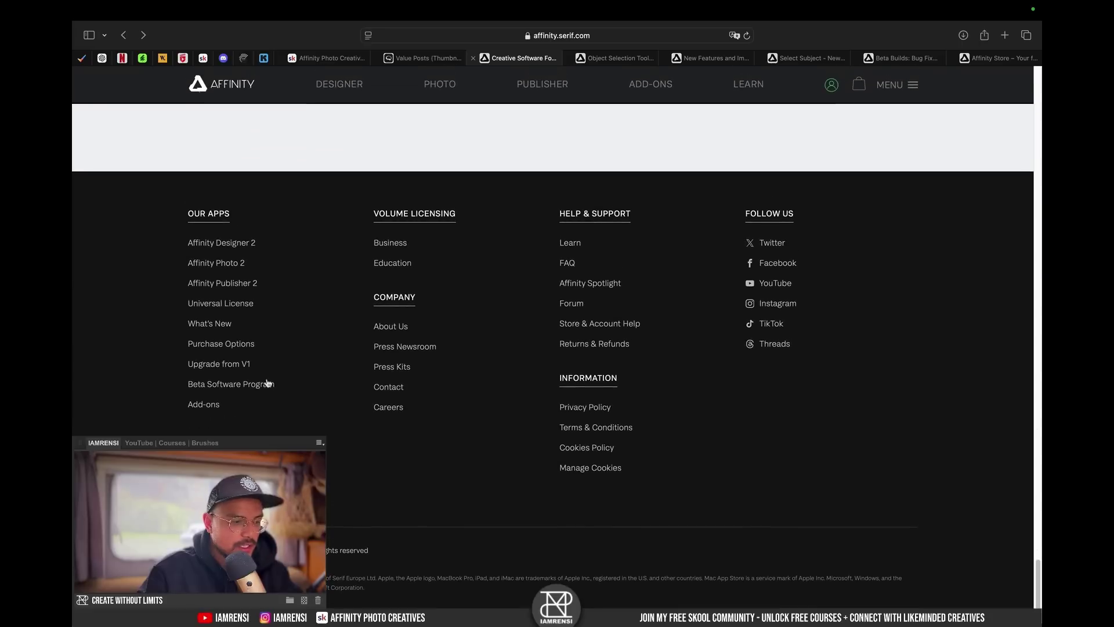
Step: Go to the Beta Software Program page and follow the 'New features and improvements in 2.6' link
click(236, 388)
drag(399, 351, 524, 361)
click(524, 361)
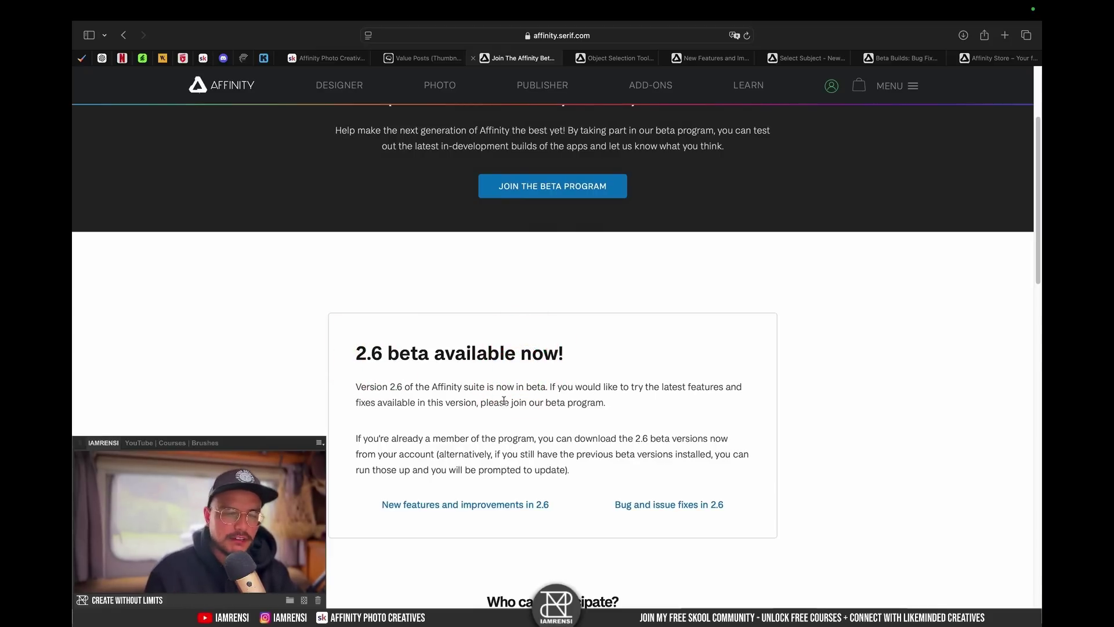
scroll(503, 400, down, 3)
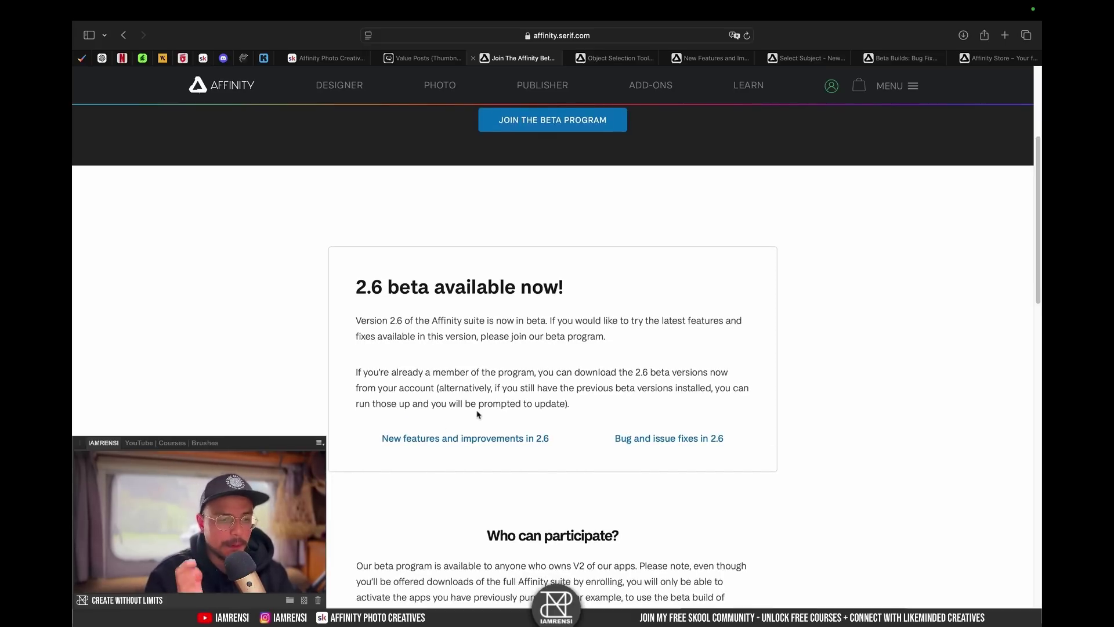
click(466, 439)
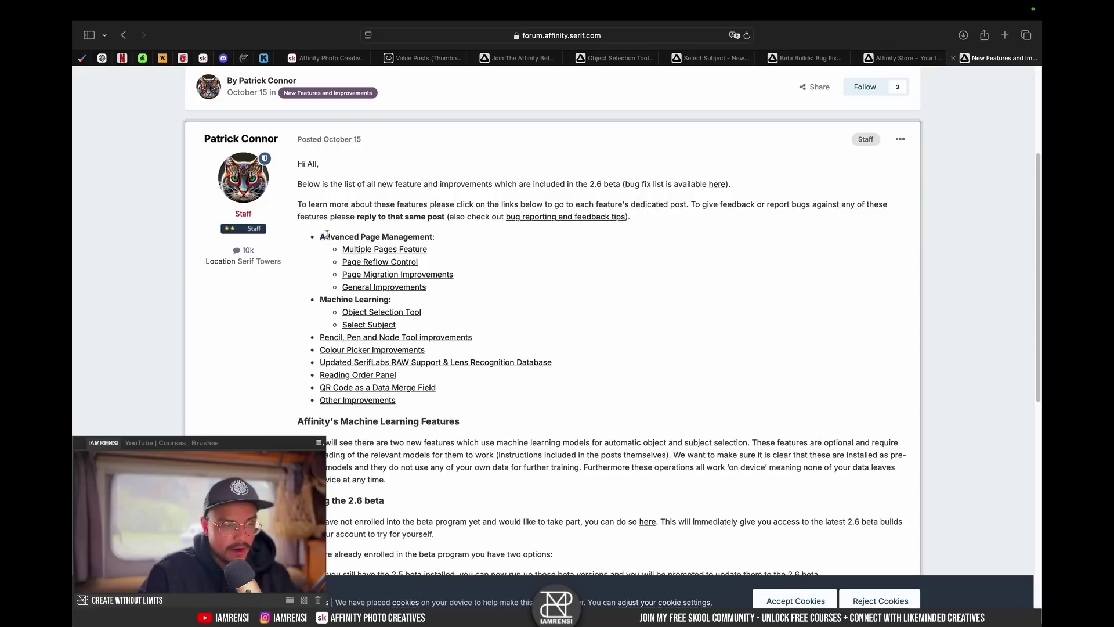
Step: Skim the 2.6 feature list, then switch to the Object Selection Tool forum post tab
mouse_move(326, 234)
mouse_down()
mouse_move(406, 247)
mouse_move(435, 238)
mouse_up()
click(441, 241)
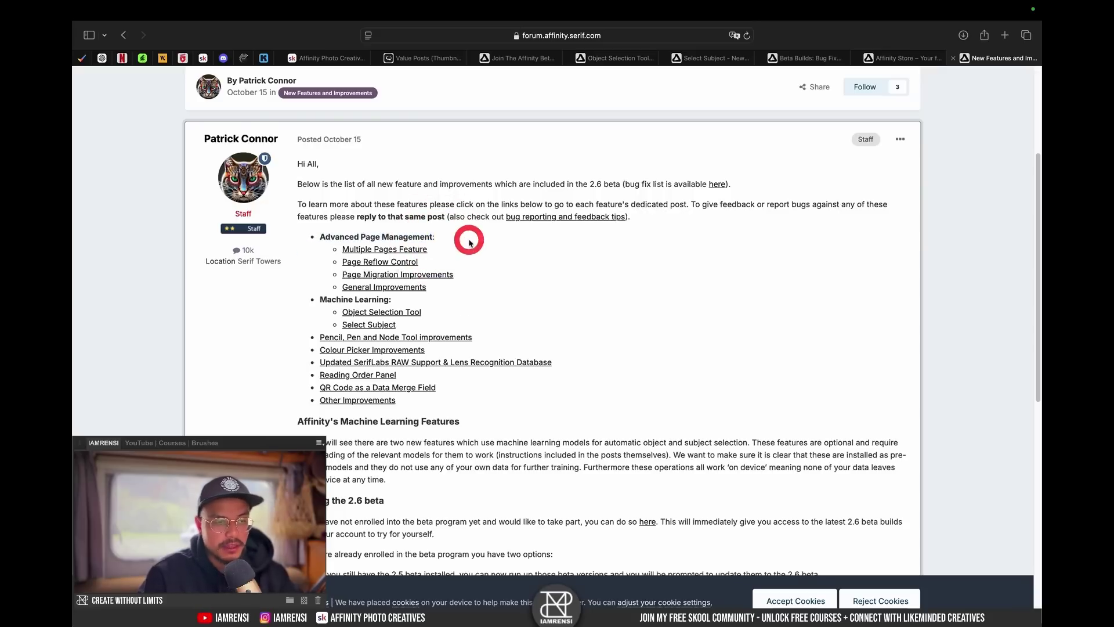
scroll(469, 242, down, 1)
mouse_move(318, 260)
mouse_down()
mouse_move(428, 284)
mouse_move(418, 285)
mouse_up()
click(428, 283)
click(365, 288)
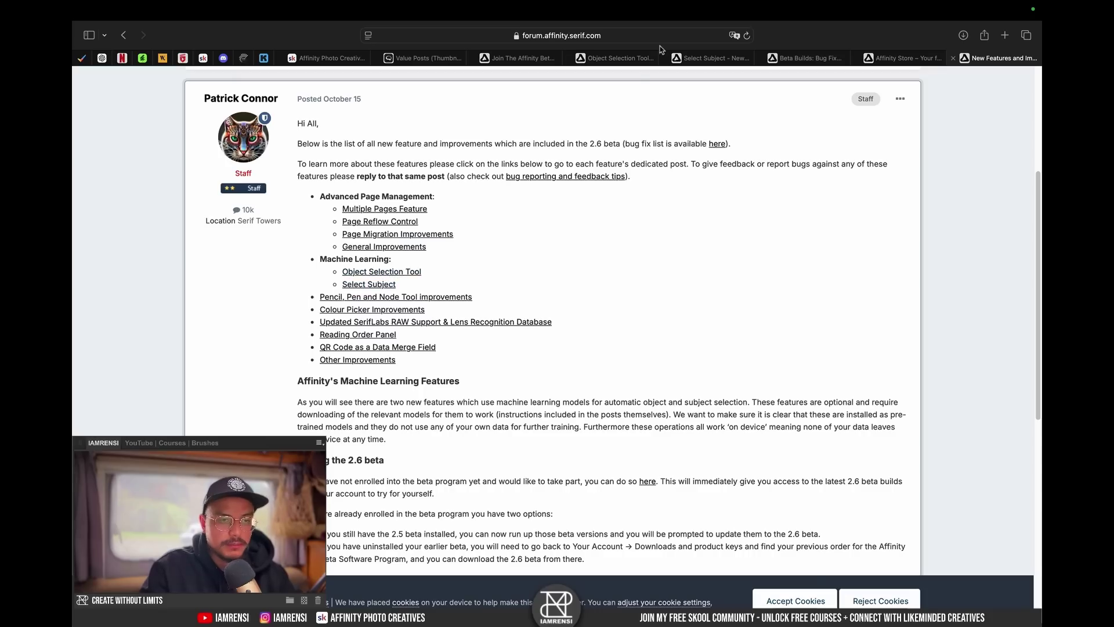
click(618, 58)
scroll(417, 347, down, 5)
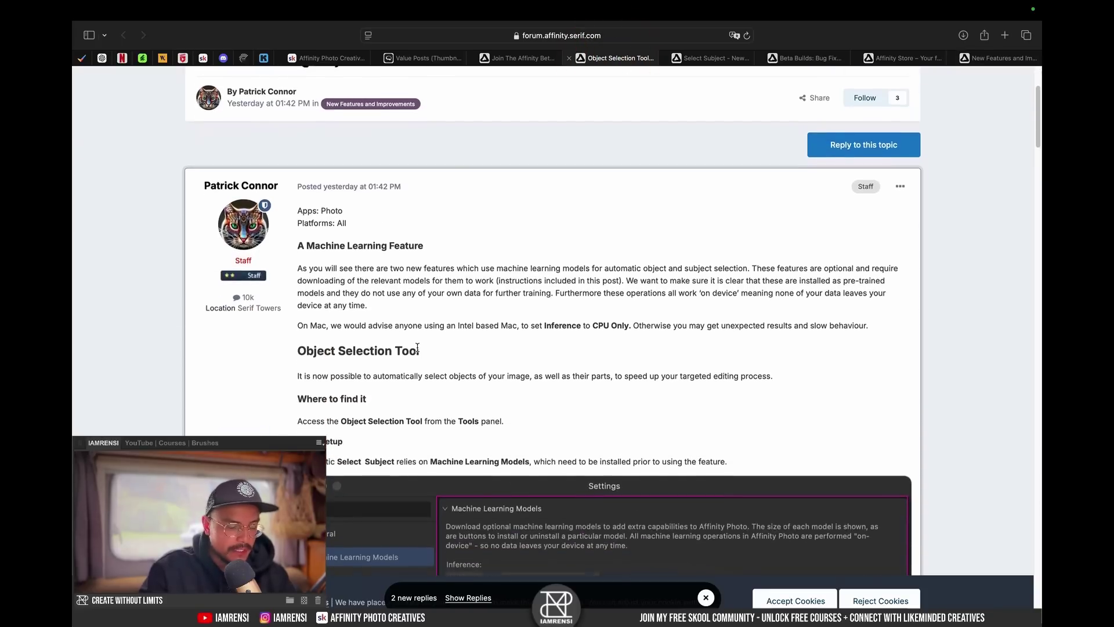
scroll(417, 347, down, 3)
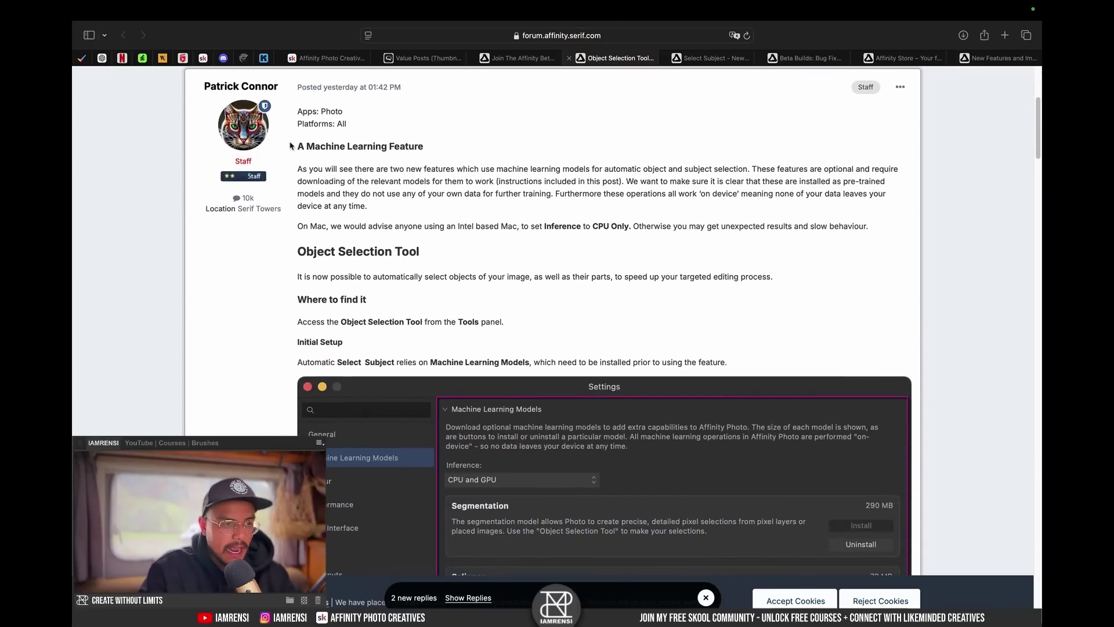
drag(301, 144, 428, 148)
click(428, 150)
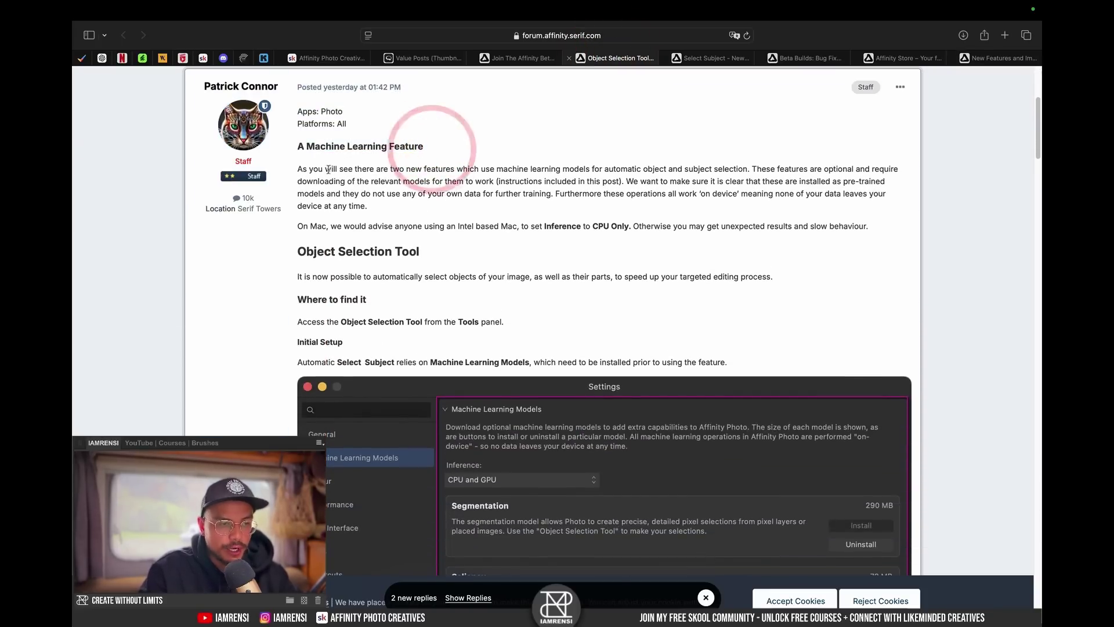
drag(293, 169, 642, 169)
click(502, 158)
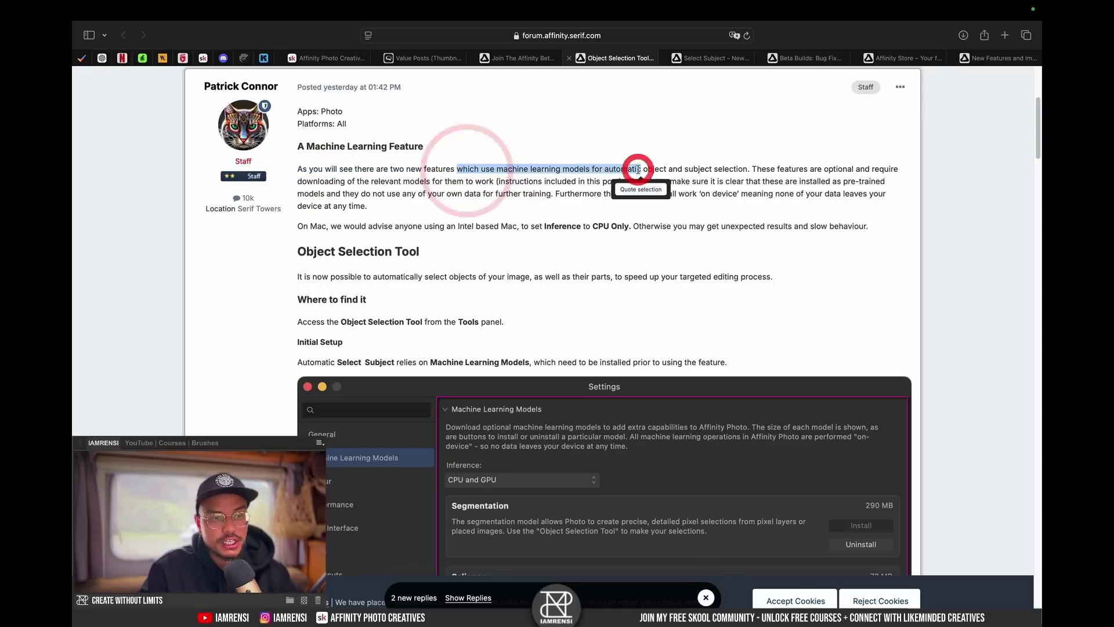
click(592, 171)
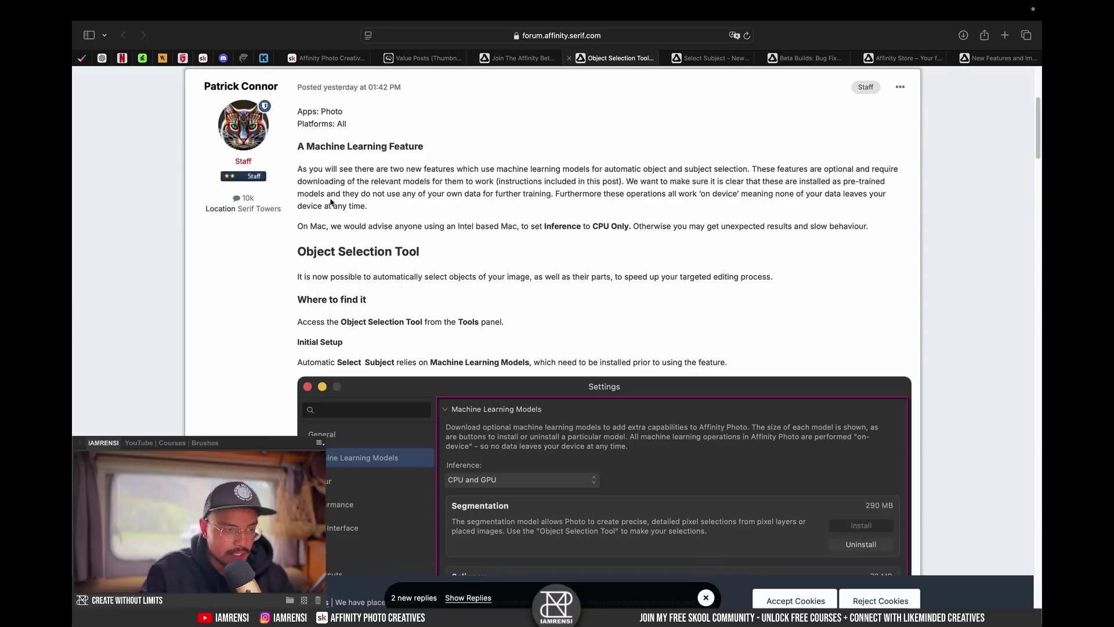
drag(338, 194, 462, 195)
click(451, 195)
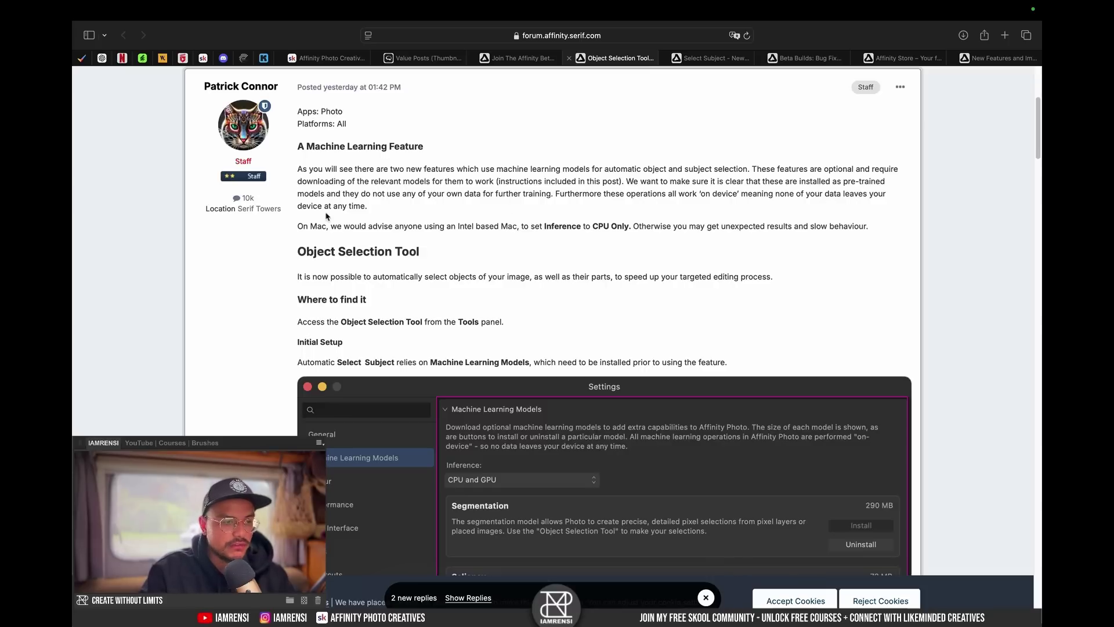
scroll(417, 214, down, 5)
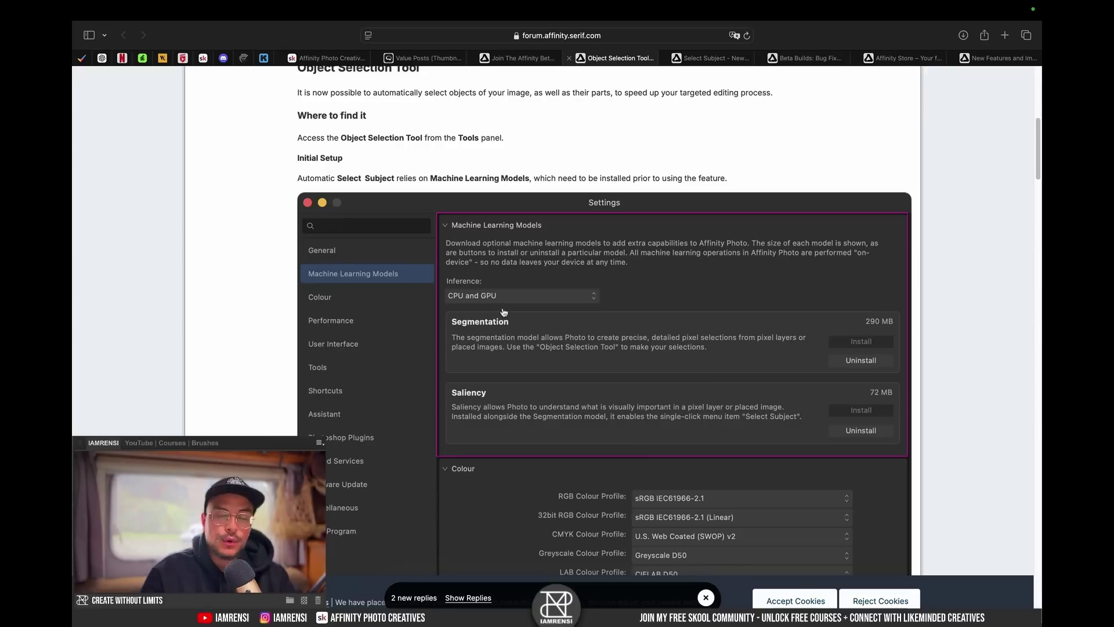
scroll(503, 313, down, 12)
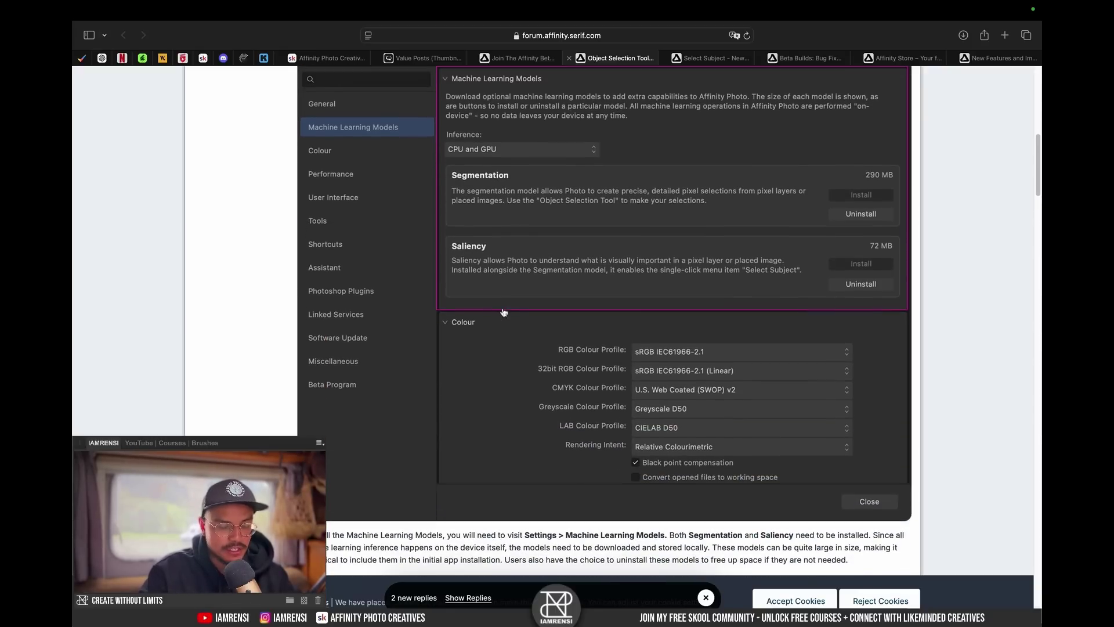
scroll(504, 312, down, 5)
scroll(504, 312, up, 3)
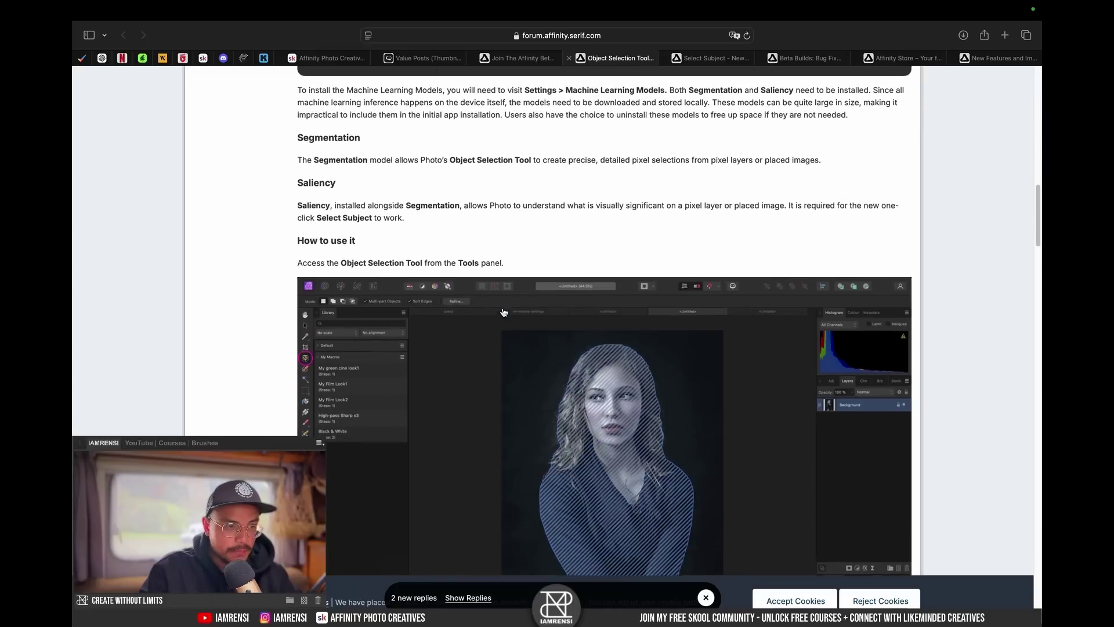
scroll(504, 312, down, 3)
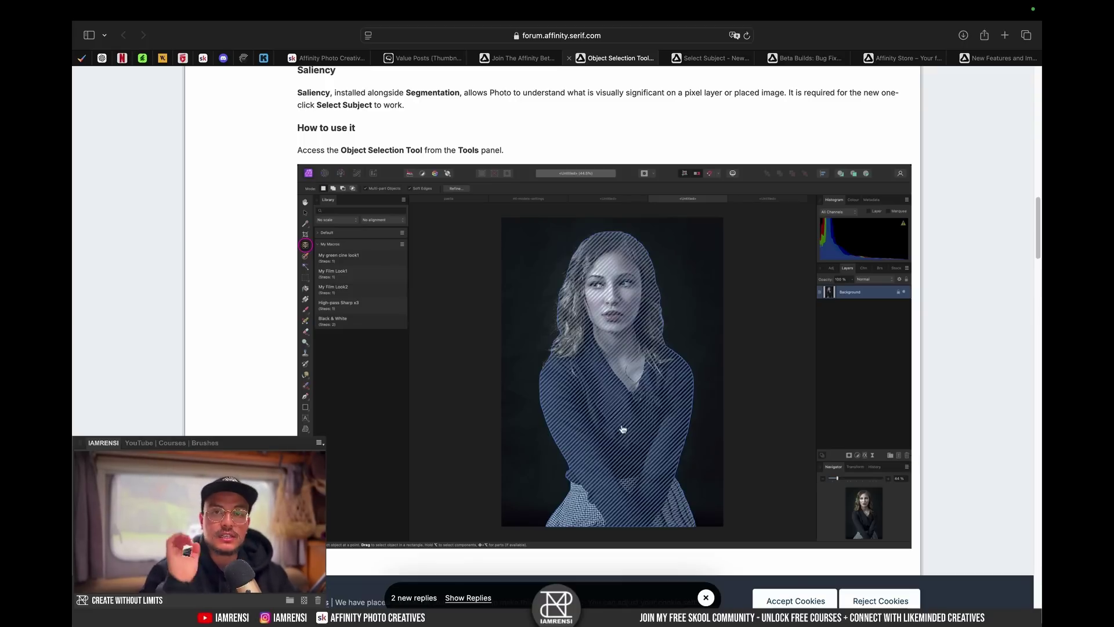
scroll(623, 429, down, 6)
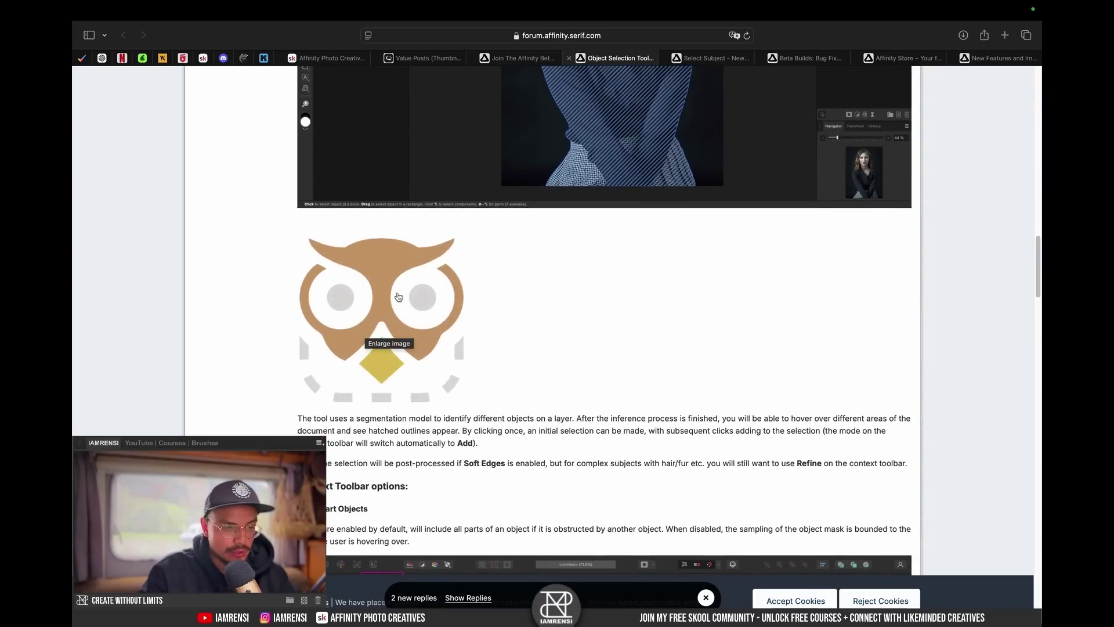
scroll(398, 342, up, 8)
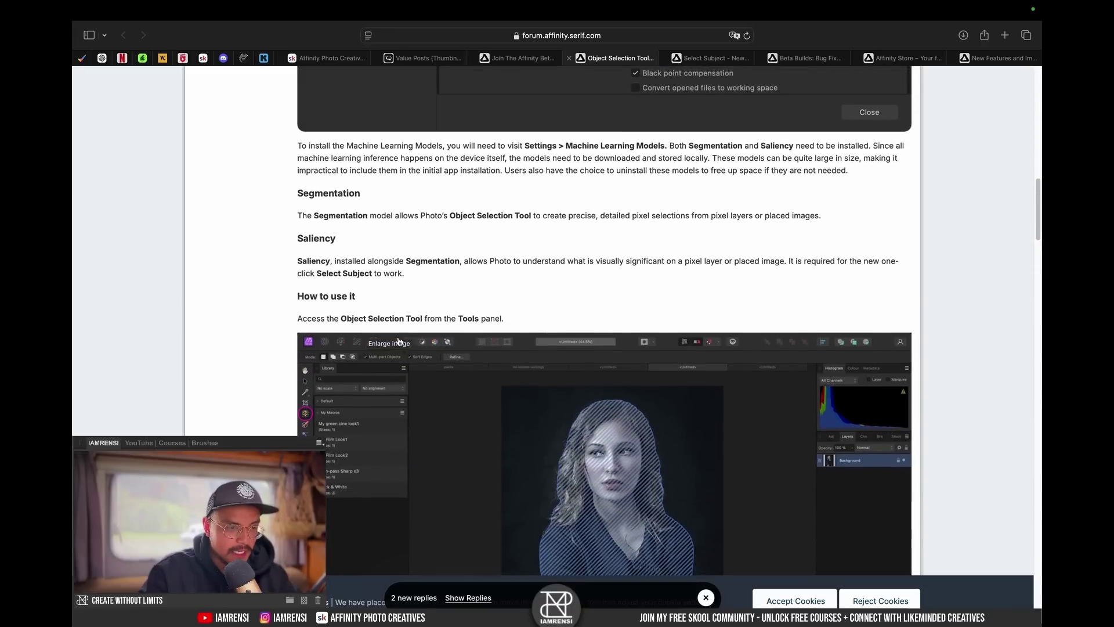
drag(451, 215, 531, 215)
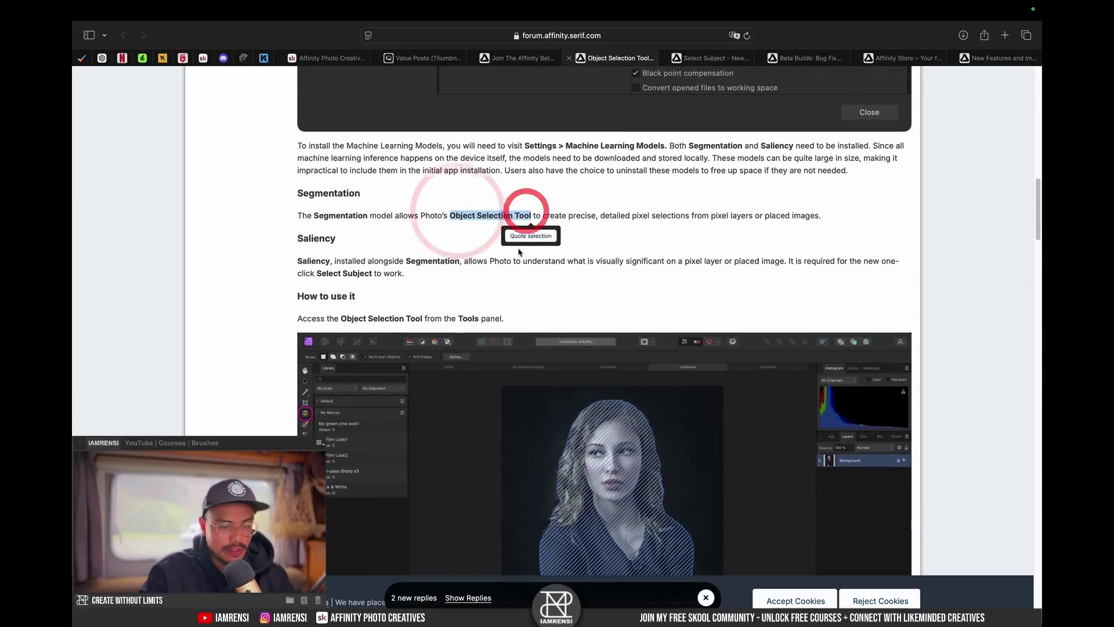
click(427, 262)
scroll(427, 263, down, 10)
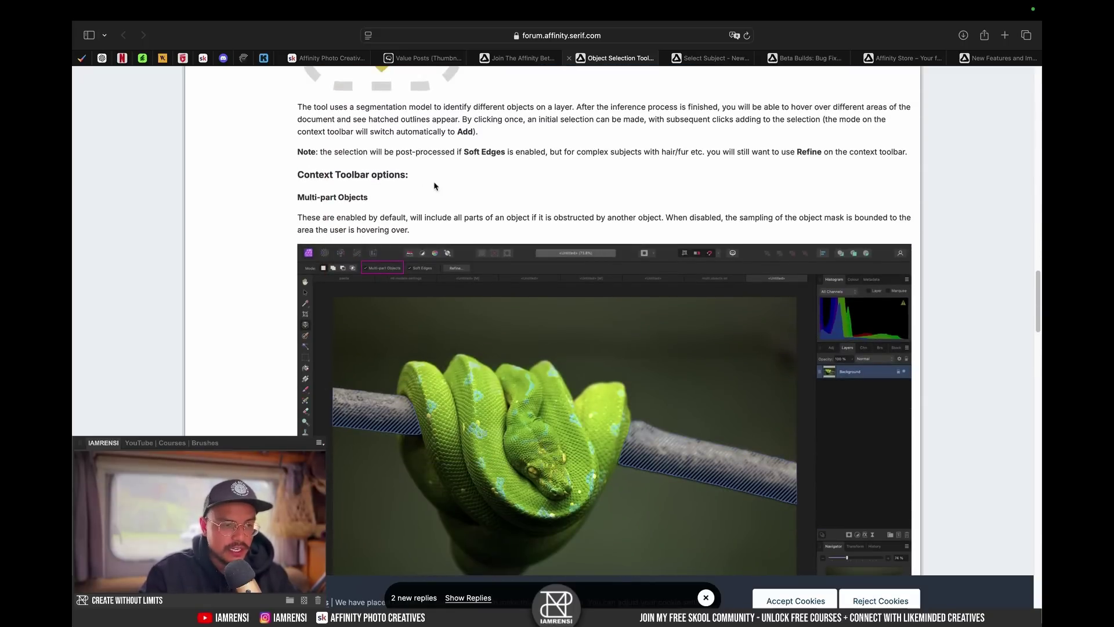
Step: View the snake selection screenshot enlarged, then close it
scroll(434, 184, down, 3)
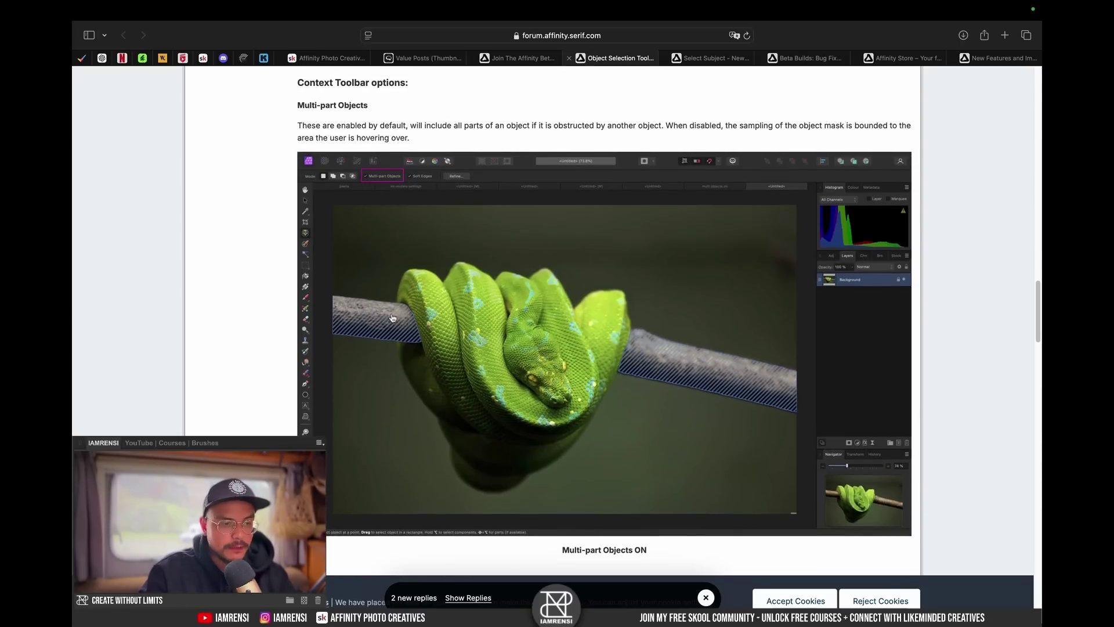
click(368, 323)
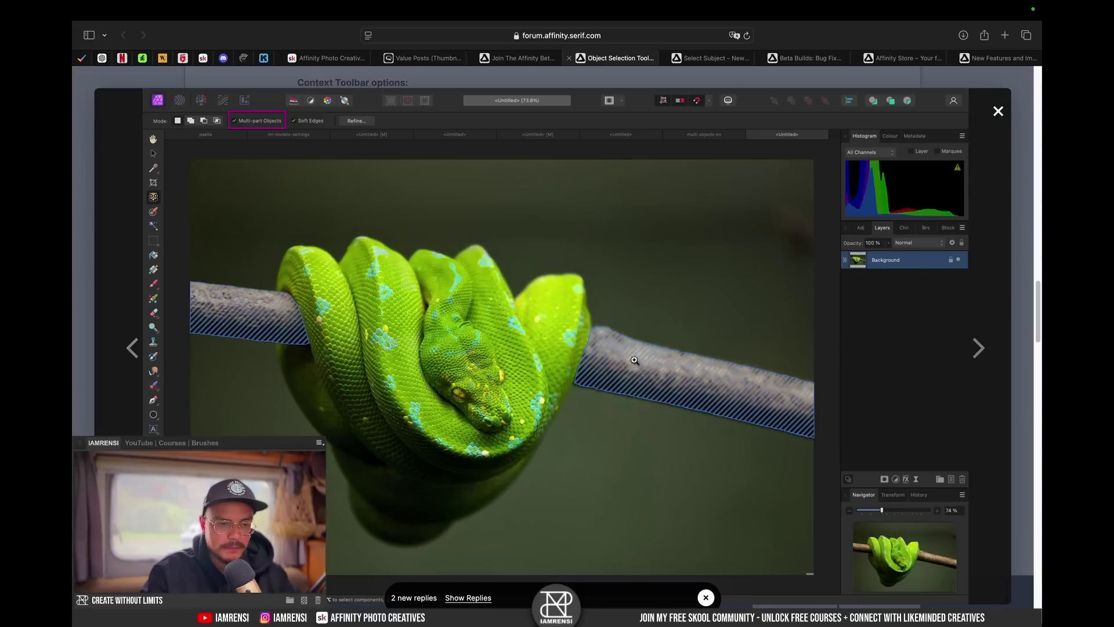
click(998, 112)
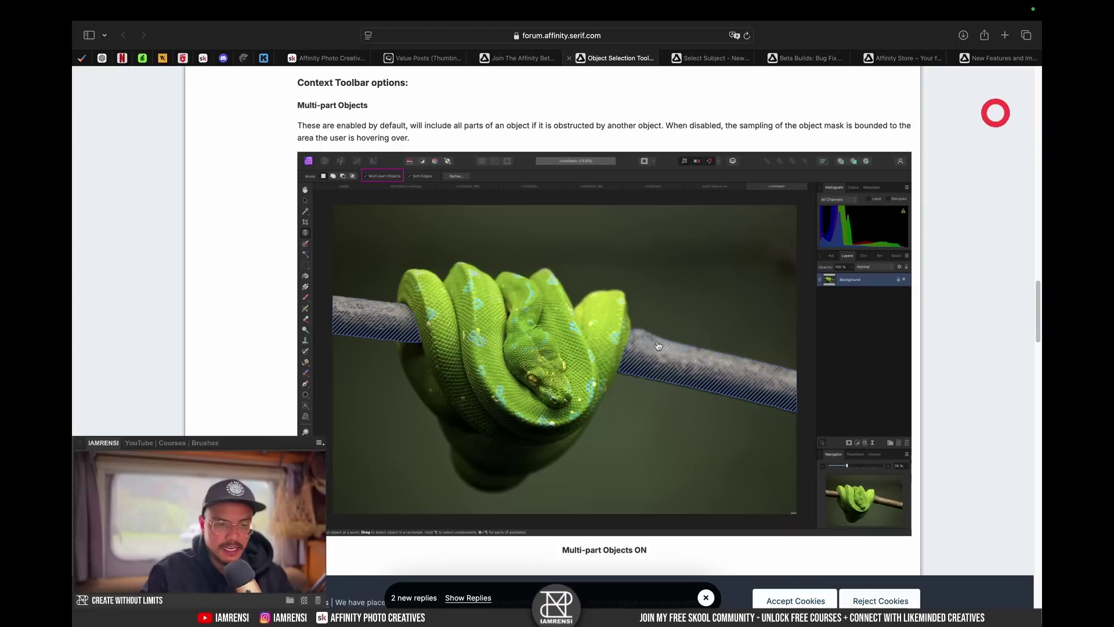
Step: Read down to the Modifiers section, then switch to the 'Machine Learning: Select Subject' post
scroll(387, 236, down, 8)
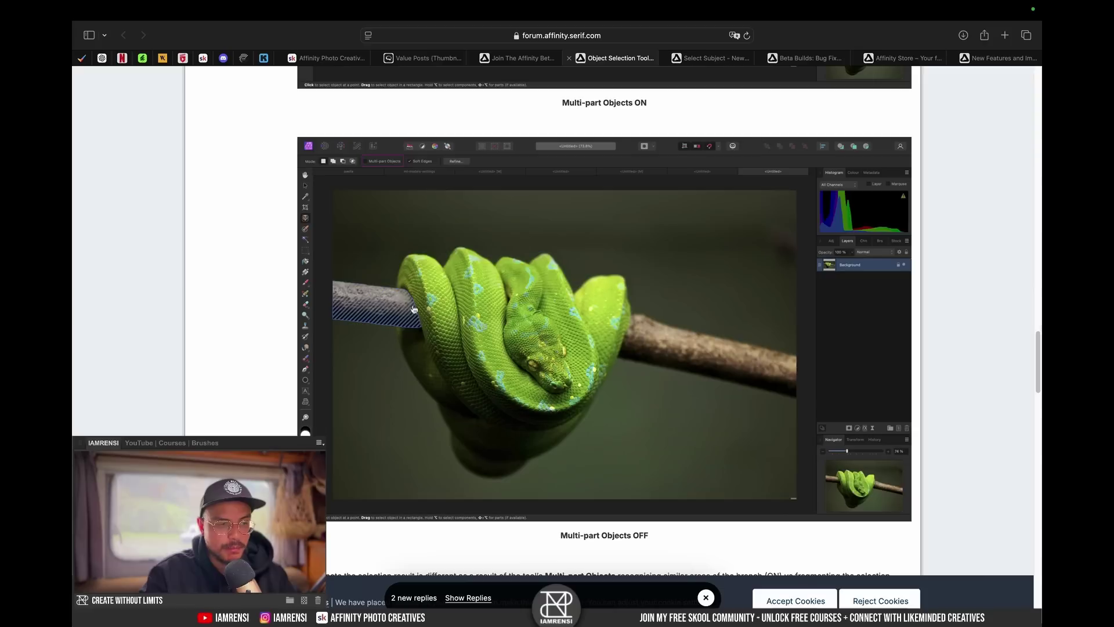
scroll(483, 336, down, 8)
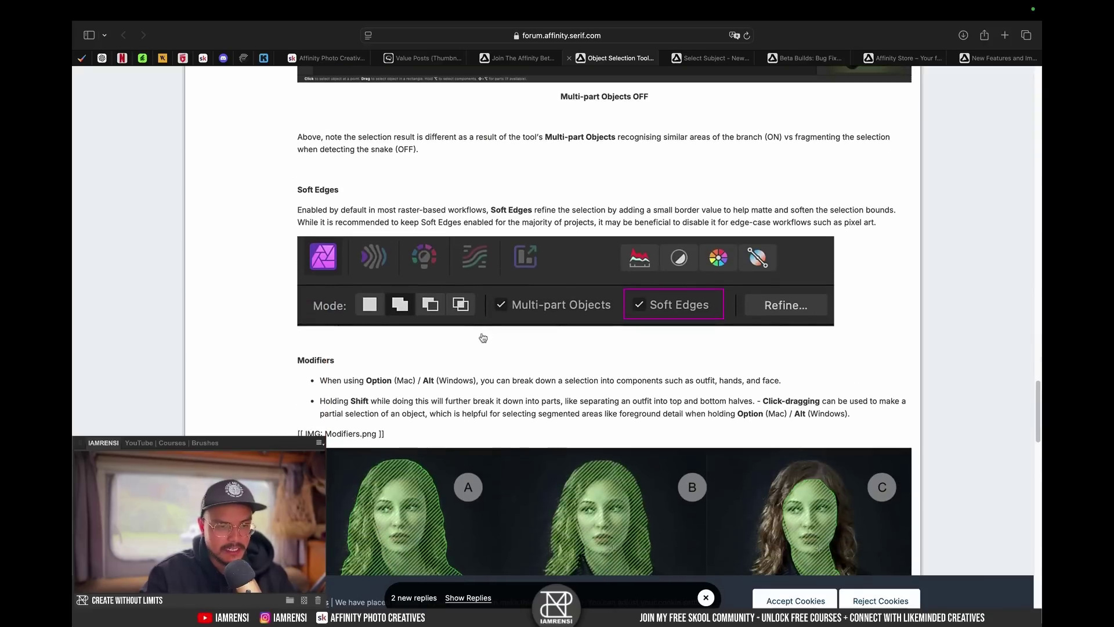
scroll(482, 336, down, 4)
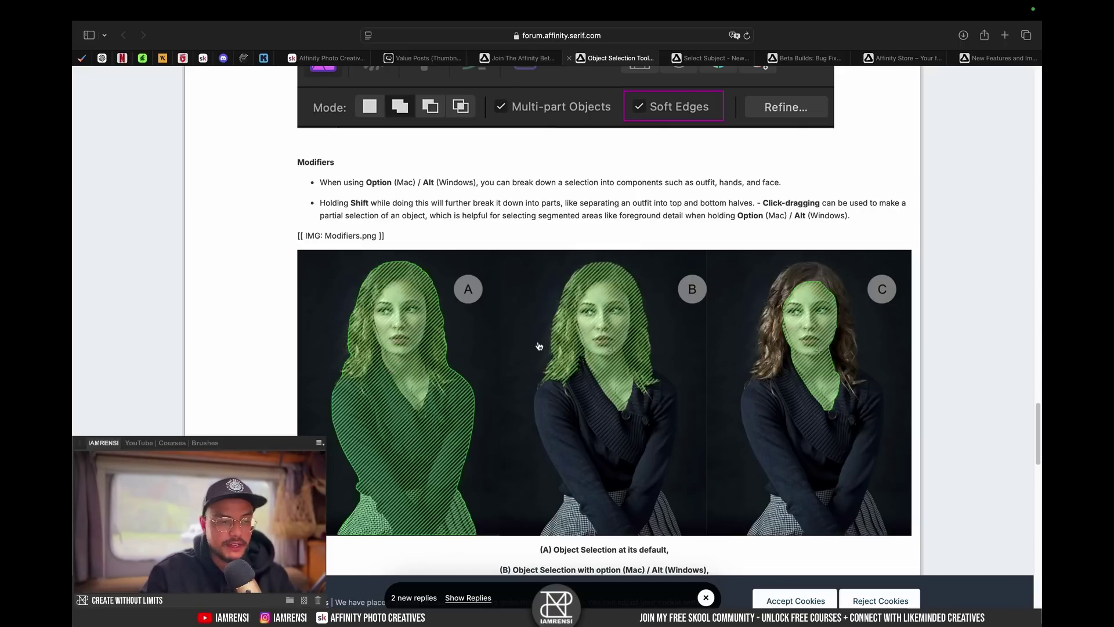
scroll(538, 347, down, 10)
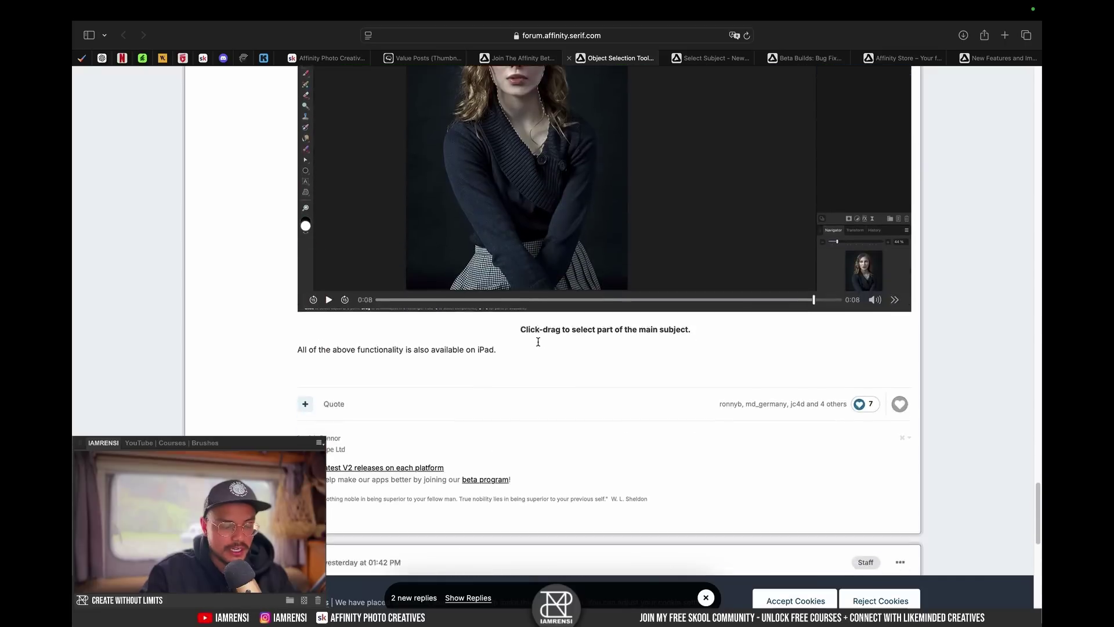
scroll(538, 341, up, 12)
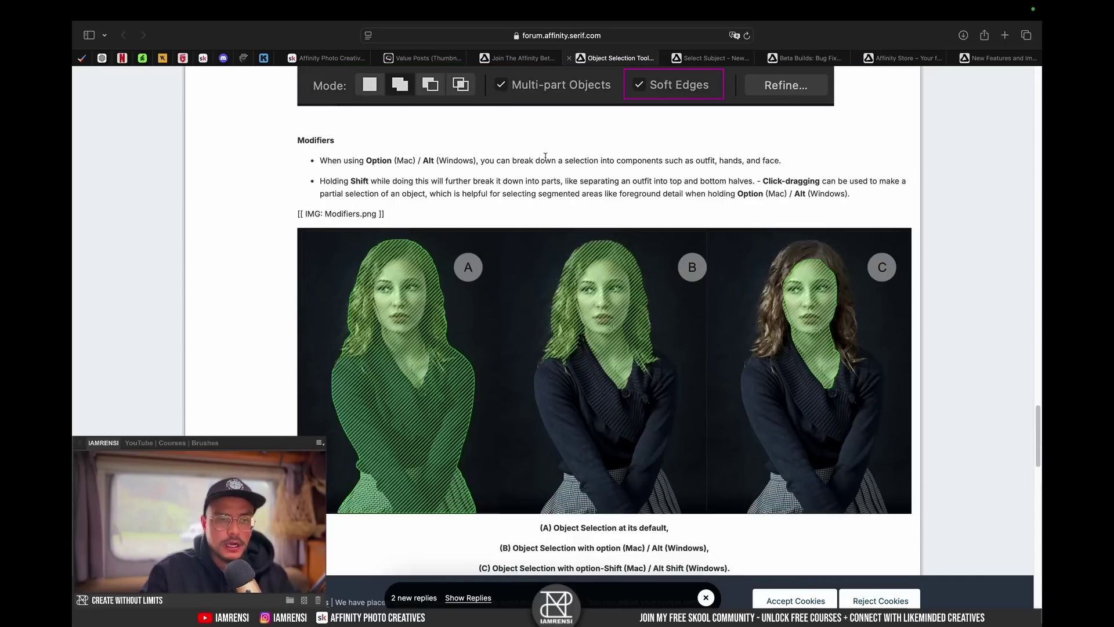
click(720, 58)
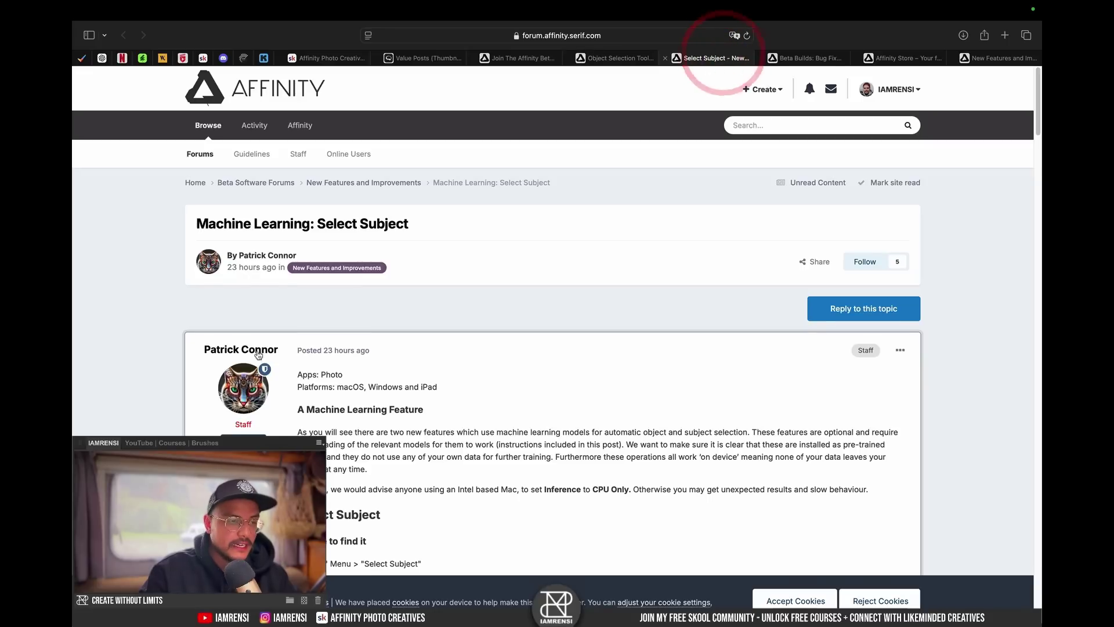
scroll(261, 352, down, 4)
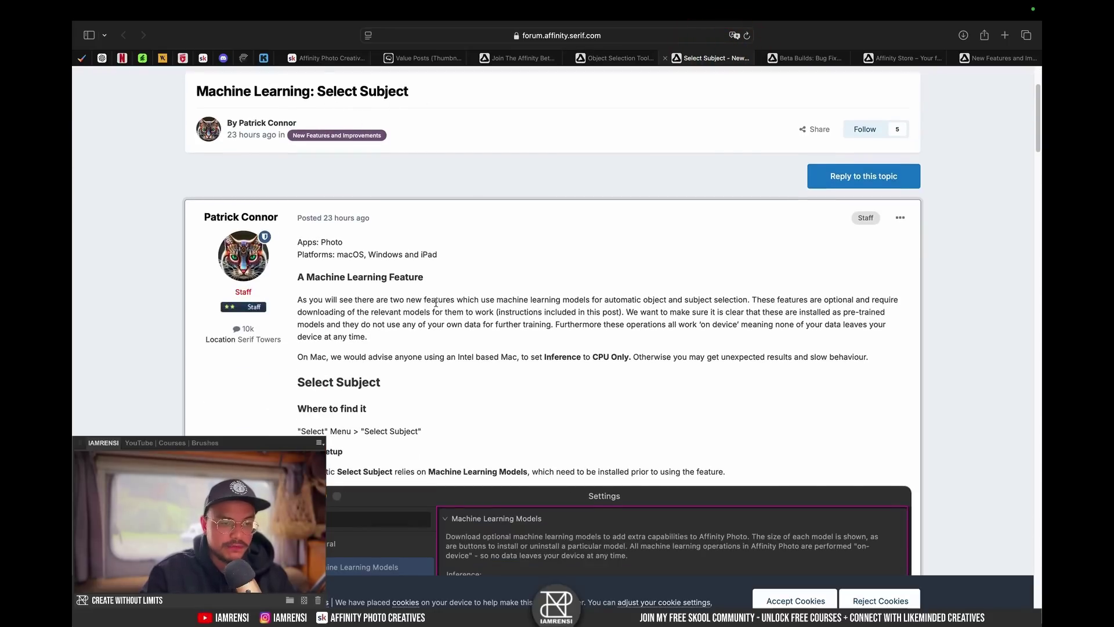
scroll(436, 302, down, 3)
drag(296, 222, 421, 274)
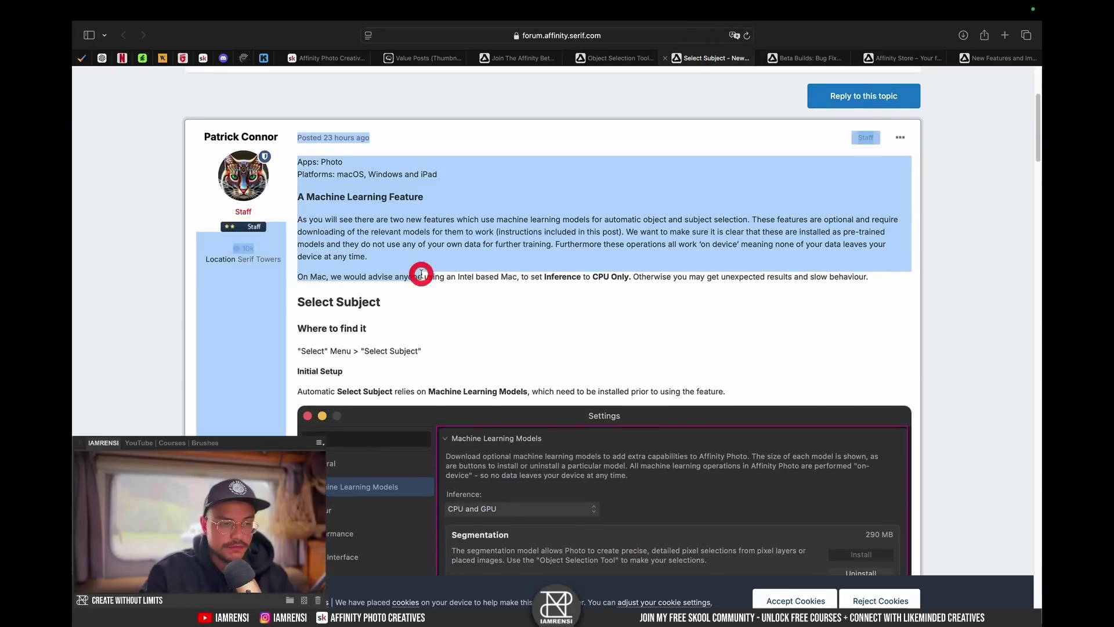
click(421, 274)
scroll(423, 273, down, 5)
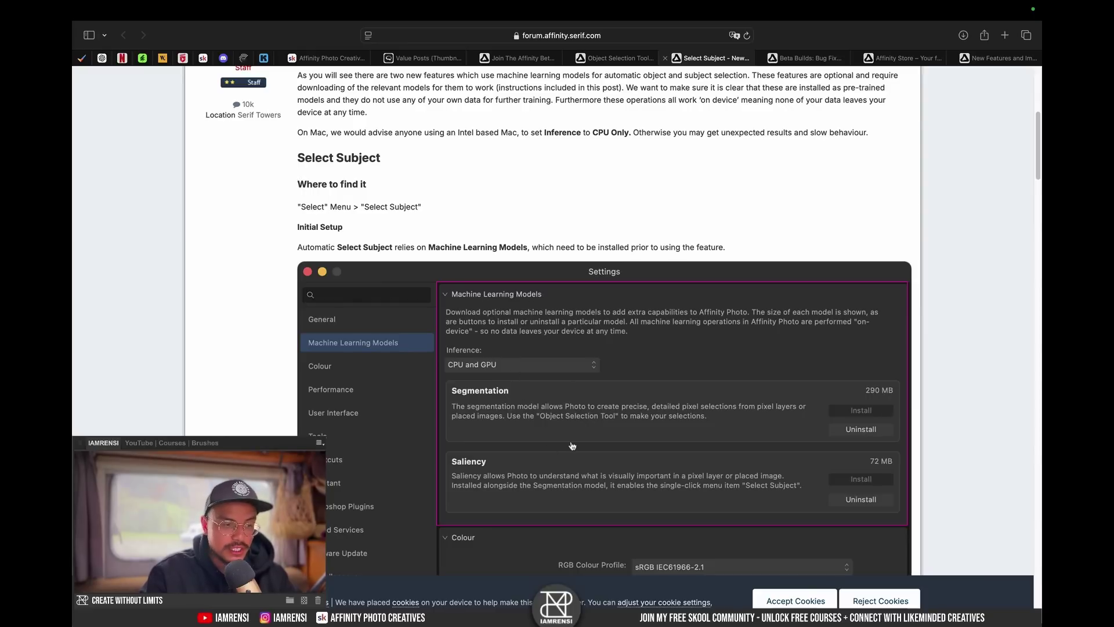
scroll(572, 446, down, 15)
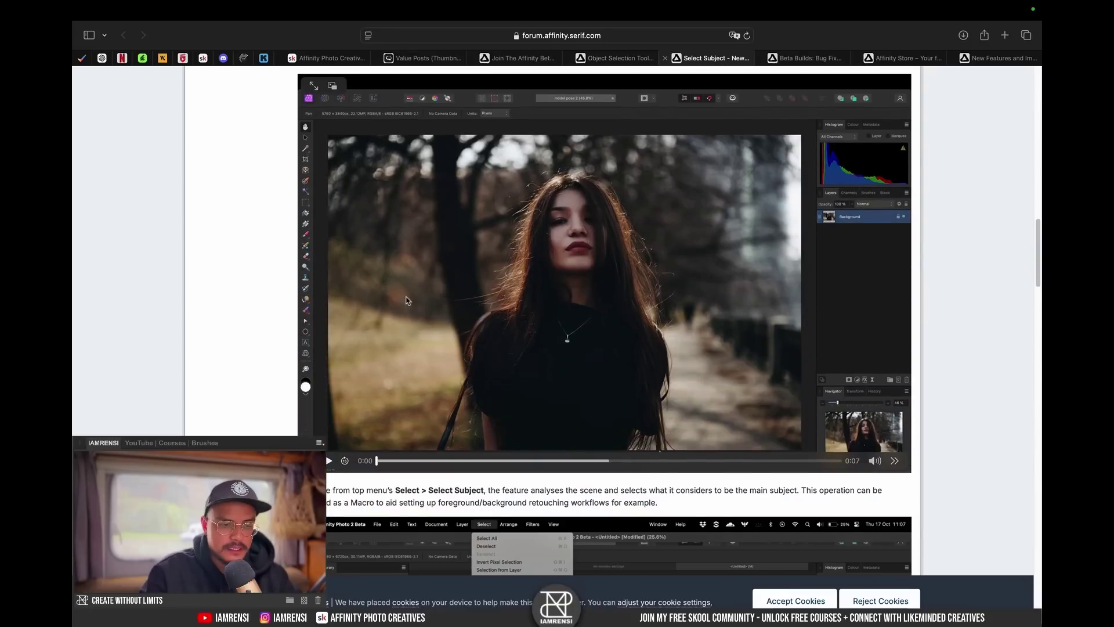
scroll(407, 300, down, 8)
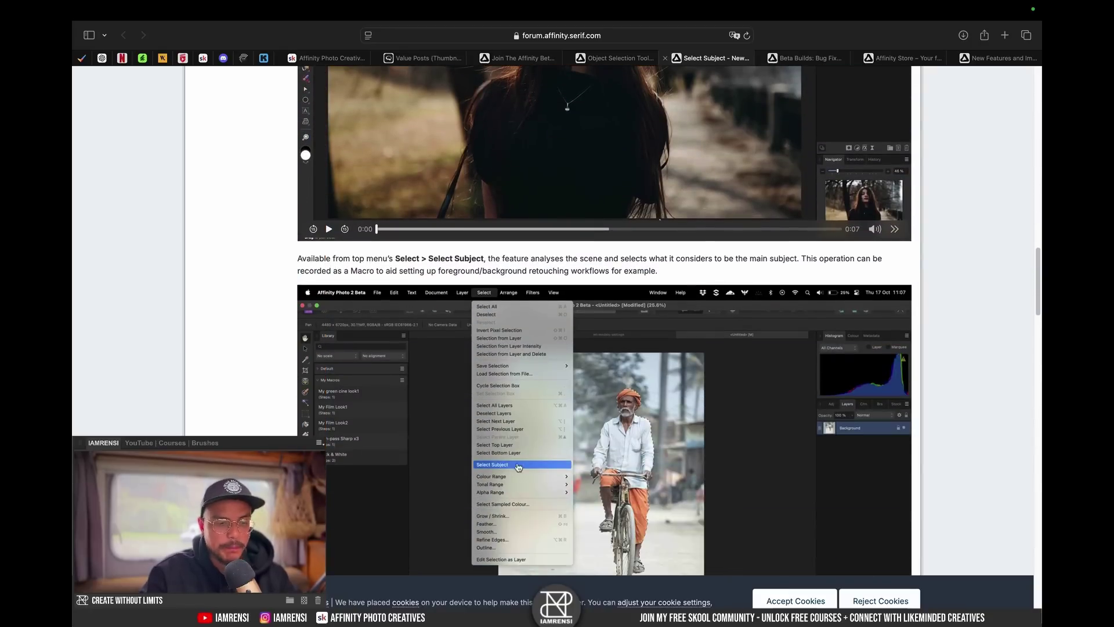
scroll(572, 573, down, 4)
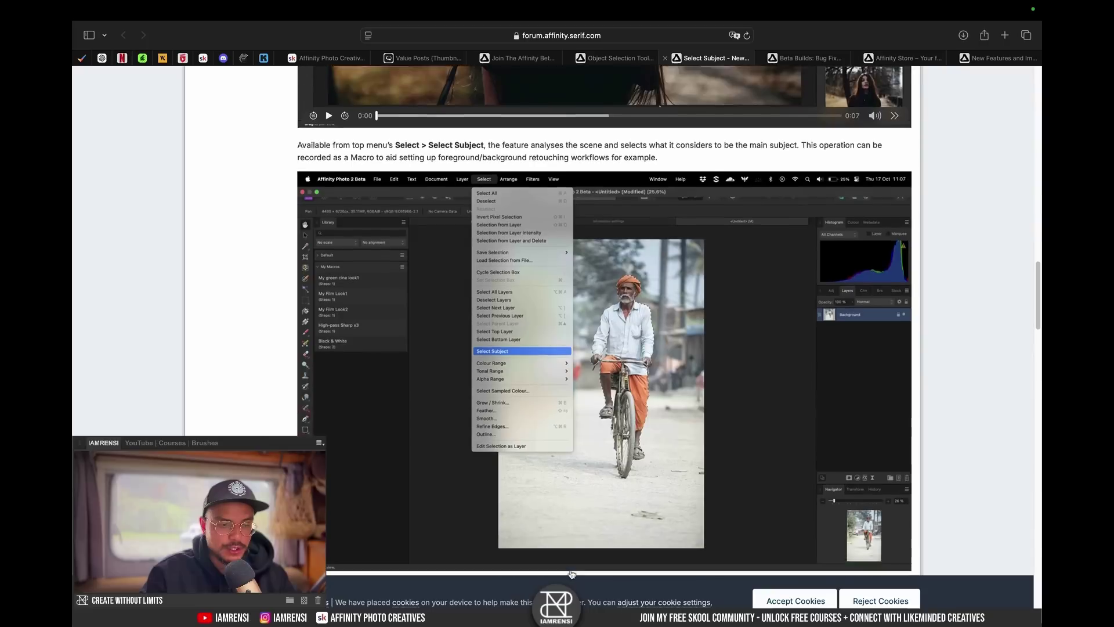
scroll(572, 573, down, 1)
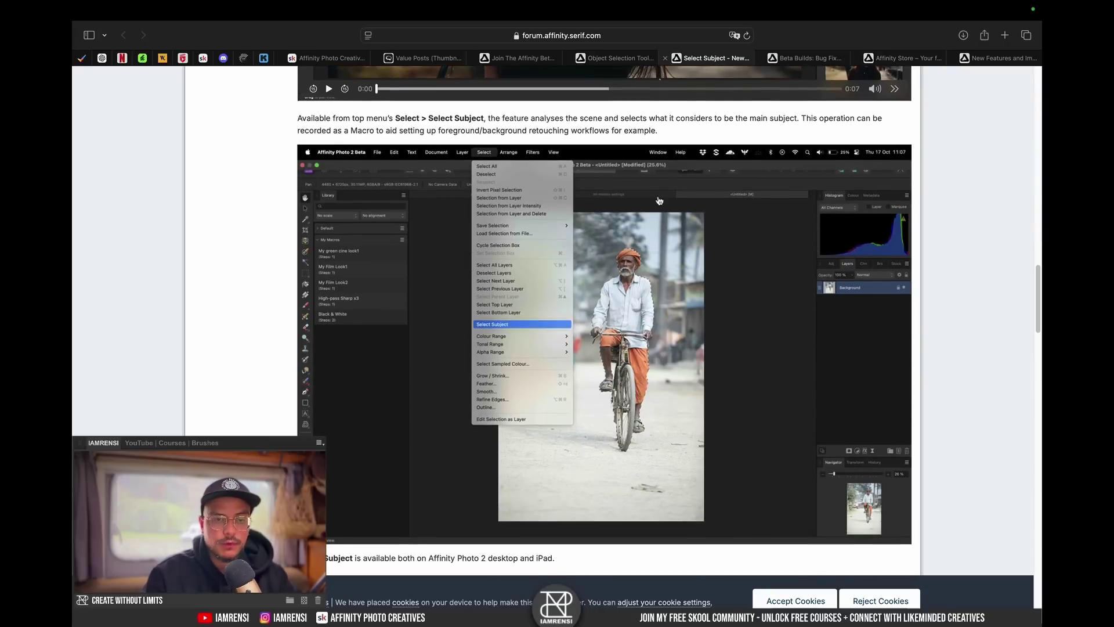
scroll(692, 130, up, 20)
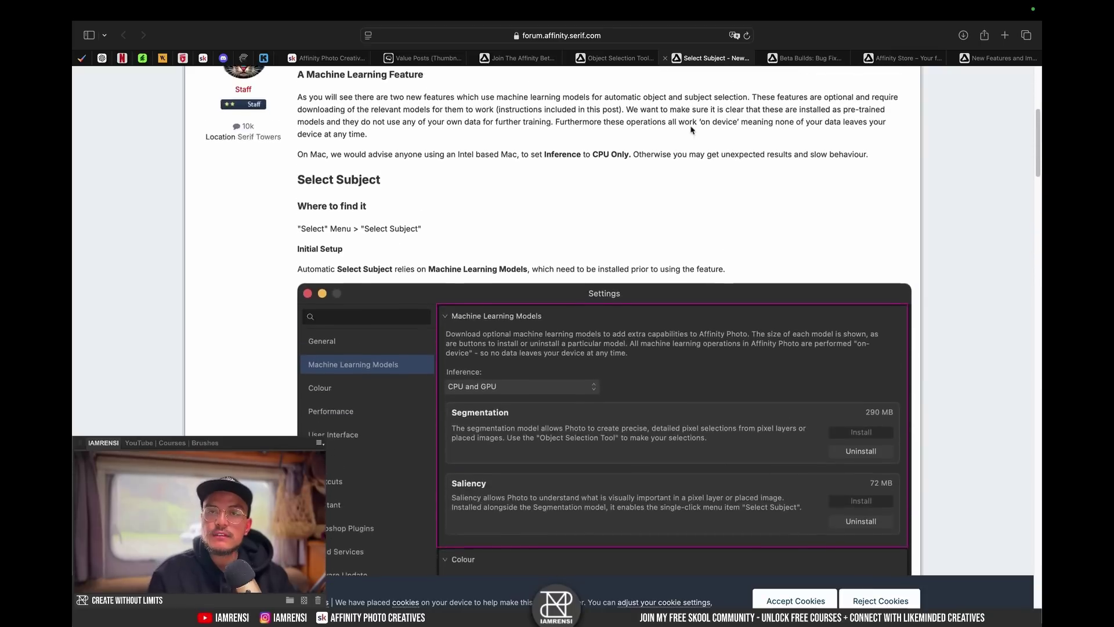
scroll(692, 130, up, 2)
Step: Switch to the Affinity Store download page and close Launchpad's Affinity Suite folder
key(ctrl+Tab)
key(ctrl+Tab)
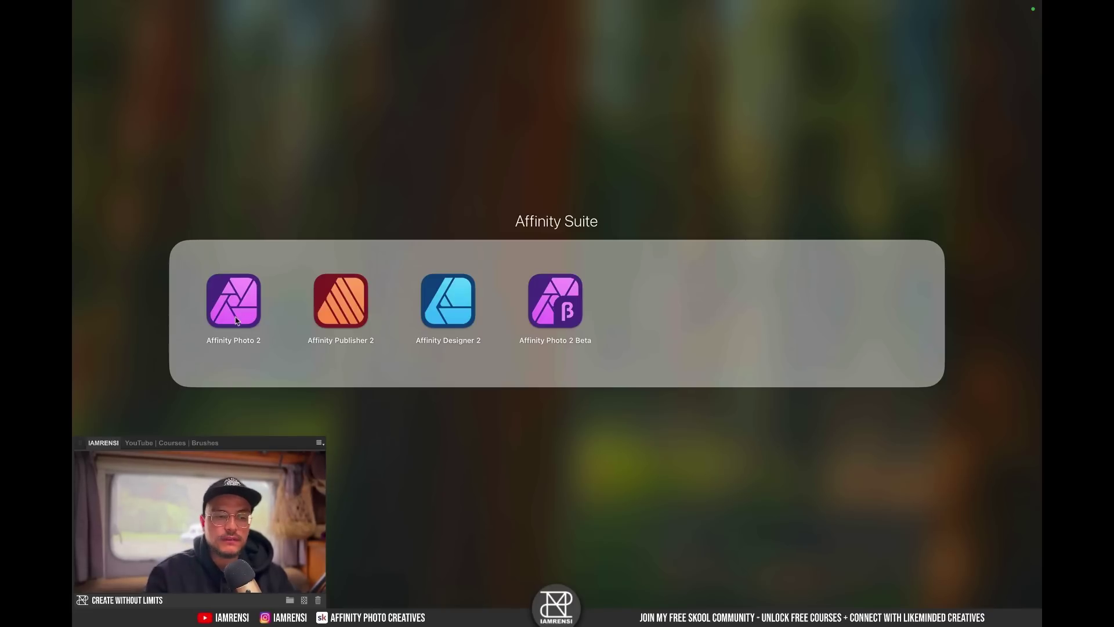
click(738, 537)
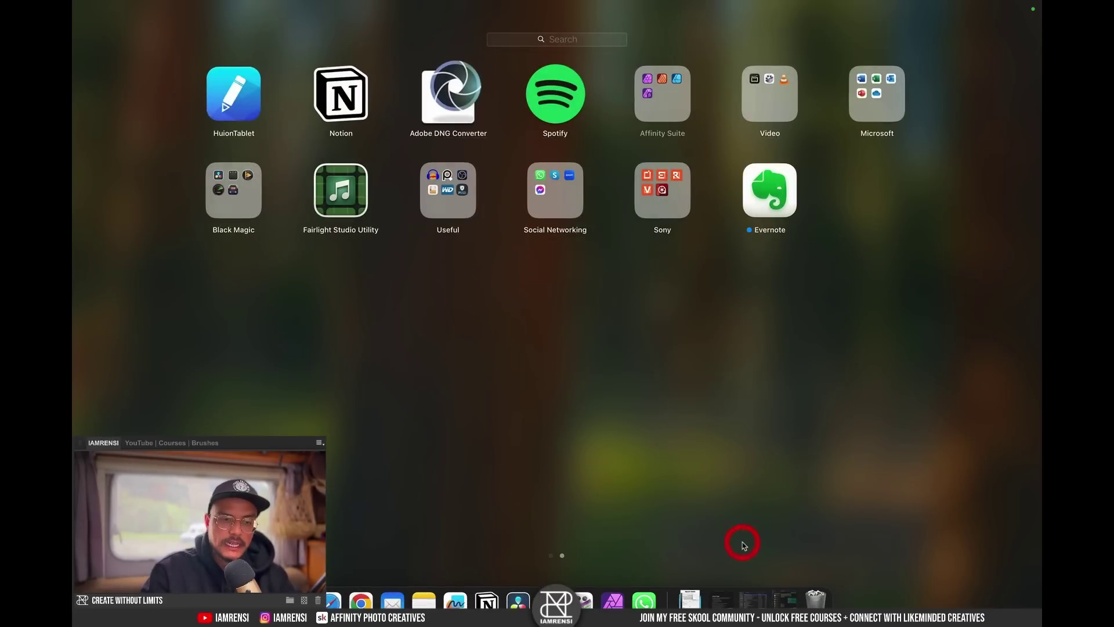
click(739, 537)
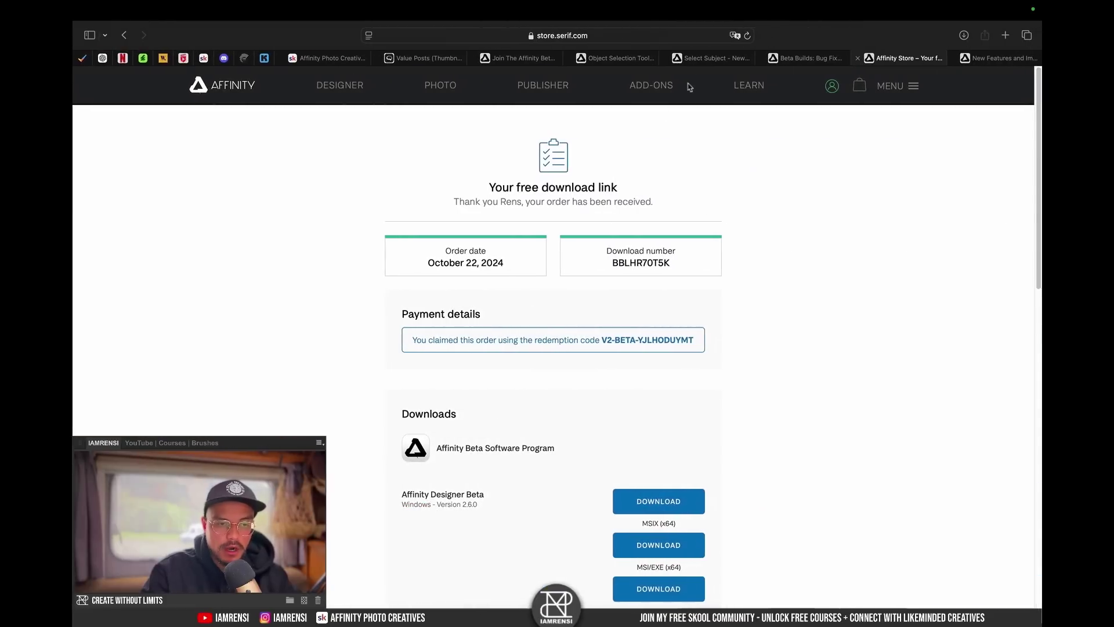
Step: Scroll down the Join The Affinity Beta page to the FAQ heading
scroll(526, 414, down, 10)
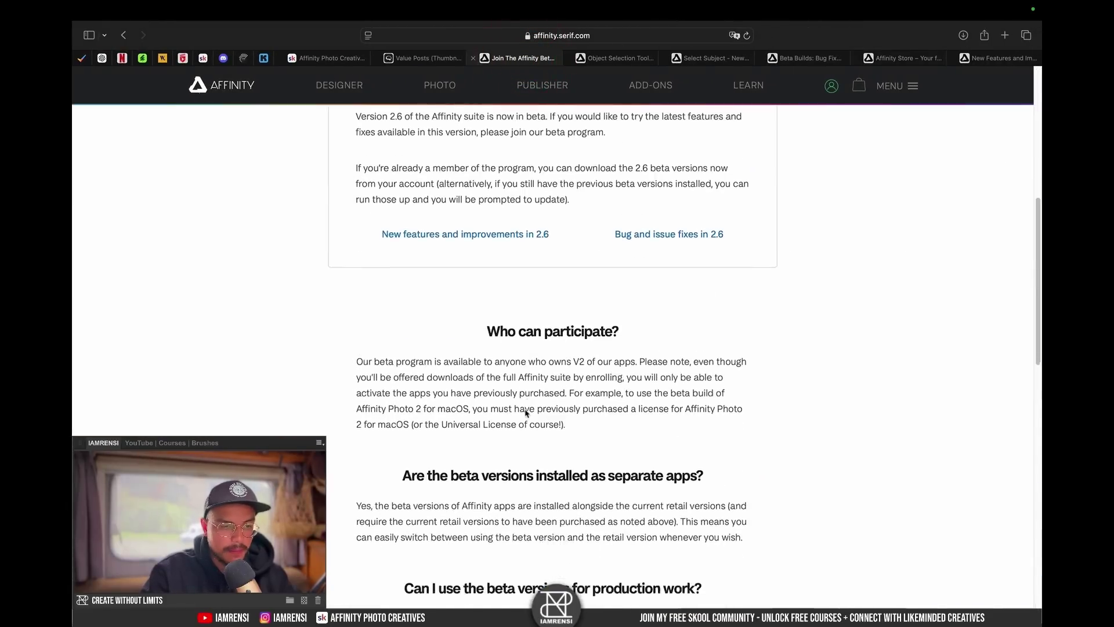
scroll(527, 413, down, 2)
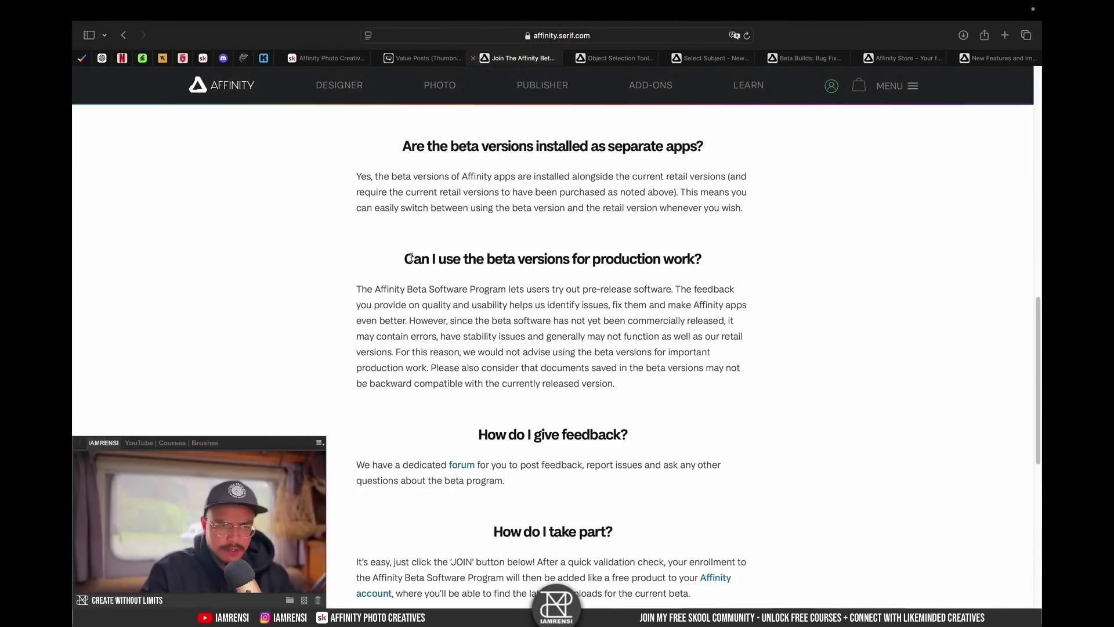
drag(413, 259, 699, 261)
click(711, 261)
Step: Read the backward-compatibility warning, then open Launchpad's Affinity Suite folder
scroll(593, 261, down, 1)
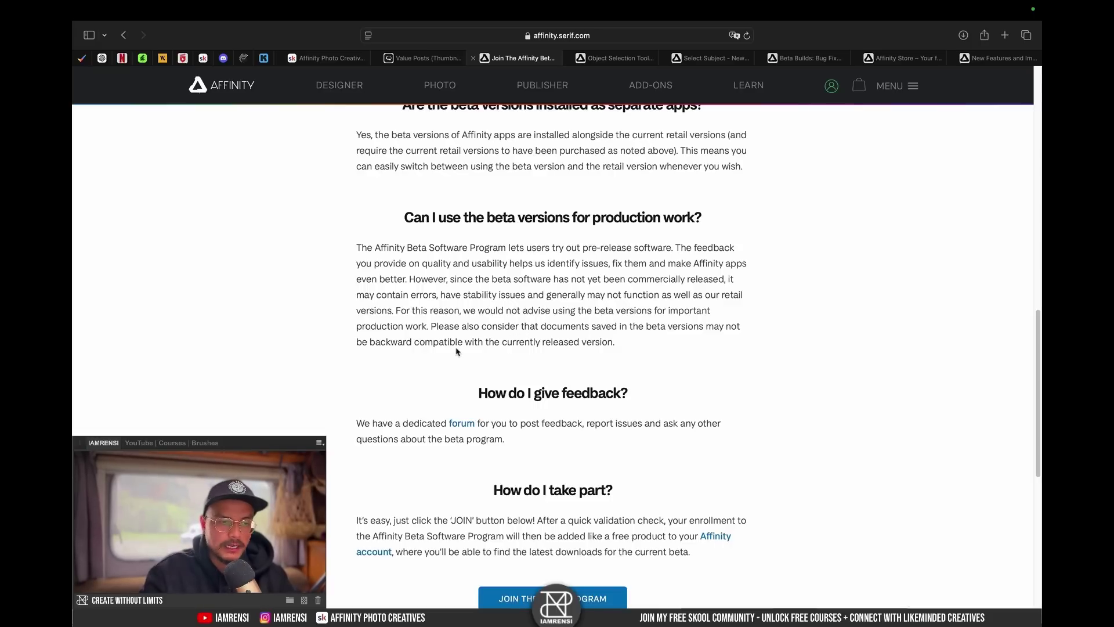
scroll(430, 393, up, 1)
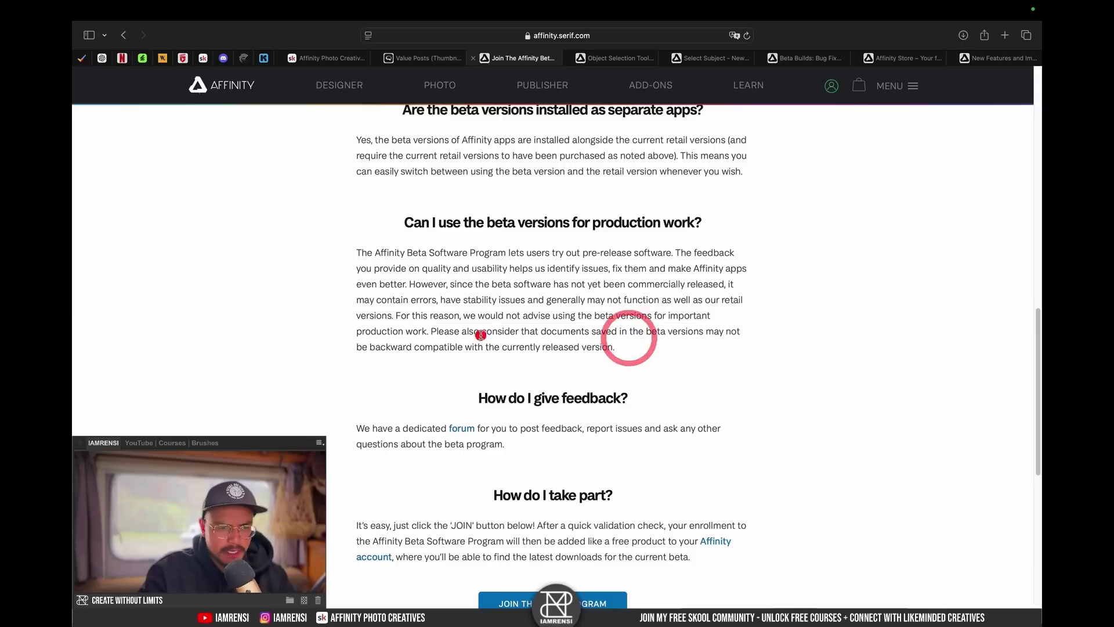
drag(432, 331, 681, 332)
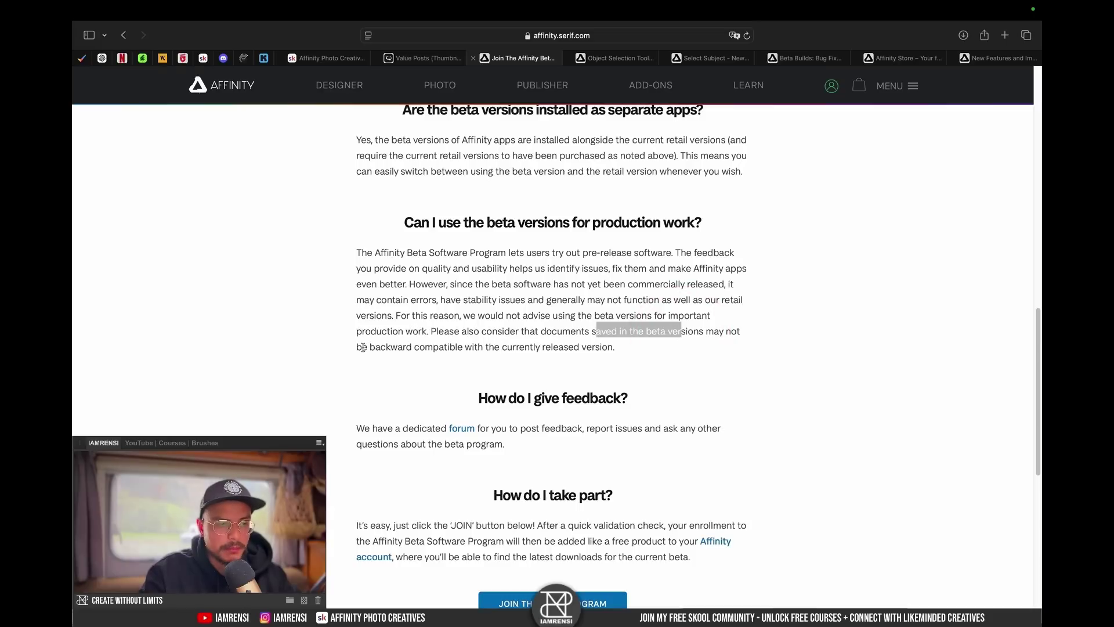
drag(376, 347, 577, 347)
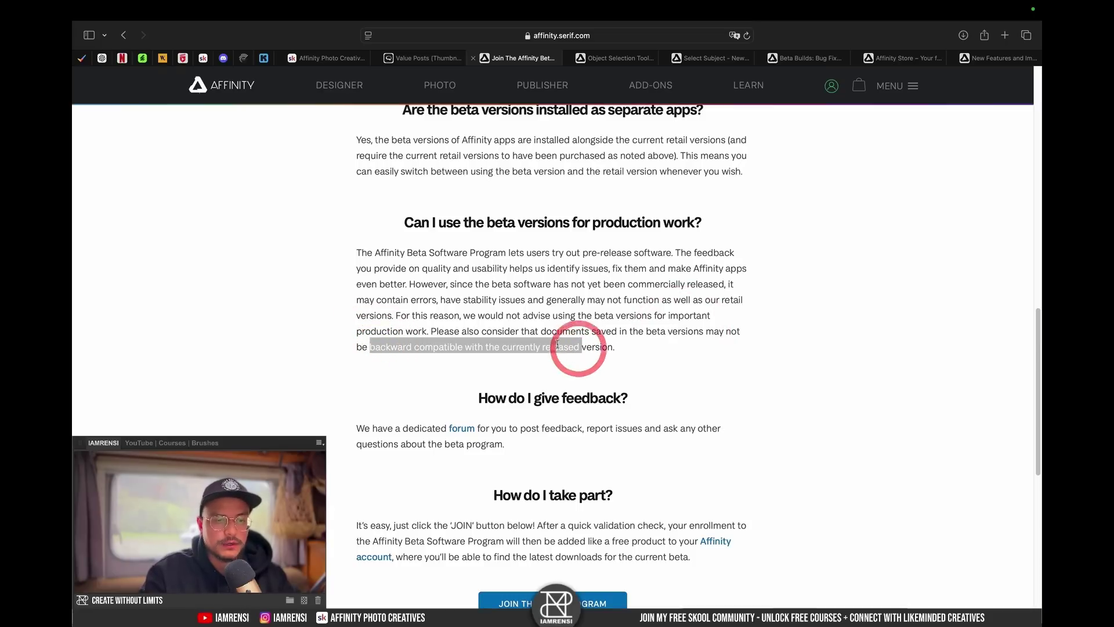
click(591, 346)
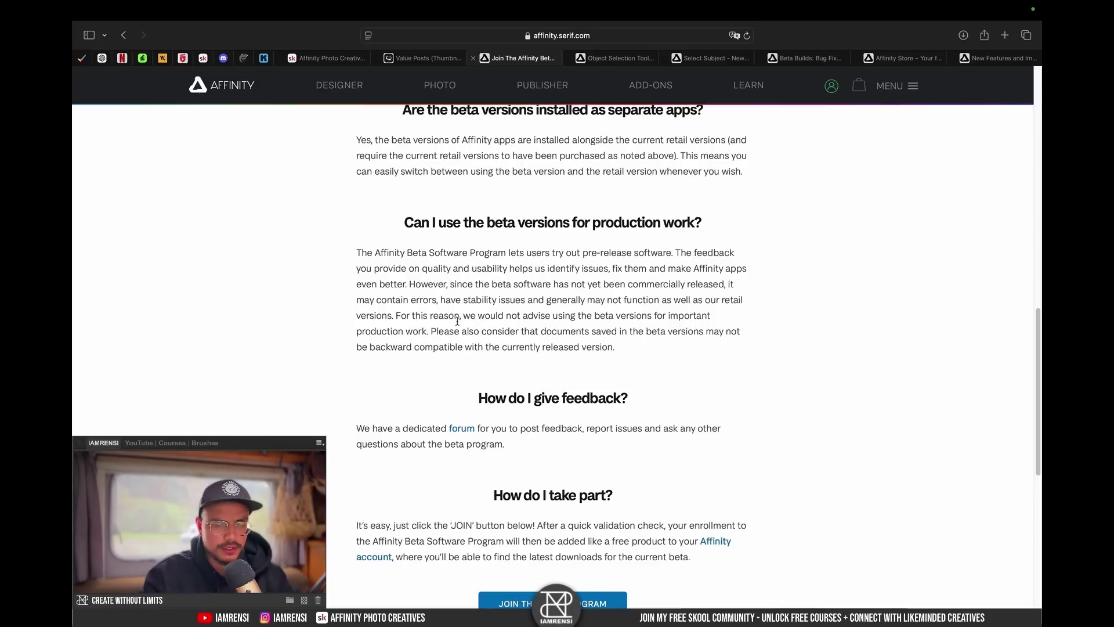
key(F4)
click(664, 99)
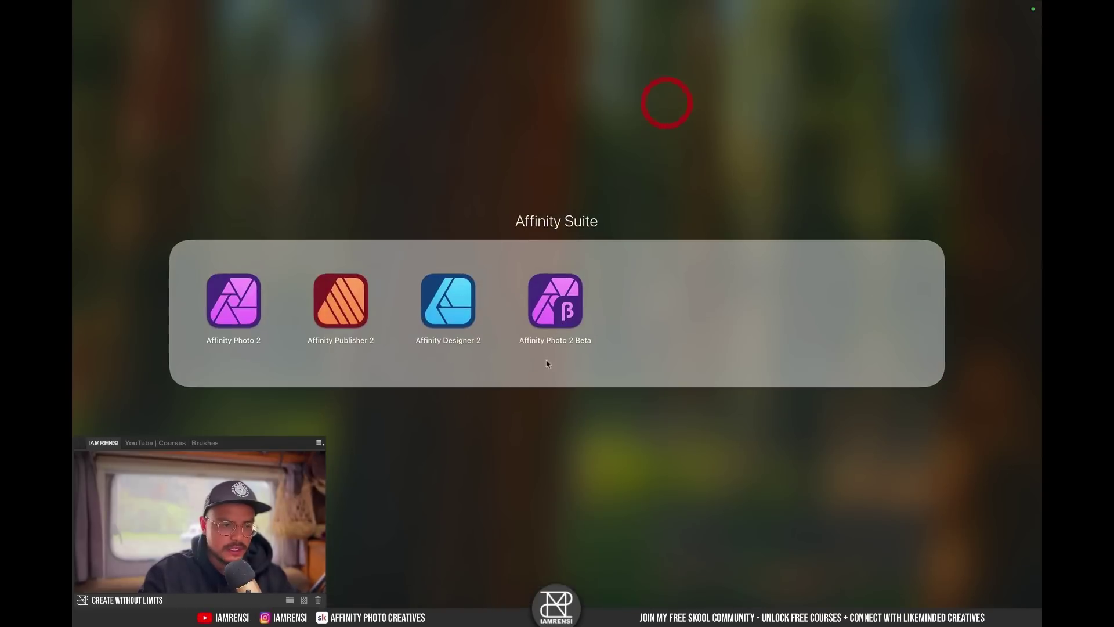
Step: Launch Affinity Photo 2 Beta, sign in with the account e-mail, link the app, and allow usage data
click(561, 301)
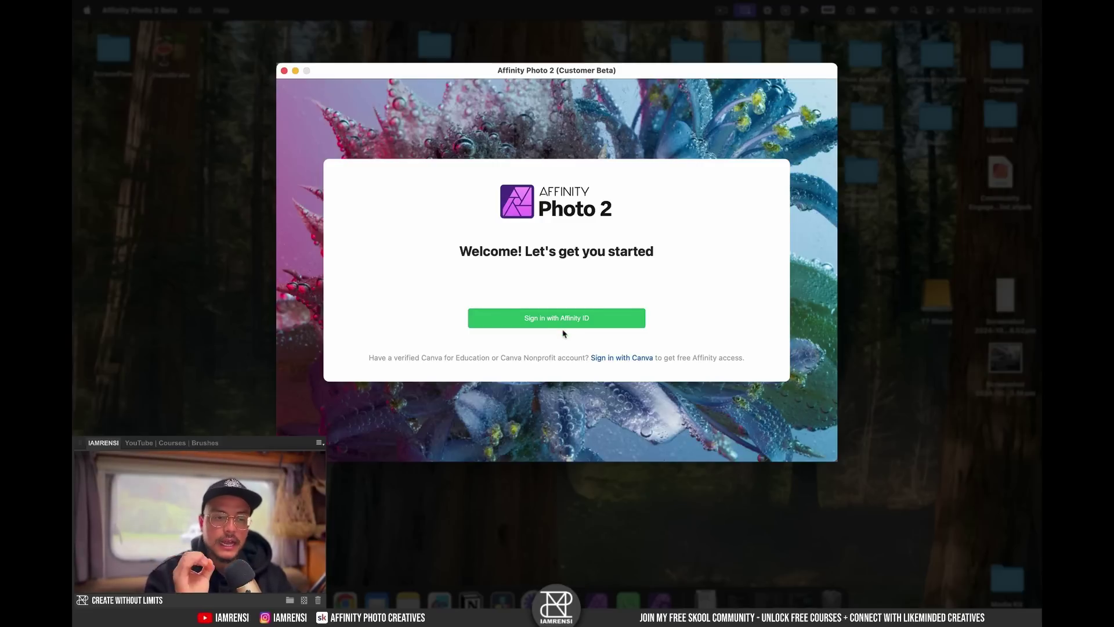
click(548, 318)
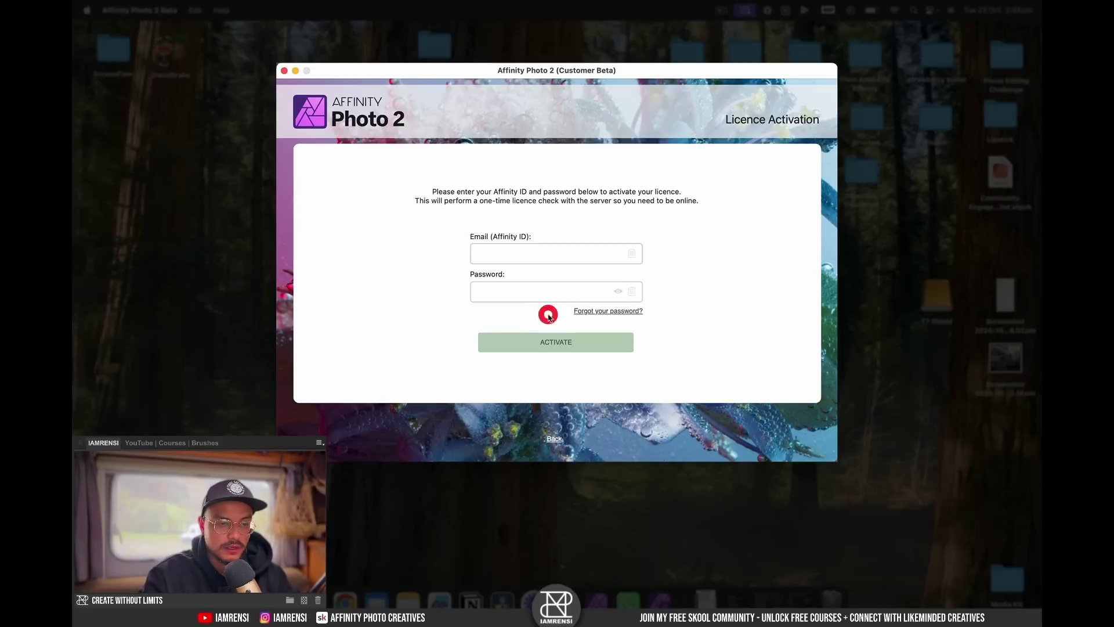
click(514, 253)
text(rens)
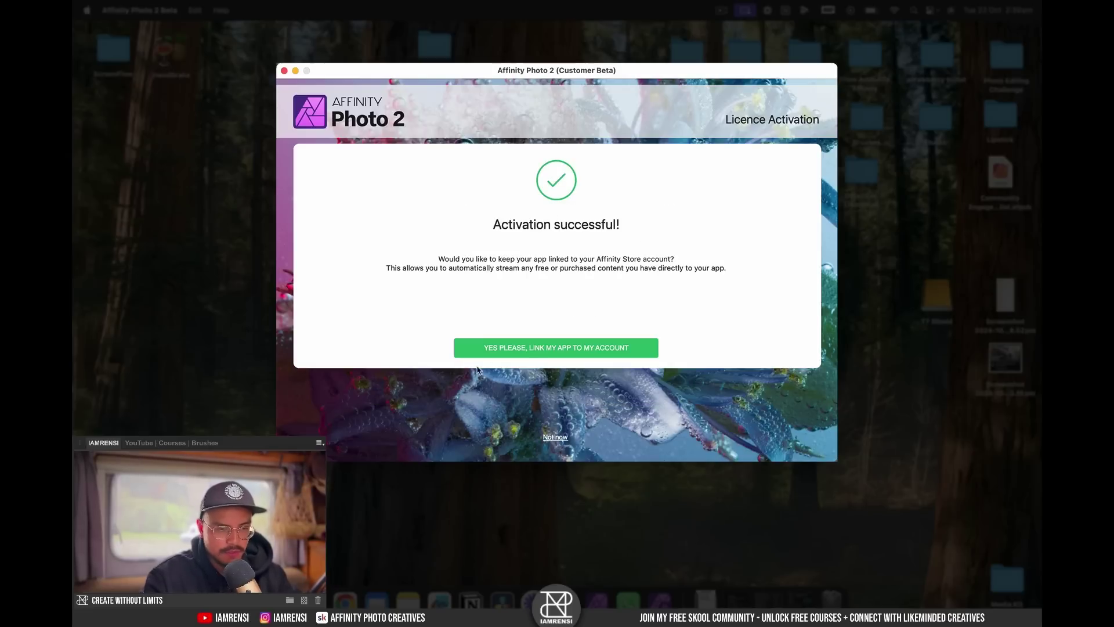
click(575, 348)
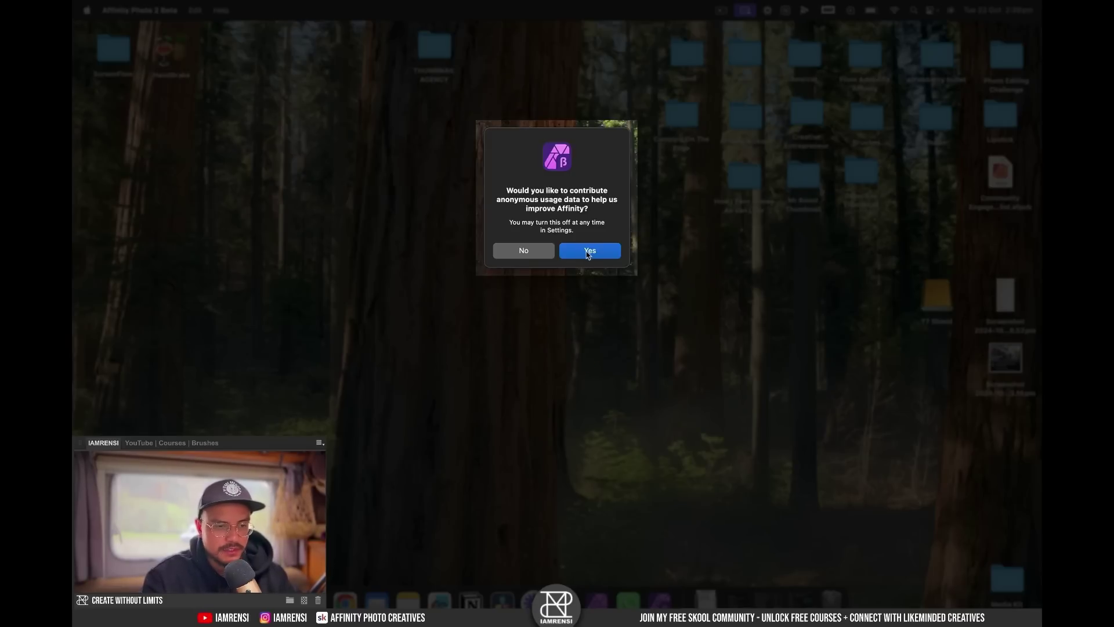
click(588, 254)
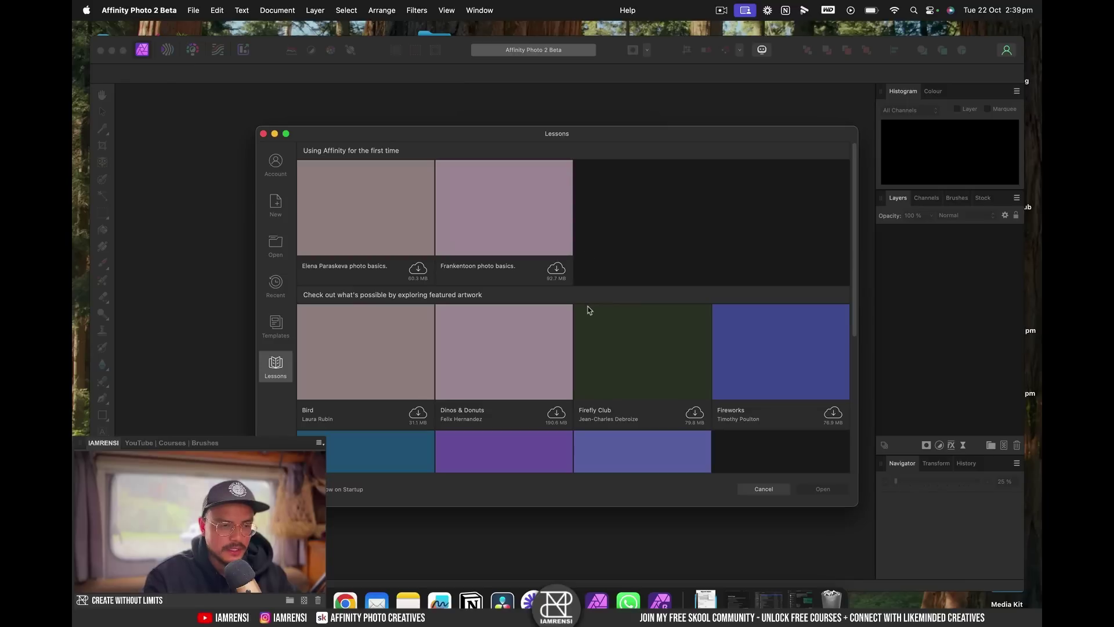
Step: Make the app full screen, confirm the never-expiring 2.6.0.2805 licence, and close the startup window
click(121, 53)
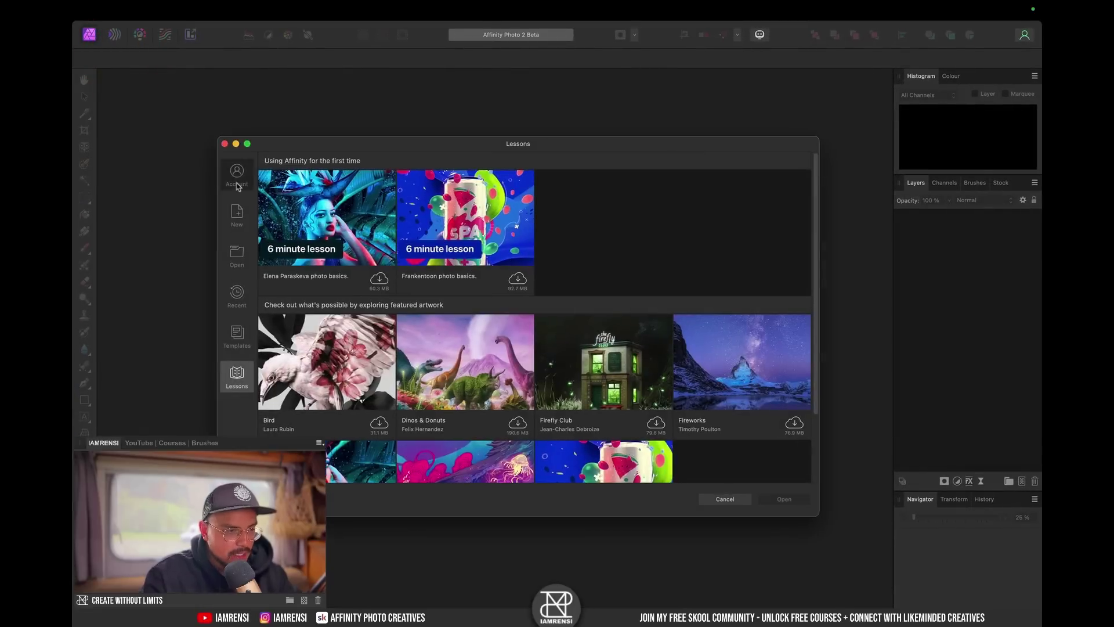
click(237, 172)
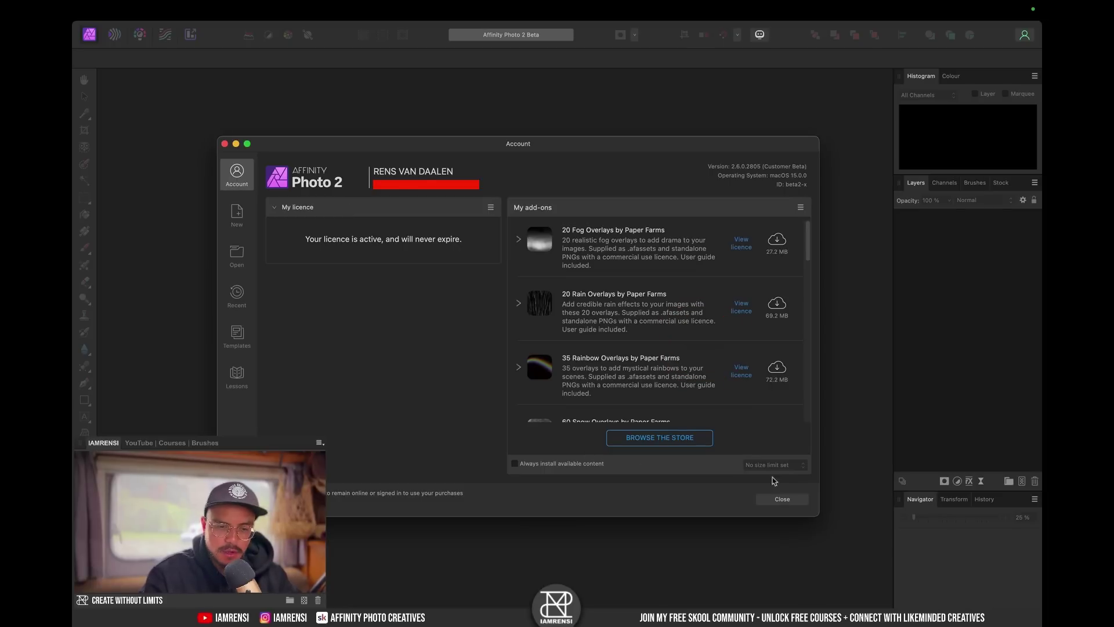
click(782, 499)
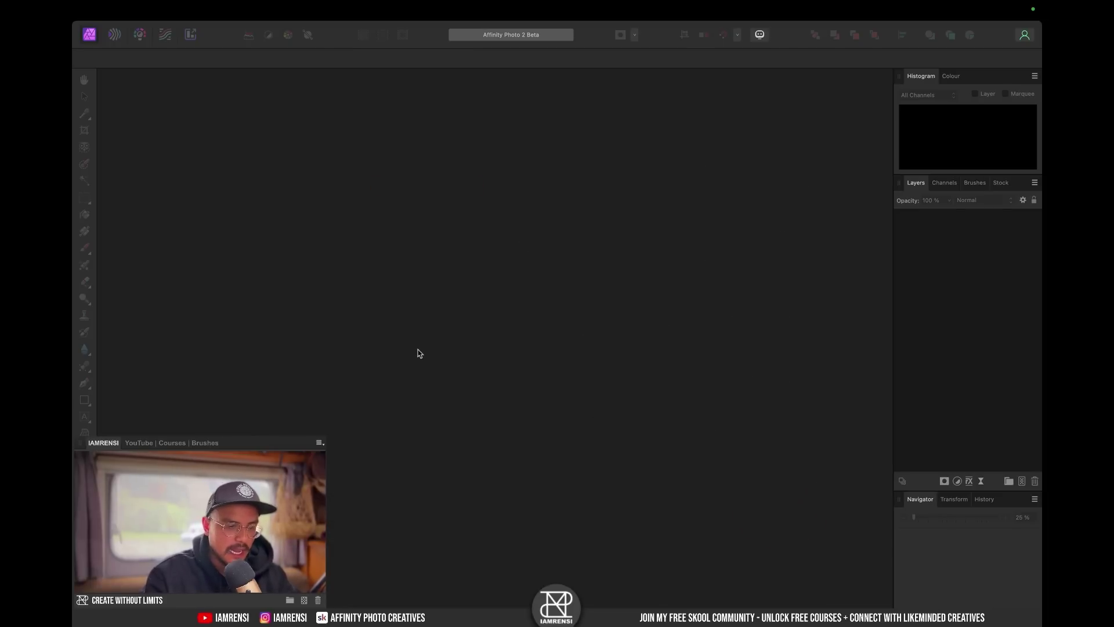
mouse_move(125, 4)
click(193, 10)
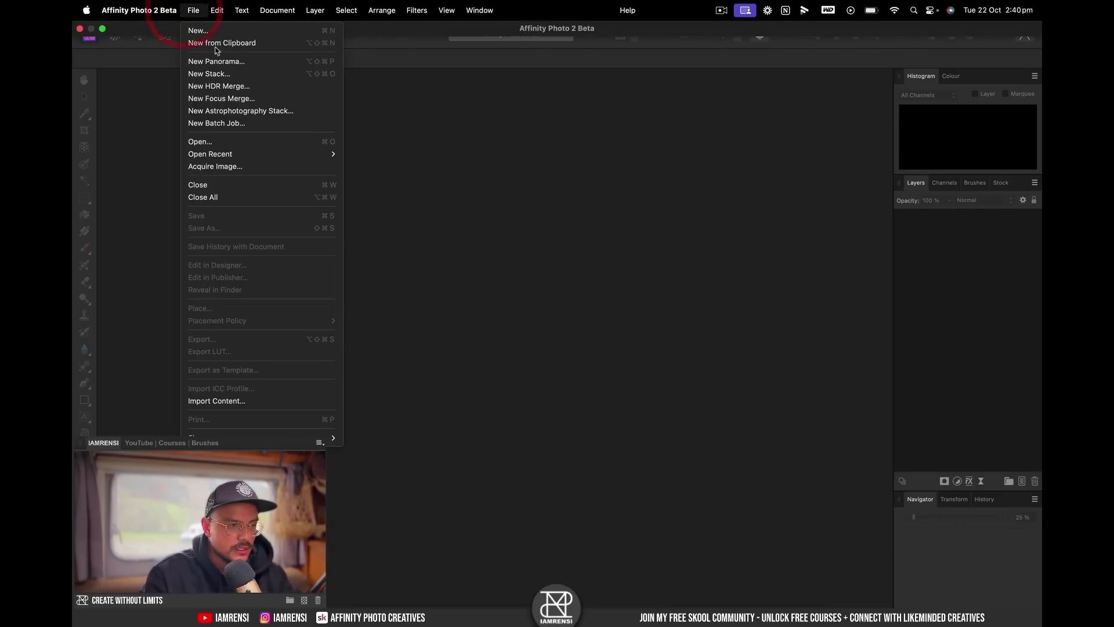
Step: Quick Look a portrait photo from Downloads and open it in Affinity Photo
click(222, 145)
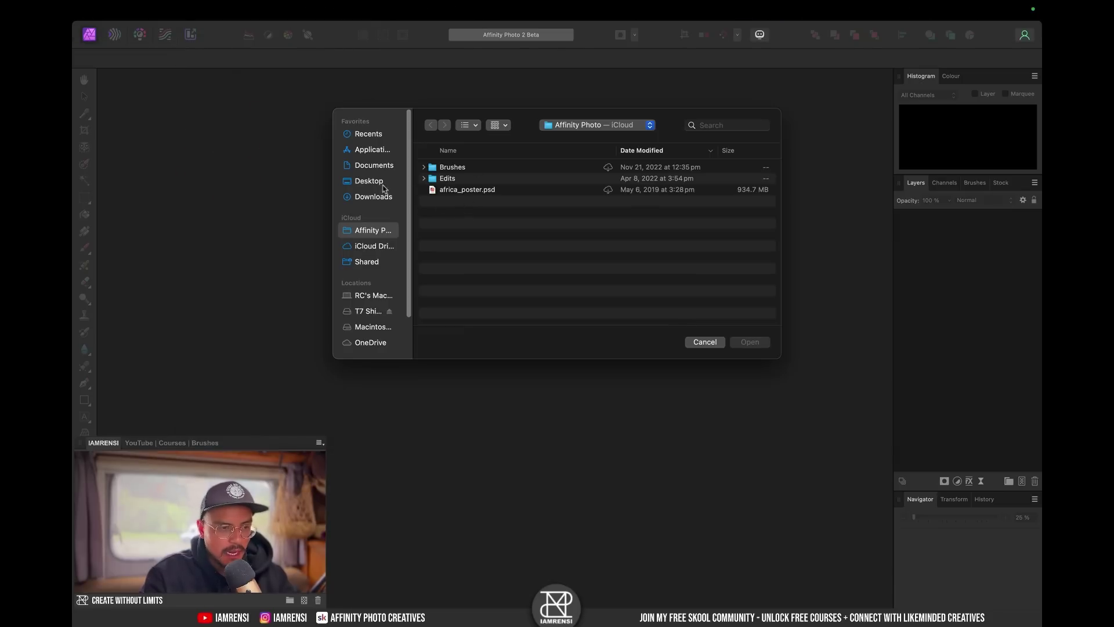
click(374, 197)
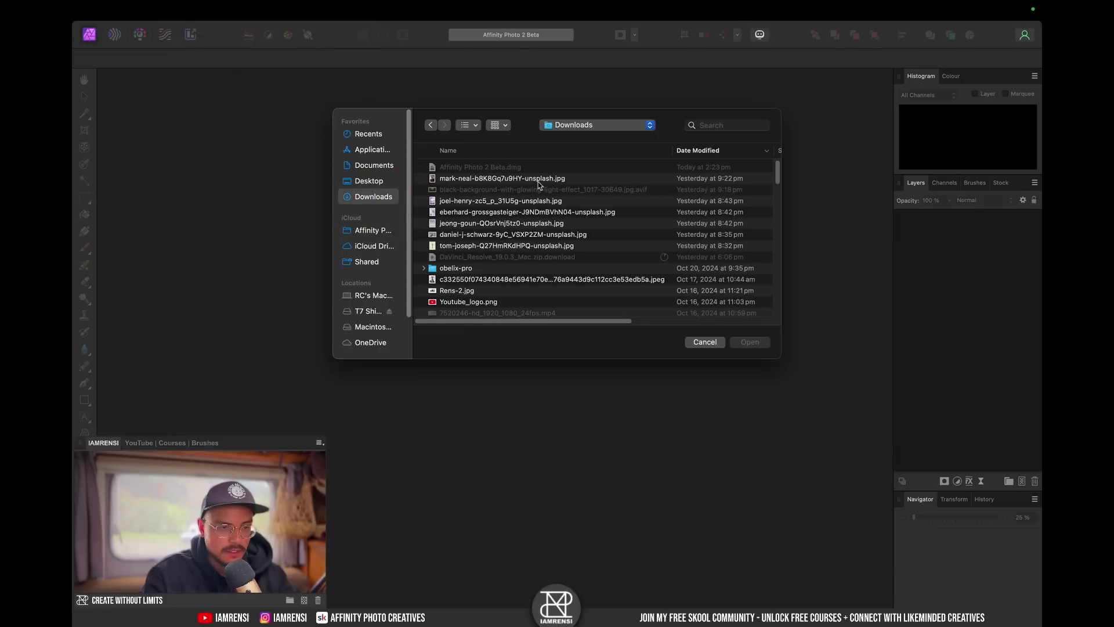
click(530, 179)
key(space)
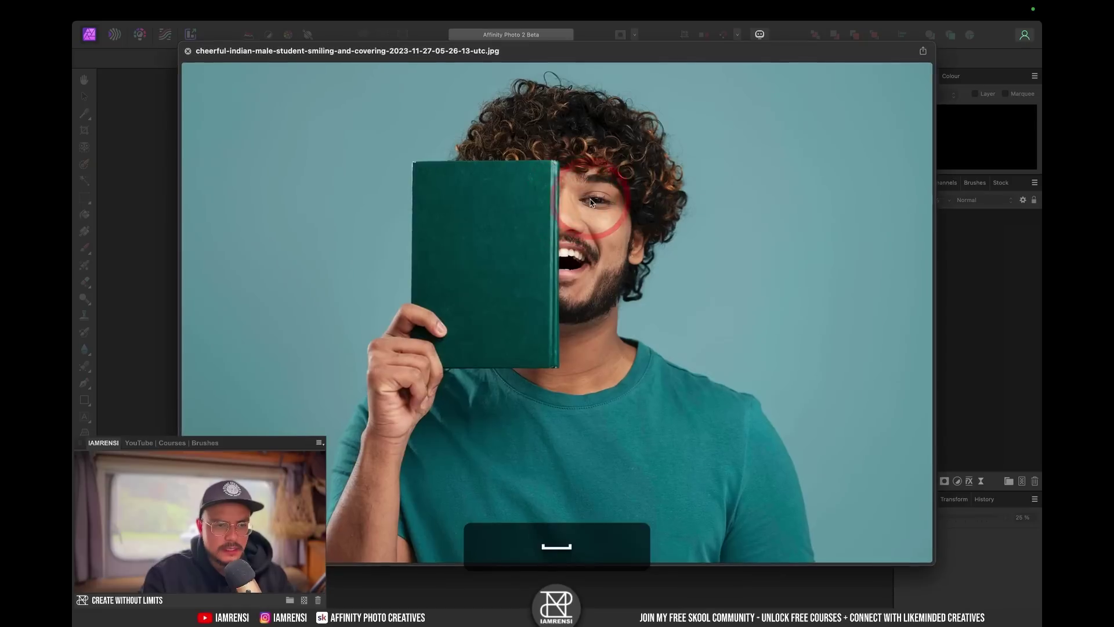
key(space)
click(755, 342)
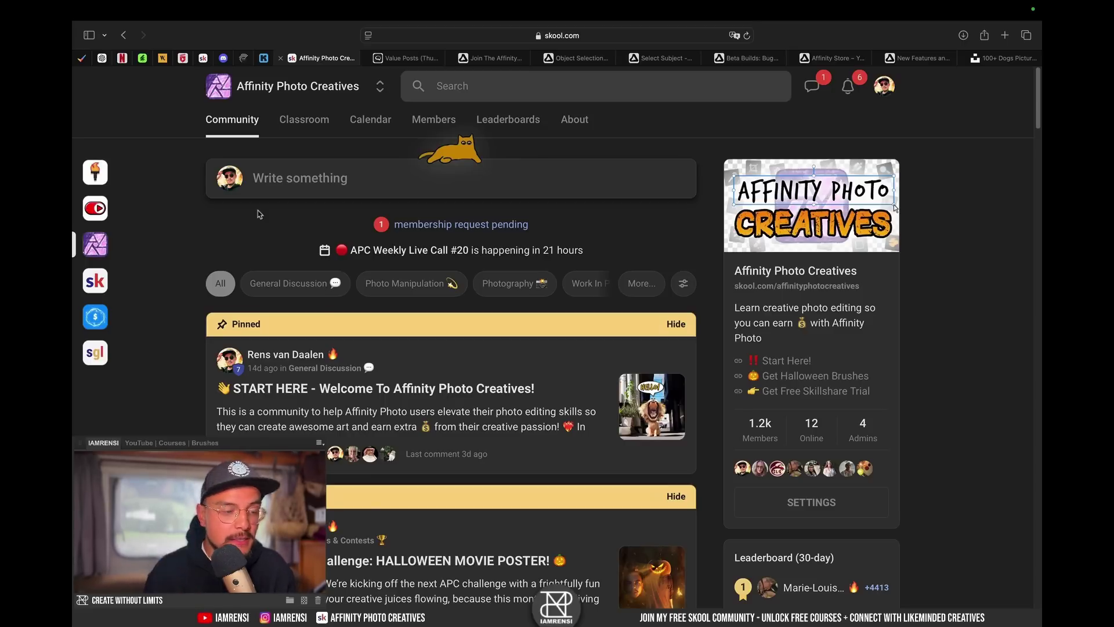
Step: Scroll through the Affinity Photo Creatives community feed on Skool
scroll(259, 214, down, 12)
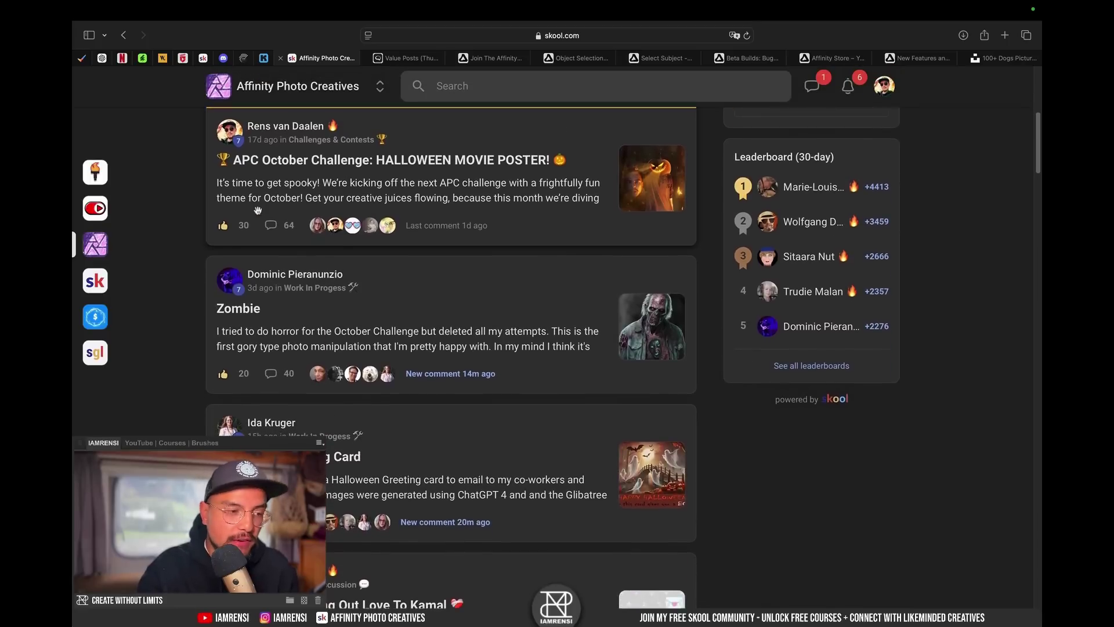
scroll(258, 211, up, 12)
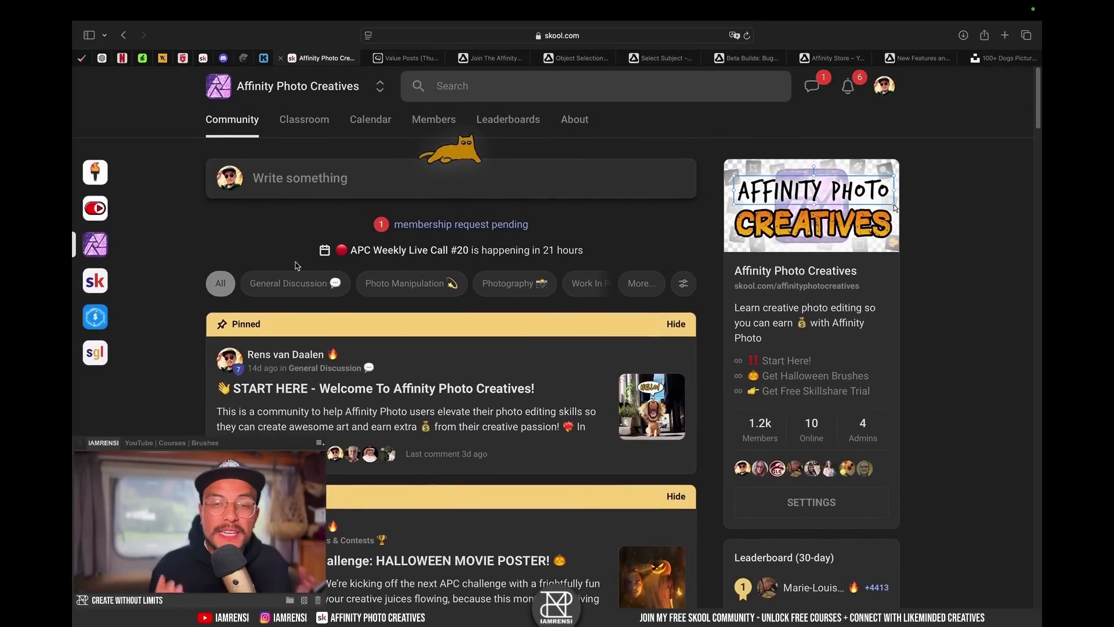
scroll(297, 265, down, 3)
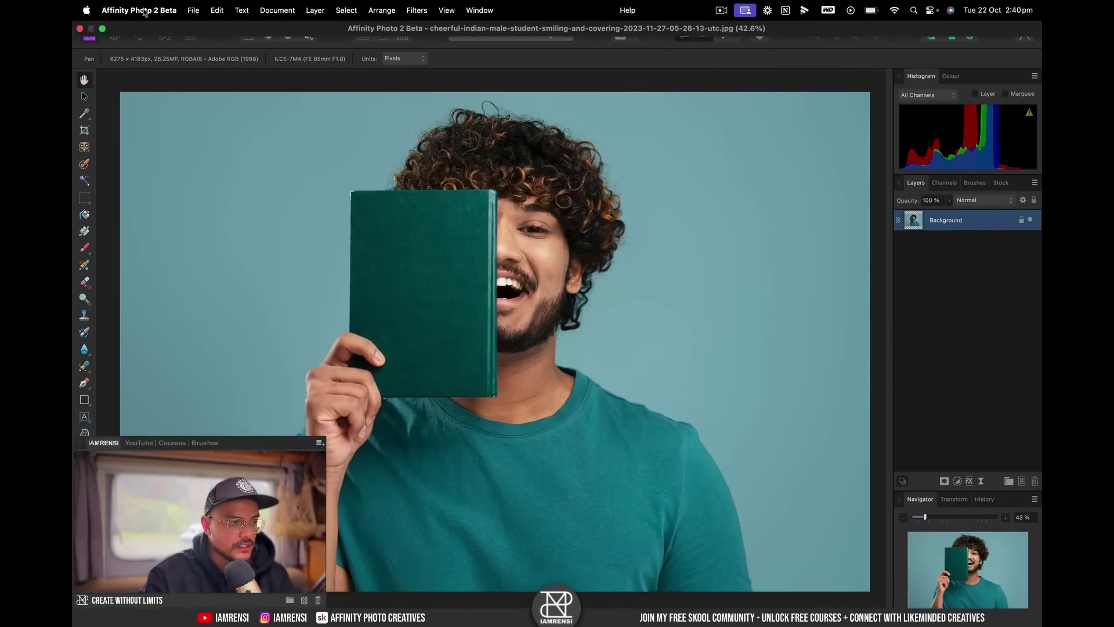
Step: Install the Segmentation machine learning model in Settings, leaving inference unchanged, then close Settings
click(139, 10)
click(142, 126)
click(400, 197)
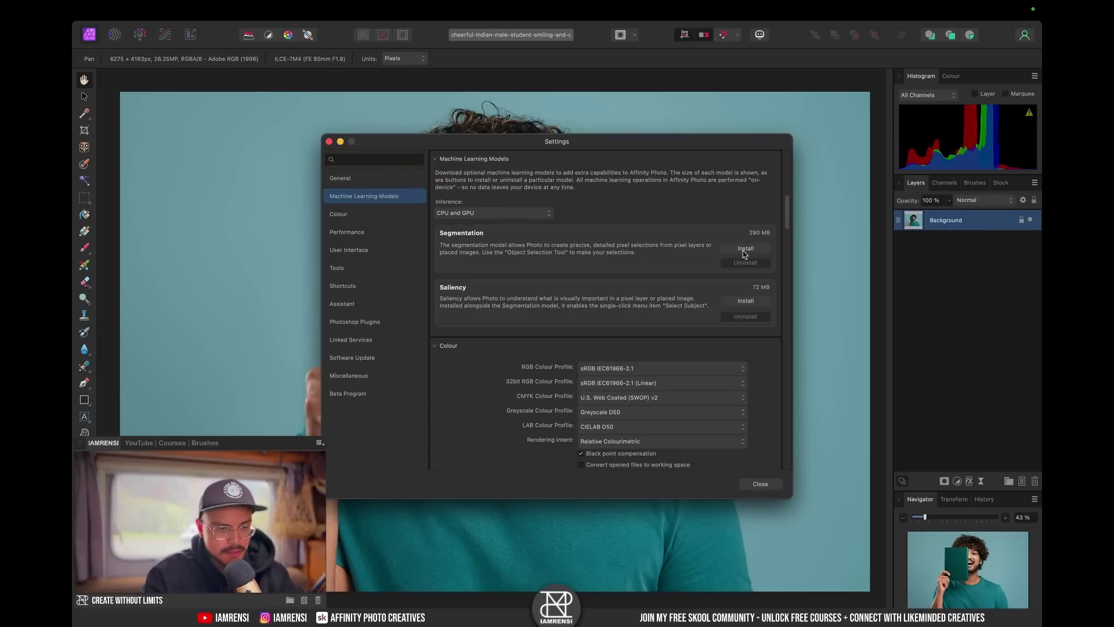
click(503, 210)
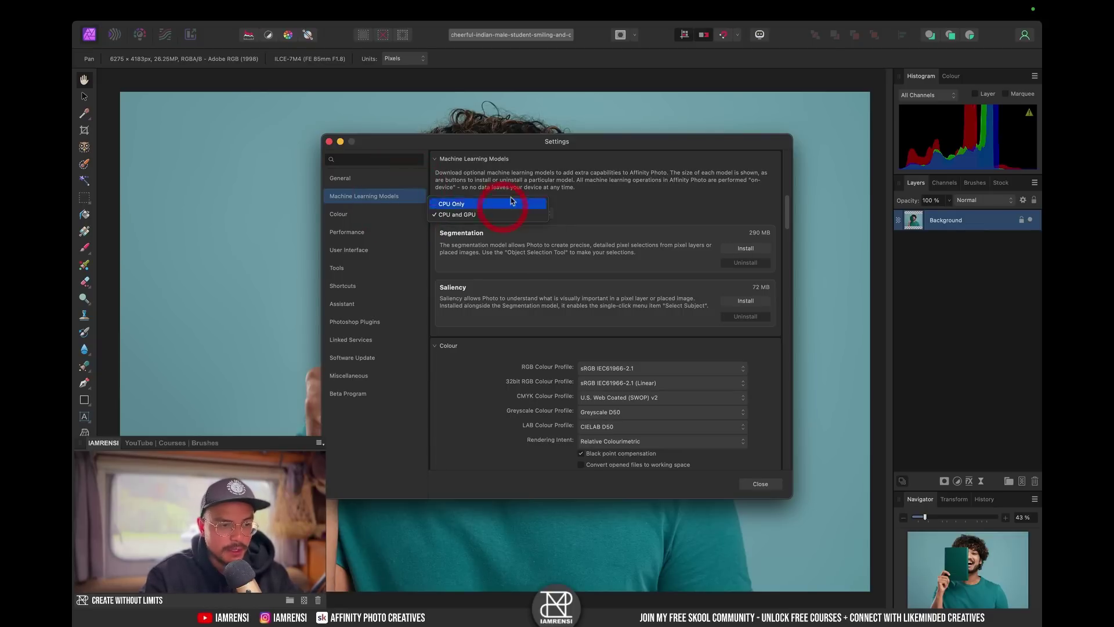
click(585, 180)
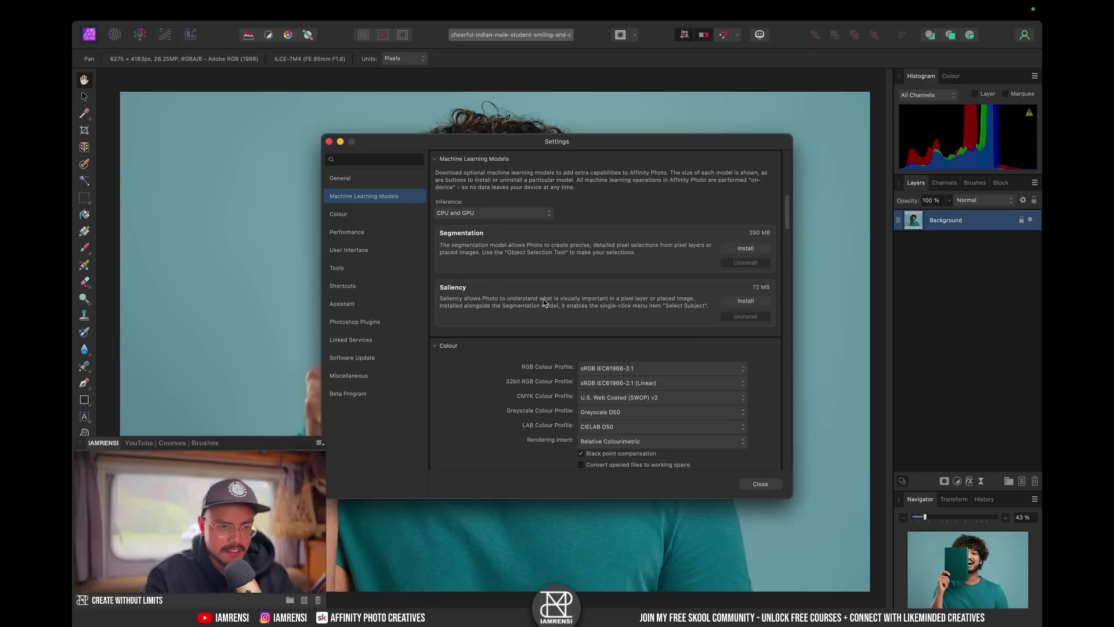
click(733, 250)
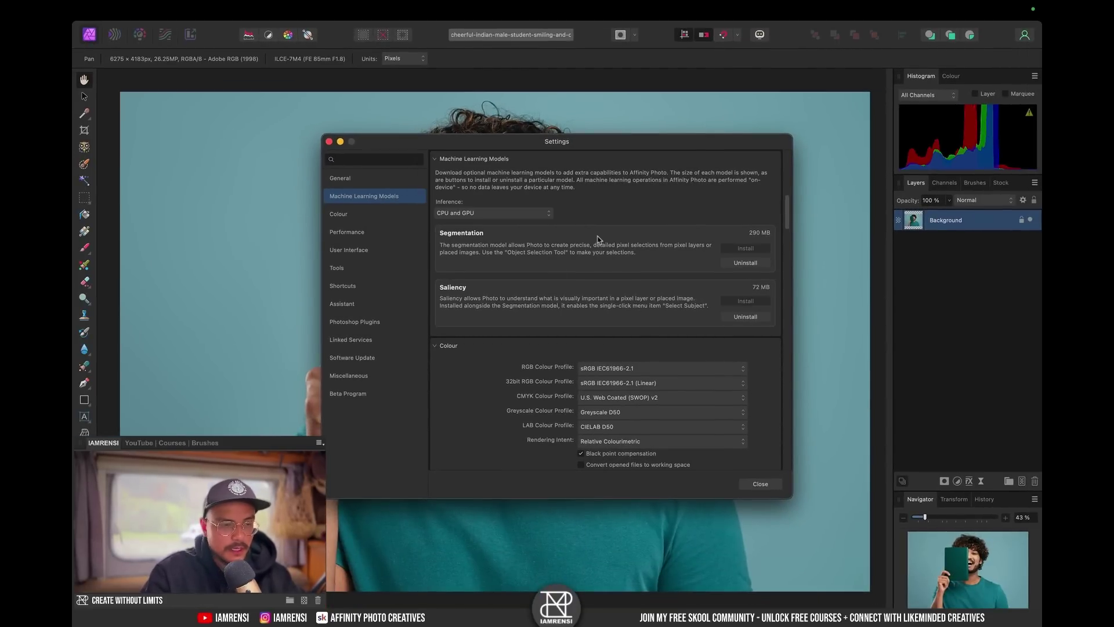
click(758, 485)
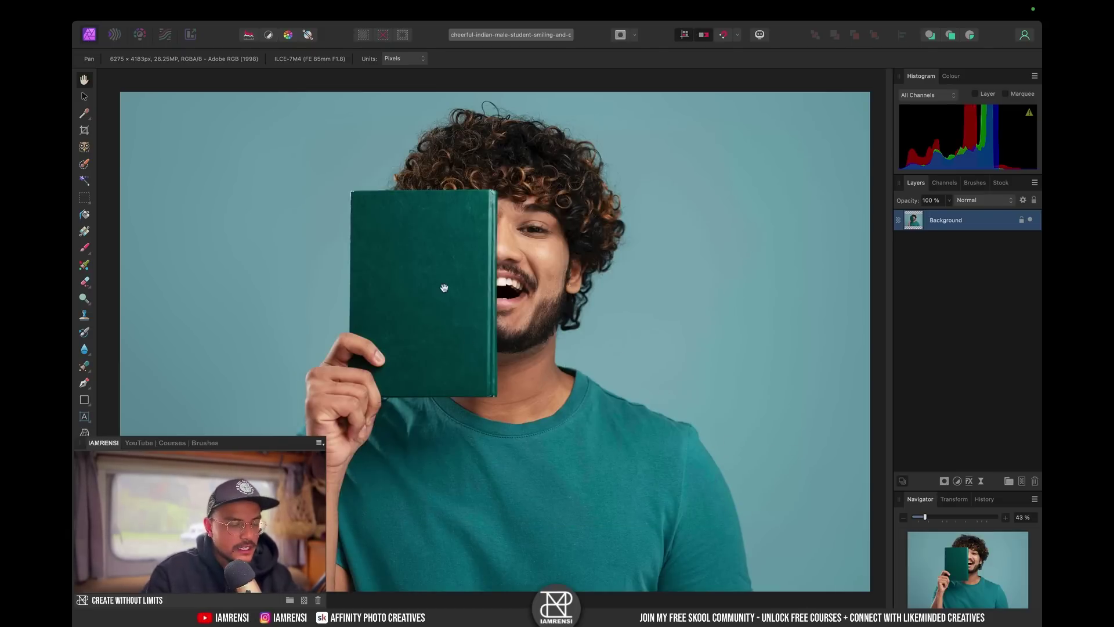
Step: Select the man and the book he holds using Select > Select Subject
click(346, 11)
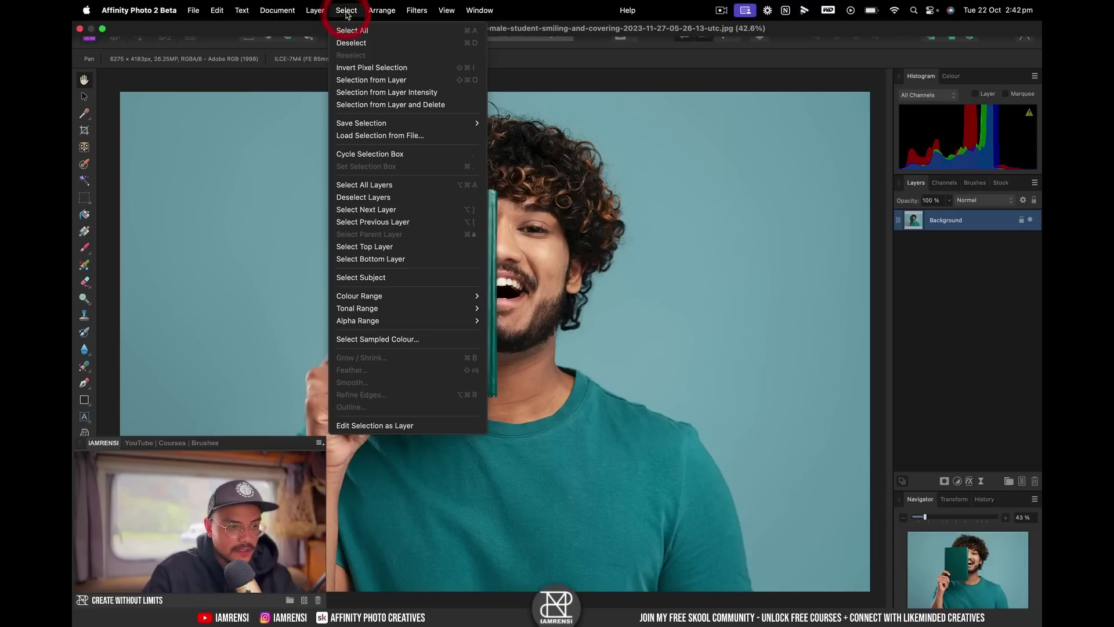
click(358, 278)
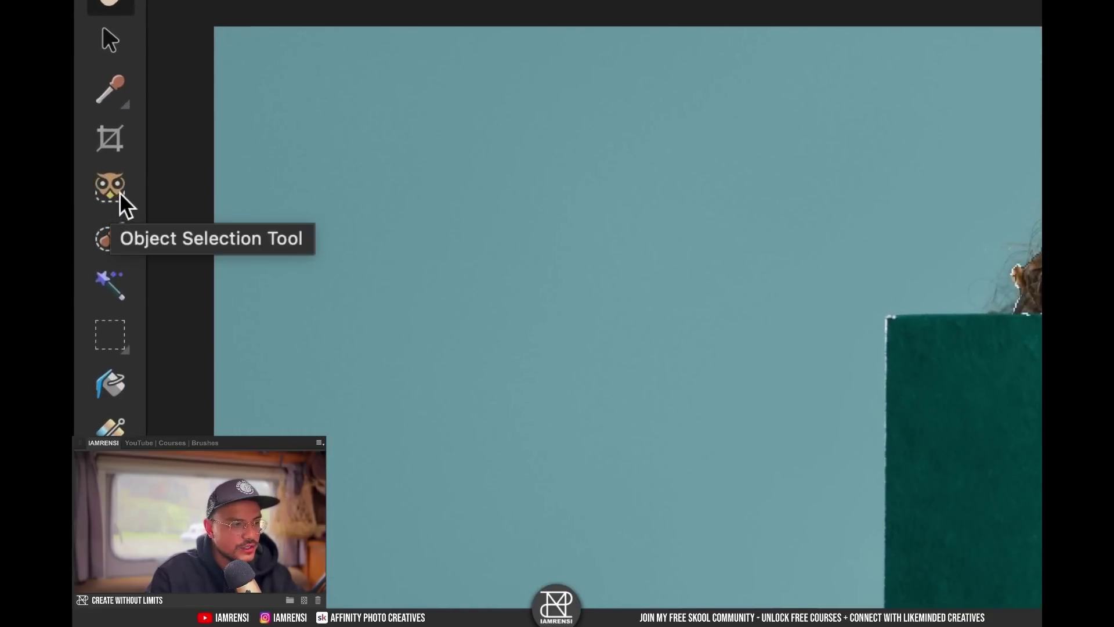
click(114, 194)
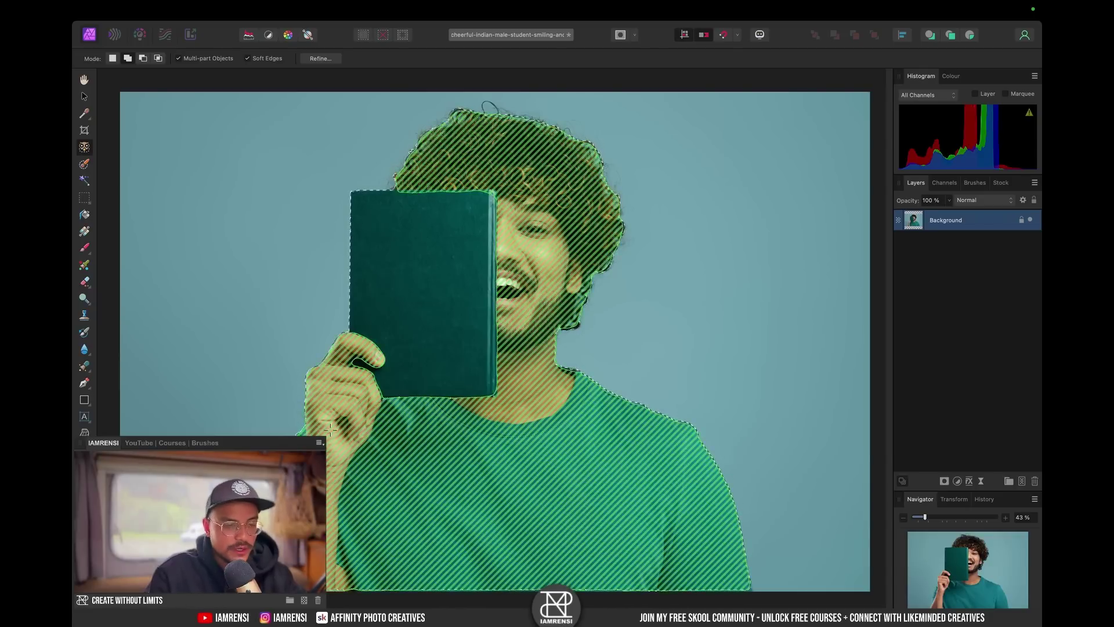
key(alt)
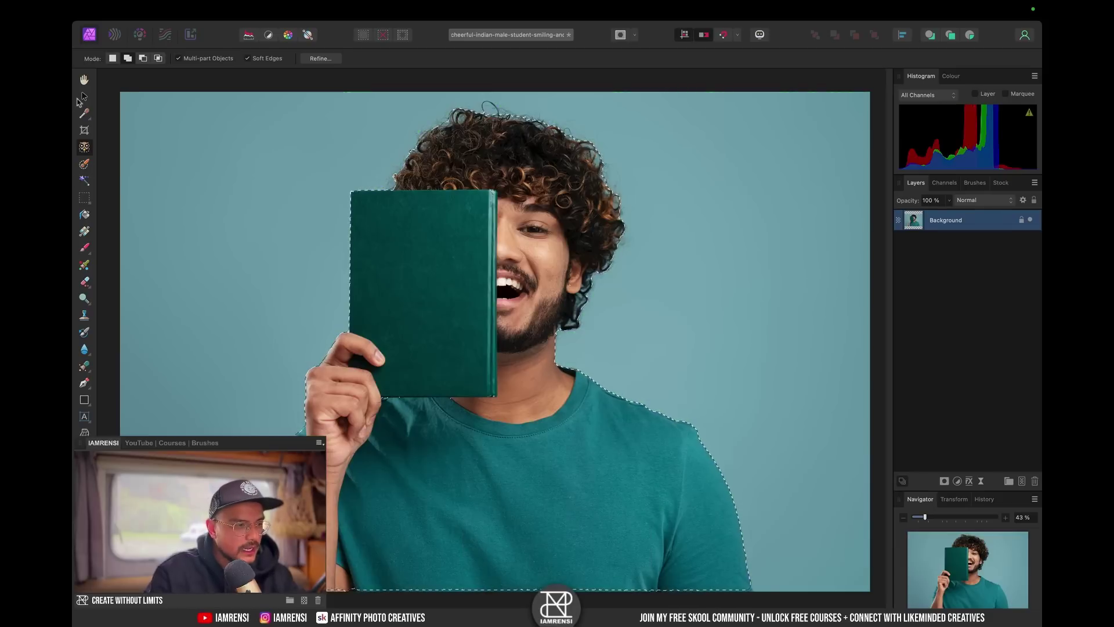
click(82, 98)
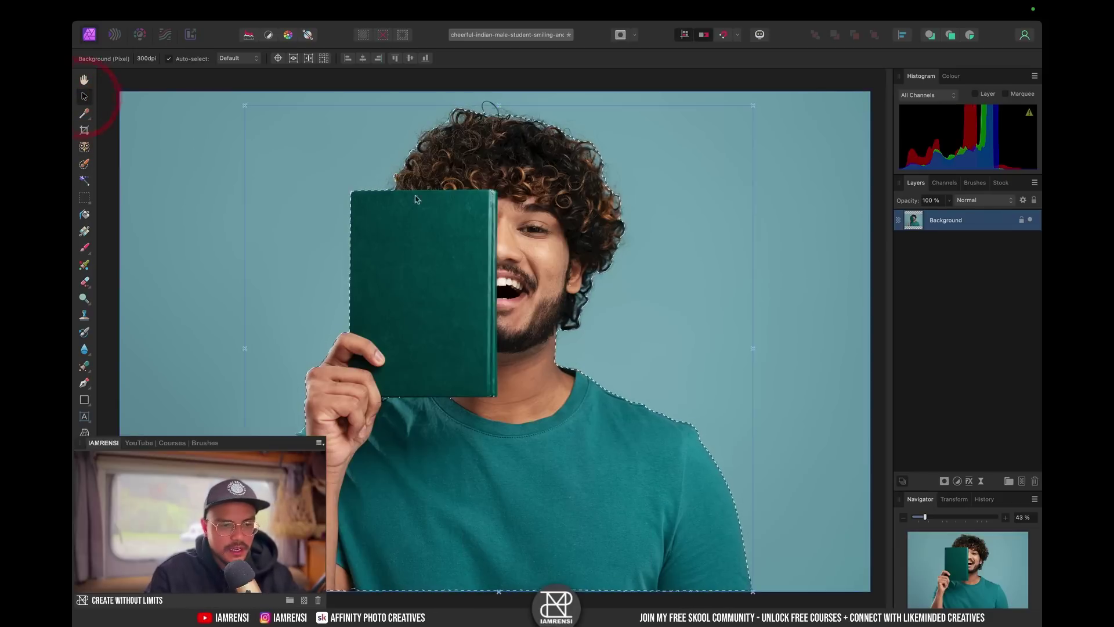
scroll(411, 395, up, 5)
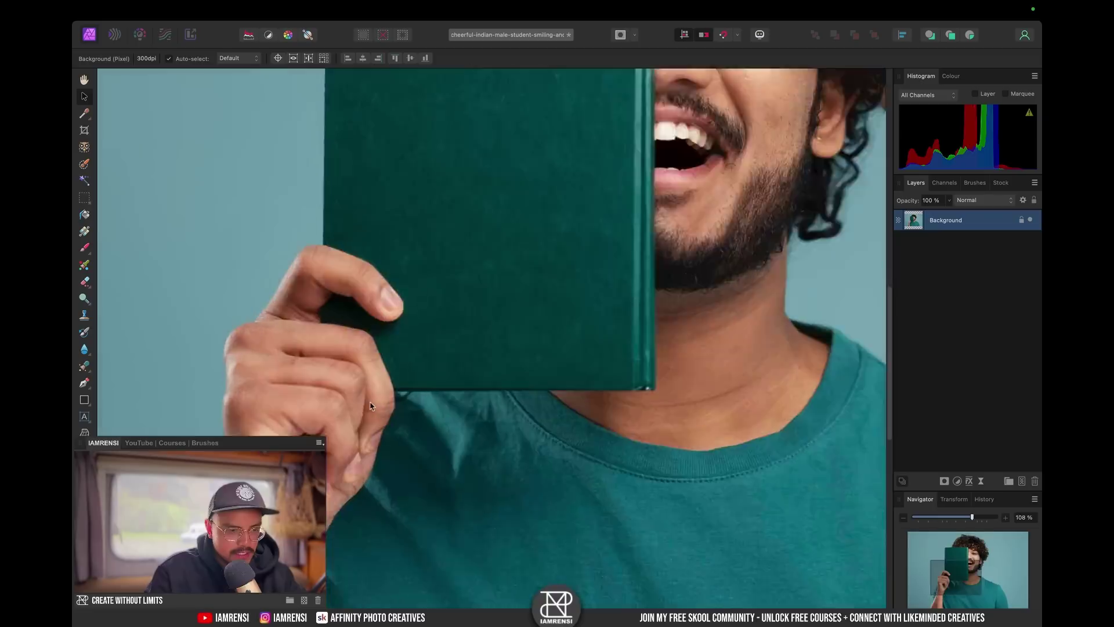
scroll(433, 373, right, 5)
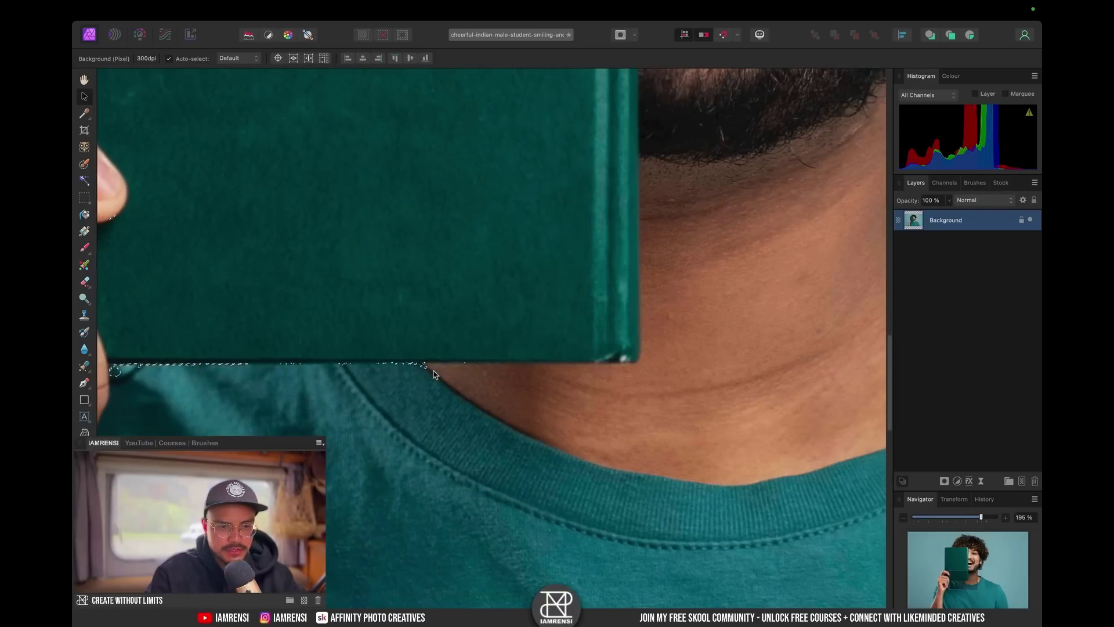
scroll(433, 366, up, 10)
scroll(427, 325, up, 10)
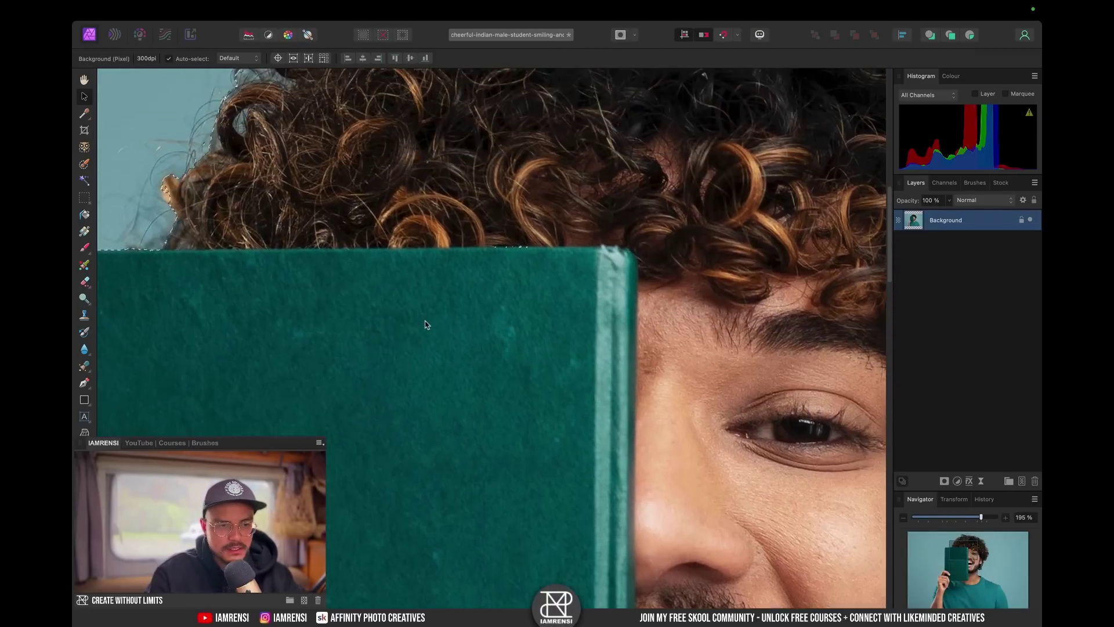
scroll(426, 325, left, 3)
key(super+0)
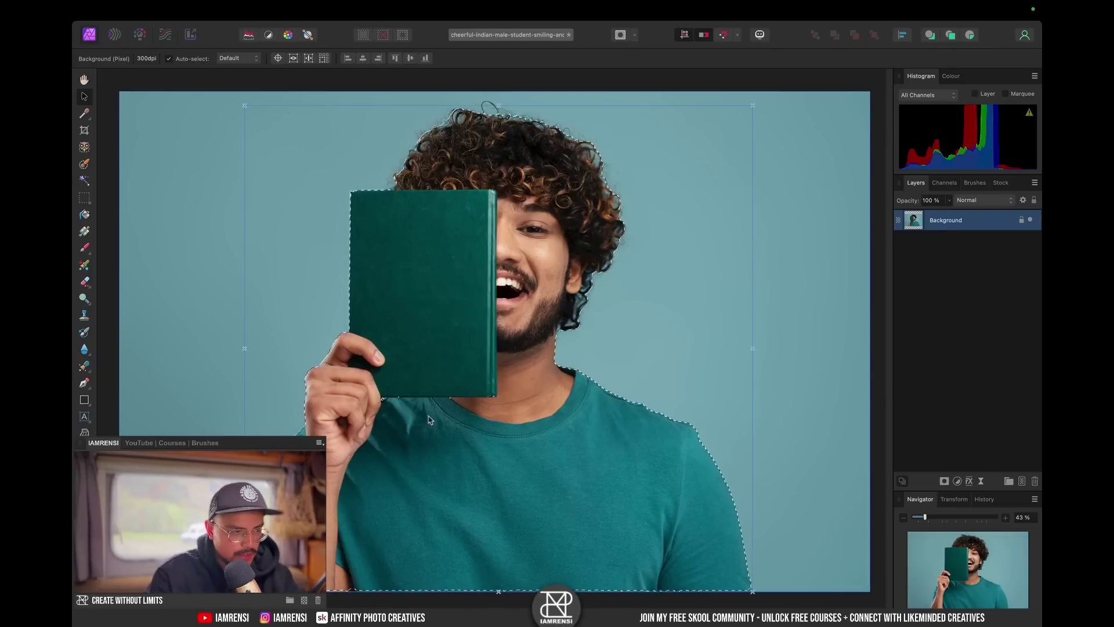
click(84, 164)
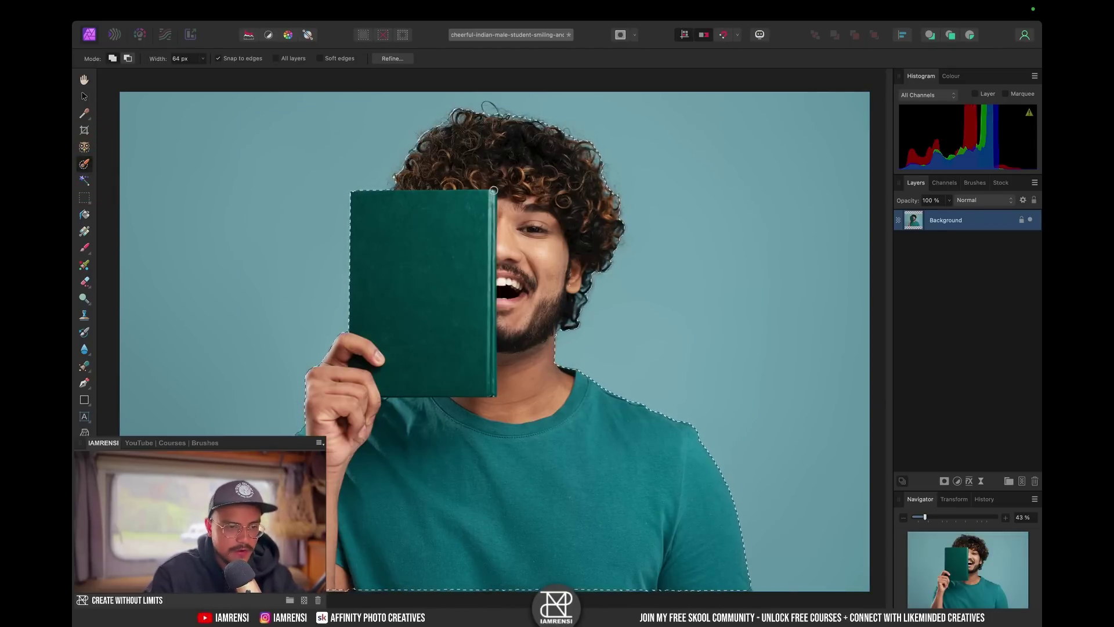
click(387, 413)
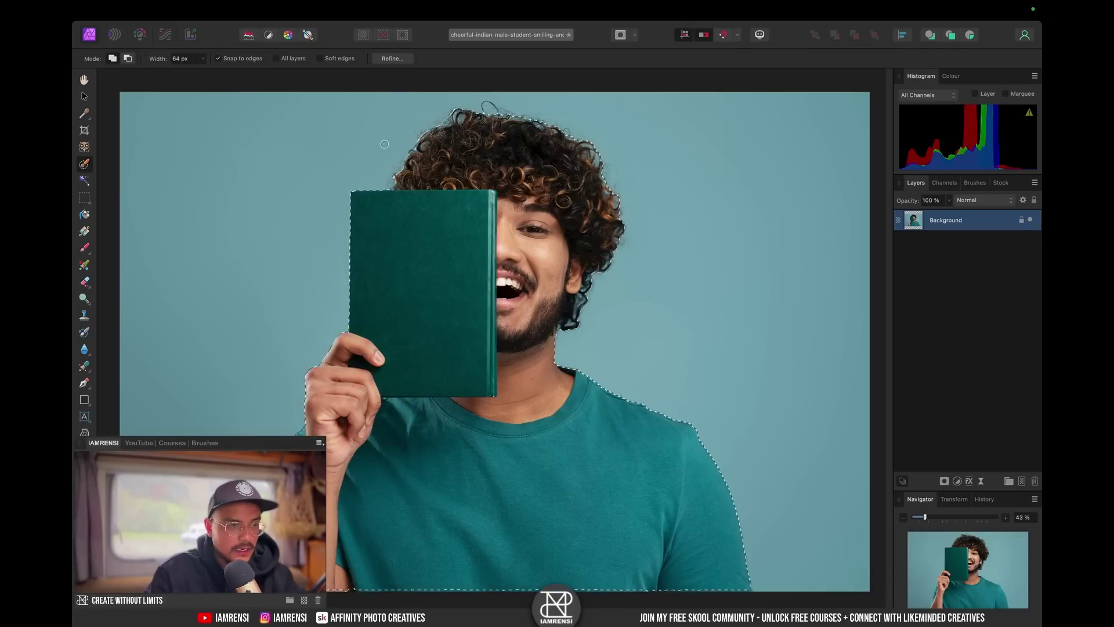
Step: Mask away the teal background, deselect, and inspect the curly hair edges up close
click(944, 481)
key(super+d)
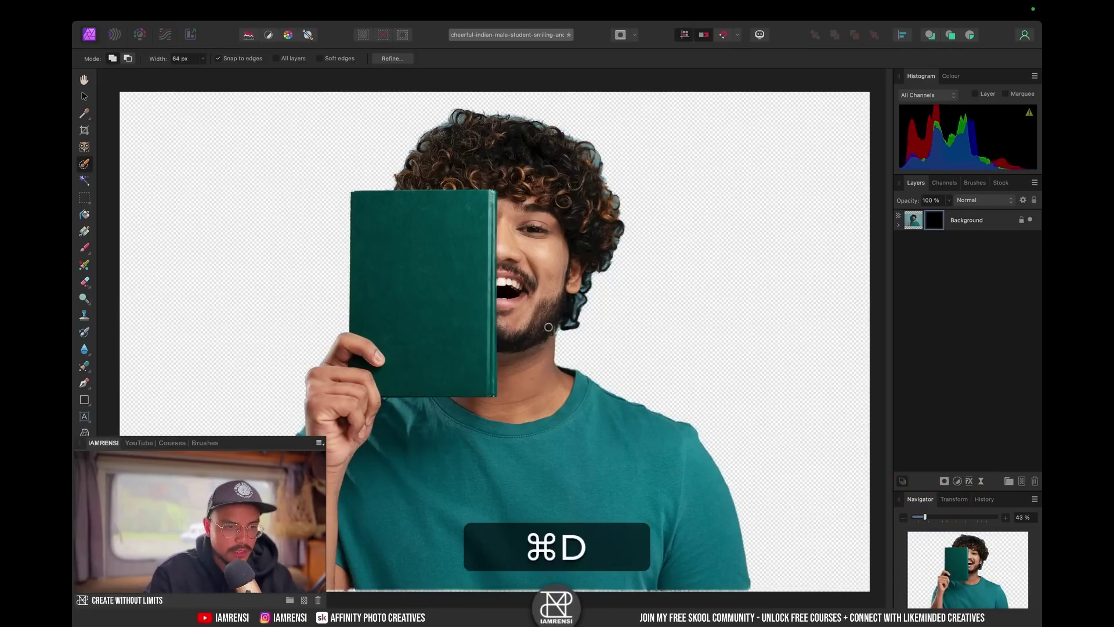
scroll(499, 195, up, 5)
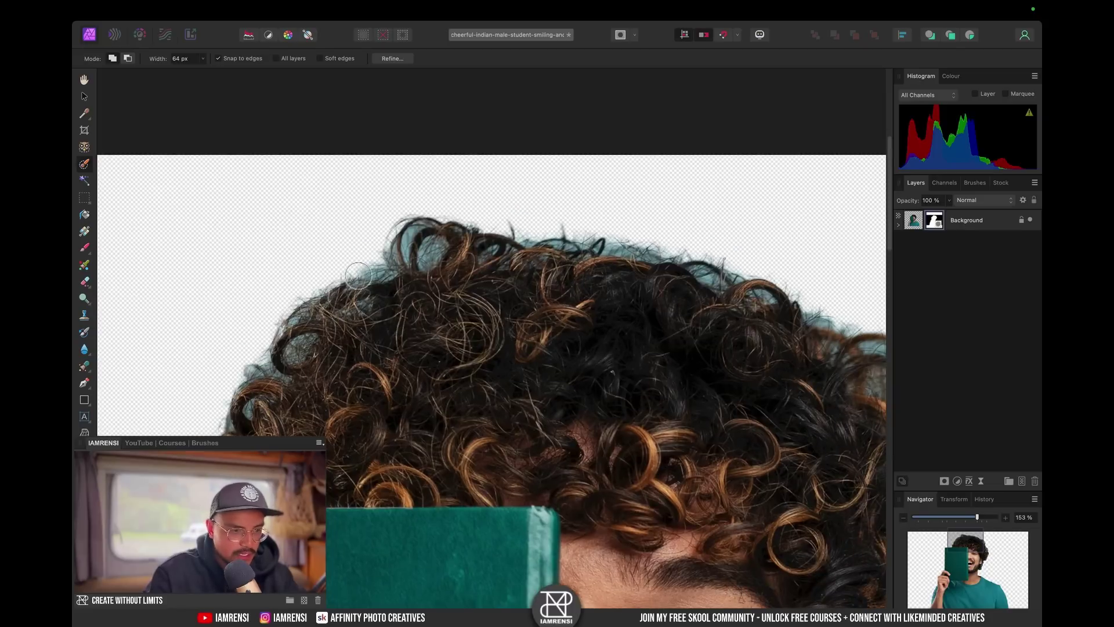
scroll(610, 263, right, 6)
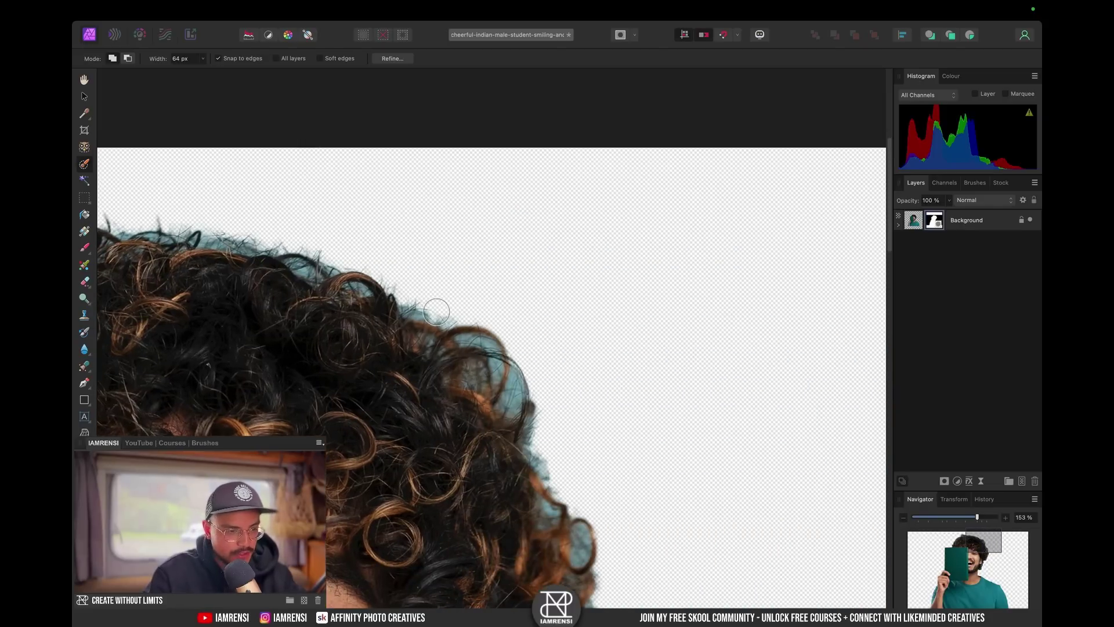
scroll(436, 312, down, 10)
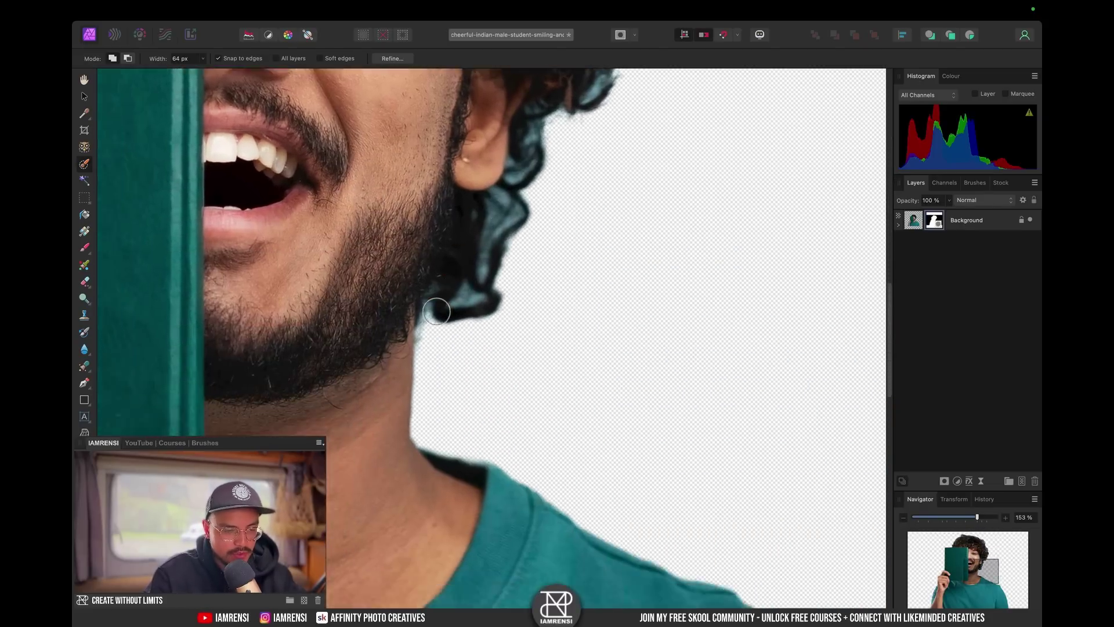
scroll(437, 312, down, 3)
scroll(436, 312, up, 10)
scroll(437, 311, left, 5)
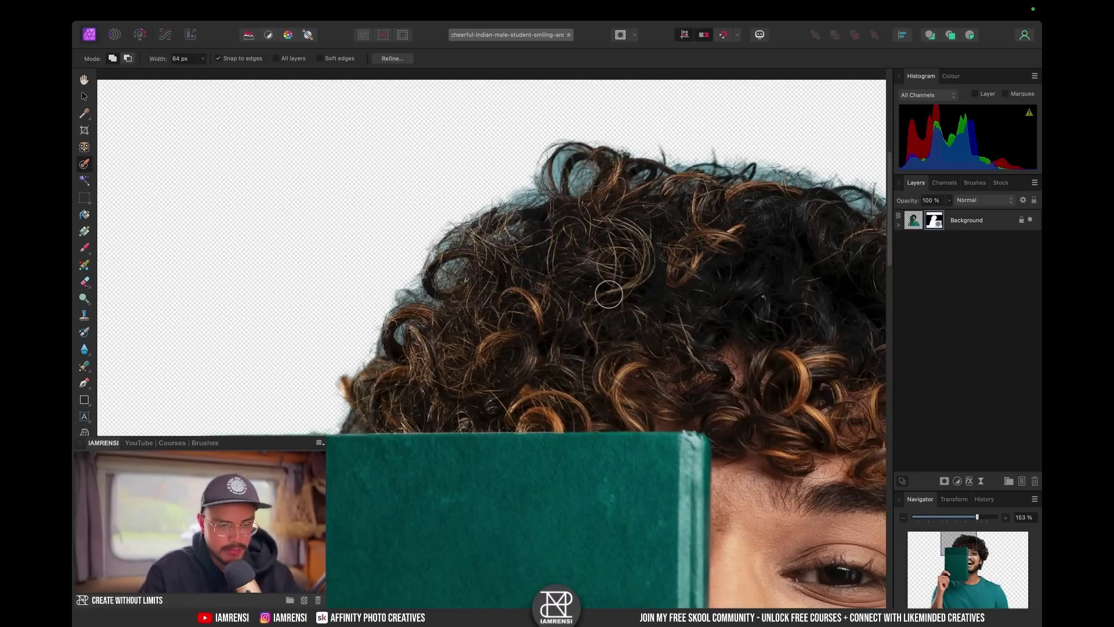
scroll(608, 294, down, 5)
scroll(608, 294, left, 3)
scroll(608, 294, right, 5)
scroll(609, 295, up, 6)
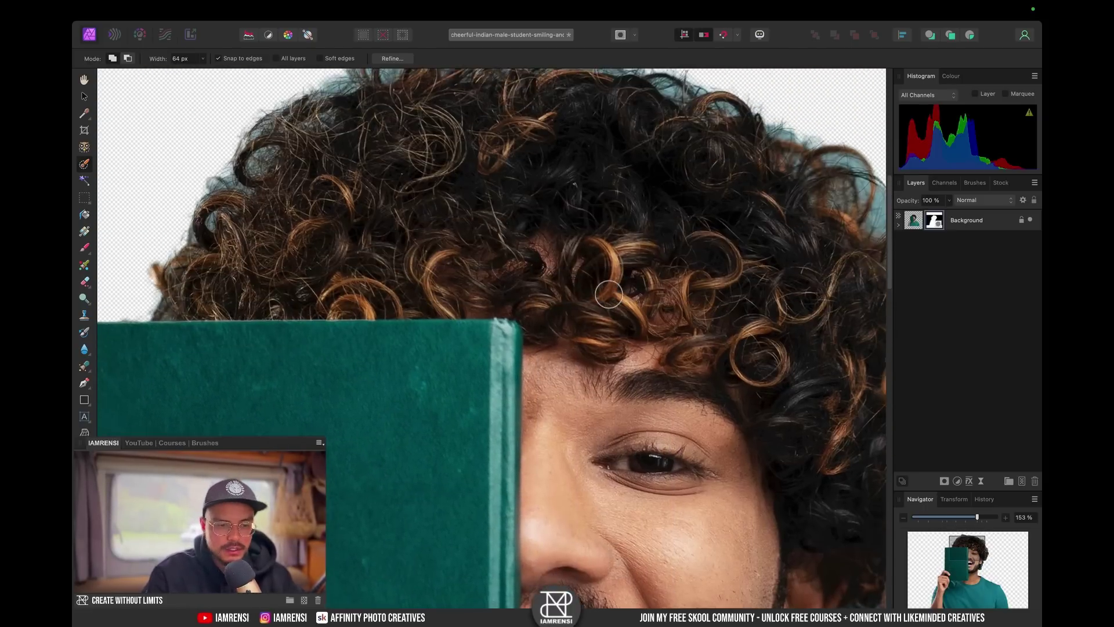
key(super+minus)
key(super+minus)
key(super+minus)
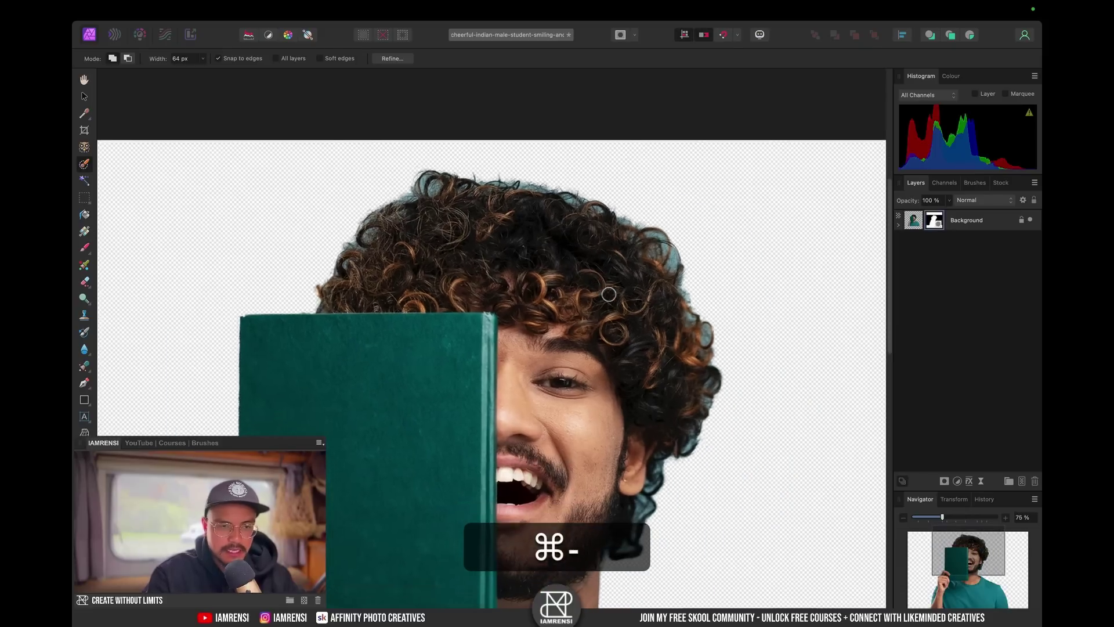
Step: Open Refine Mask and matte-brush the upper-left hair edge with a 176 px brush
right_click(935, 224)
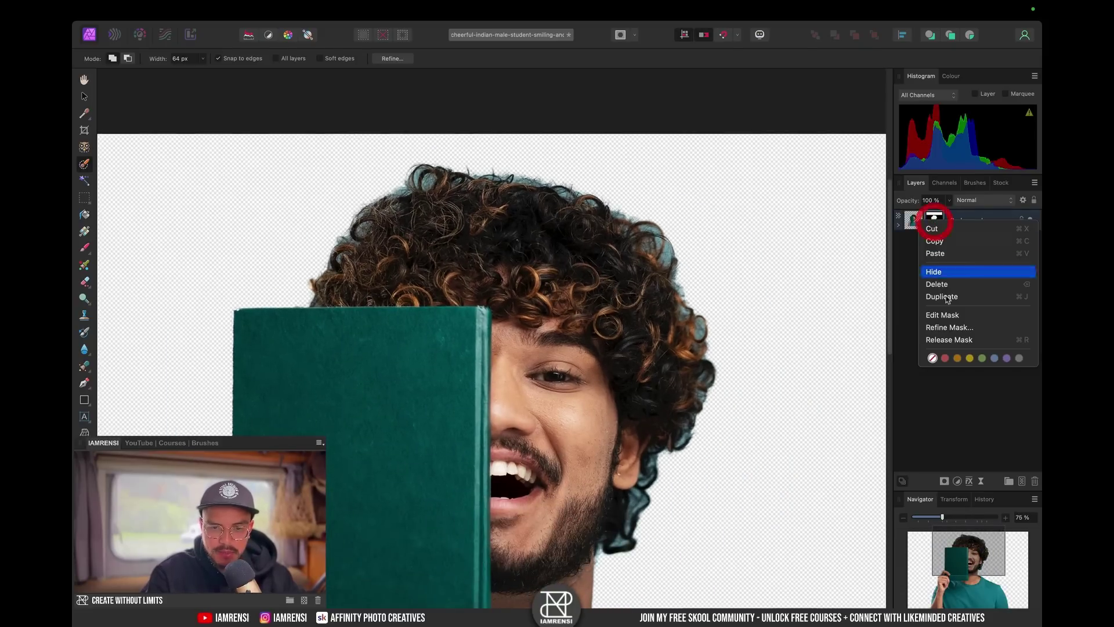
click(945, 333)
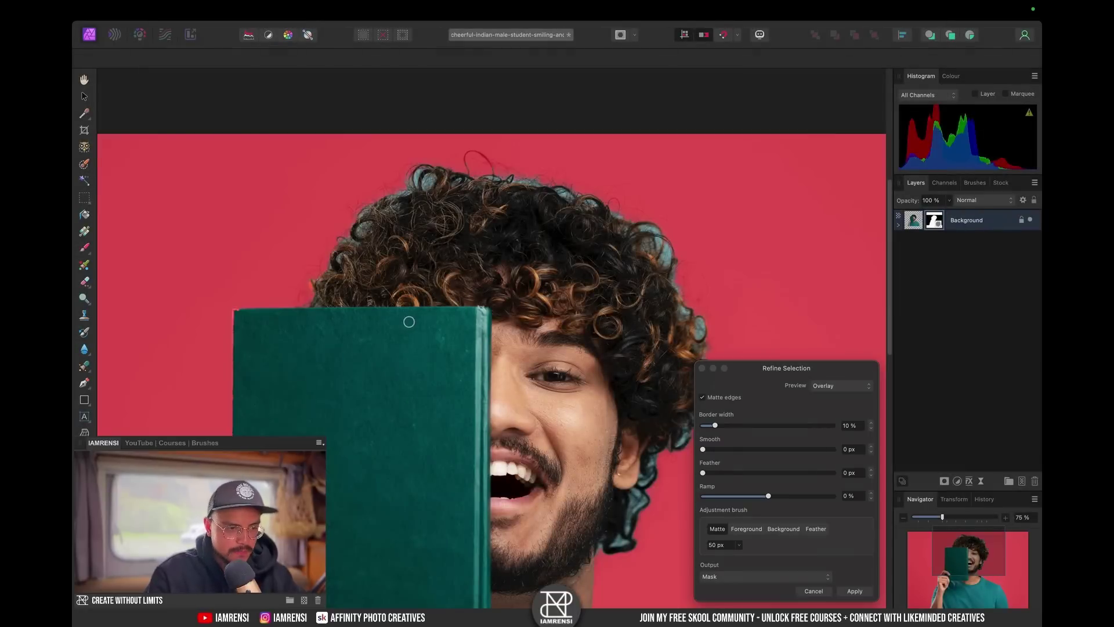
key(bracketright)
key(bracketright)
key(bracketright)
key(bracketright)
key(bracketright)
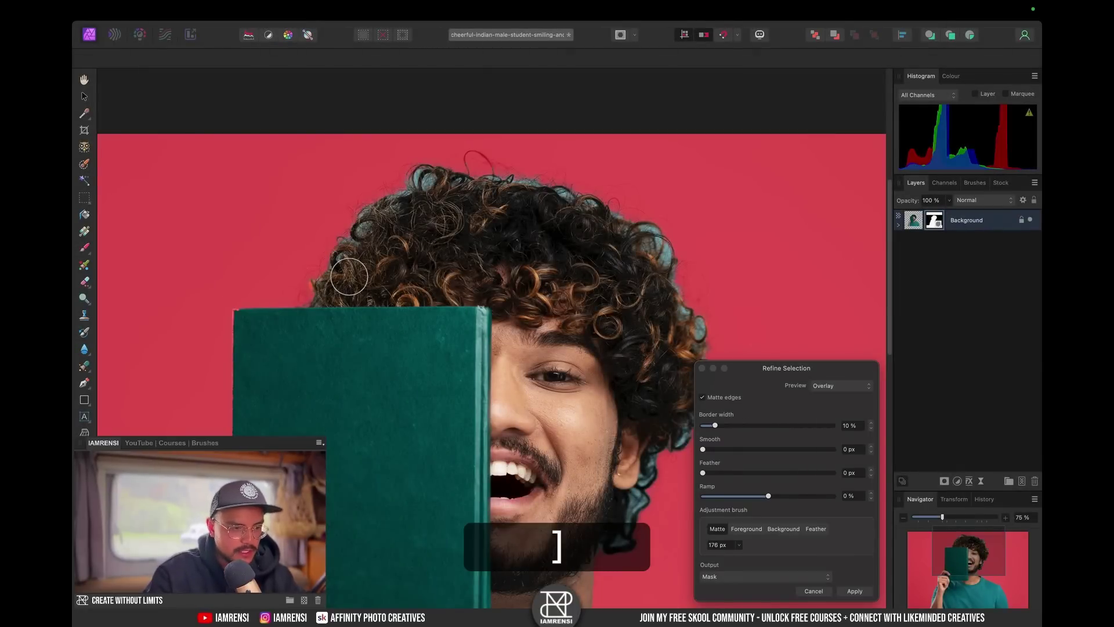
mouse_move(349, 277)
mouse_down()
mouse_move(316, 279)
mouse_move(382, 203)
mouse_move(456, 166)
mouse_move(508, 171)
mouse_move(632, 227)
mouse_move(684, 281)
mouse_move(709, 367)
mouse_up()
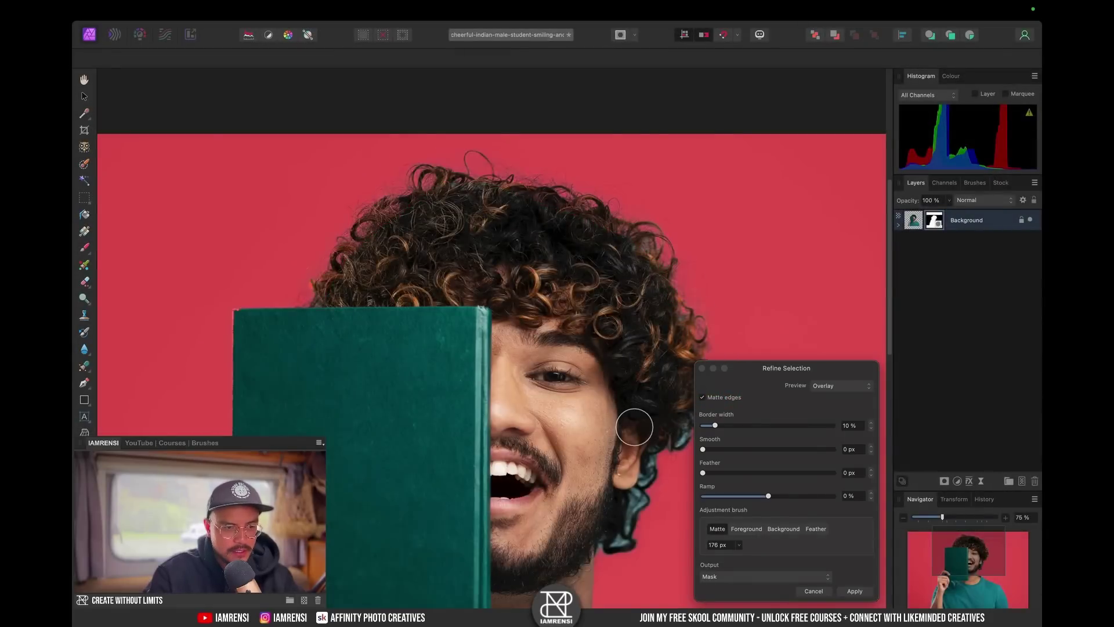
scroll(635, 426, down, 3)
Step: Matte-brush the ear, neck and top hair edges, then apply with output set to Mask
mouse_move(634, 423)
mouse_down()
mouse_move(581, 468)
mouse_move(613, 437)
mouse_move(625, 406)
mouse_move(605, 427)
mouse_move(649, 341)
mouse_move(669, 336)
mouse_move(669, 304)
mouse_move(638, 232)
mouse_up()
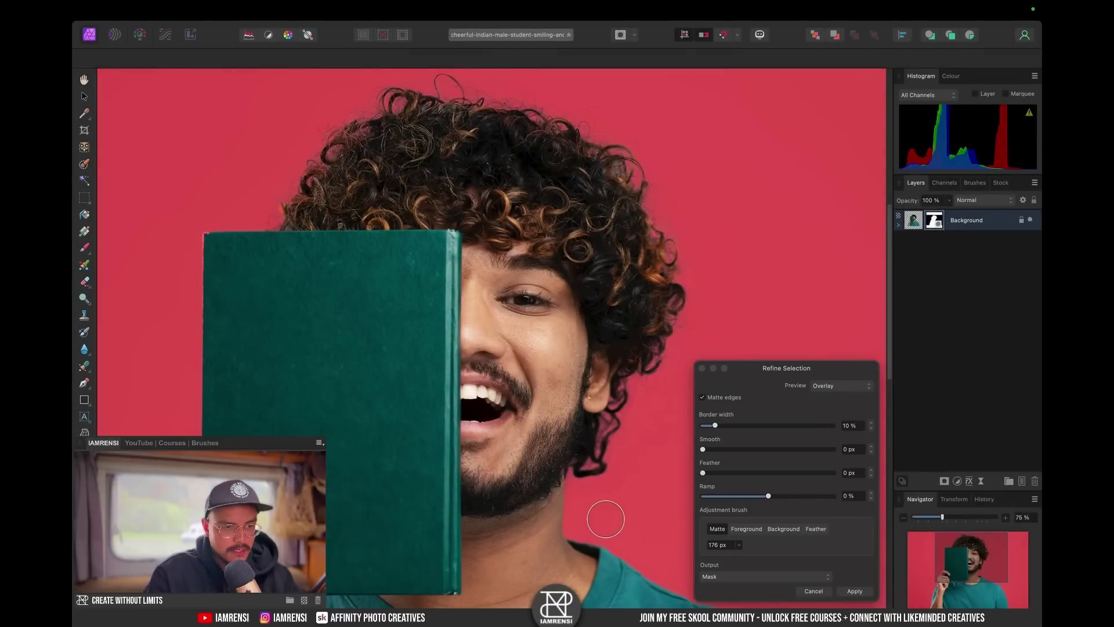
mouse_move(456, 129)
mouse_down()
mouse_move(416, 103)
mouse_move(473, 104)
mouse_up()
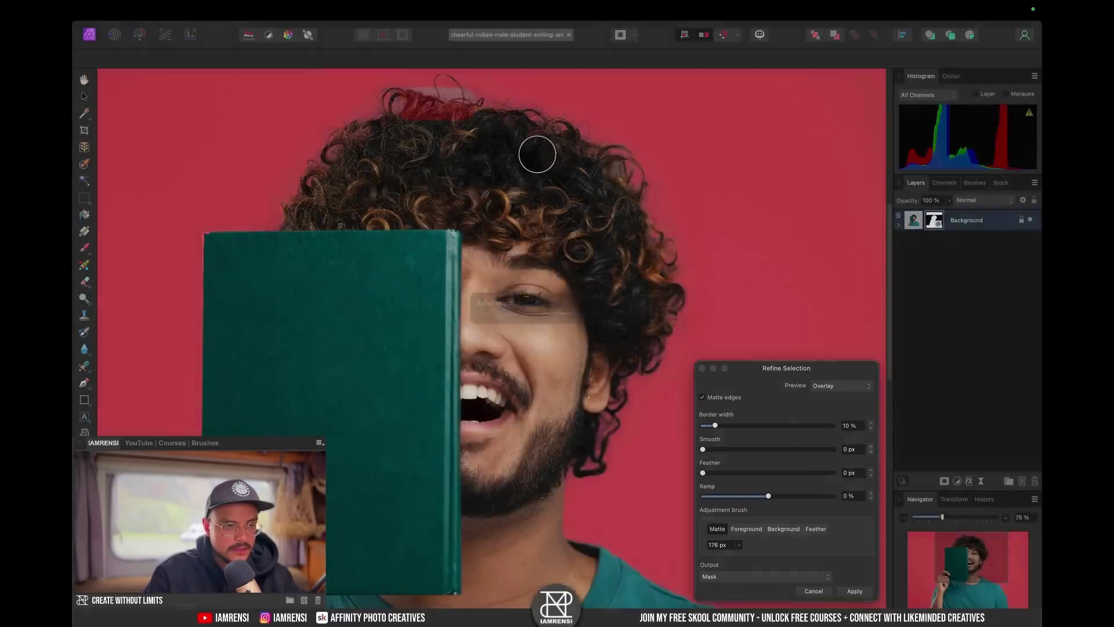
scroll(536, 154, left, 3)
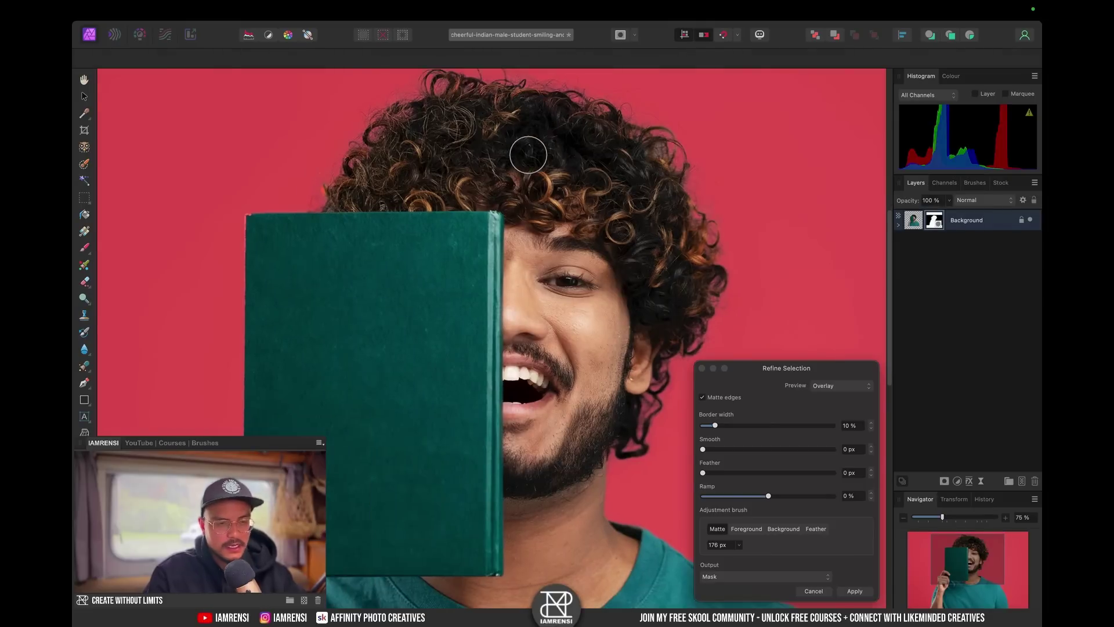
click(791, 577)
click(791, 577)
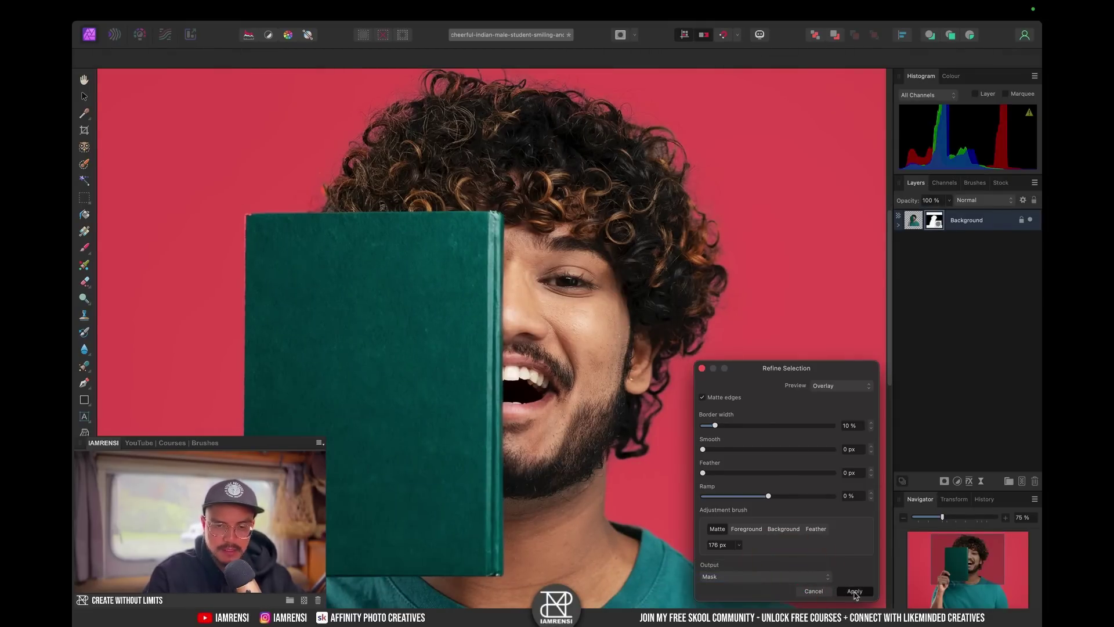
click(854, 592)
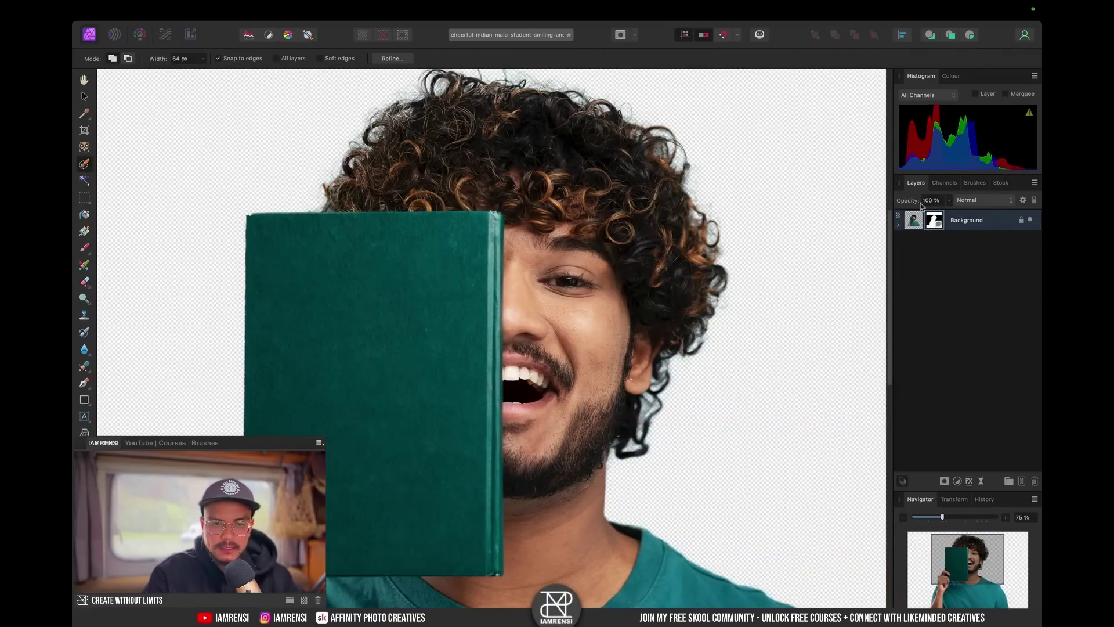
Step: Add a white fill layer beneath the photo to check the cutout
click(280, 9)
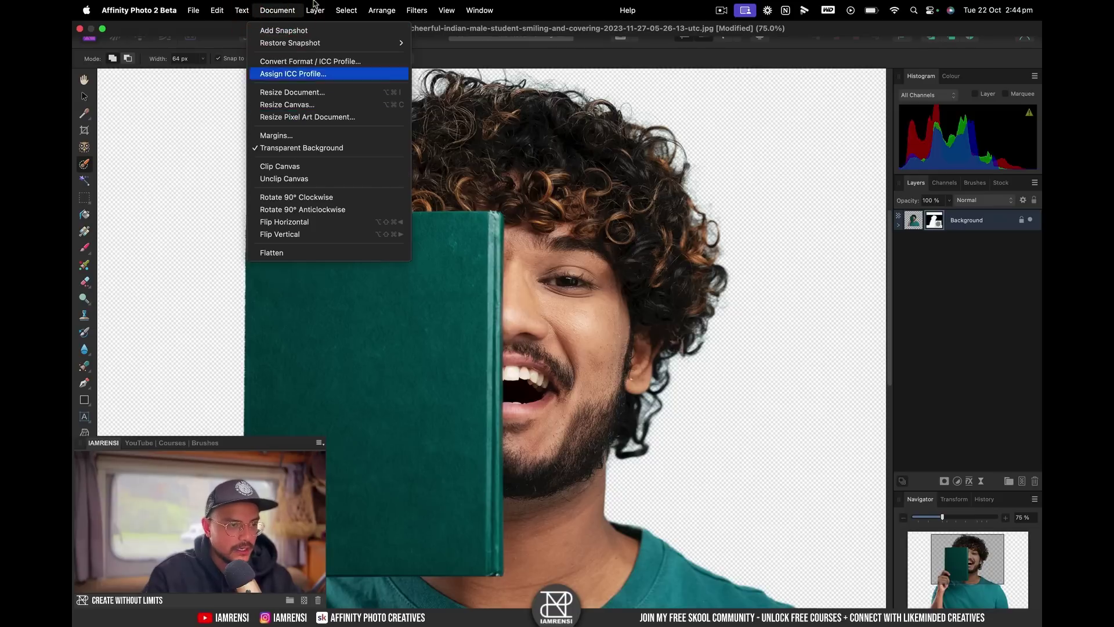
mouse_move(315, 9)
click(337, 120)
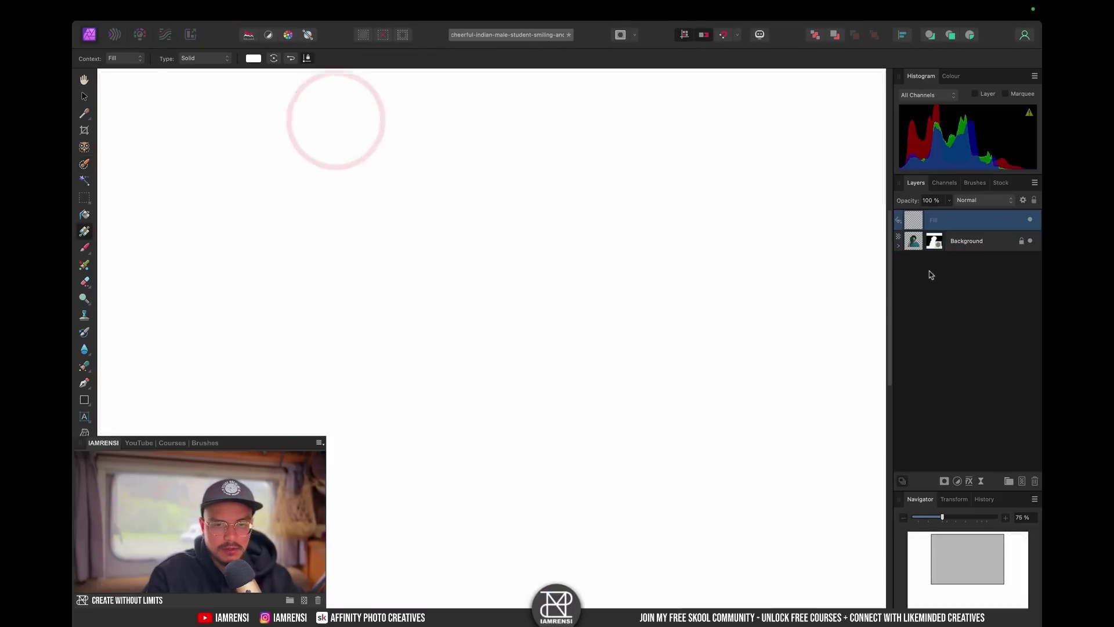
drag(916, 226, 917, 273)
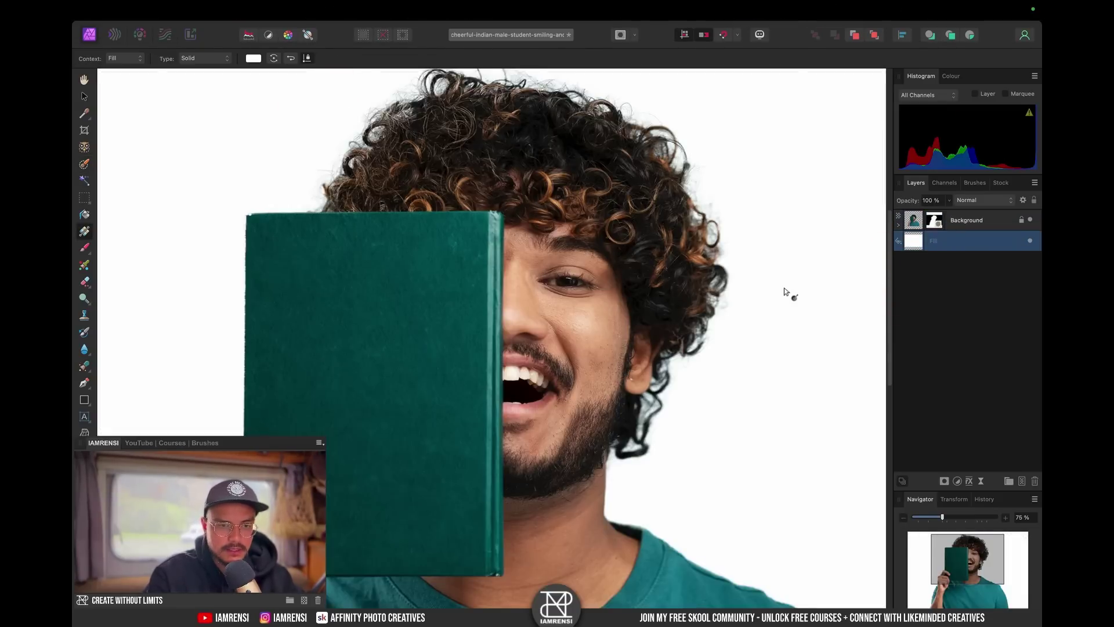
key(super+0)
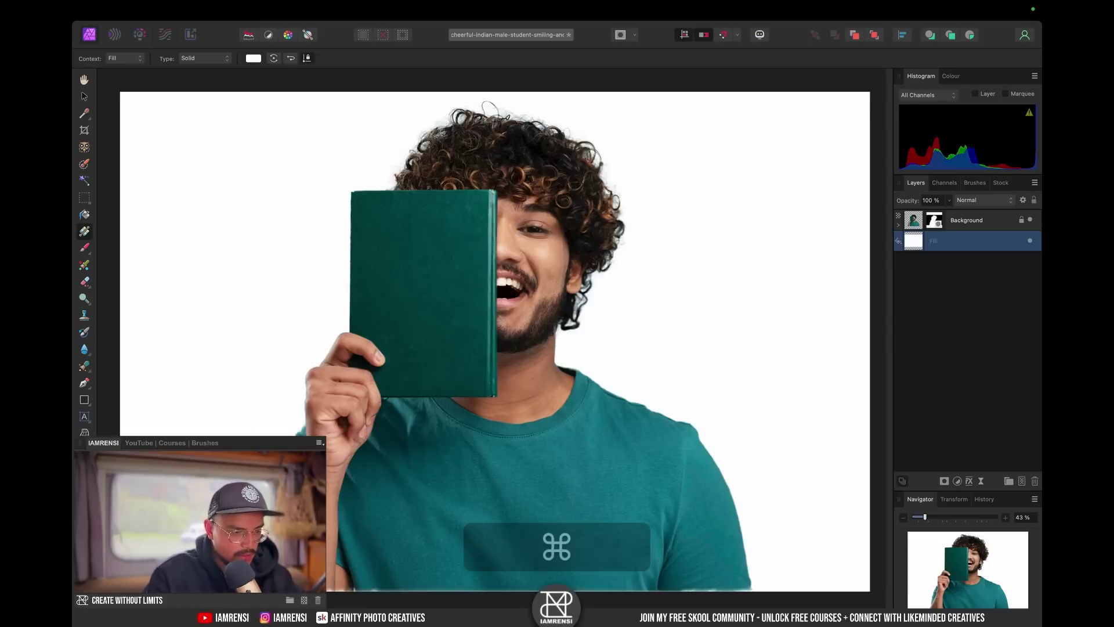
scroll(333, 461, up, 5)
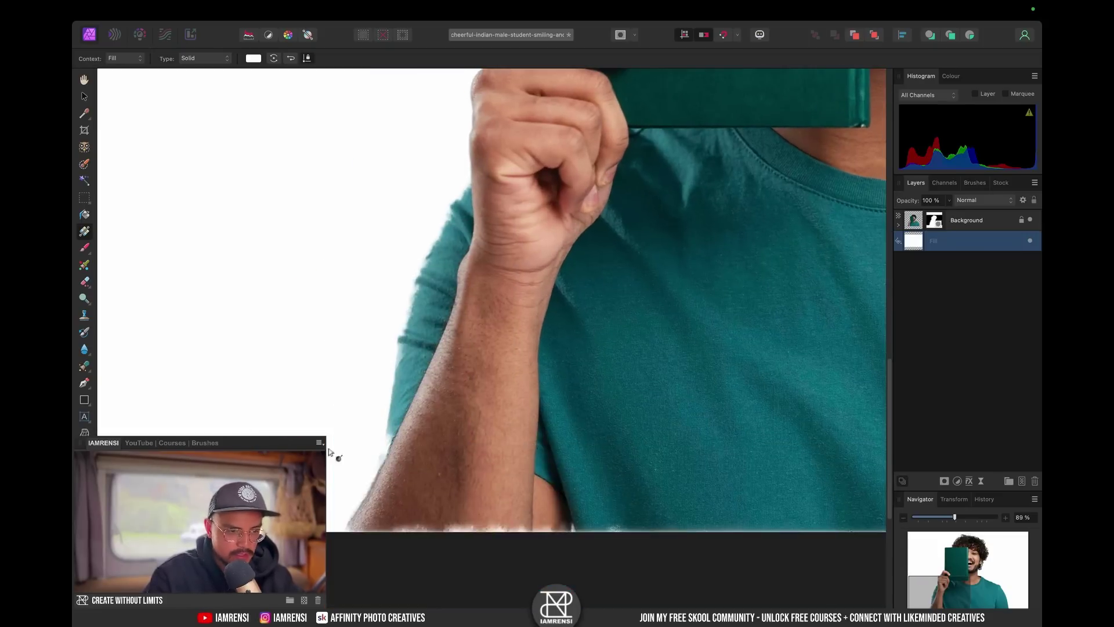
key(super+0)
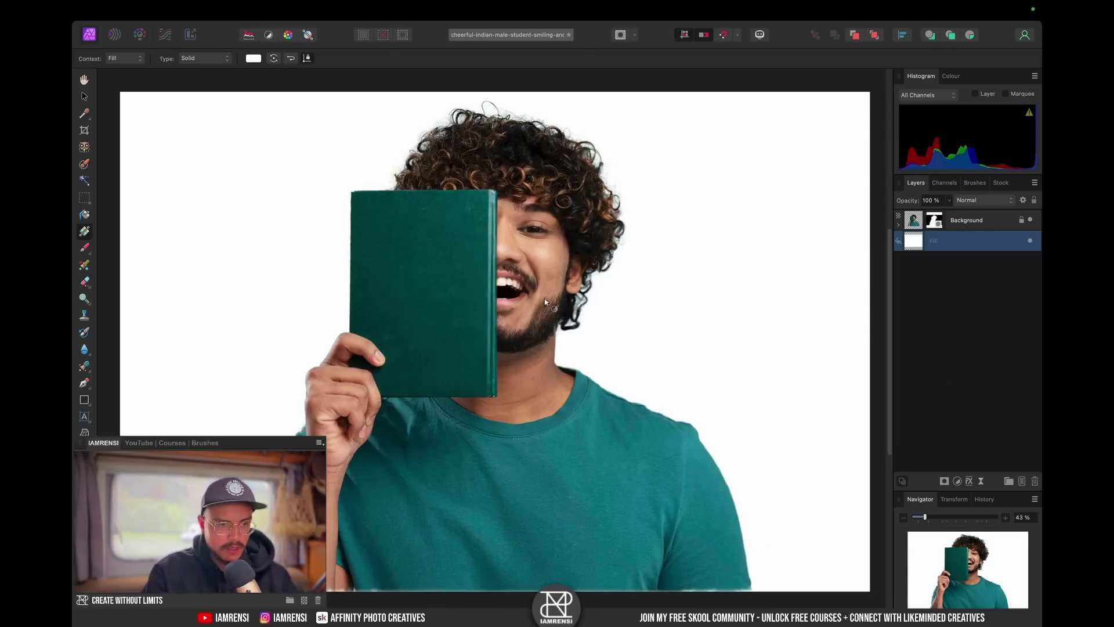
scroll(487, 158, up, 4)
scroll(487, 157, down, 5)
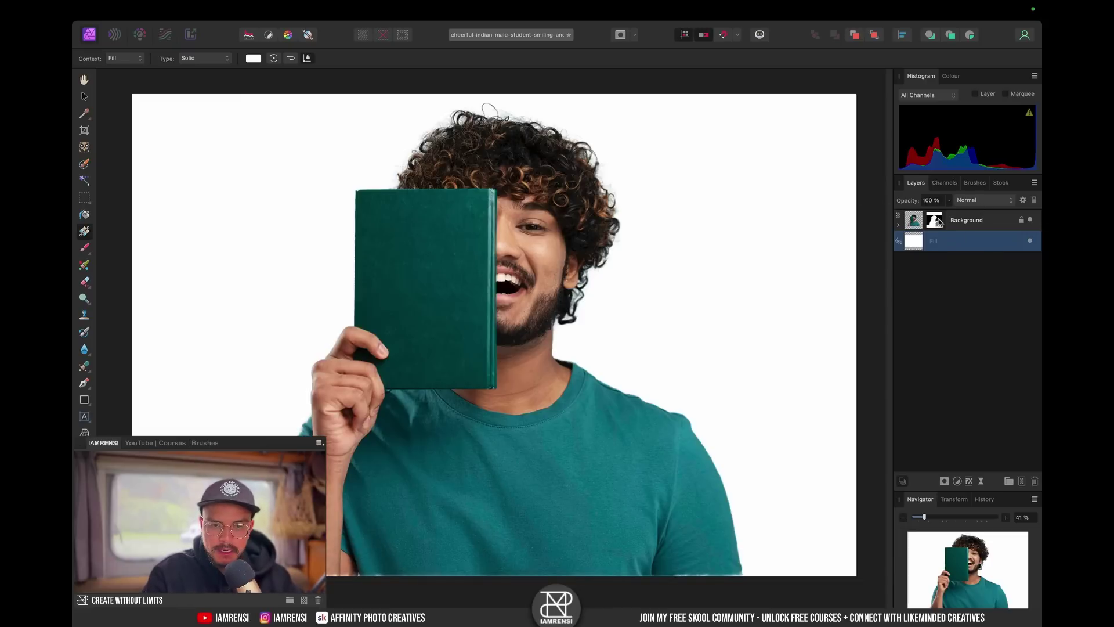
Step: Delete the white fill layer and the photo's mask
key(BackSpace)
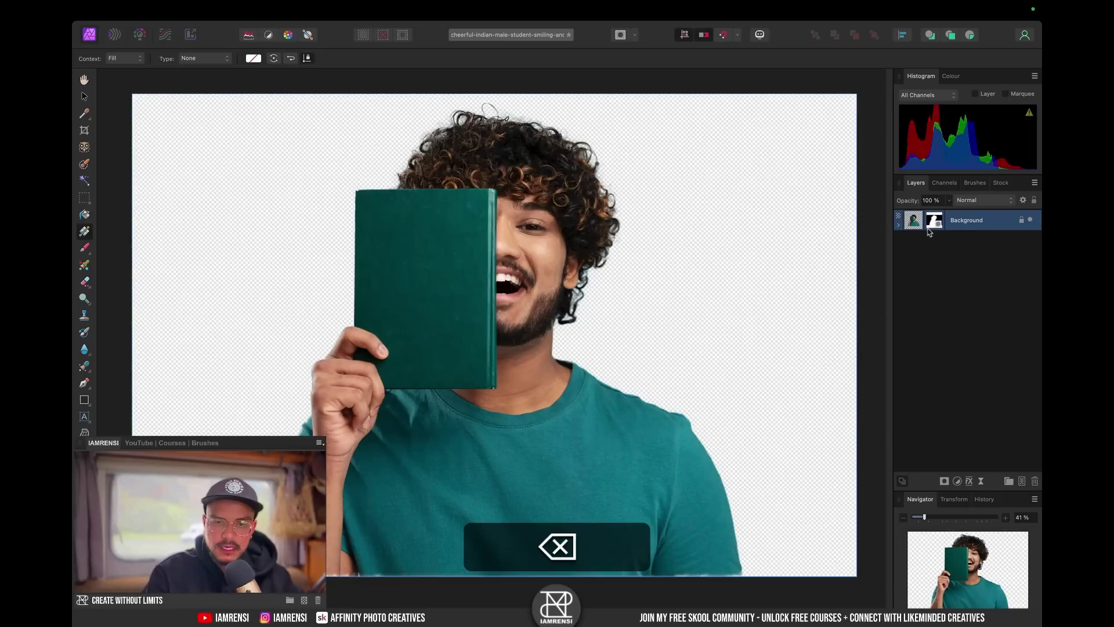
click(935, 220)
key(BackSpace)
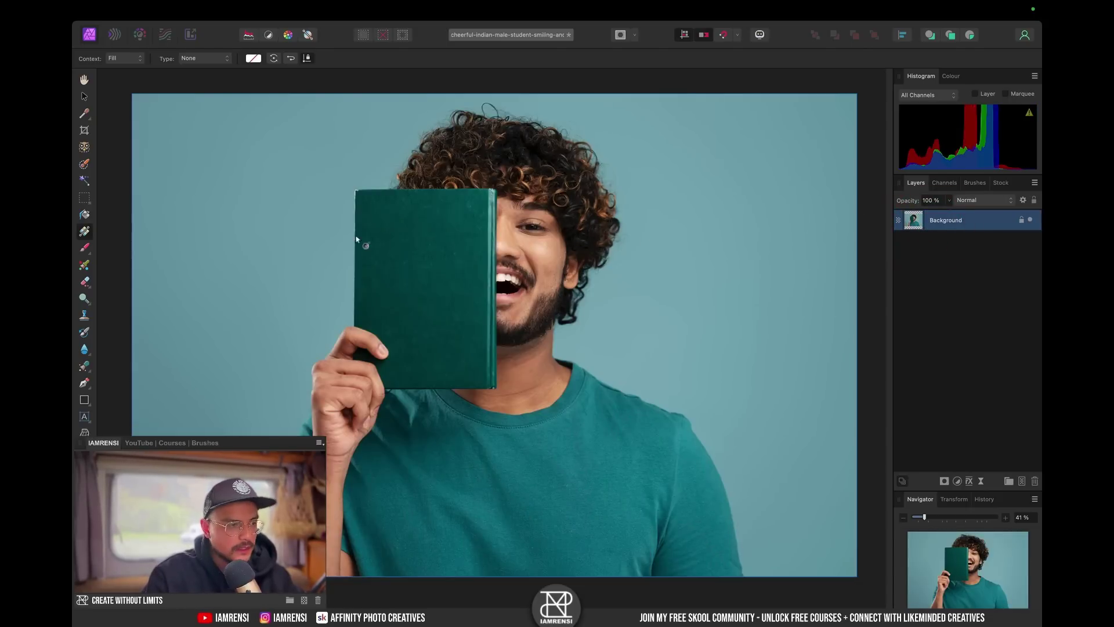
Step: Select only the curly hair with the Object Selection tool, holding Option to narrow detection
click(84, 149)
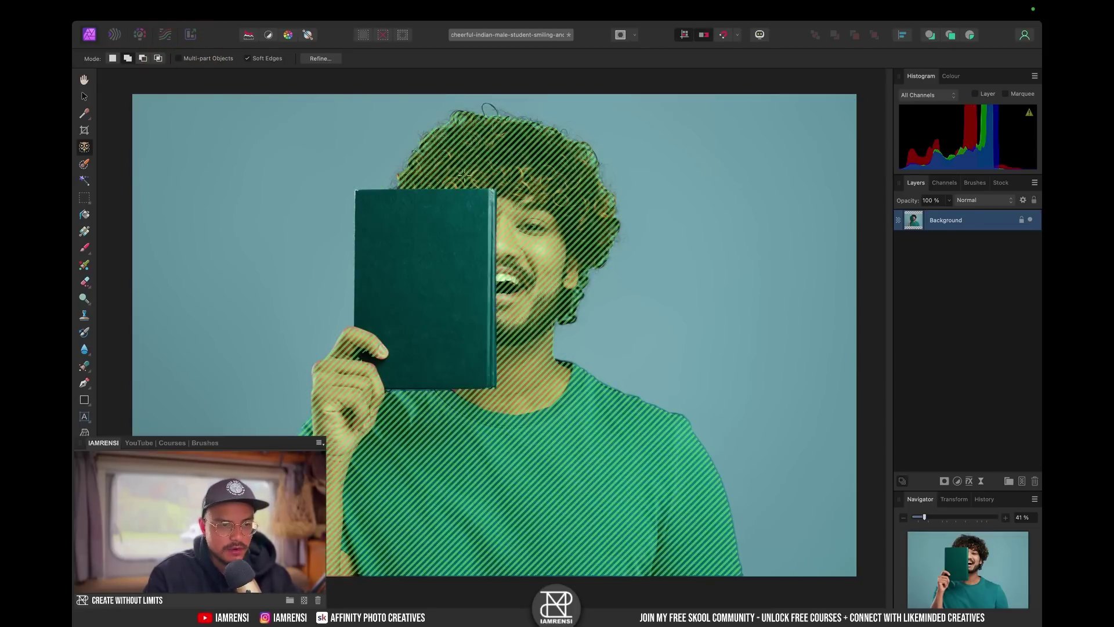
key(alt)
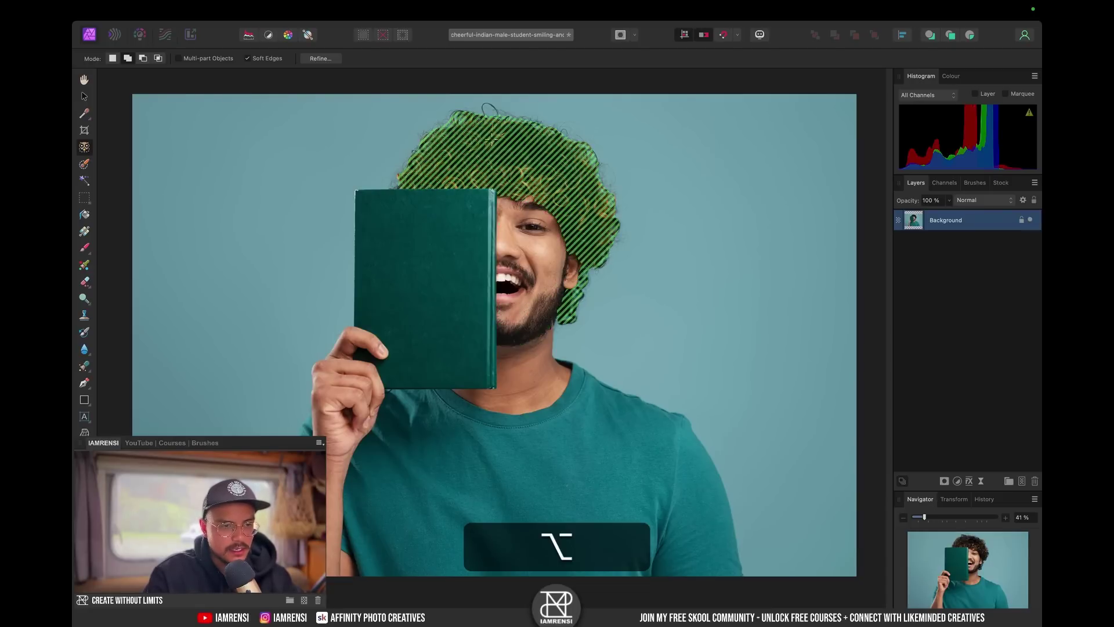
alt+click(493, 142)
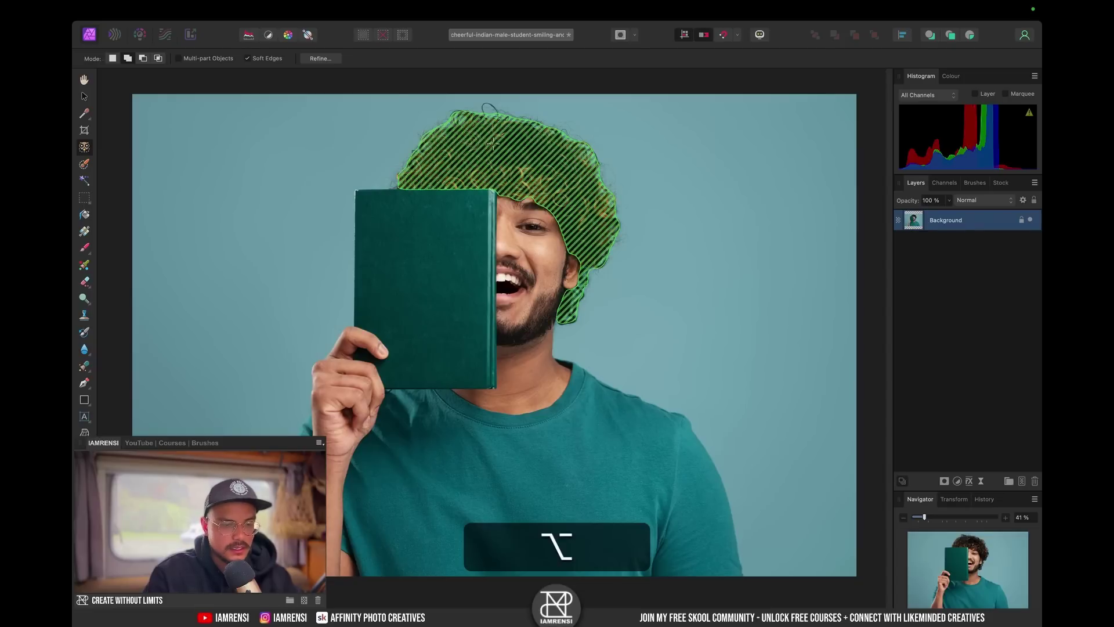
alt+click(494, 142)
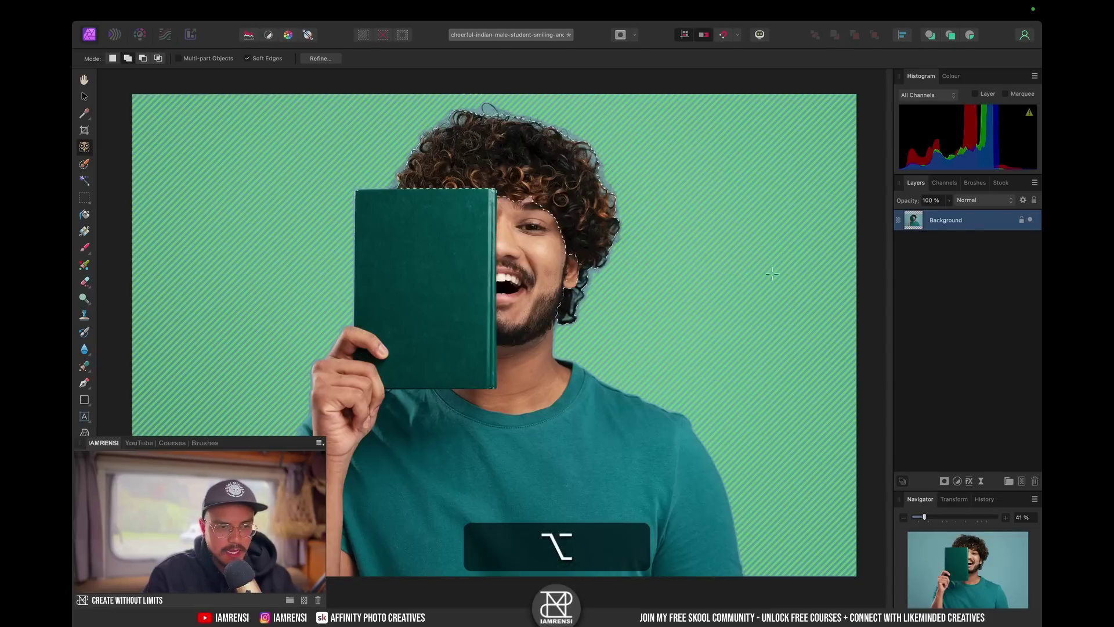
scroll(458, 192, up, 5)
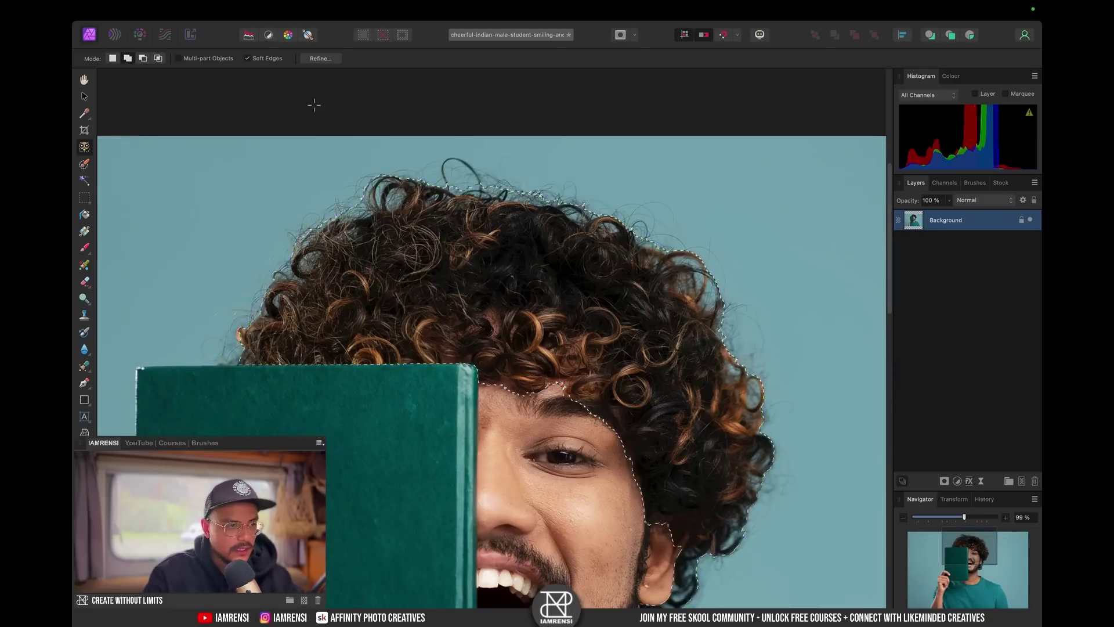
Step: Matte-brush the hair's top and right edges at 50 px and apply with output New layer
click(320, 58)
scroll(369, 273, down, 5)
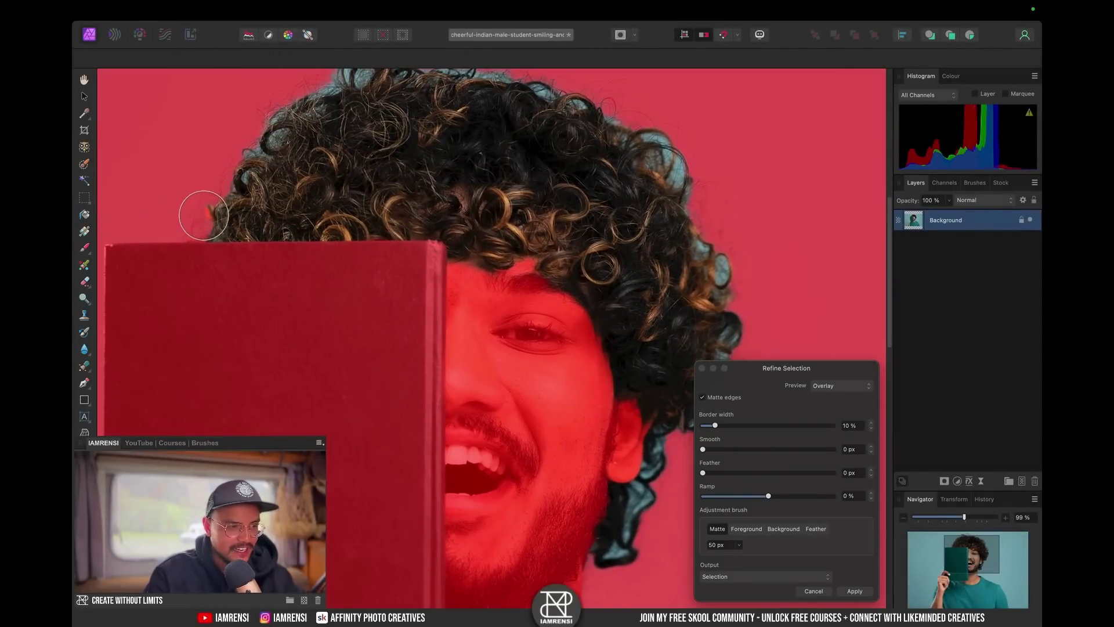
mouse_move(199, 211)
mouse_down()
mouse_move(348, 87)
mouse_move(432, 58)
mouse_move(444, 67)
mouse_up()
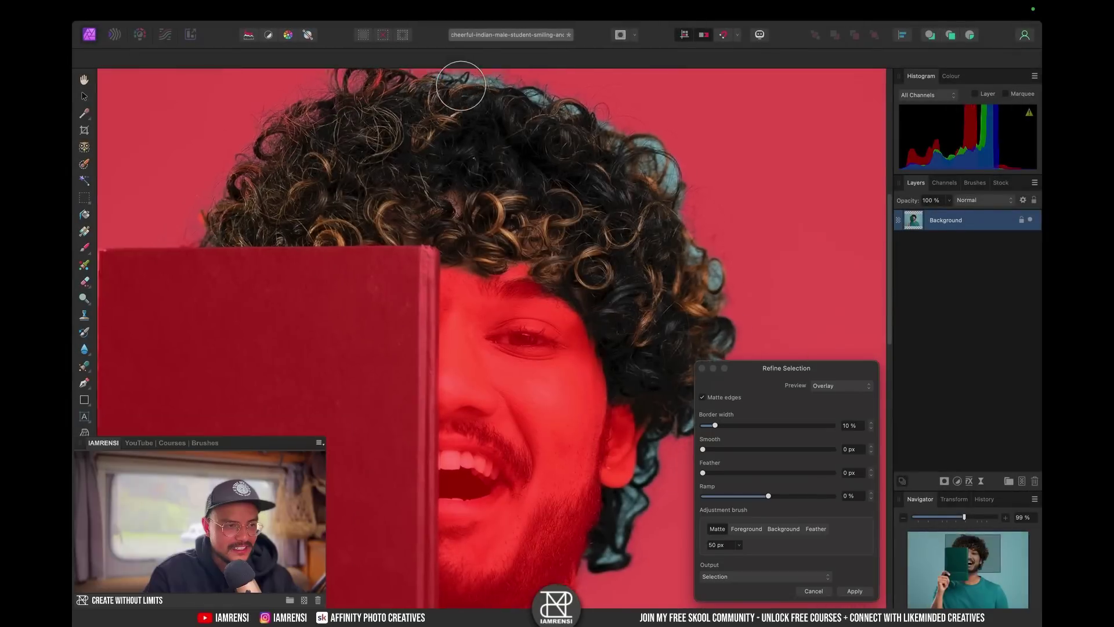
mouse_move(528, 128)
mouse_down()
mouse_move(559, 134)
mouse_move(638, 203)
mouse_move(667, 242)
mouse_move(543, 155)
mouse_move(650, 235)
mouse_move(677, 301)
mouse_move(694, 304)
mouse_move(679, 426)
mouse_move(665, 454)
mouse_move(618, 477)
mouse_move(617, 515)
mouse_move(570, 581)
mouse_move(614, 503)
mouse_up()
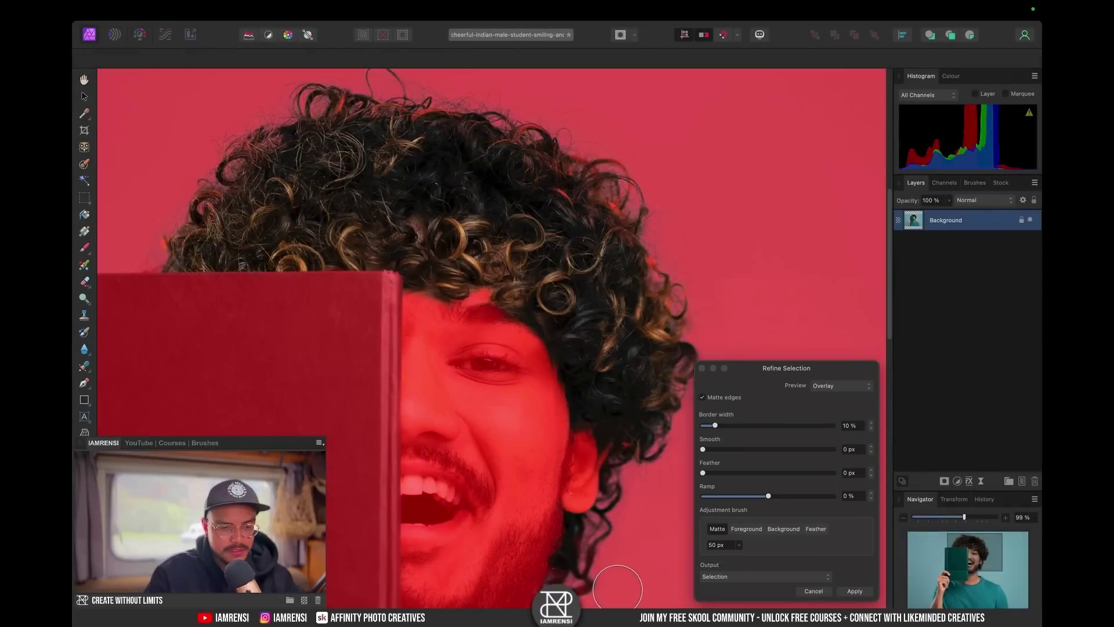
key(super+0)
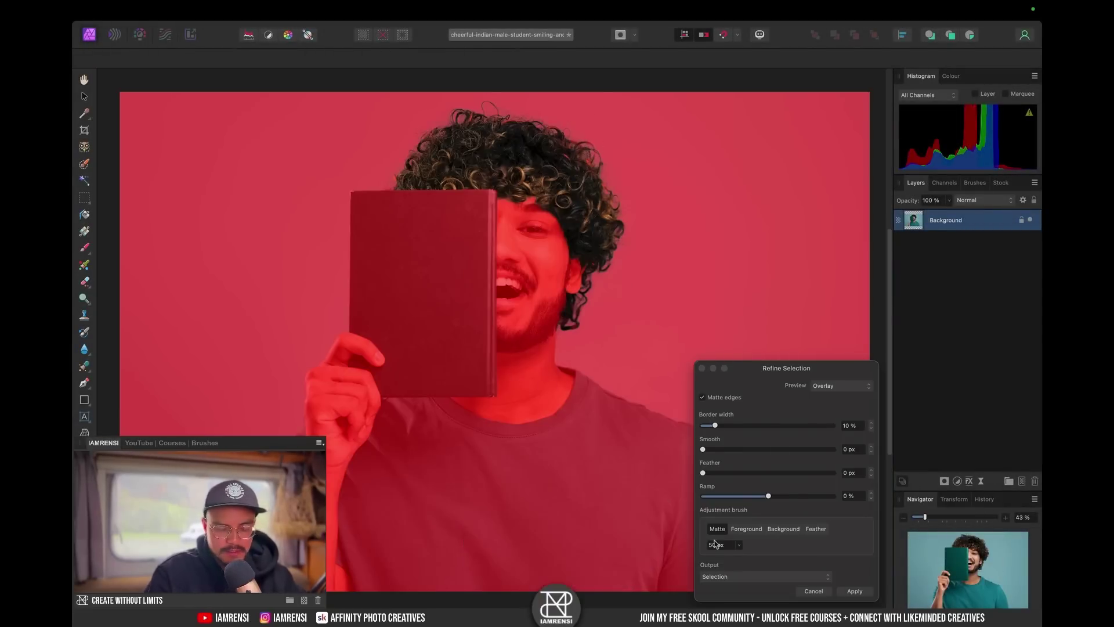
click(738, 571)
click(732, 598)
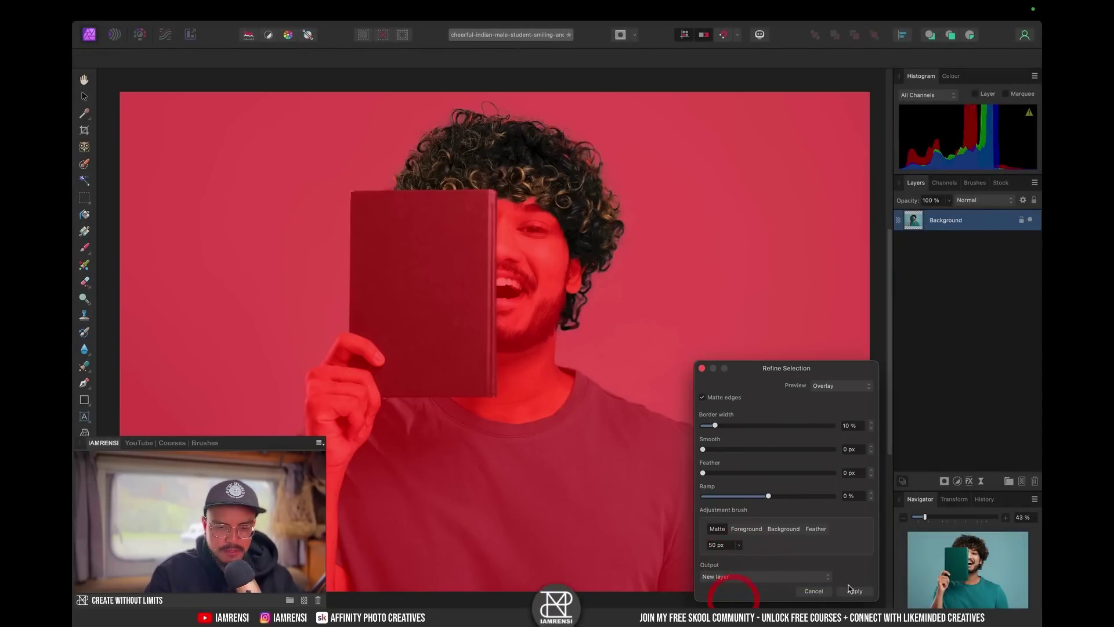
click(855, 592)
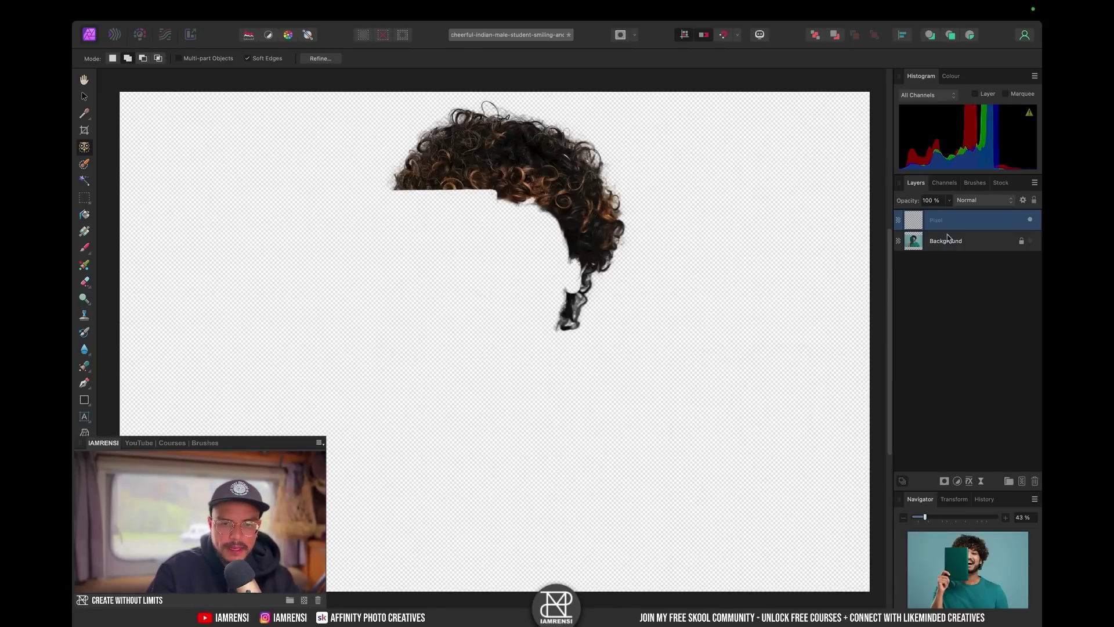
Step: Delete the hair cutout and photo layers and search Pixabay stock for lion photos
key(BackSpace)
key(BackSpace)
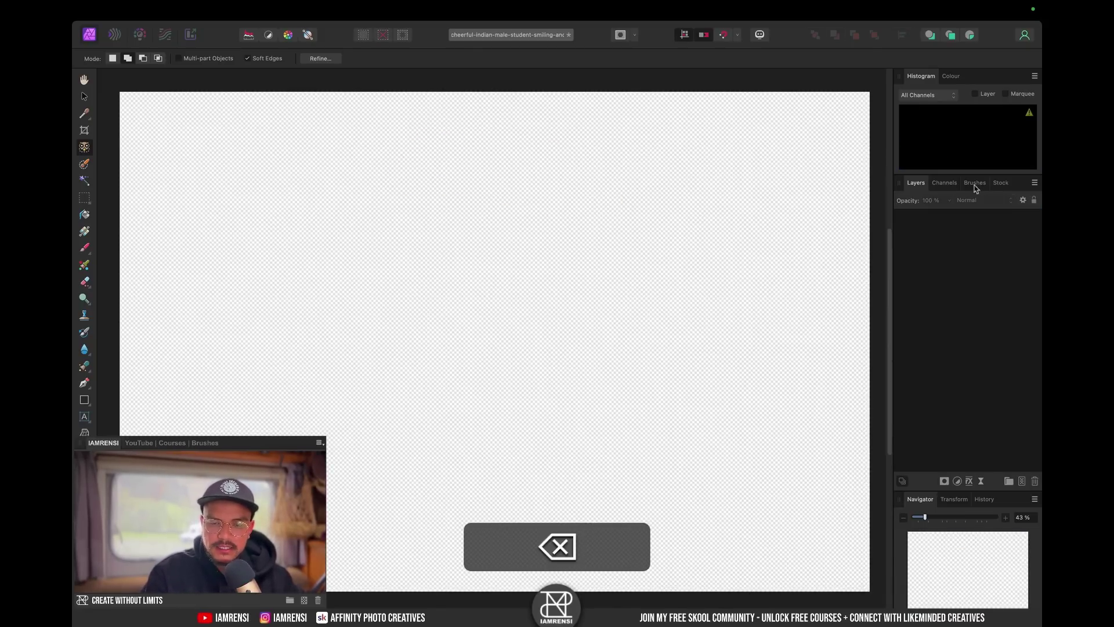
click(1001, 182)
click(979, 203)
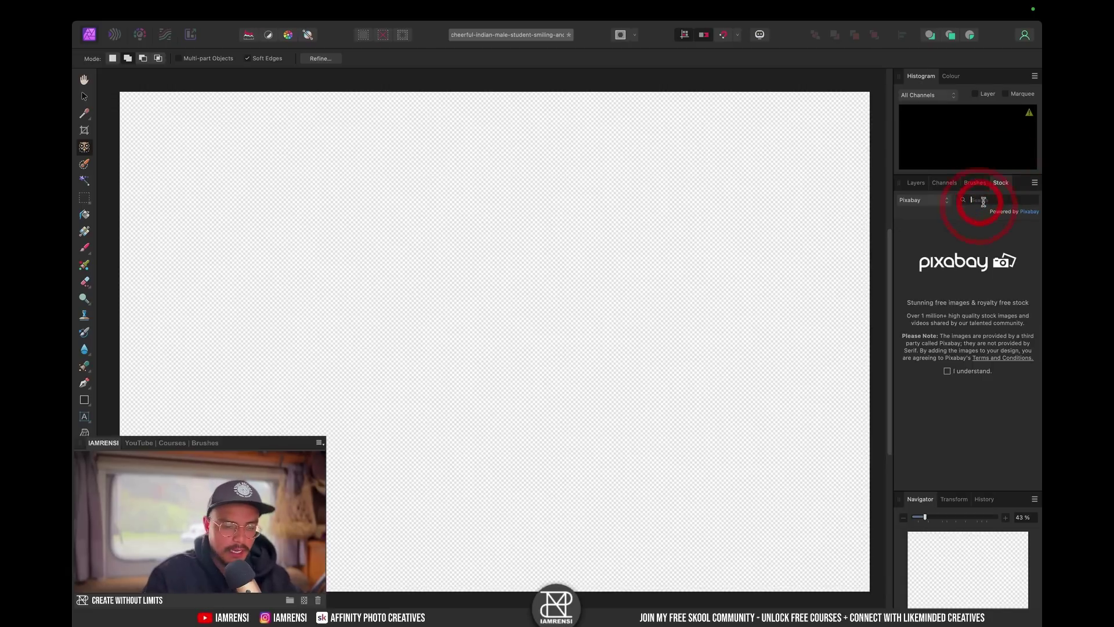
text(lion)
key(Return)
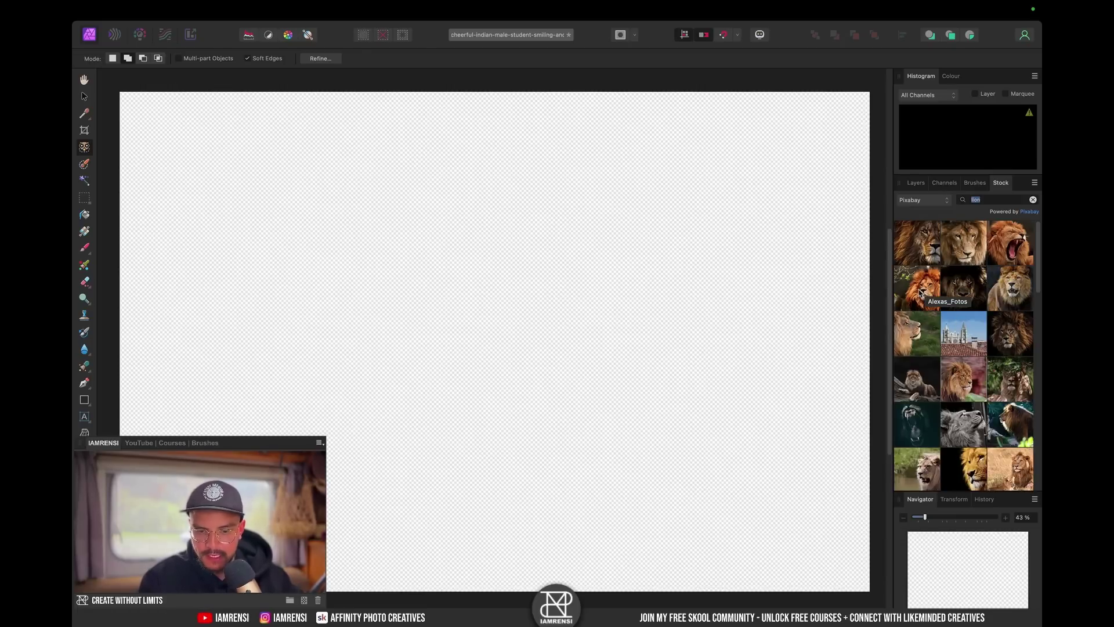
Step: Accept the Stock disclaimer, place a lion photo on the canvas, and select its layer
click(964, 467)
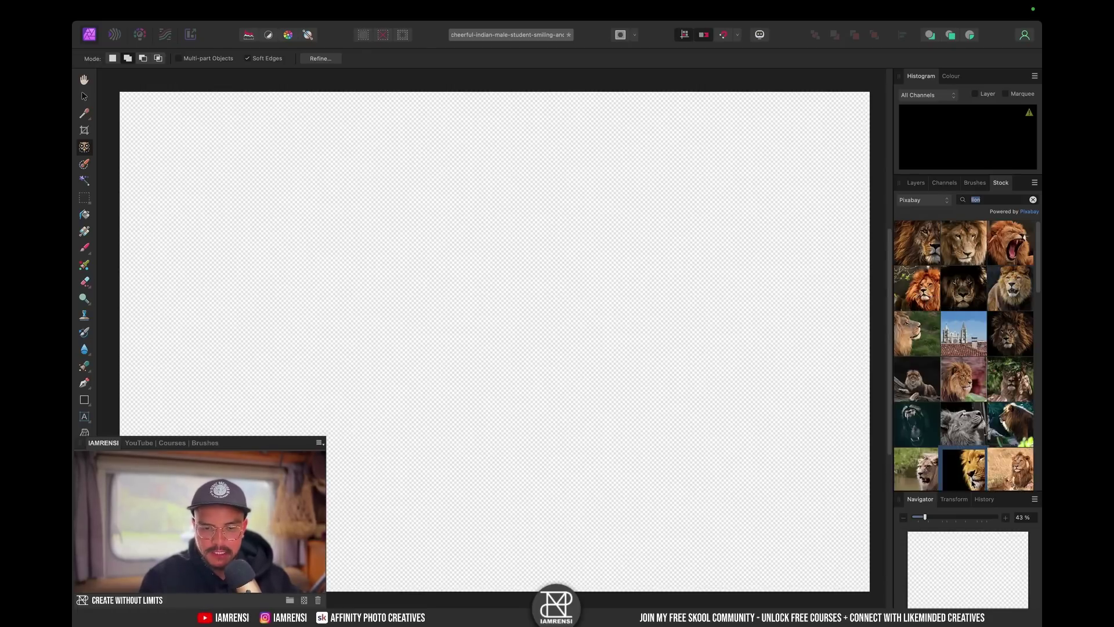
click(439, 366)
click(526, 224)
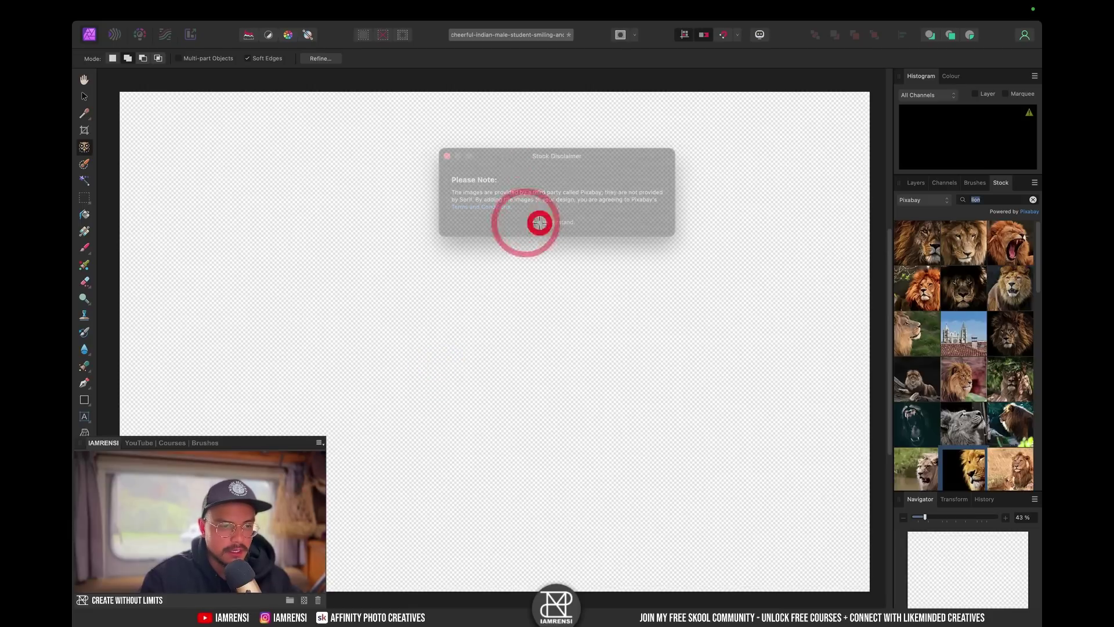
drag(970, 471, 462, 381)
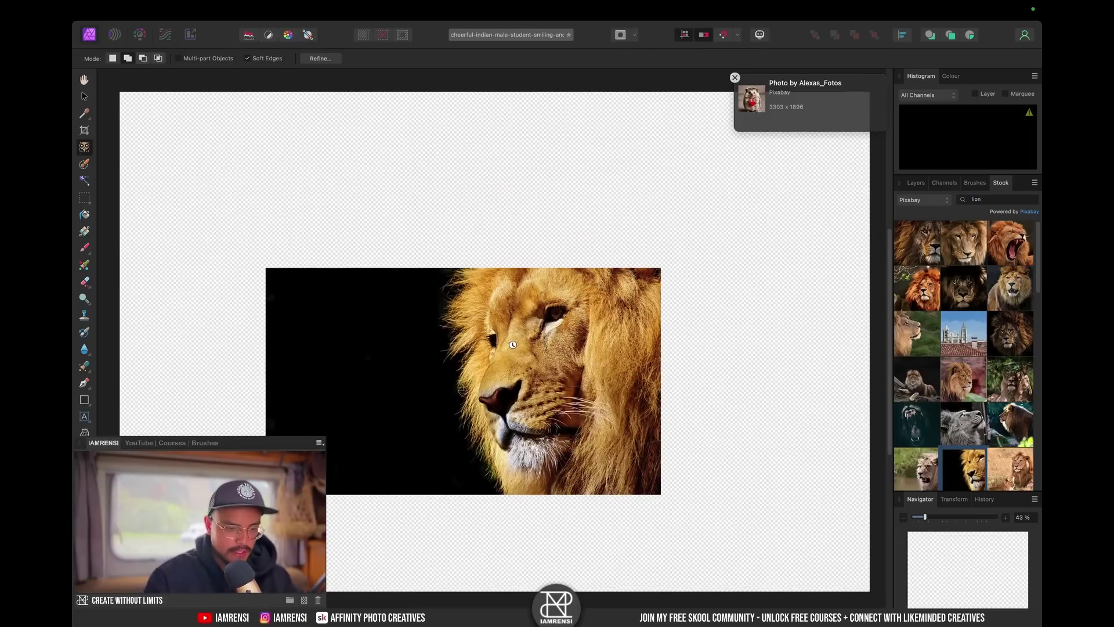
key(v)
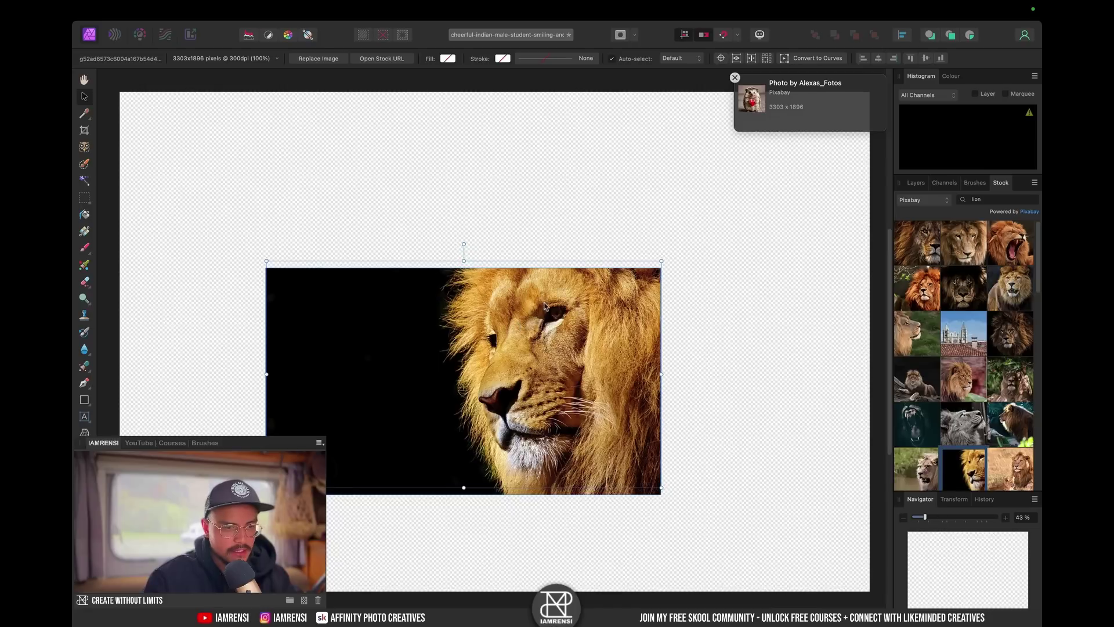
click(916, 182)
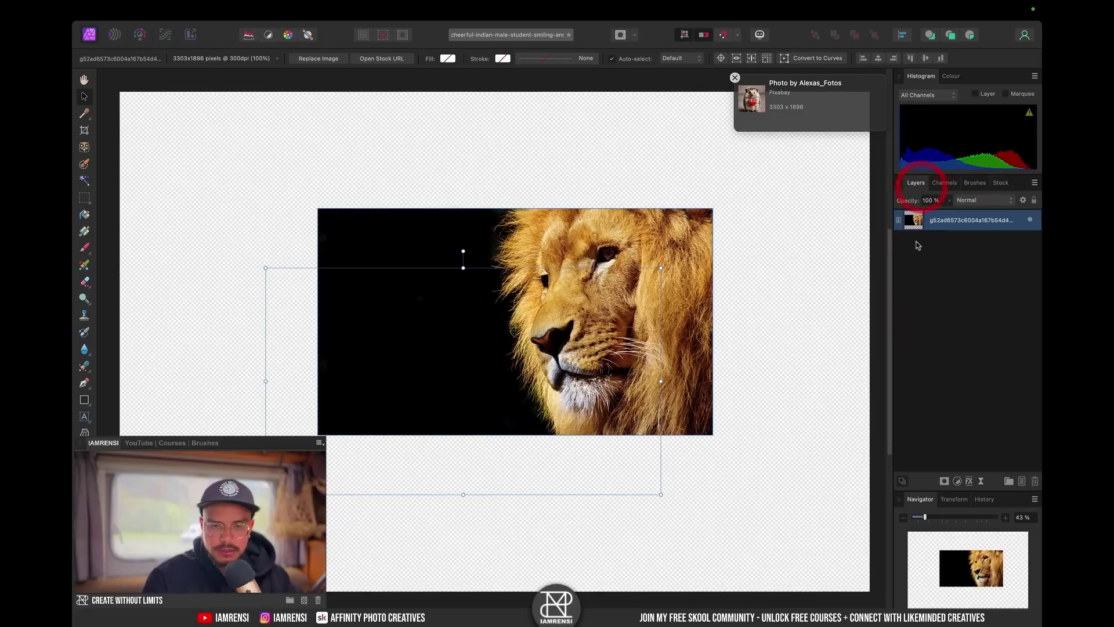
click(933, 258)
click(594, 261)
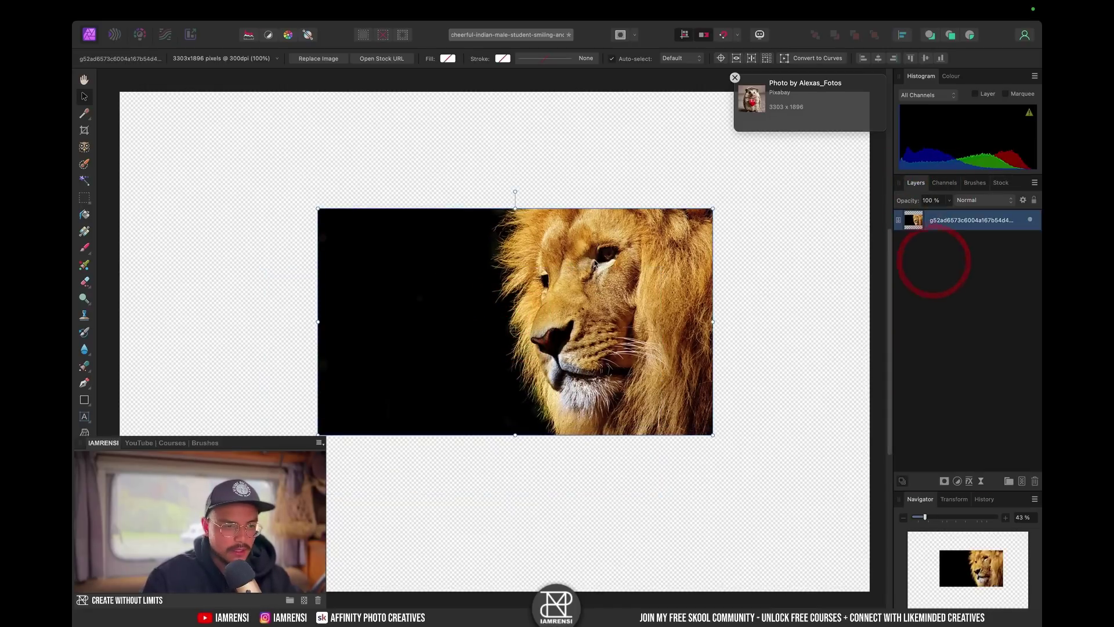
click(84, 148)
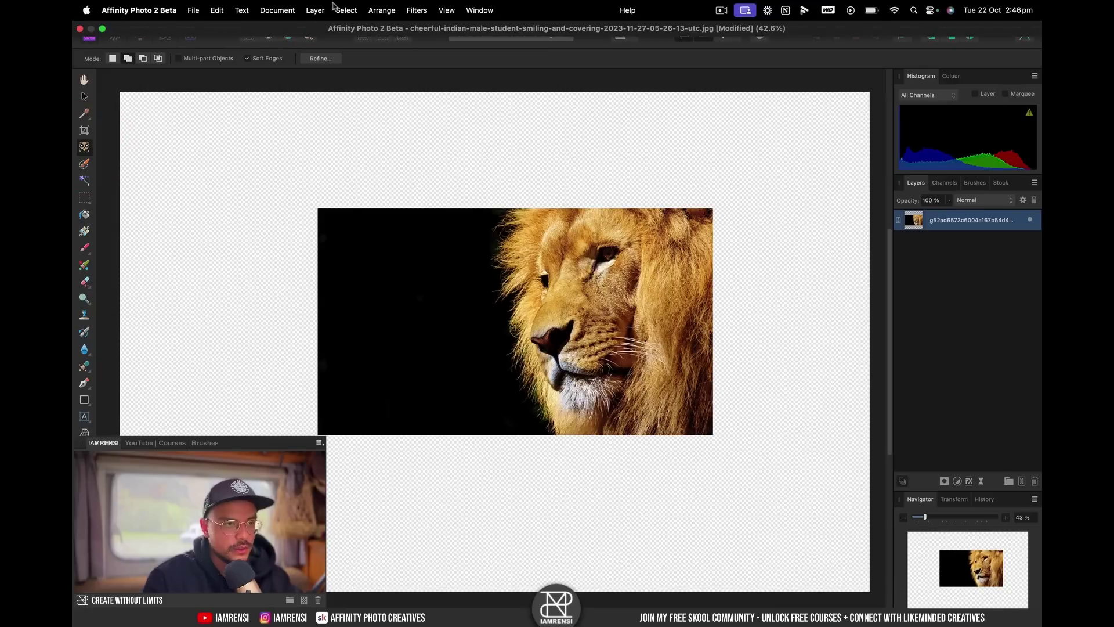
Step: Select the lion as subject and mask it, then undo the mask and deselect
click(346, 10)
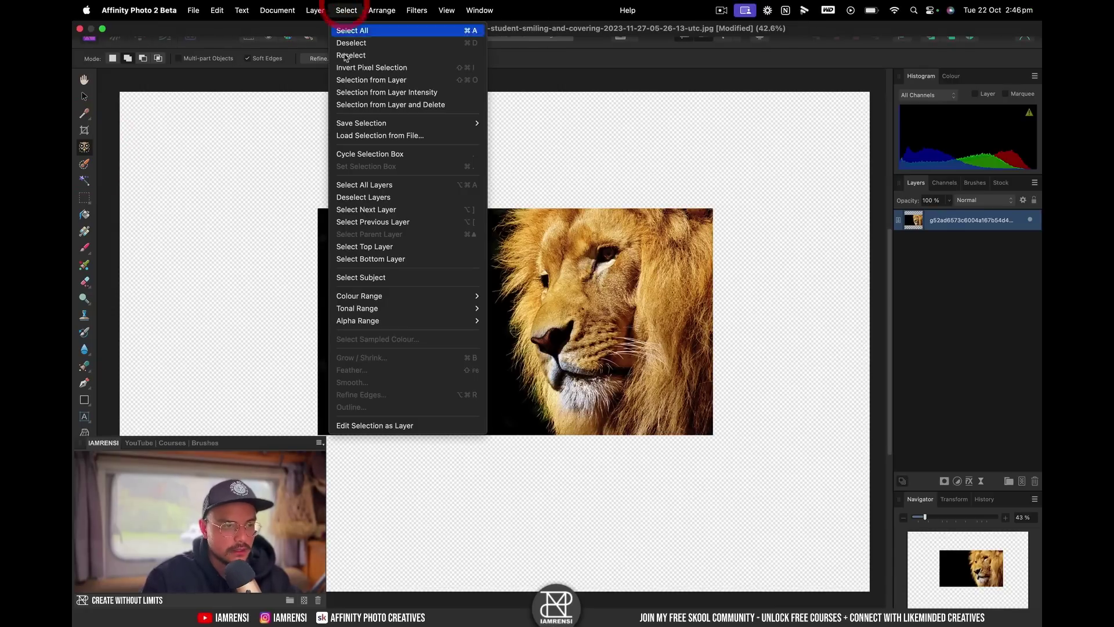
click(368, 275)
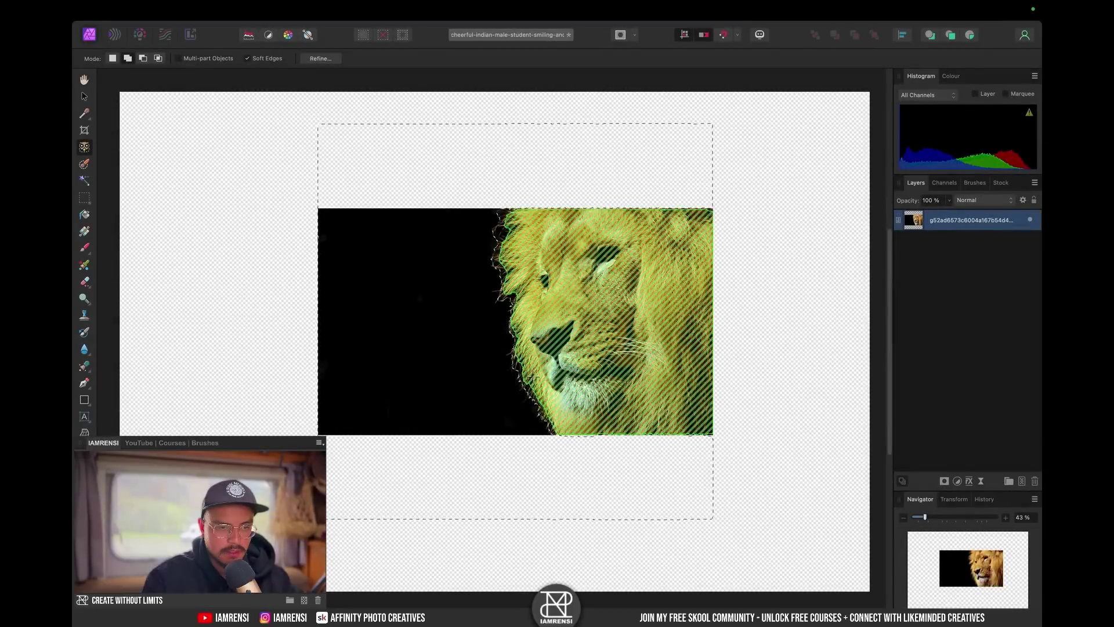
key(v)
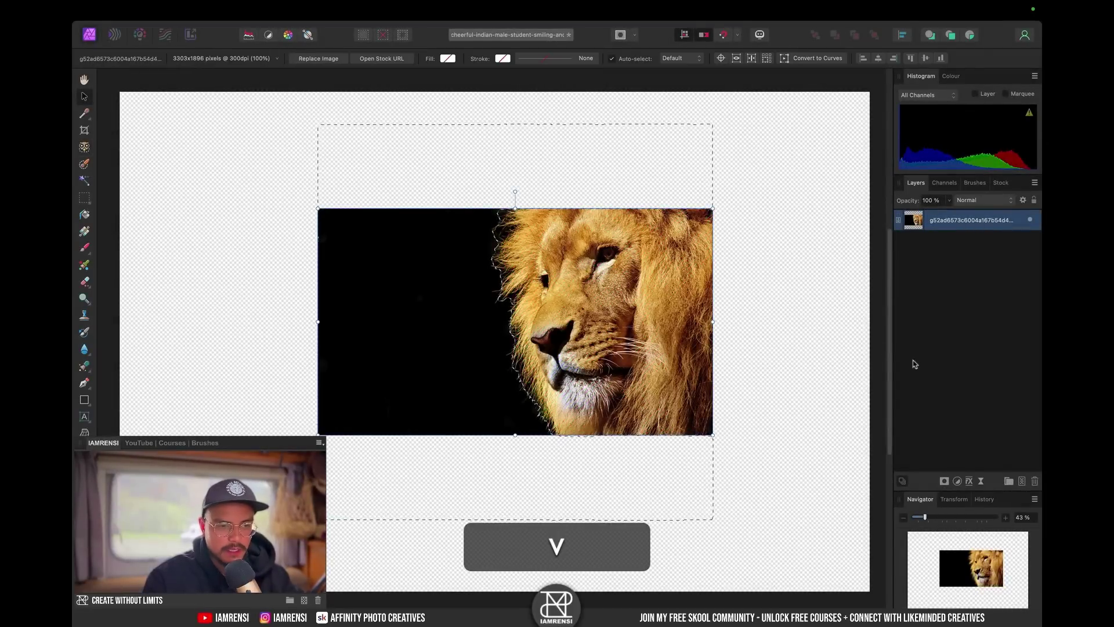
click(945, 481)
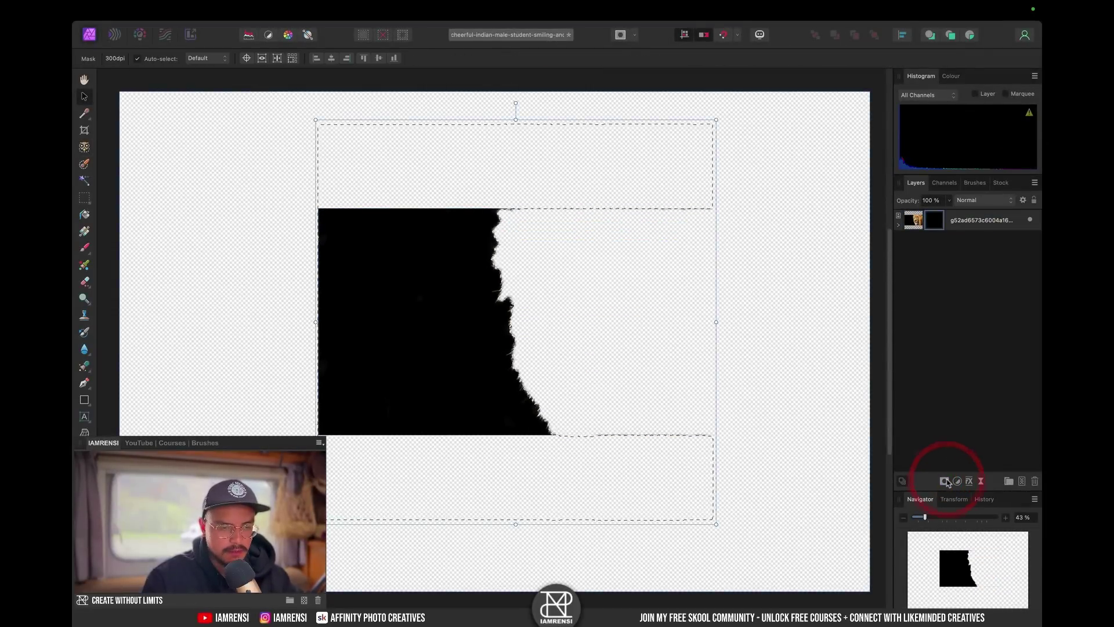
key(super)
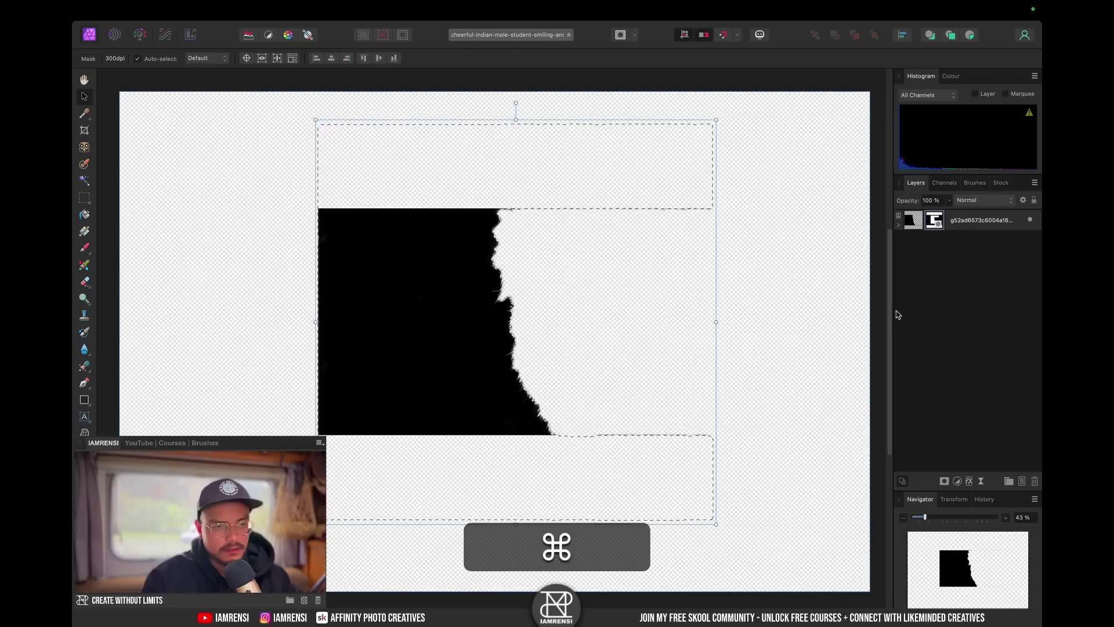
key(super+z)
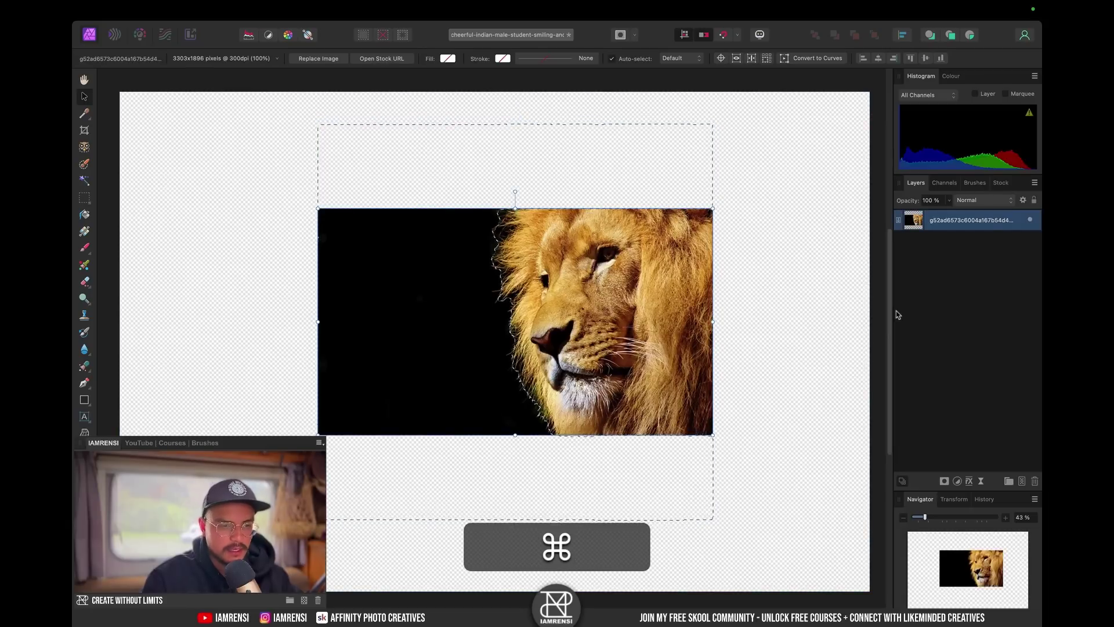
key(super+d)
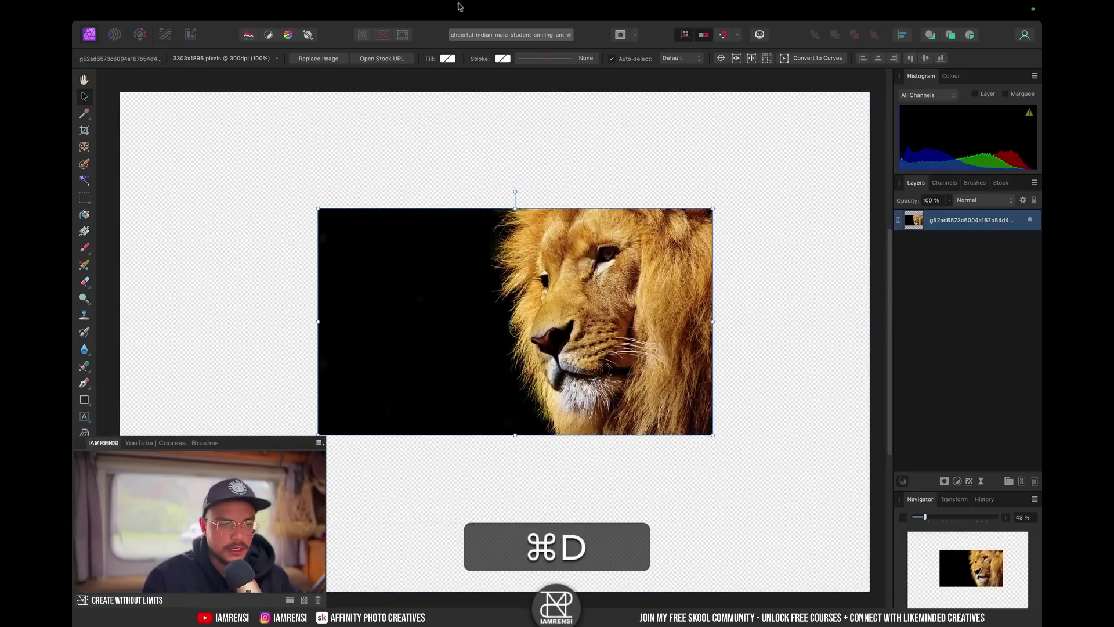
Step: Reselect the lion layer, run Select Subject again, and mask away the black background
click(925, 241)
click(923, 221)
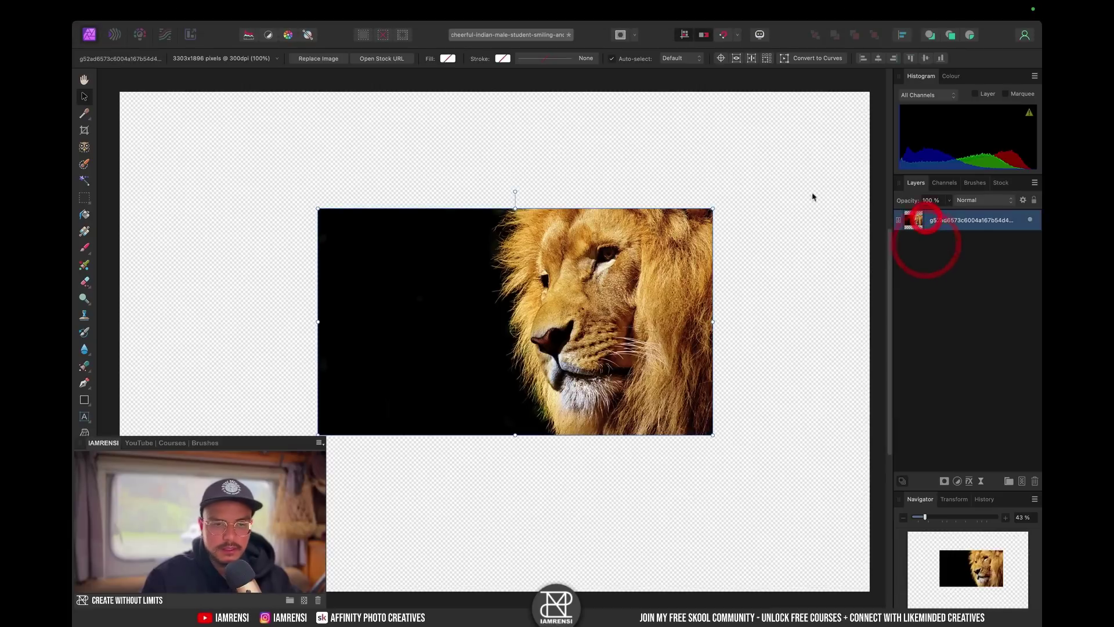
click(345, 10)
click(369, 278)
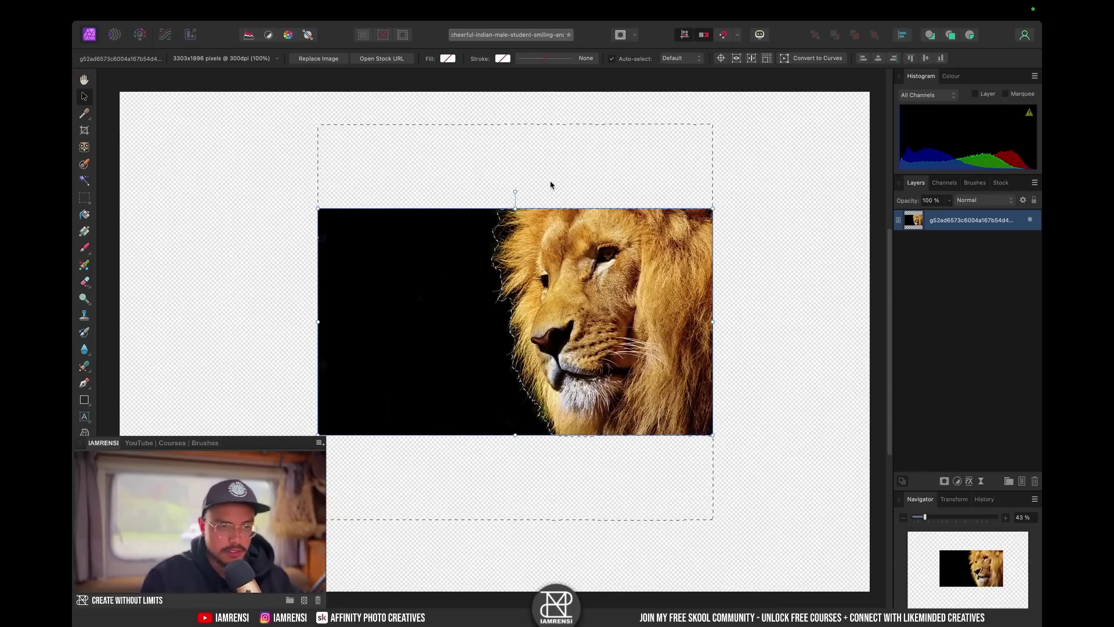
click(400, 34)
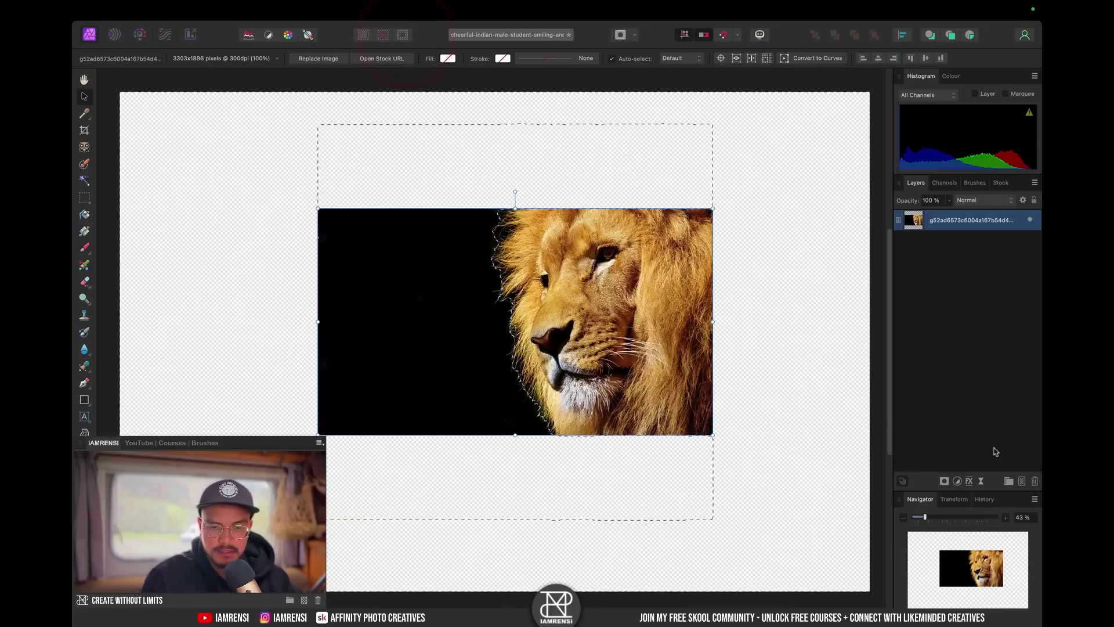
click(944, 481)
key(super+d)
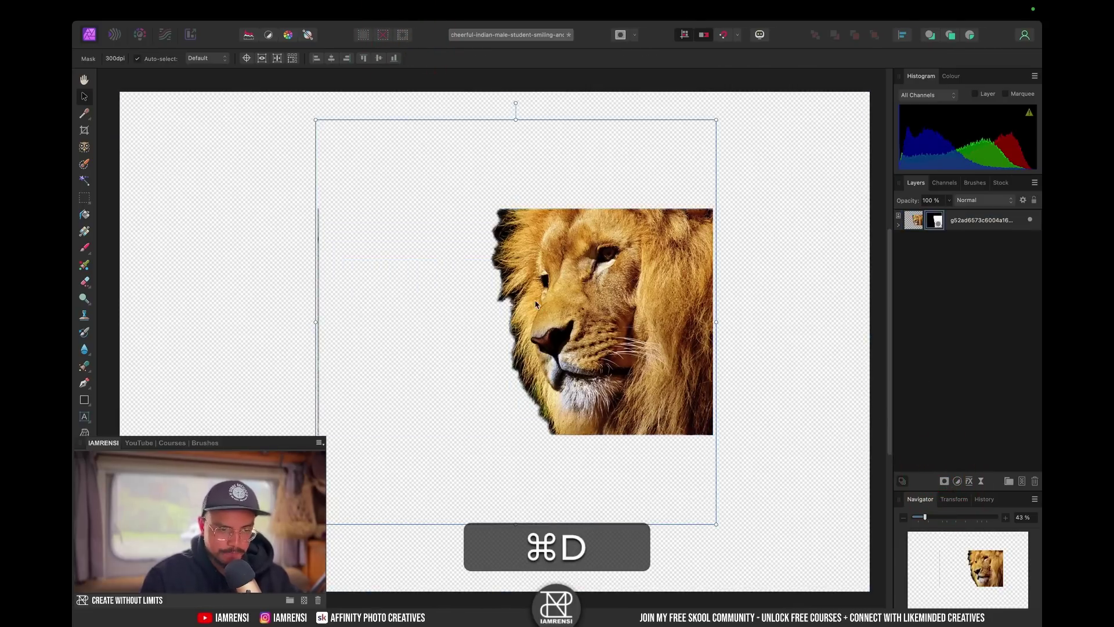
scroll(535, 303, up, 5)
scroll(535, 303, up, 5)
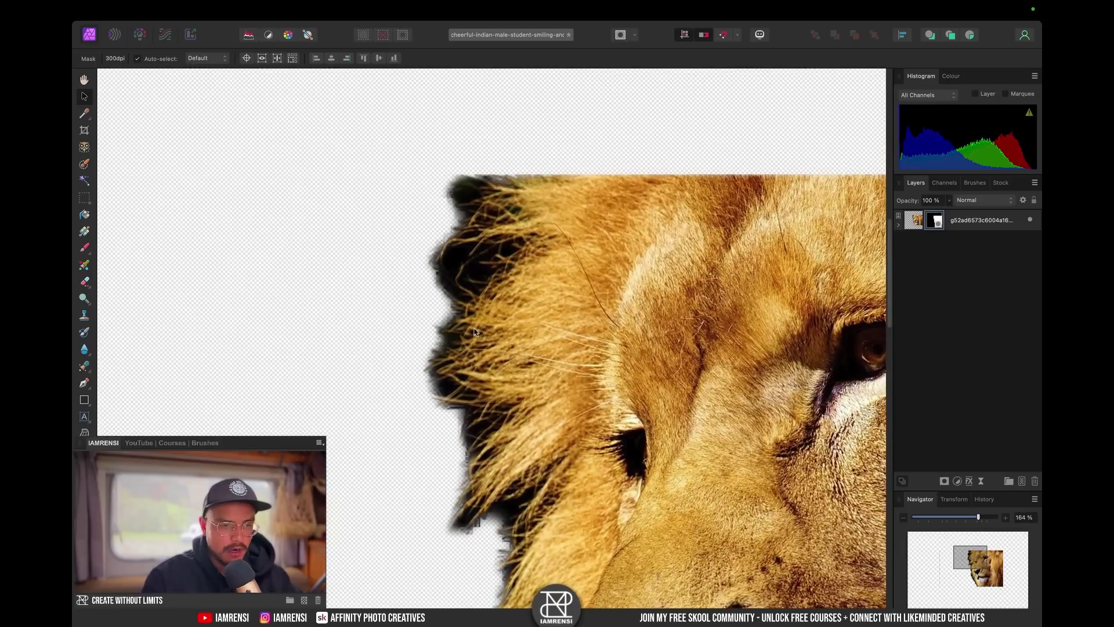
scroll(475, 332, down, 10)
scroll(474, 332, up, 8)
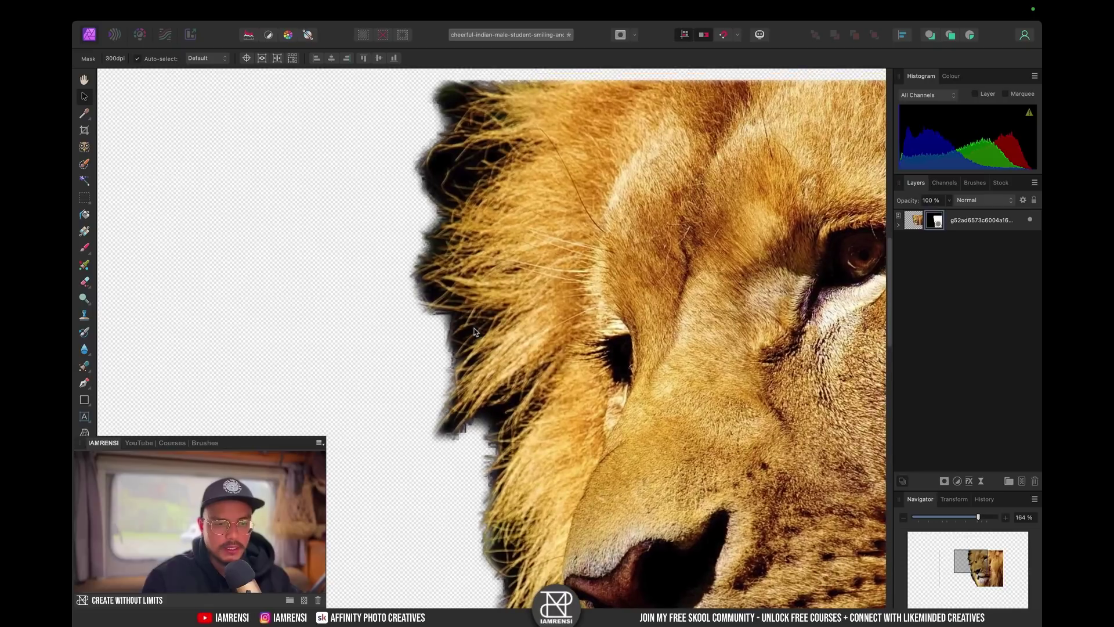
key(super+0)
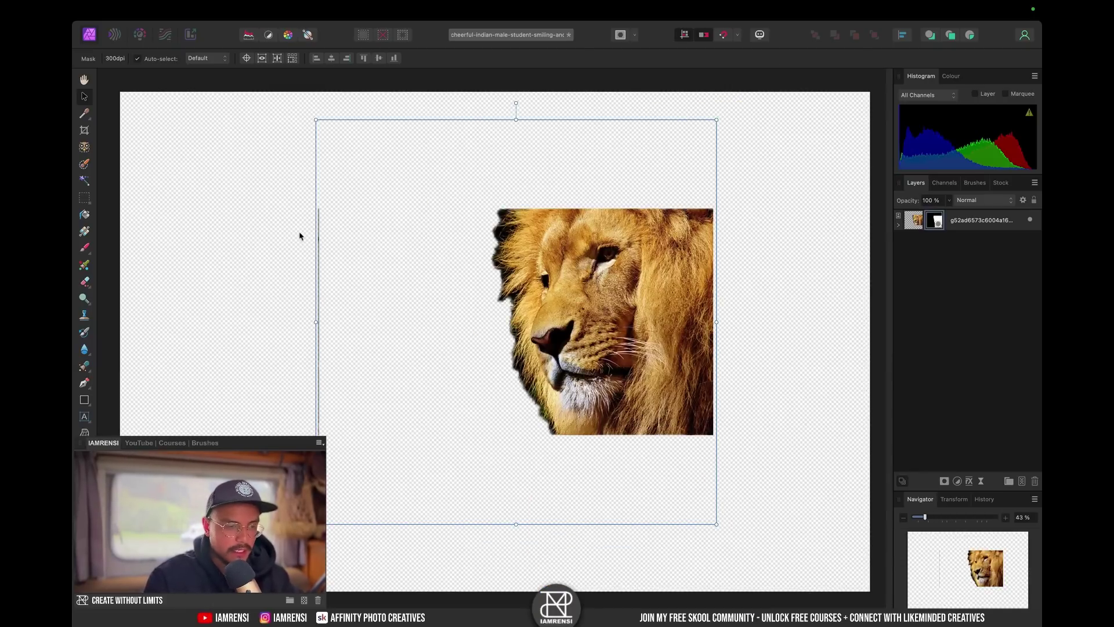
key(d)
key(m)
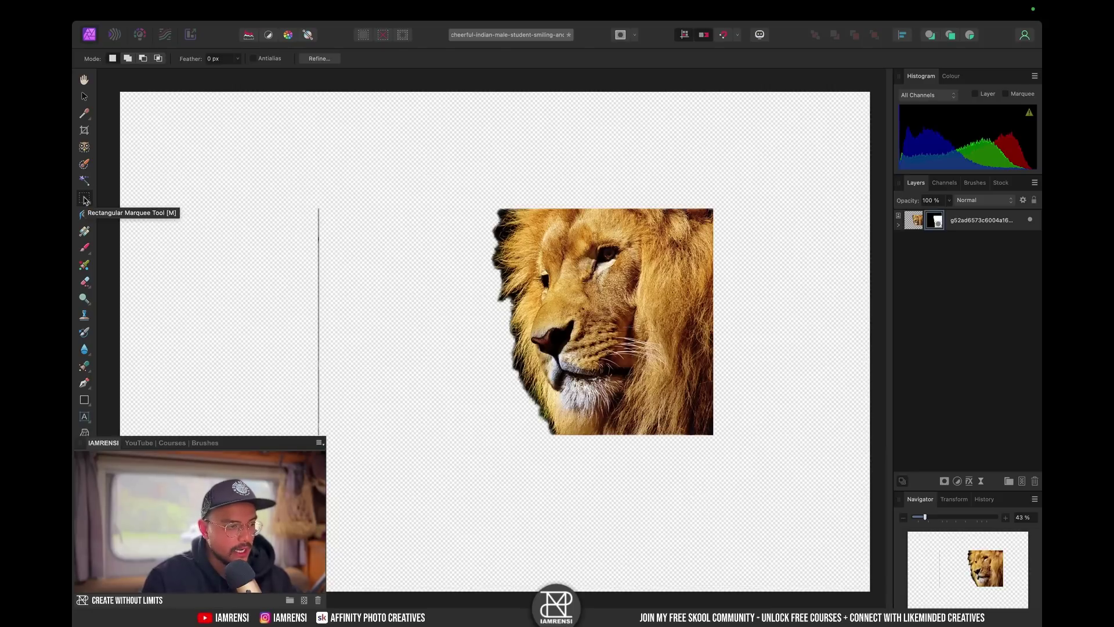
Step: Erase the stray vertical line left of the lion and deselect
drag(284, 181, 393, 501)
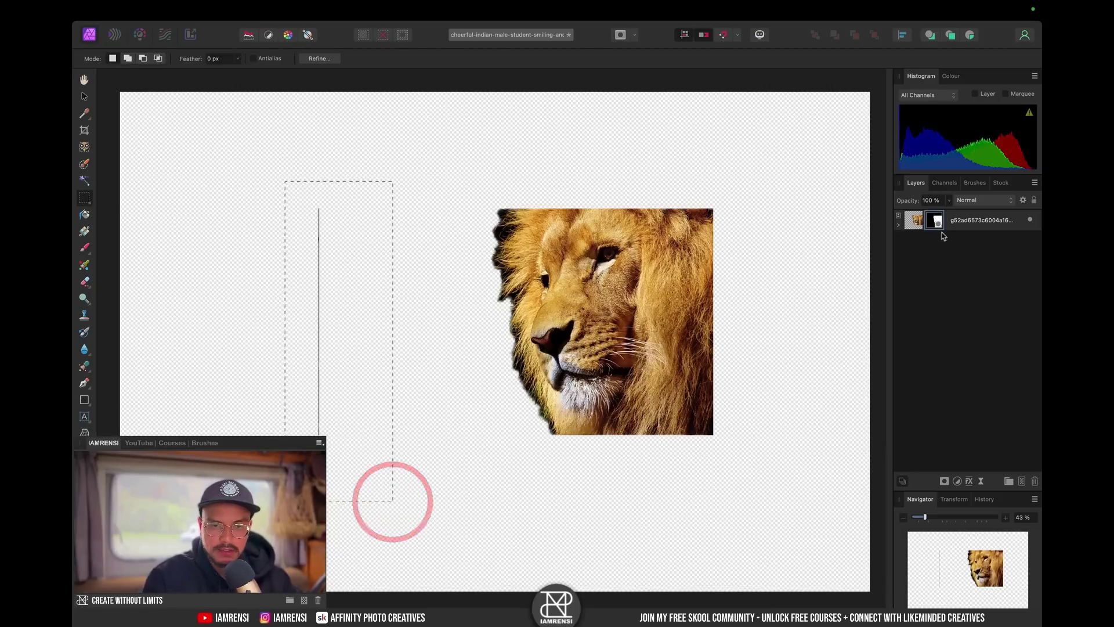
key(BackSpace)
key(super+d)
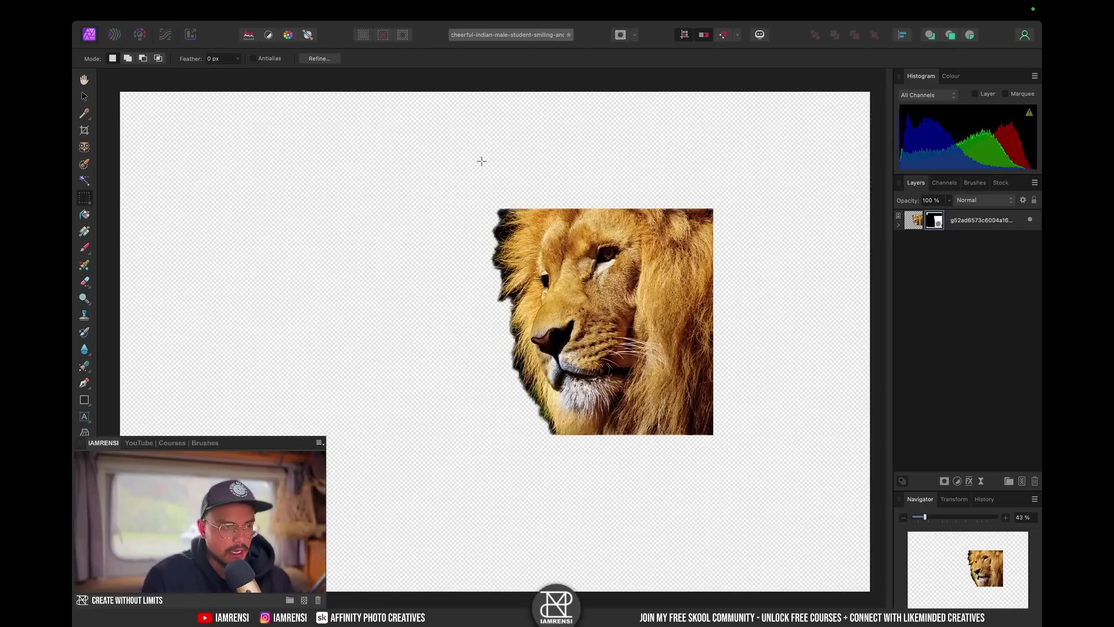
Step: Refine the lion's mask by matte-brushing the mane edge, then apply and deselect
right_click(943, 221)
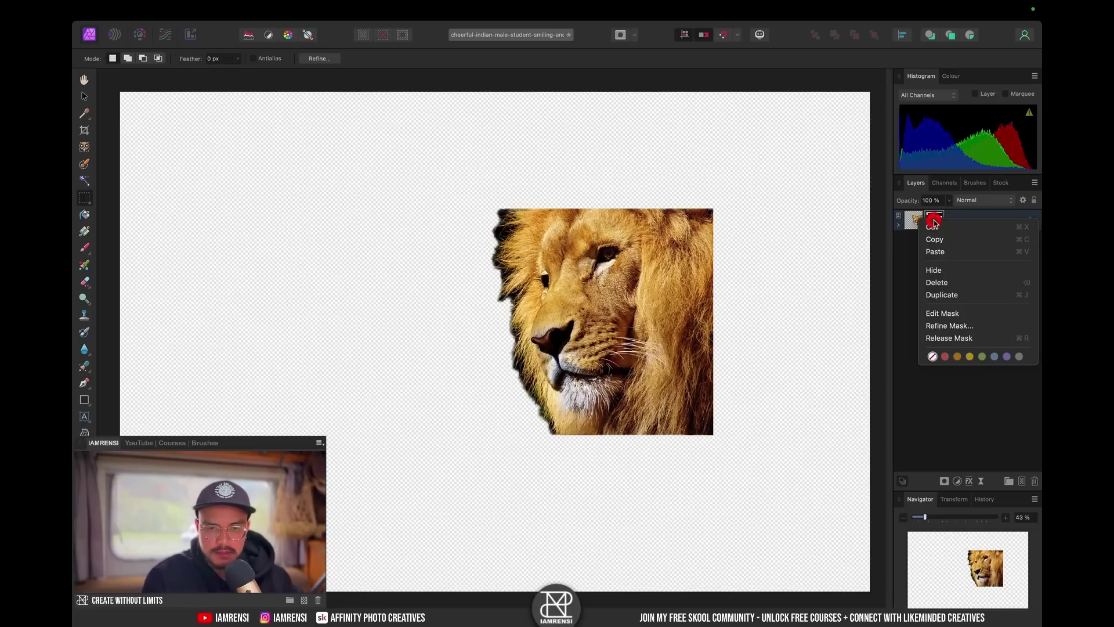
click(952, 324)
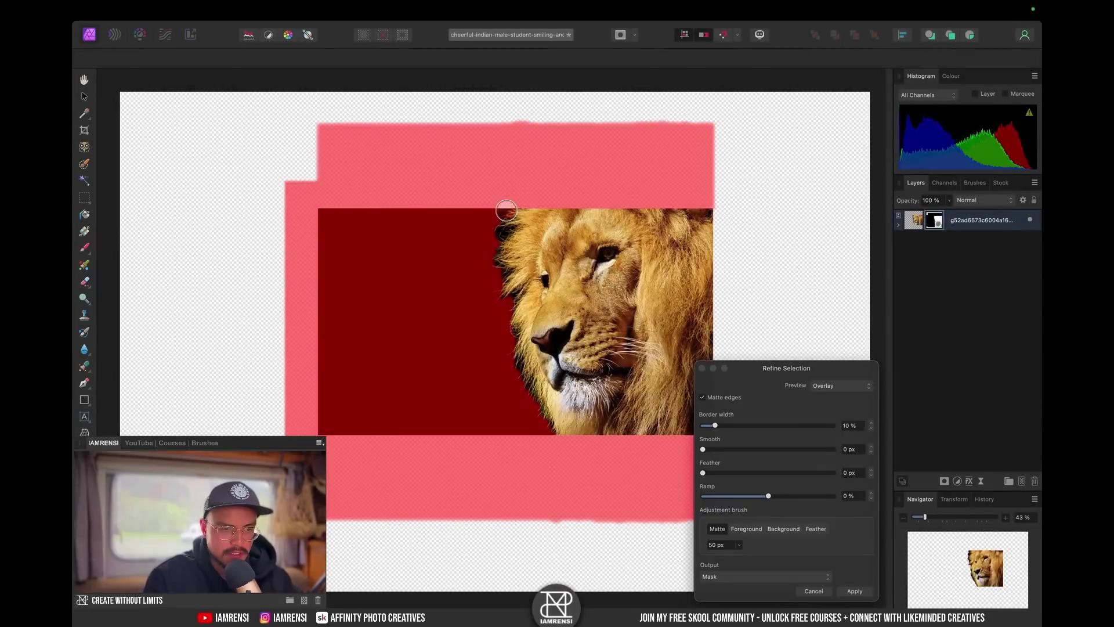
click(516, 205)
mouse_move(492, 269)
mouse_down()
mouse_move(516, 230)
mouse_move(504, 273)
mouse_move(518, 292)
mouse_move(509, 321)
mouse_move(522, 374)
mouse_move(520, 361)
mouse_move(558, 433)
mouse_move(540, 414)
mouse_up()
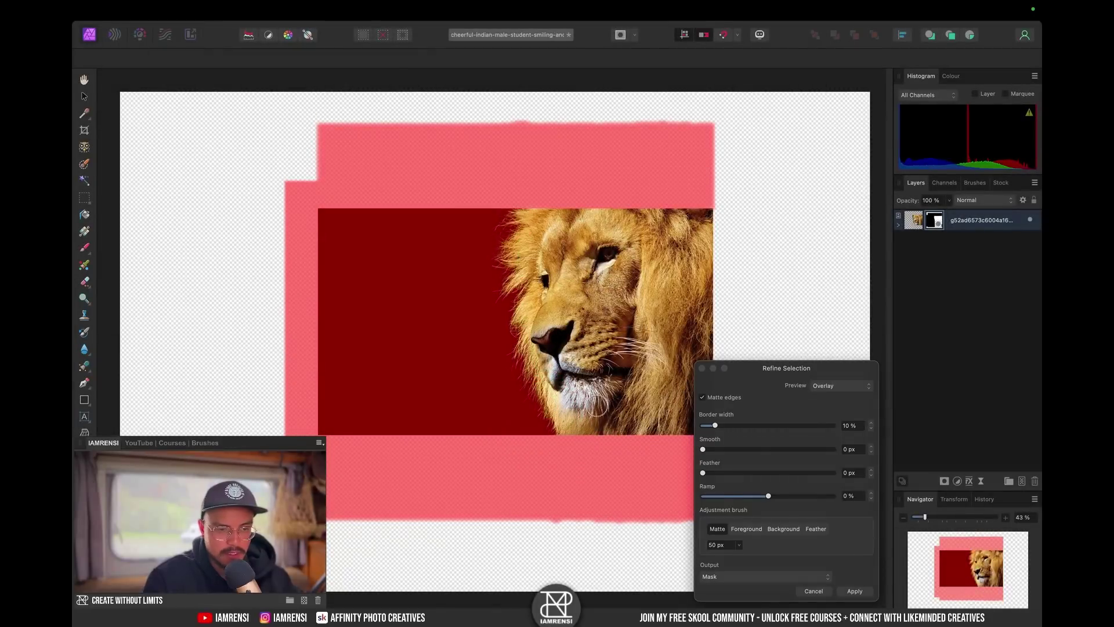
drag(491, 283, 498, 291)
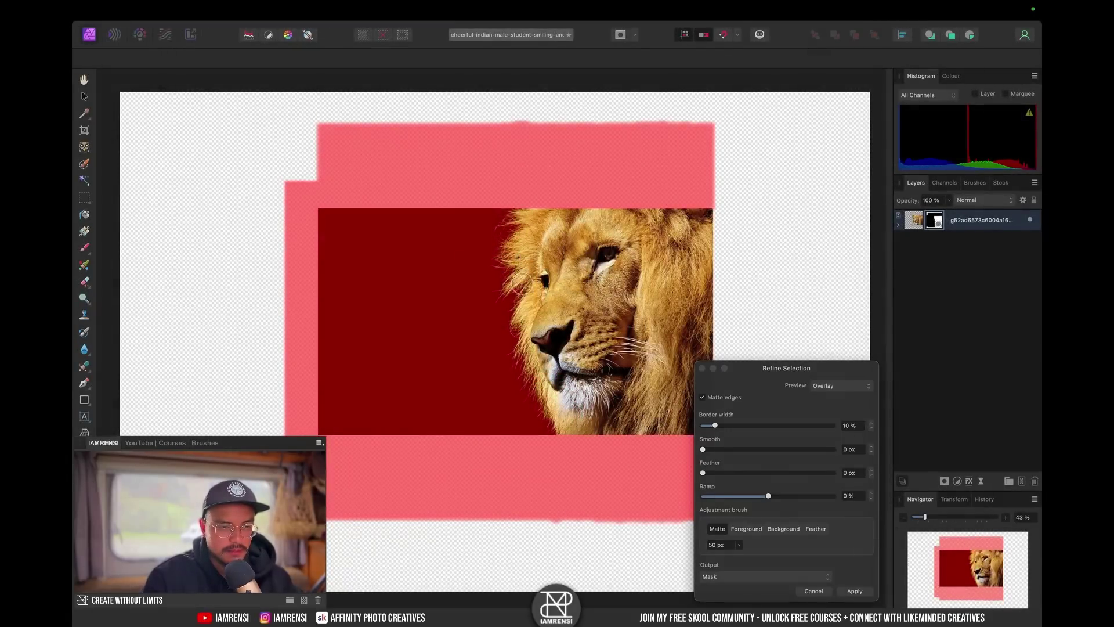
click(854, 591)
key(super+d)
Step: Undo an accidental paste and reselect the lion photo layer
key(super+v)
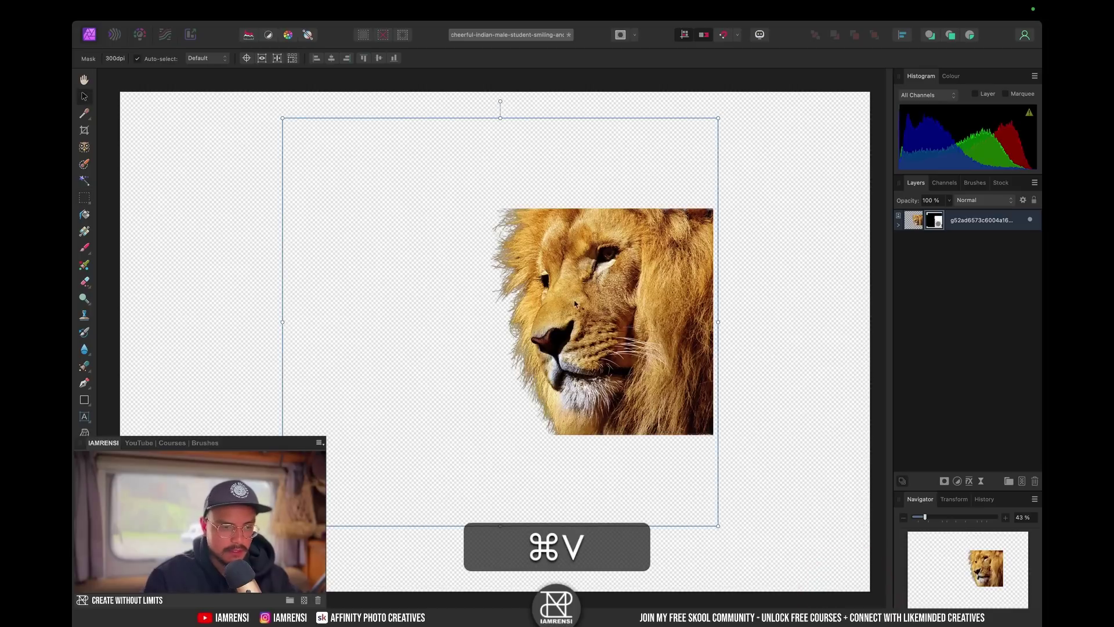
click(527, 291)
key(super+z)
key(super+z)
click(627, 295)
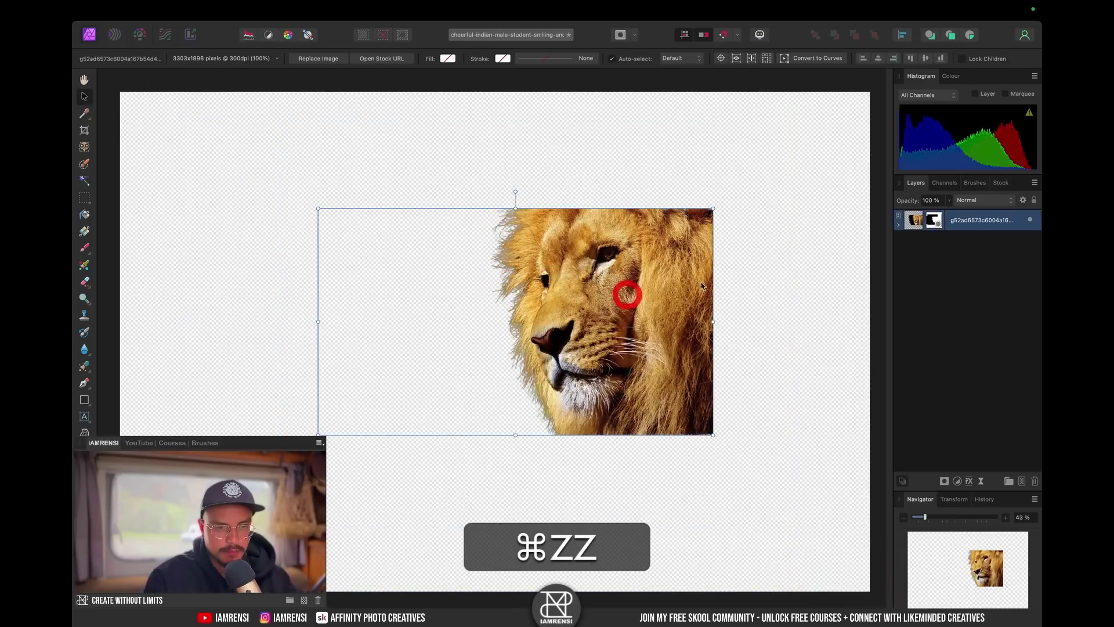
click(830, 256)
click(957, 220)
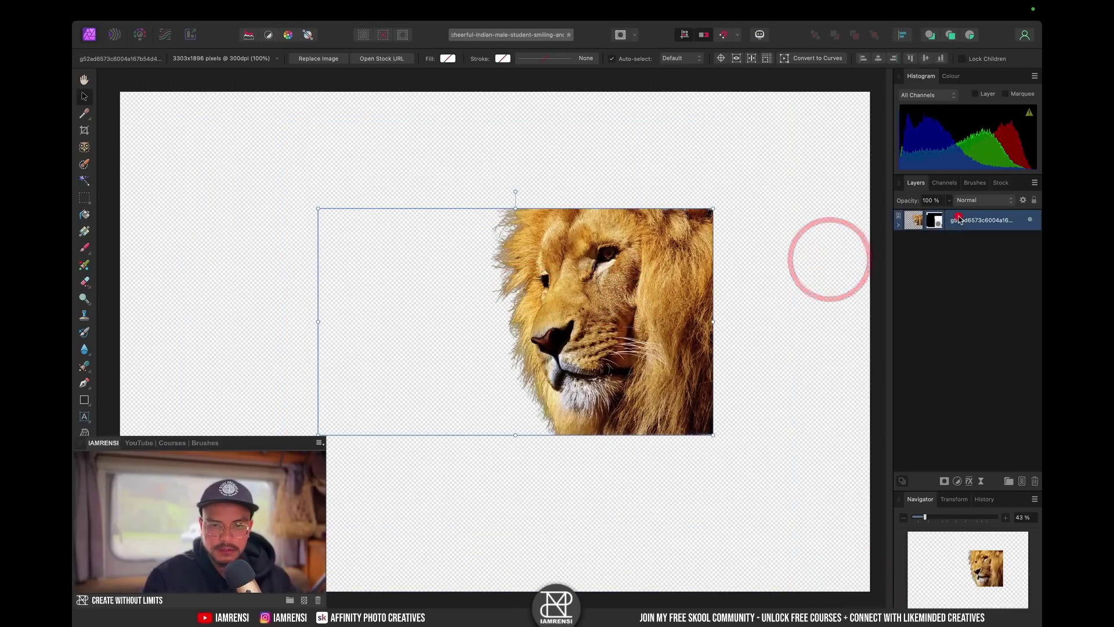
Step: Scroll the Pixabay lion results and place the lion-cub photo on the canvas
click(999, 183)
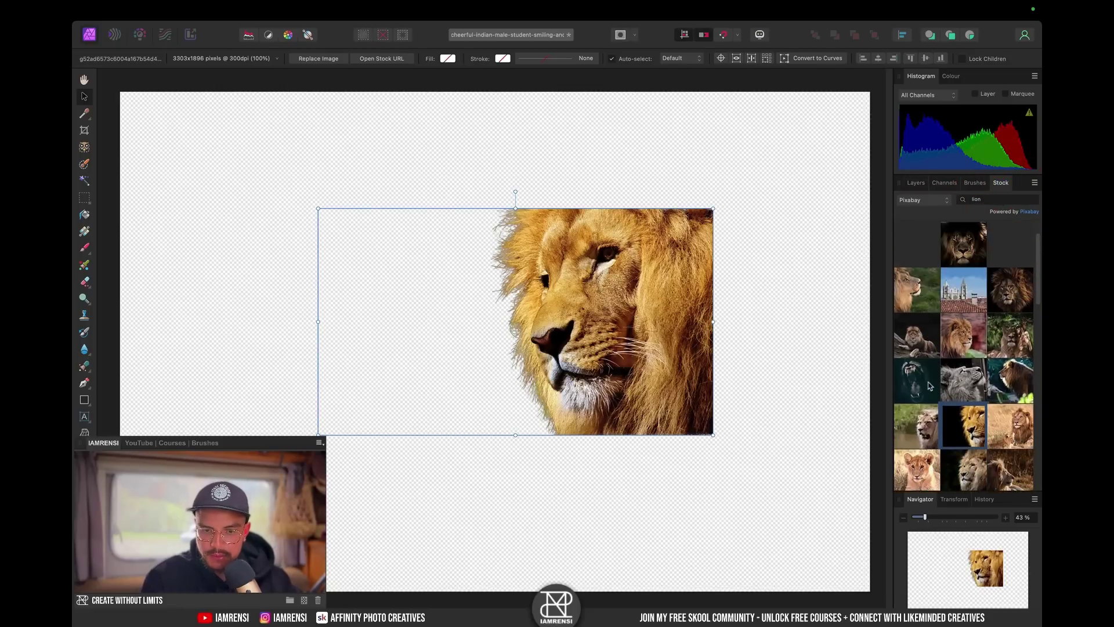
scroll(928, 385, down, 4)
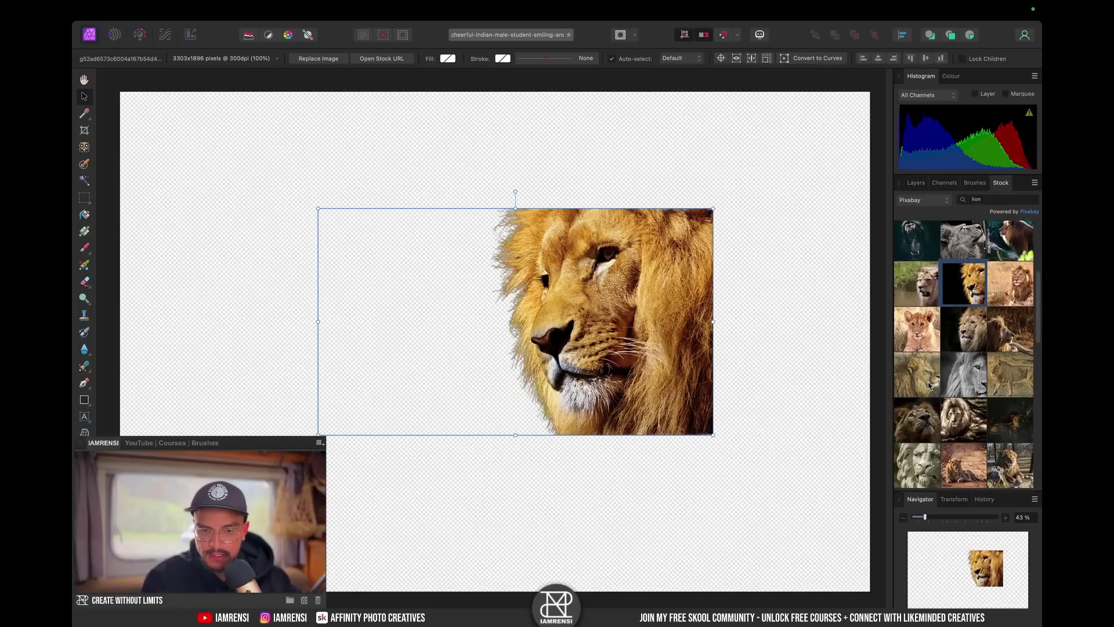
scroll(911, 425, down, 3)
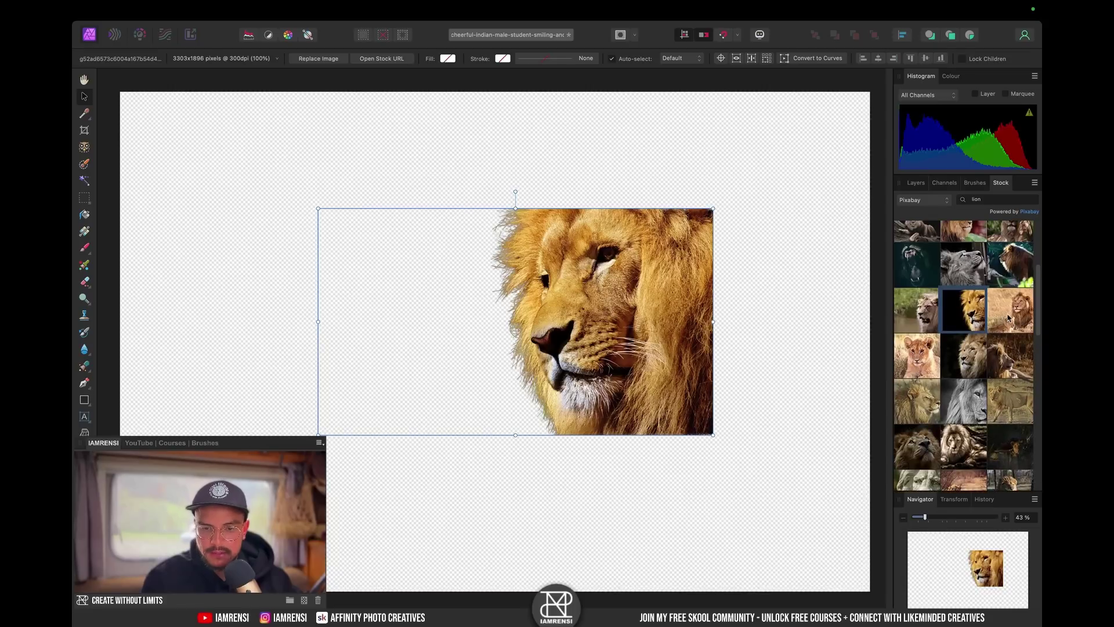
drag(917, 355, 414, 382)
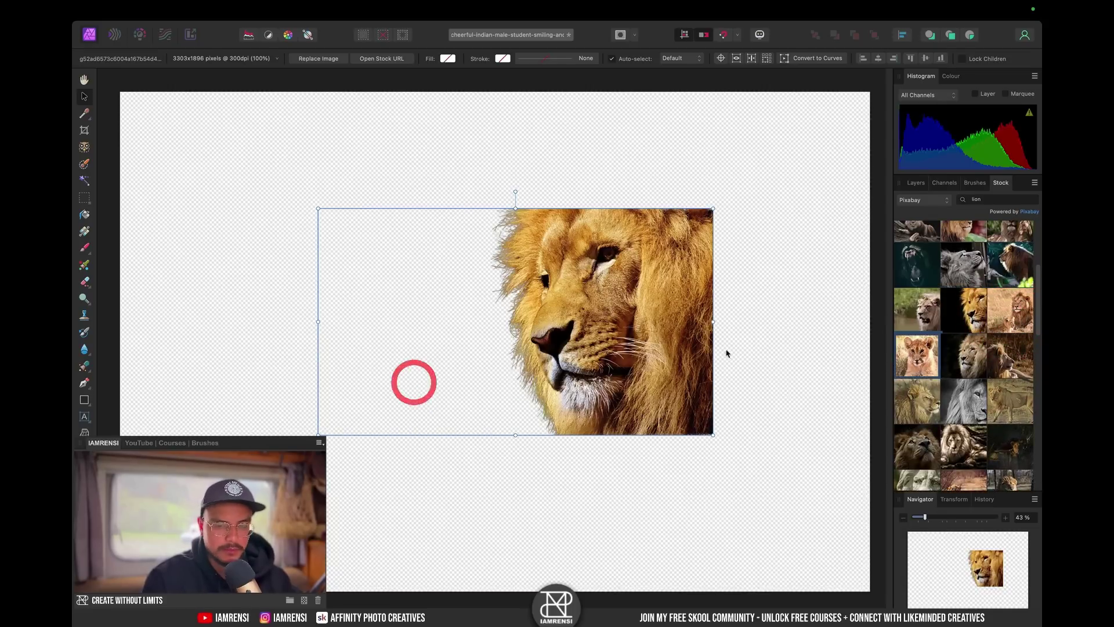
Step: Delete the old lion-face layer from the Layers panel
click(916, 183)
click(964, 241)
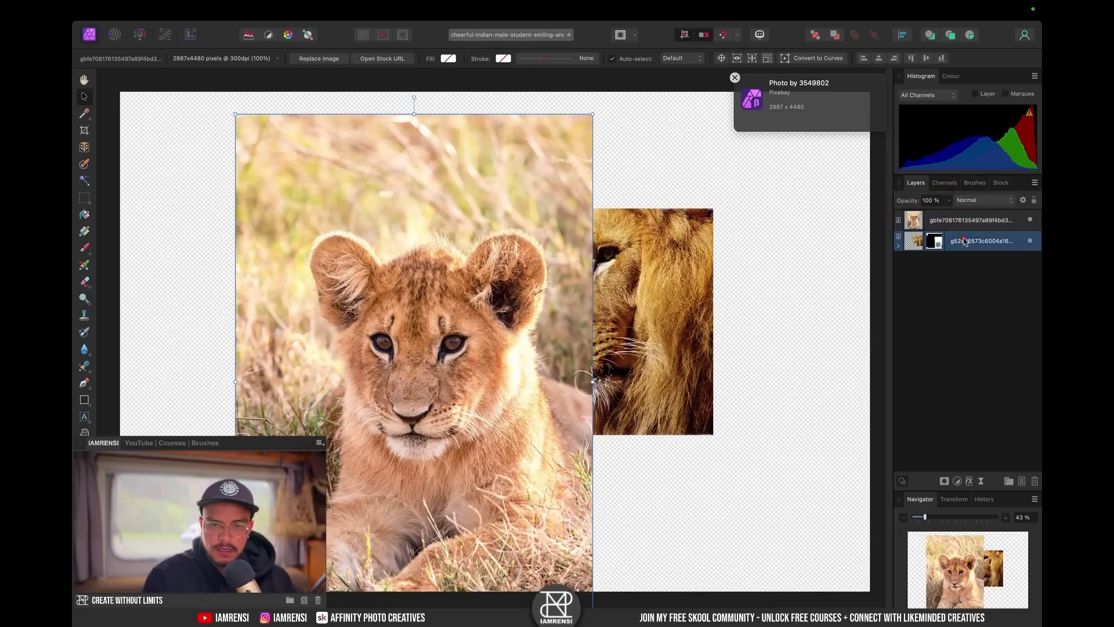
key(BackSpace)
Step: Move the lion-cub photo and scale it down to 85% so it fits the canvas
key(super+minus)
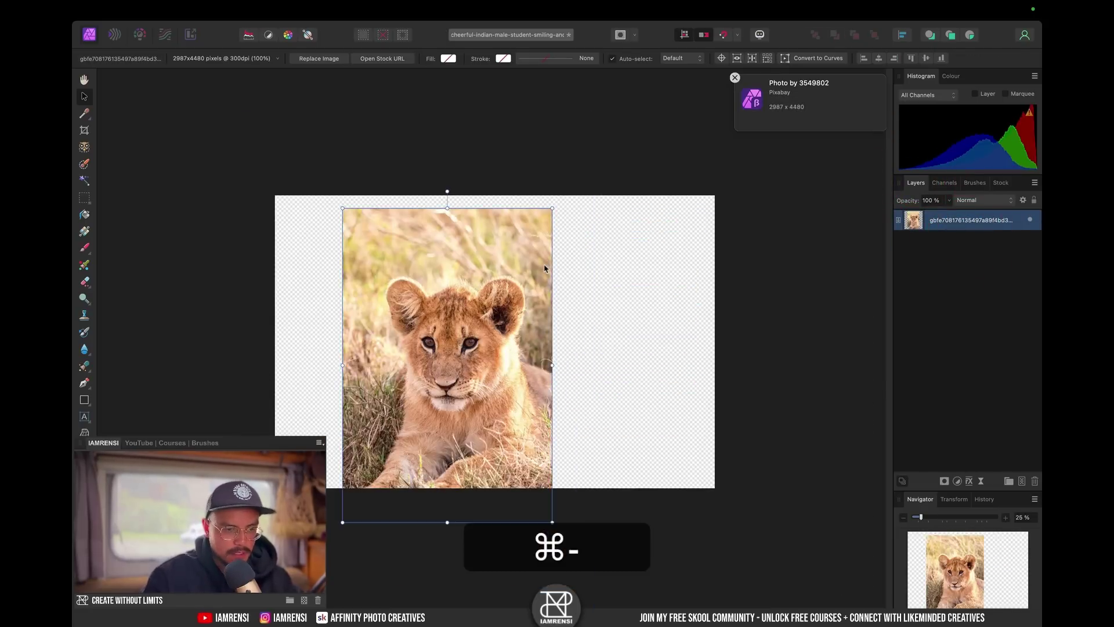
drag(457, 300, 505, 290)
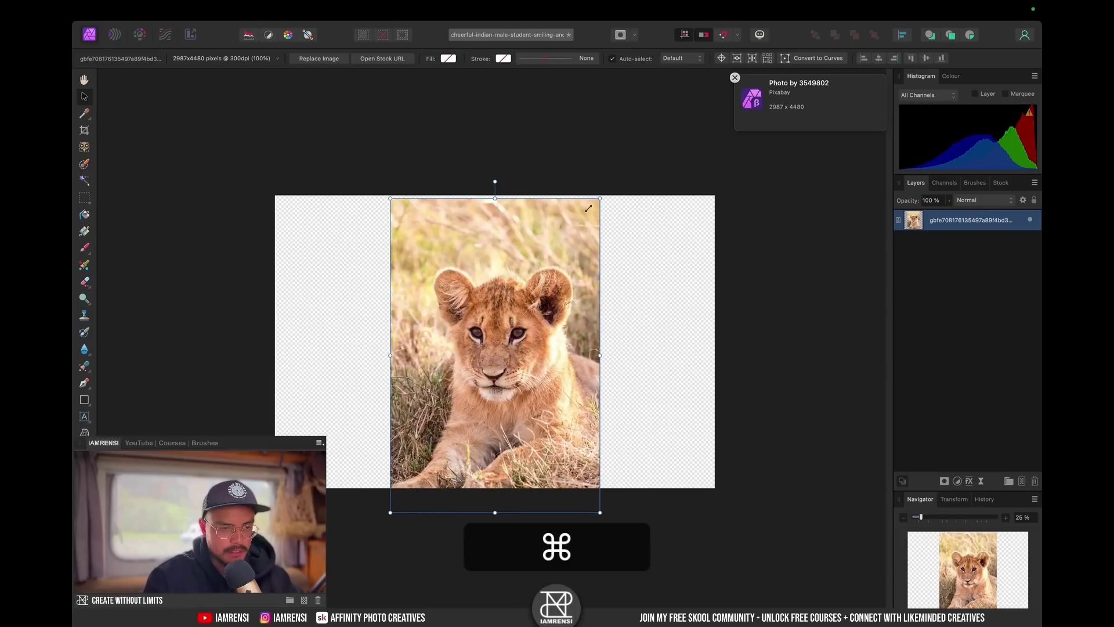
drag(588, 208, 559, 241)
key(super+0)
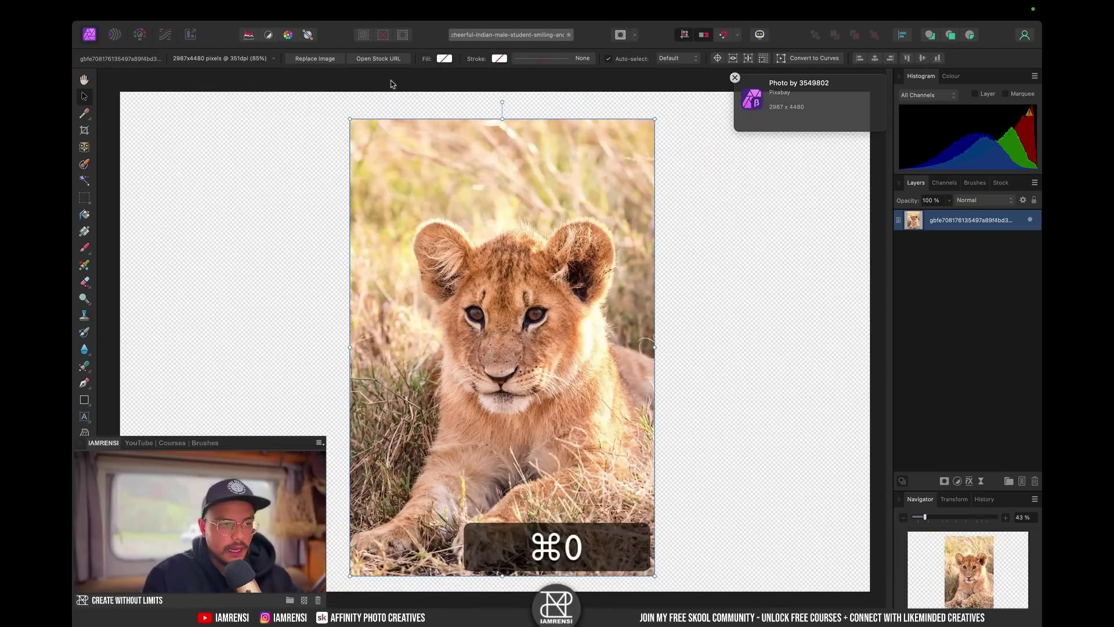
click(1001, 254)
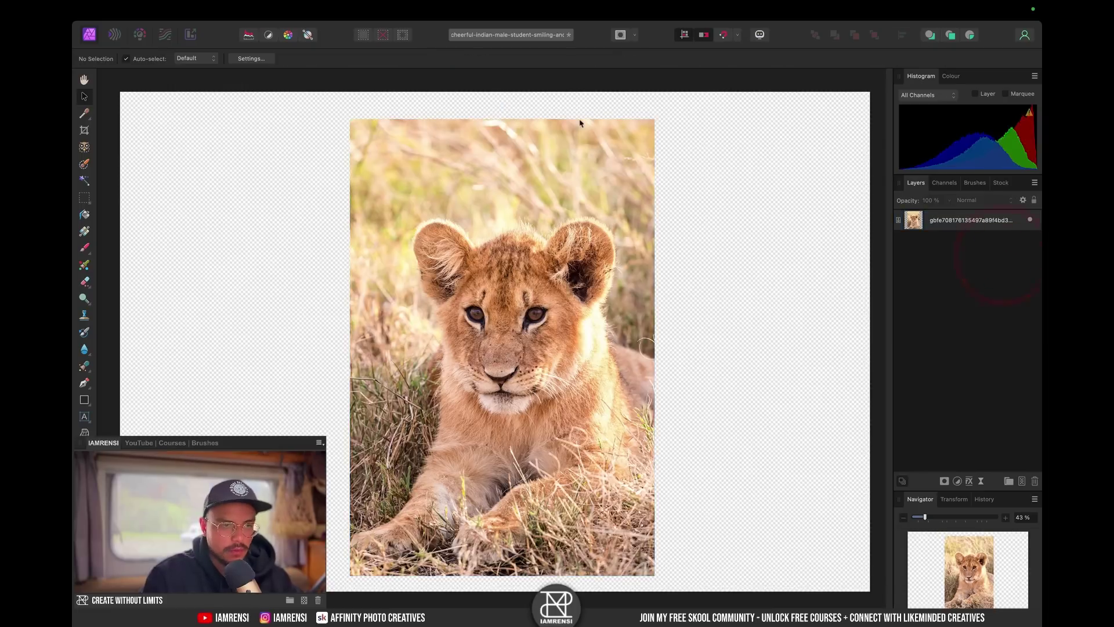
click(982, 224)
Step: Try Select > Select Subject on the lion-cub photo
click(347, 10)
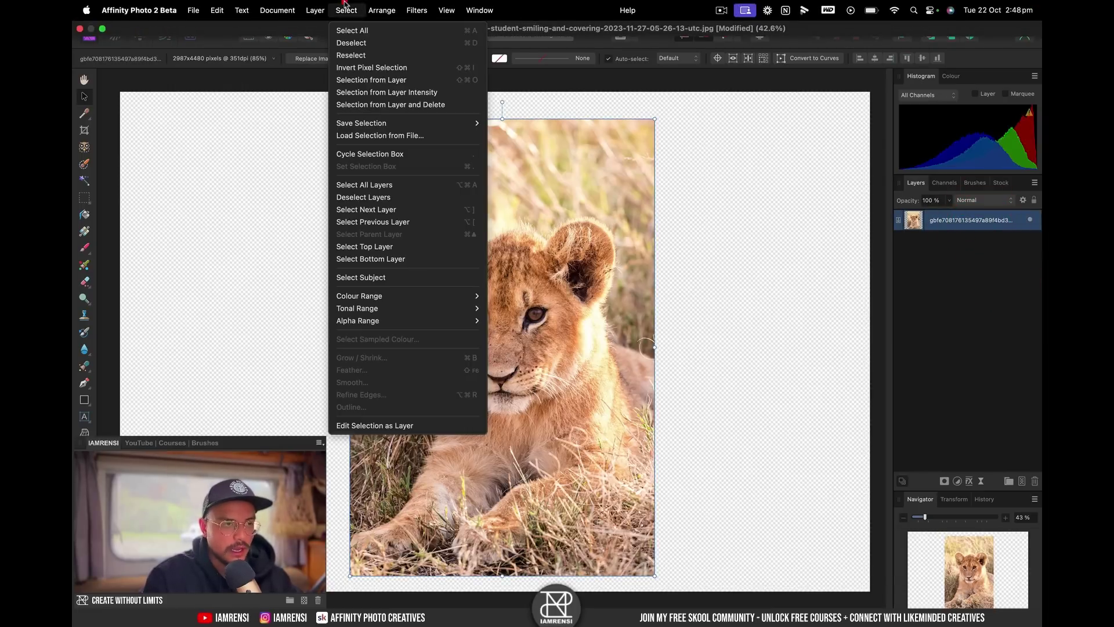
click(361, 277)
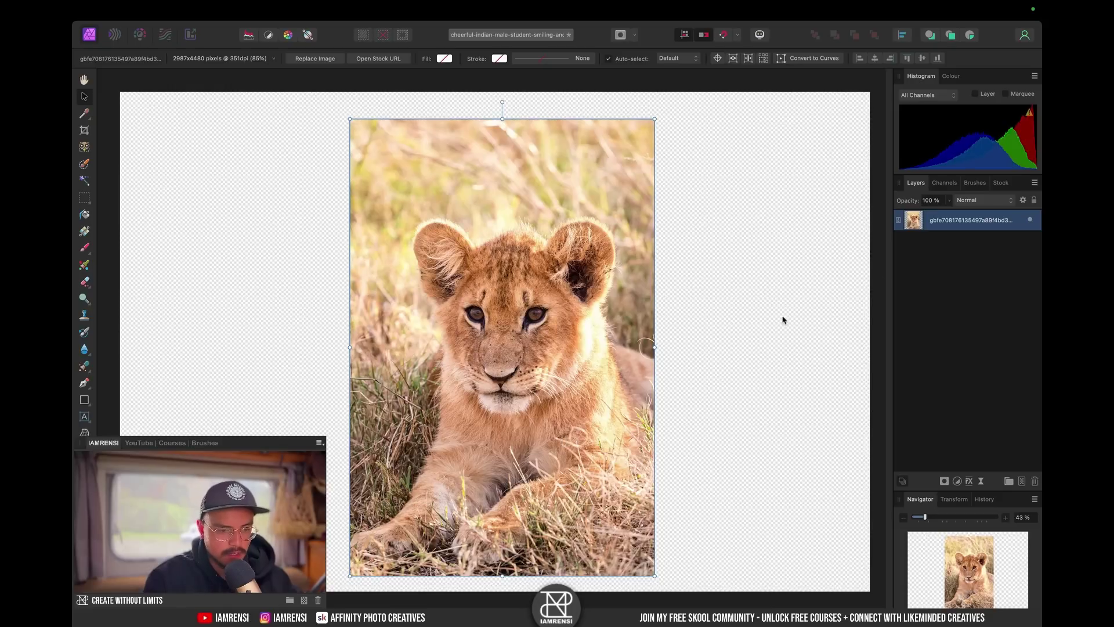
key(super+minus)
key(super+minus)
key(super+0)
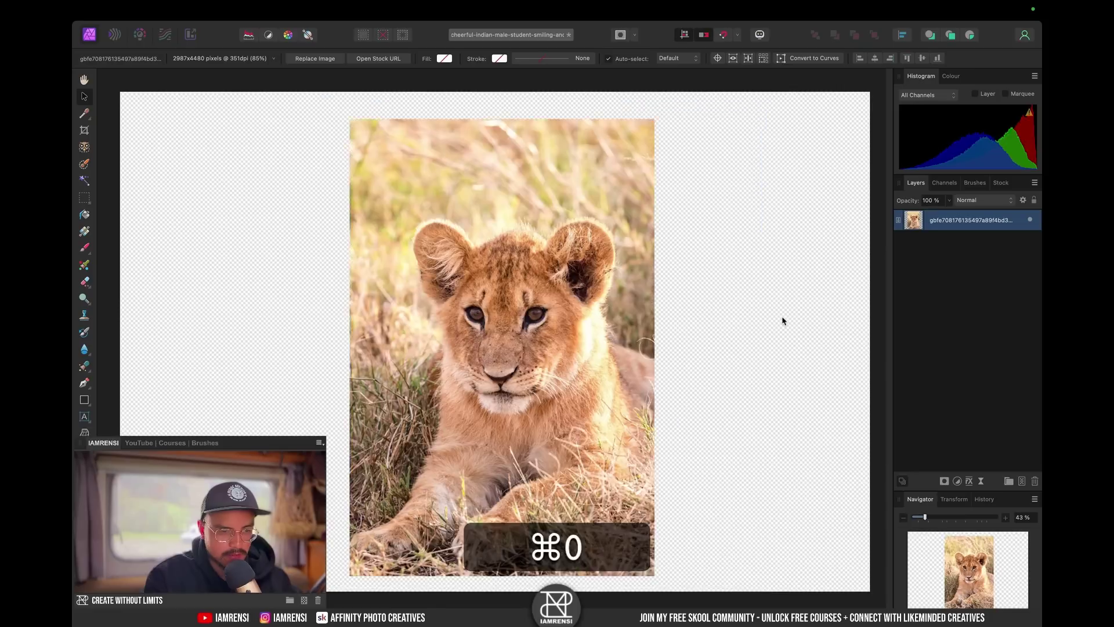
key(super+equal)
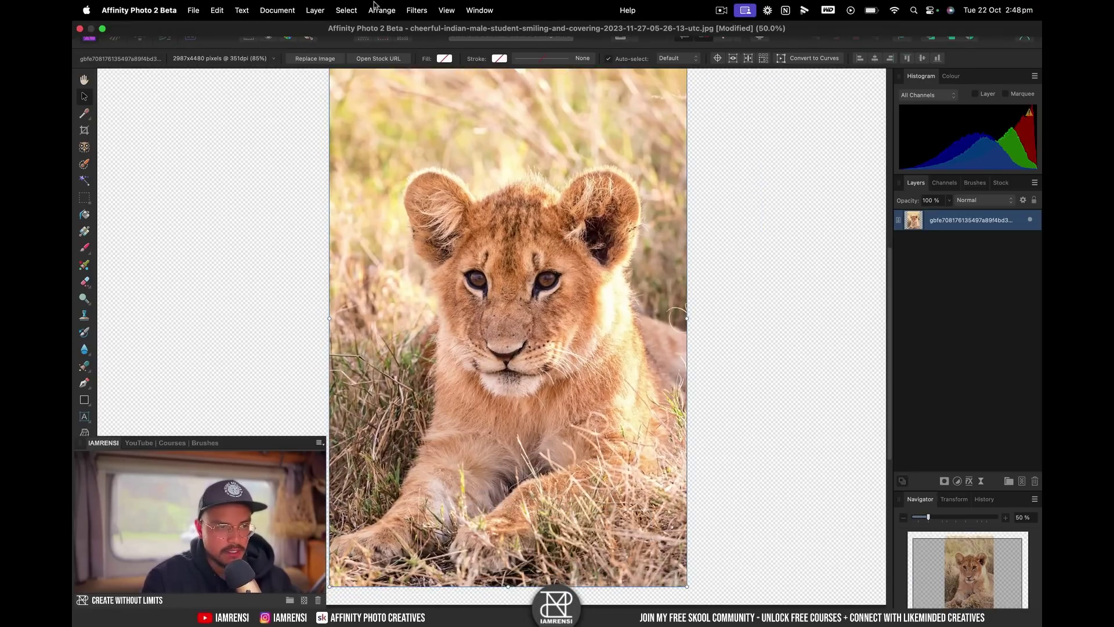
click(346, 10)
click(366, 278)
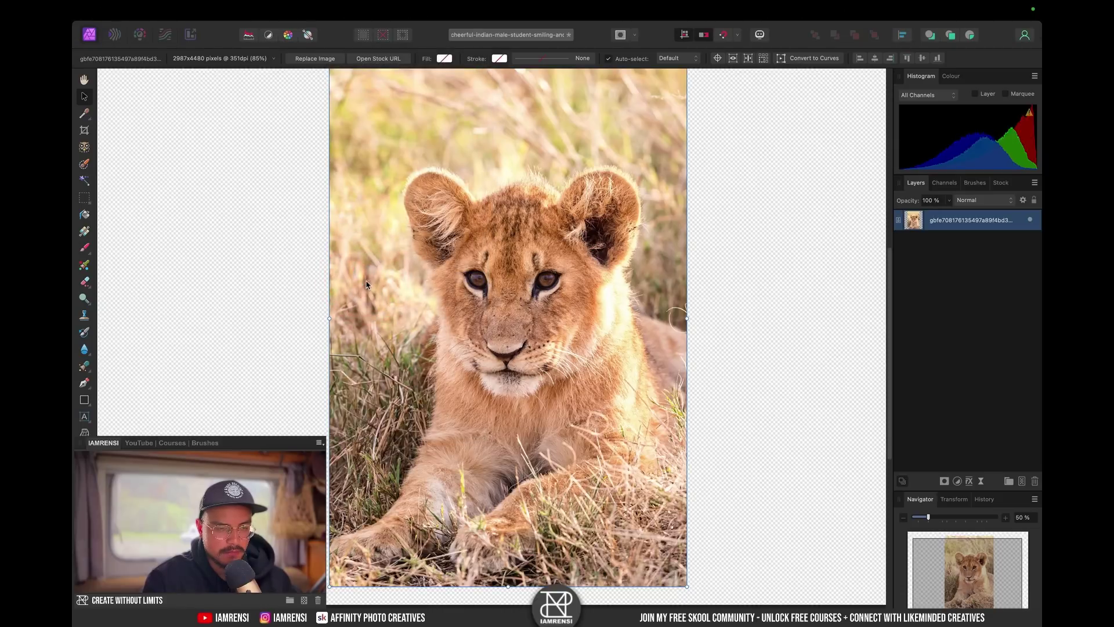
scroll(366, 284, down, 2)
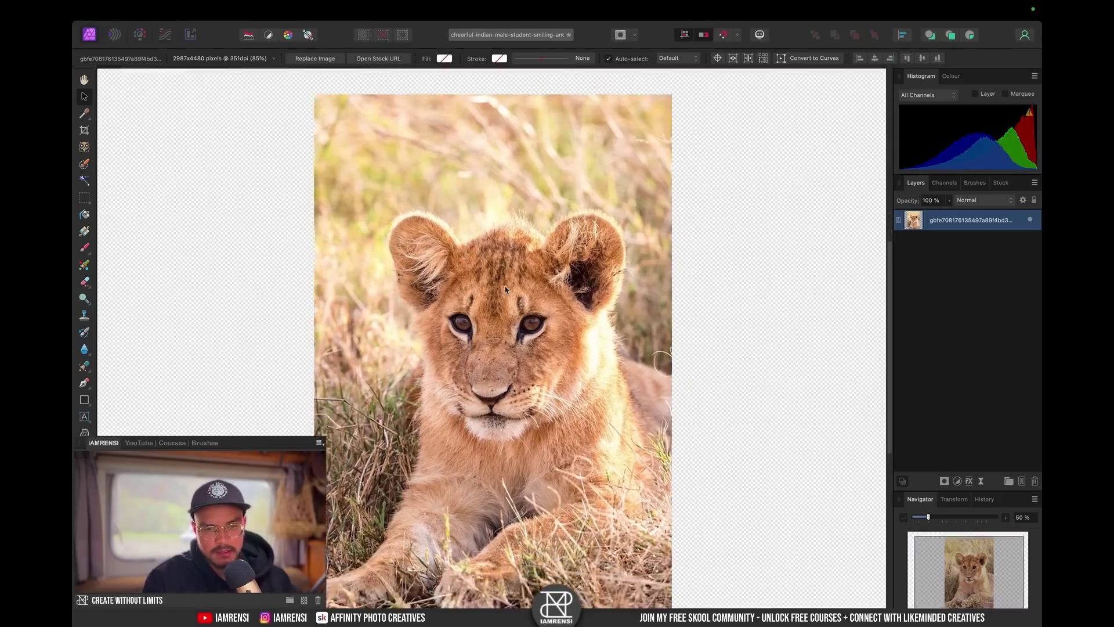
Step: Select the lion cub's head, body and paws with the Object Selection Tool
click(84, 148)
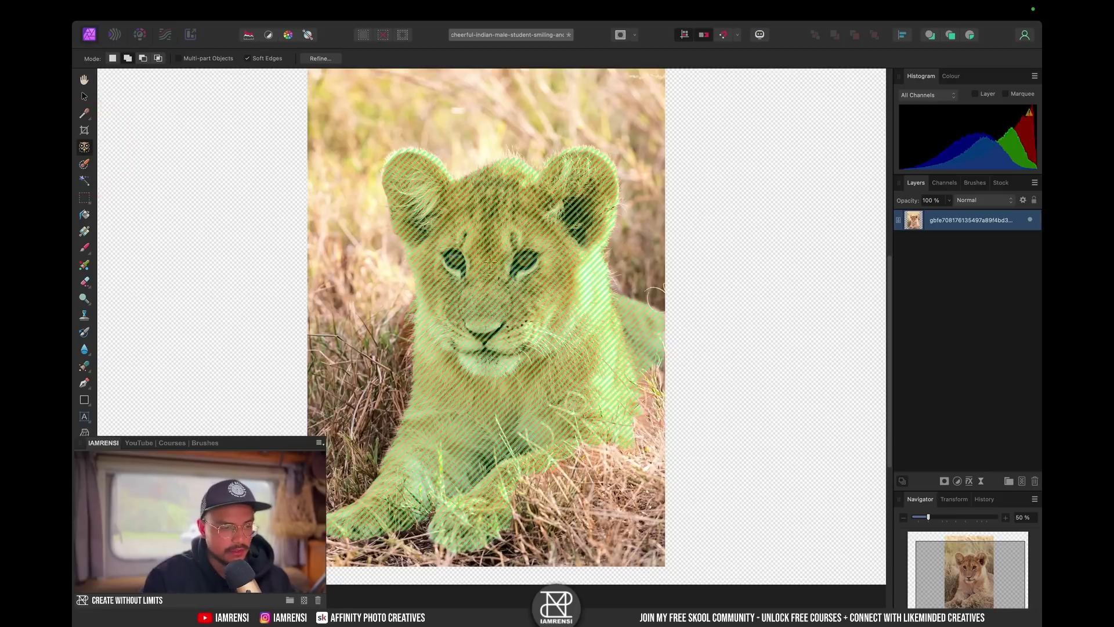
click(479, 367)
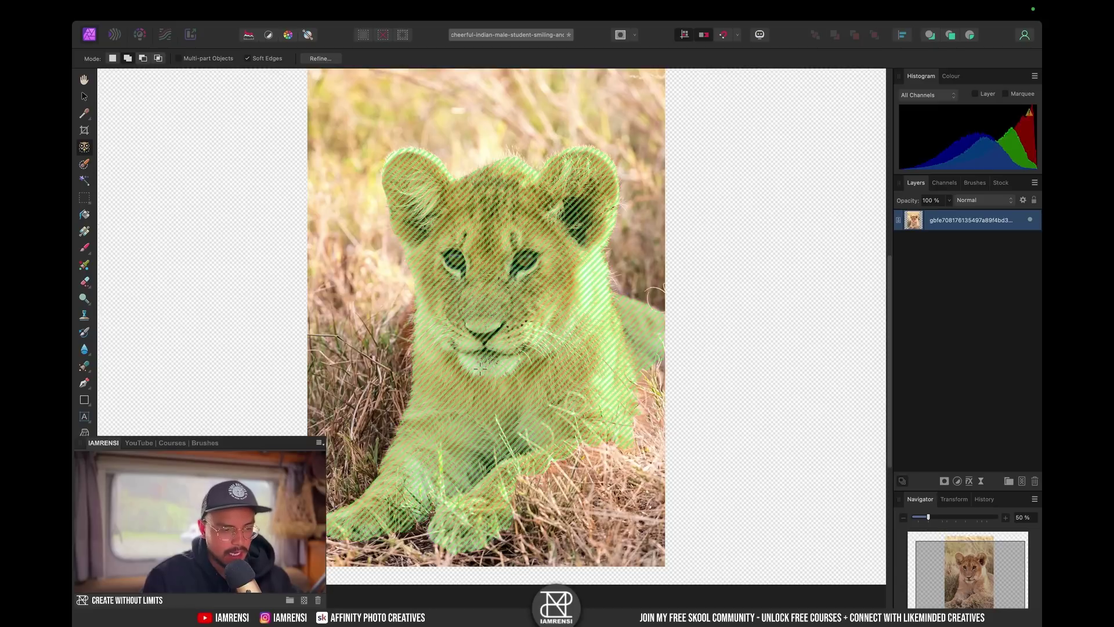
click(478, 368)
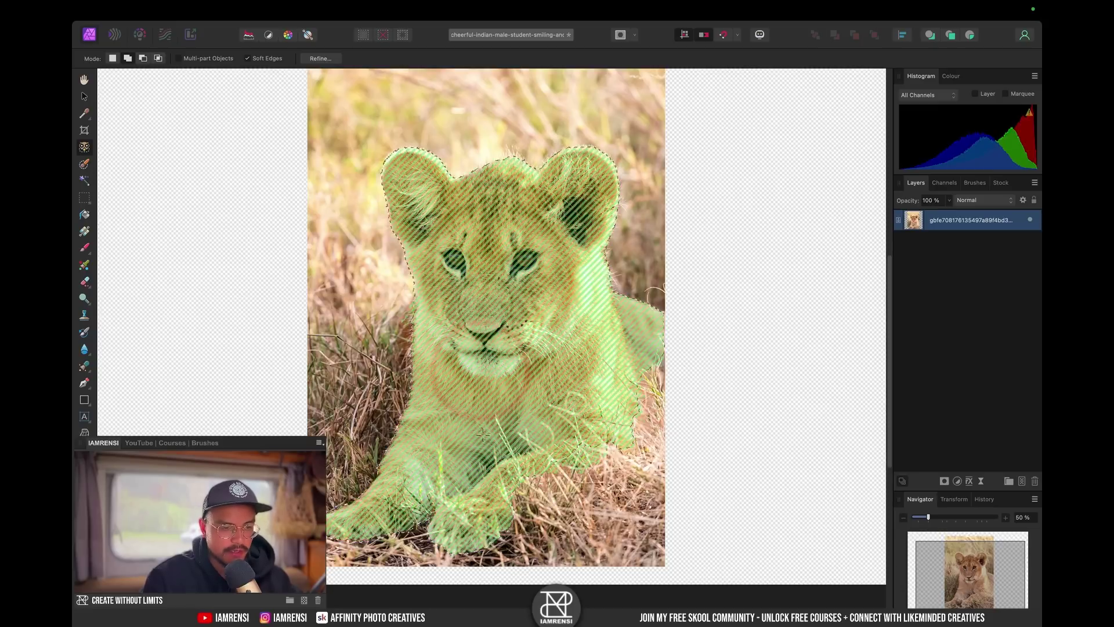
scroll(851, 343, down, 3)
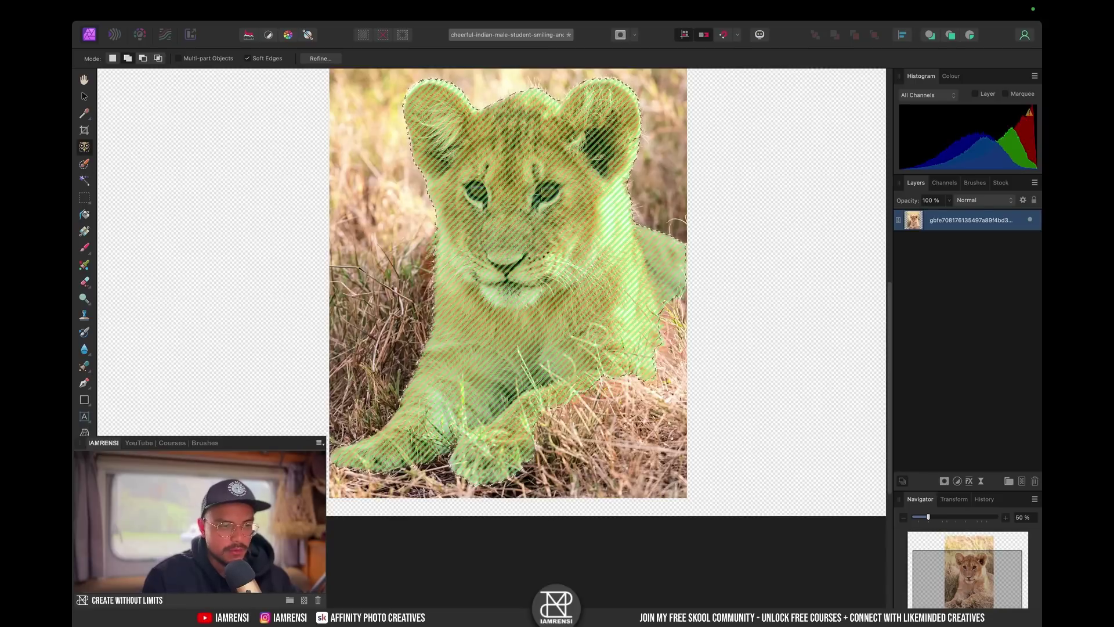
click(957, 481)
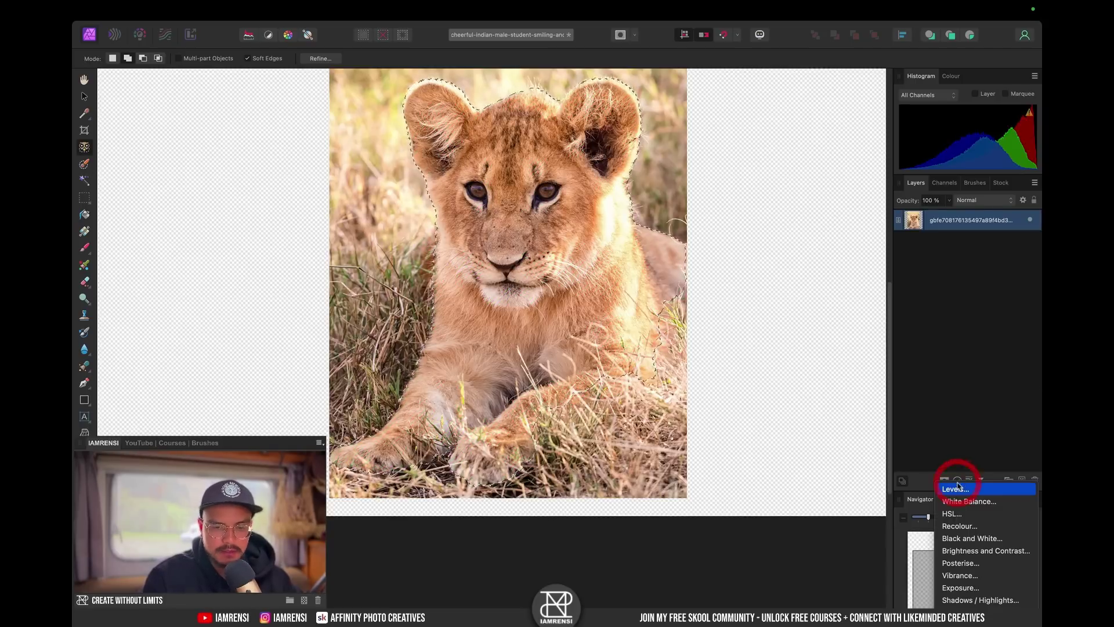
click(947, 318)
click(348, 10)
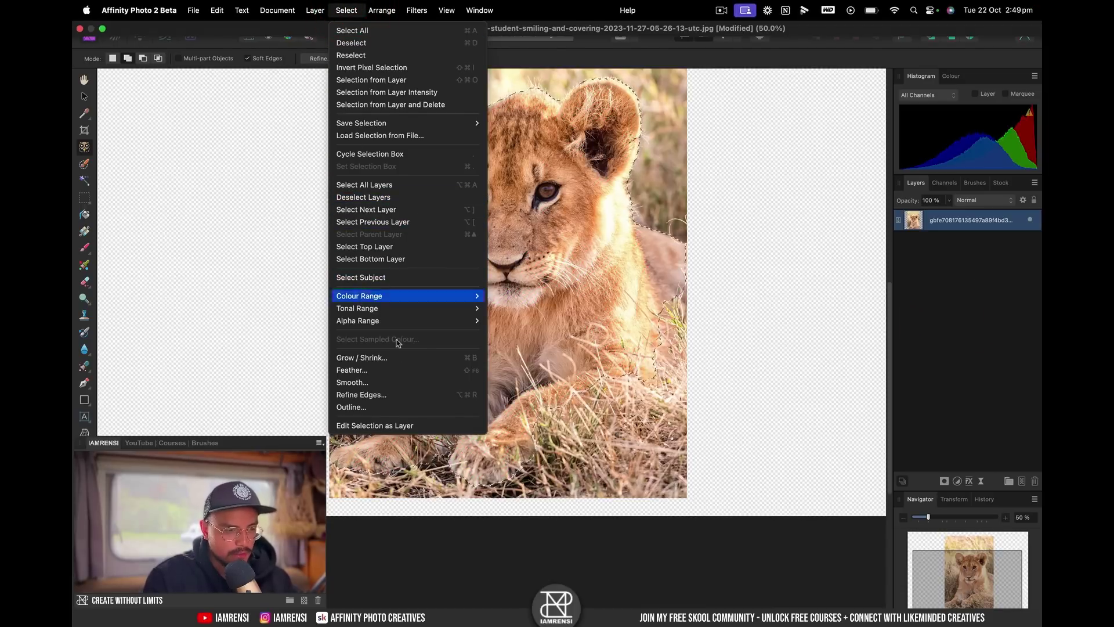
Step: Feather the cub selection and add an Exposure adjustment to brighten the cub
click(390, 369)
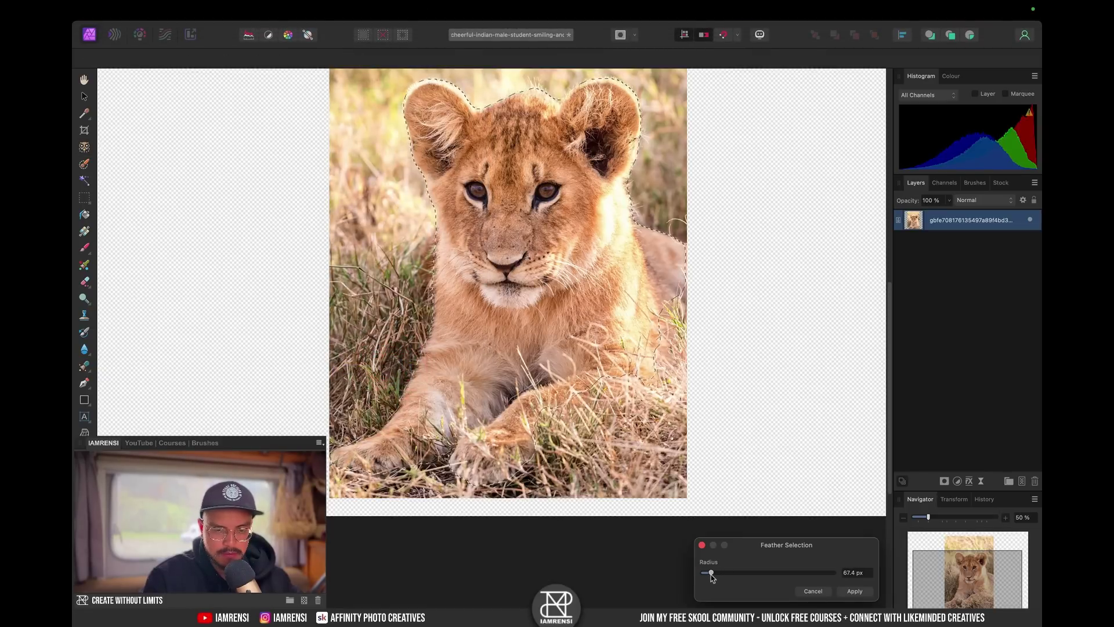
click(853, 591)
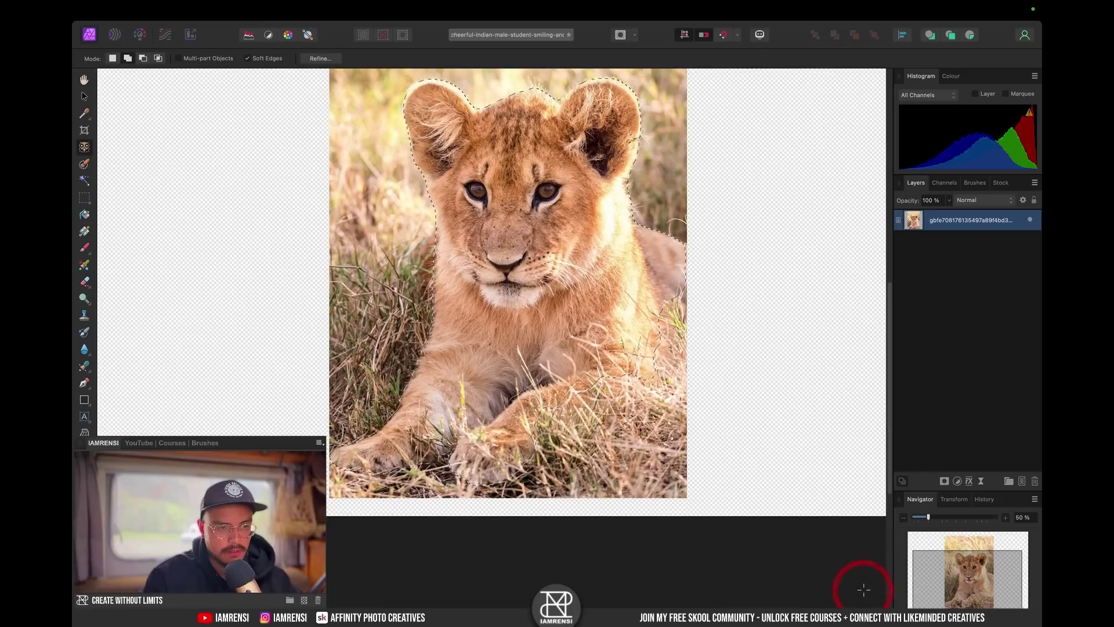
click(958, 481)
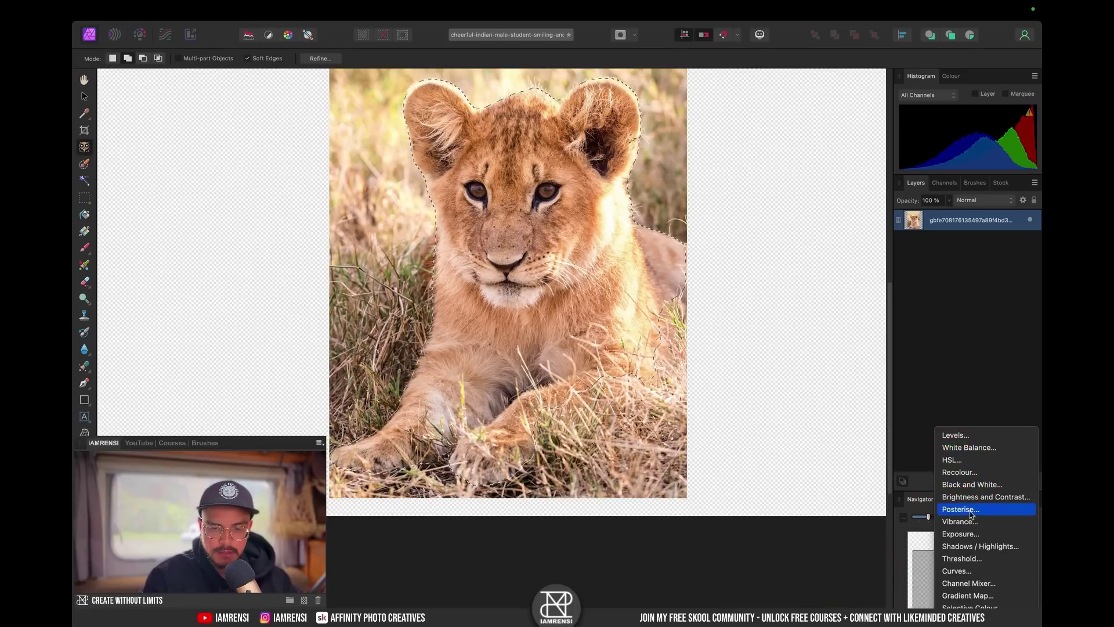
click(970, 533)
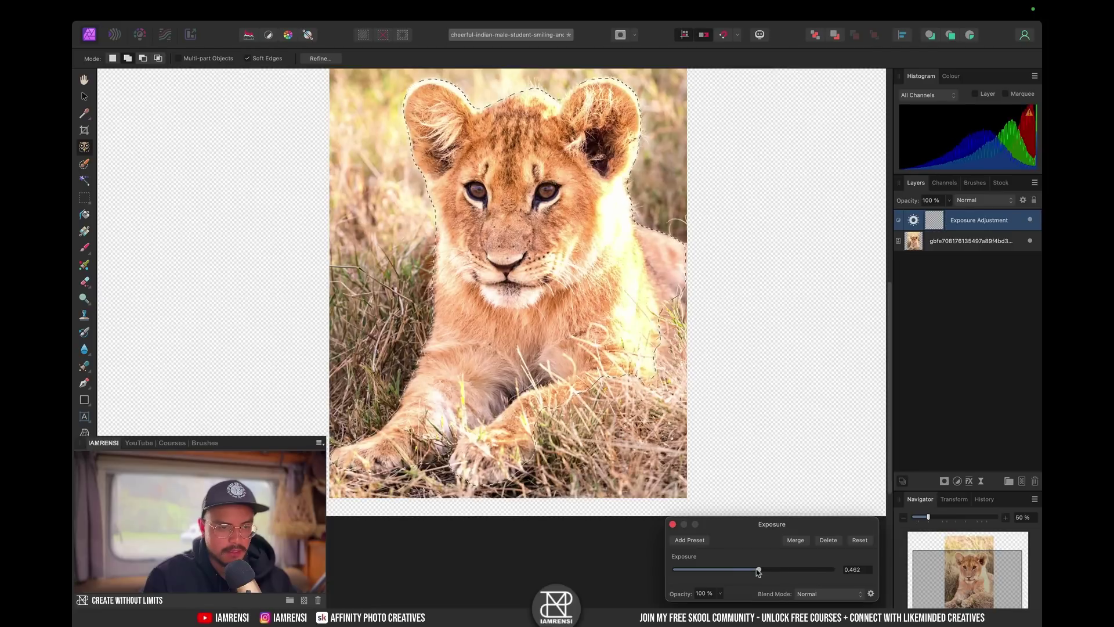
click(672, 524)
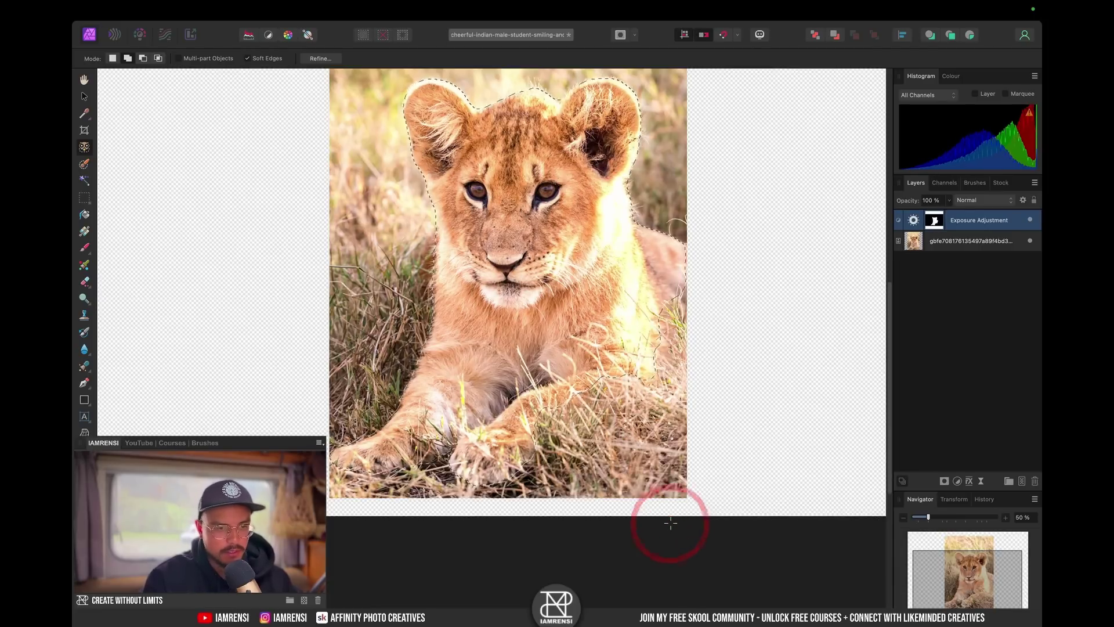
Step: Deselect and toggle the Exposure adjustment's visibility to compare before and after
key(super+d)
key(super+0)
key(super+minus)
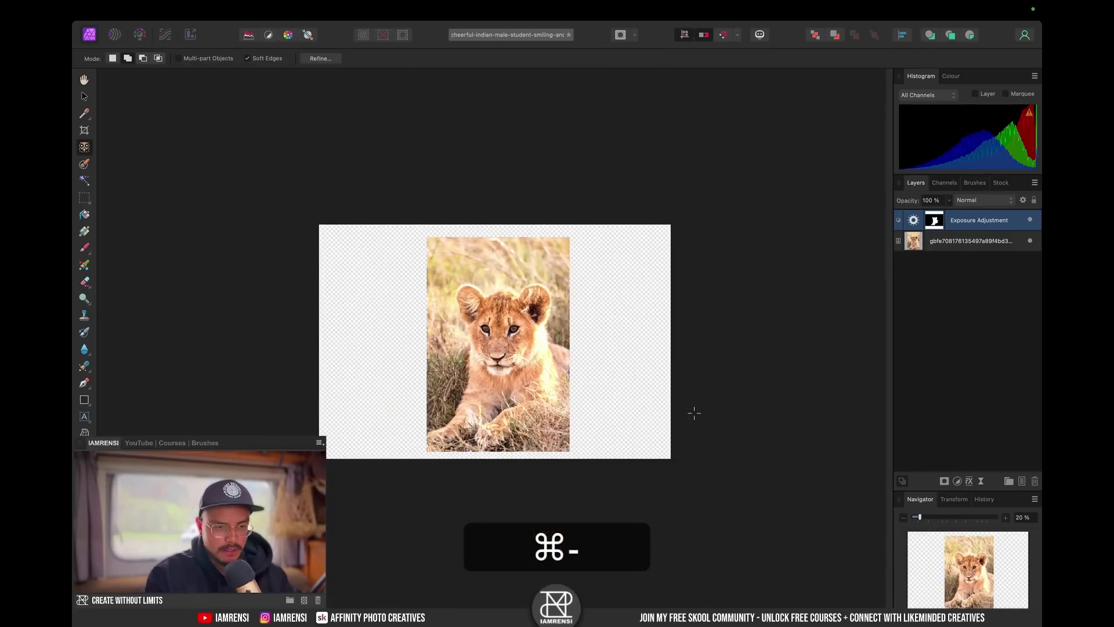
key(super+equal)
click(1029, 221)
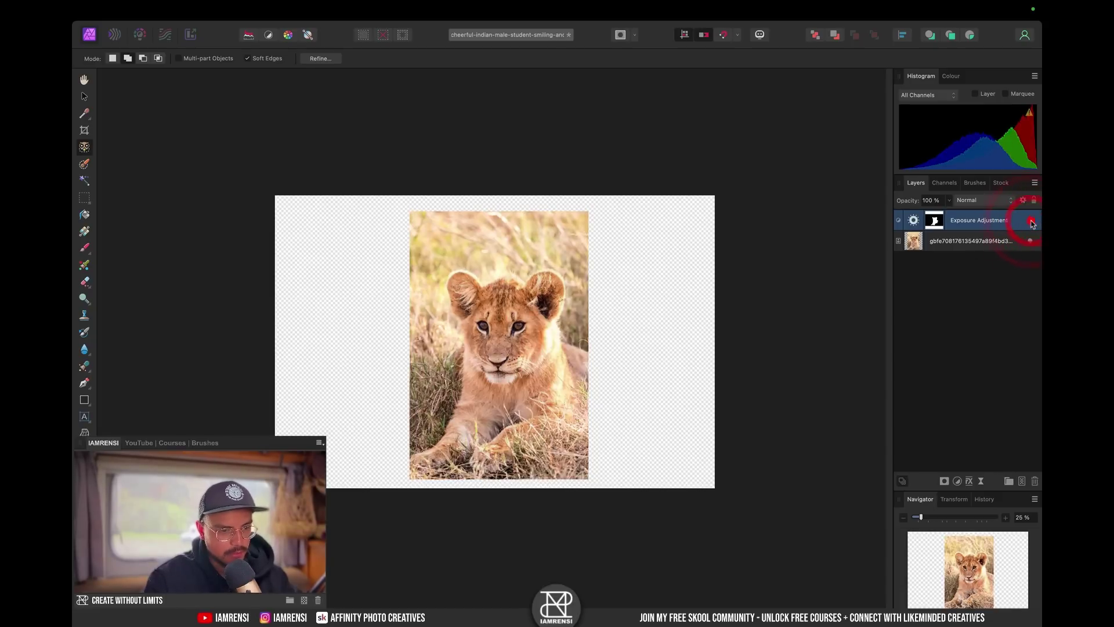
click(1029, 221)
click(1031, 221)
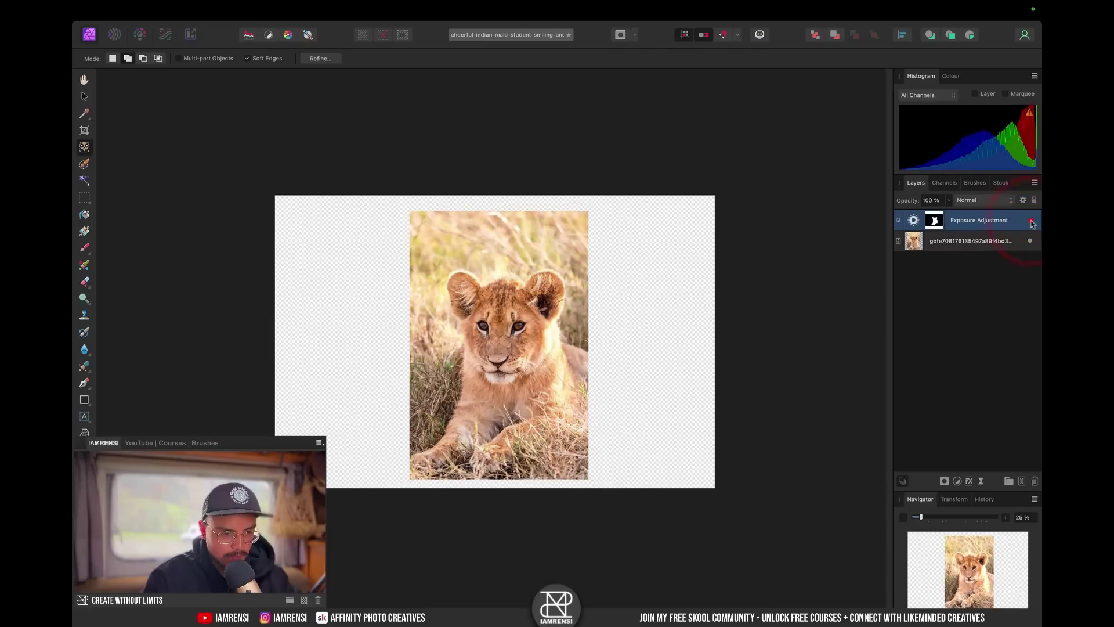
click(1031, 221)
Step: Delete the Exposure adjustment and lion-cub photo layers
scroll(585, 424, up, 5)
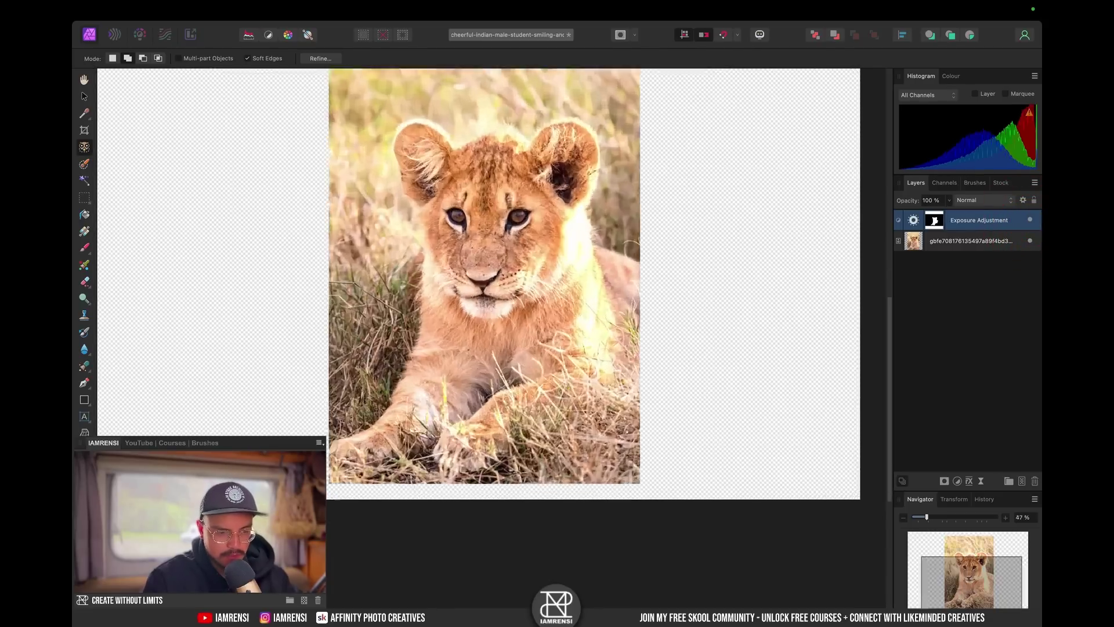
scroll(585, 424, down, 5)
scroll(585, 424, up, 2)
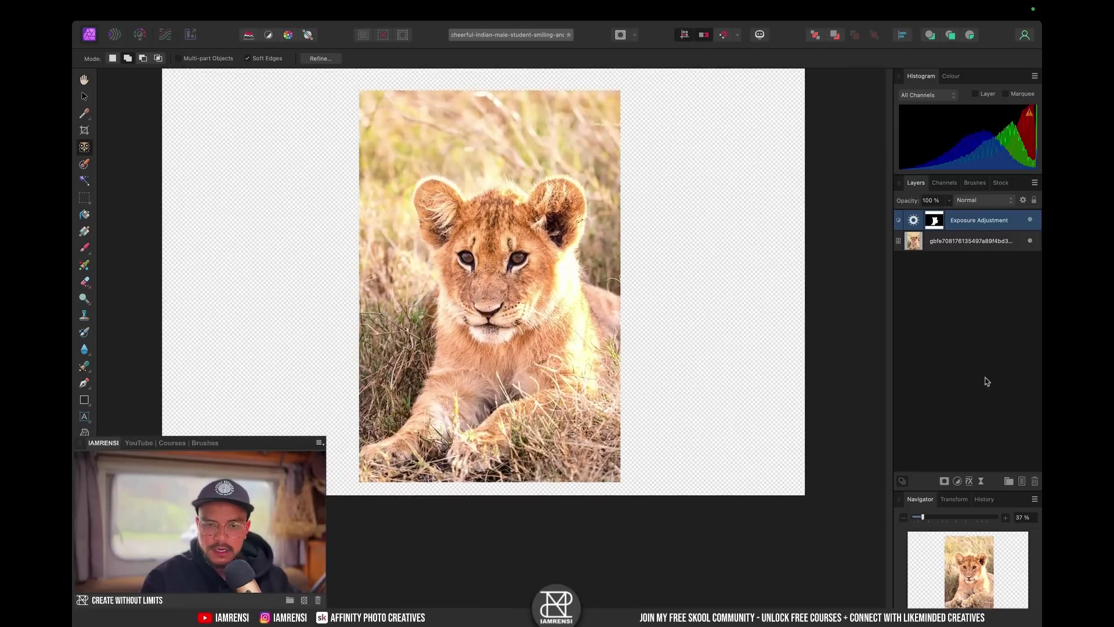
key(BackSpace)
key(BackSpace)
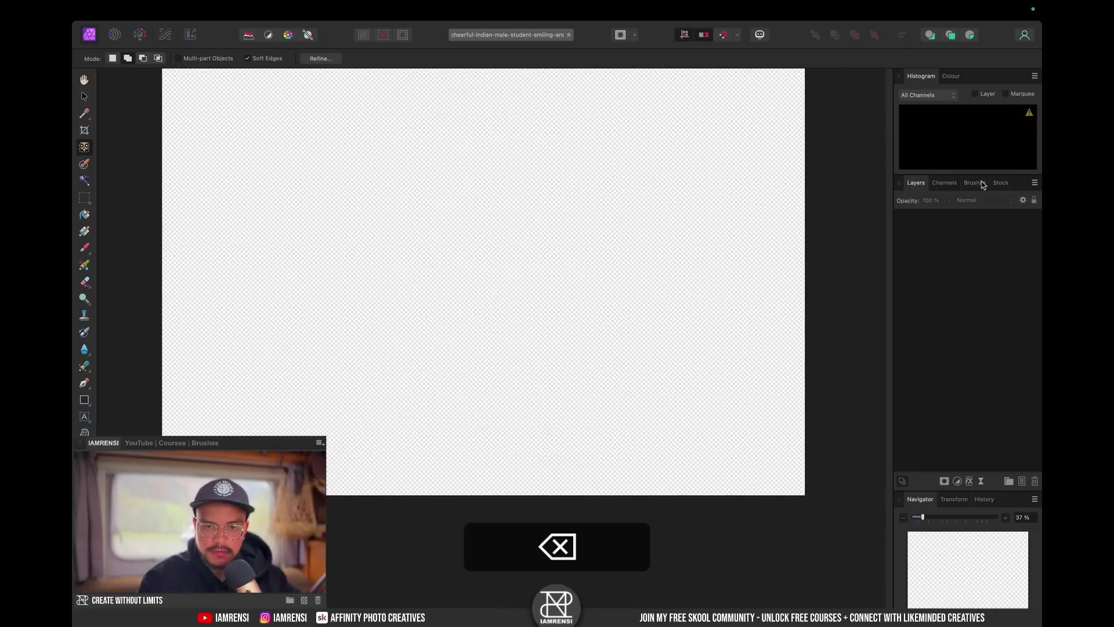
Step: Search Pixabay stock for 'tree' and place the blue-sky lone-tree photo near the canvas centre
click(1001, 183)
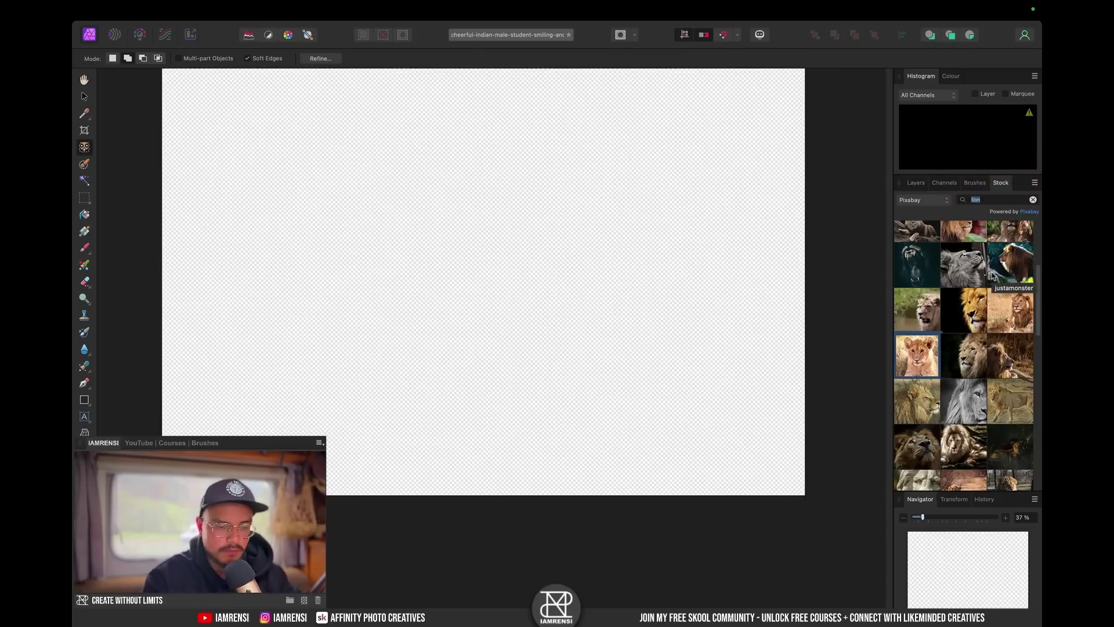
text(tree)
key(Return)
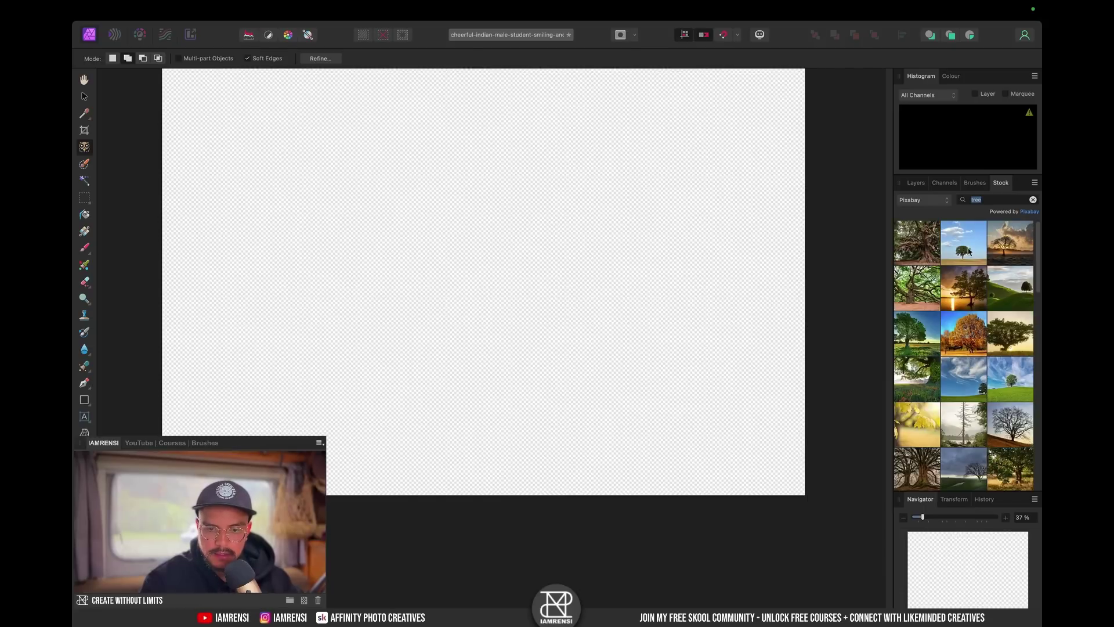
scroll(996, 398, down, 3)
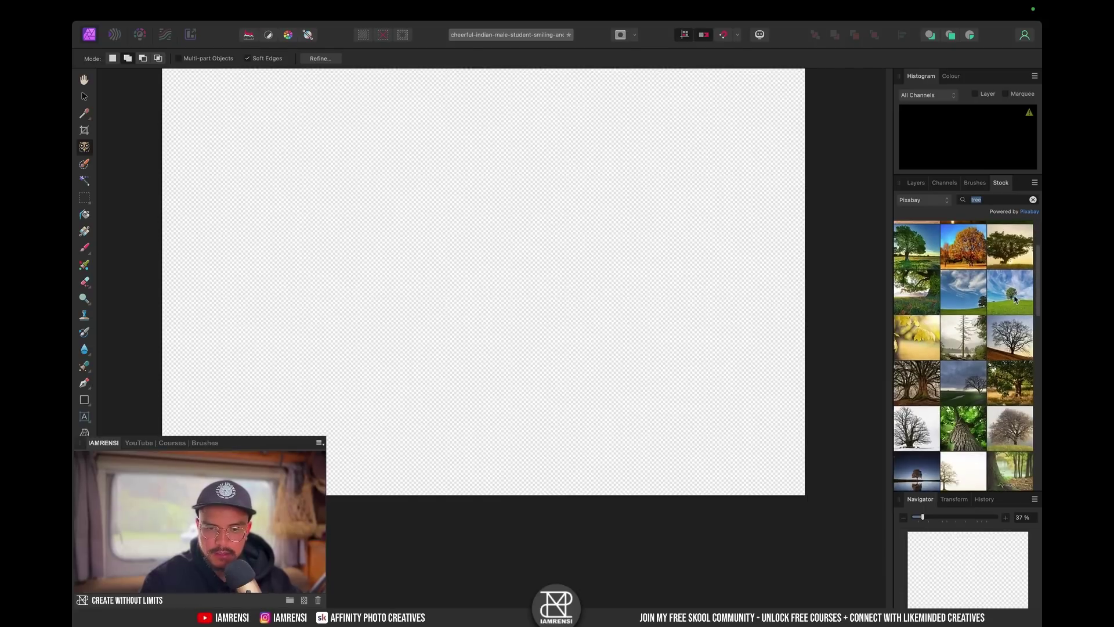
drag(1013, 306, 552, 306)
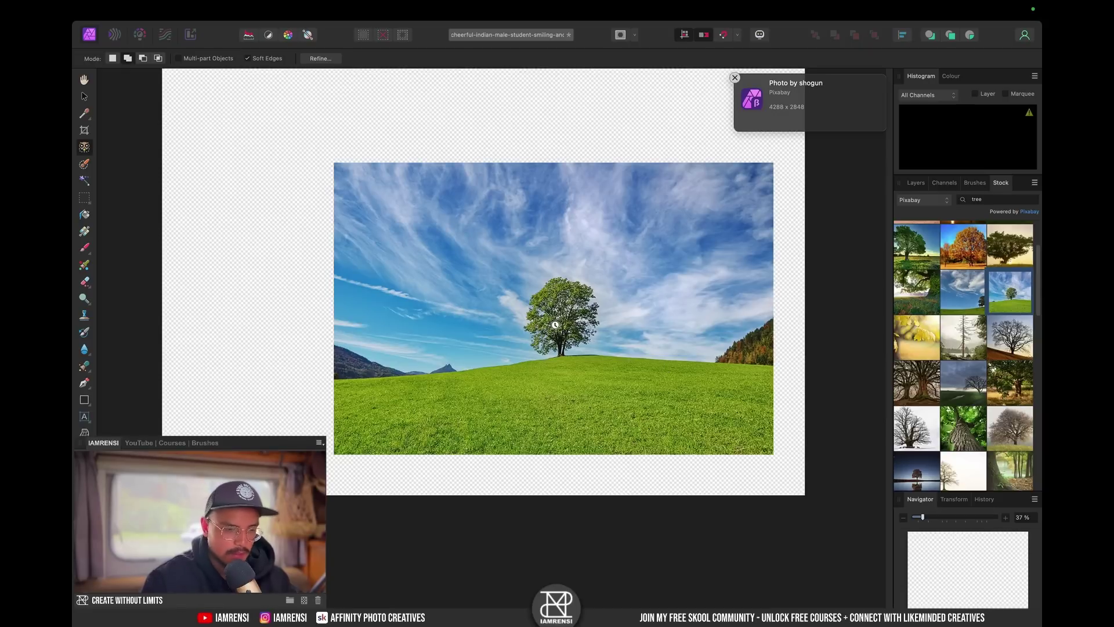
key(v)
drag(503, 290, 447, 254)
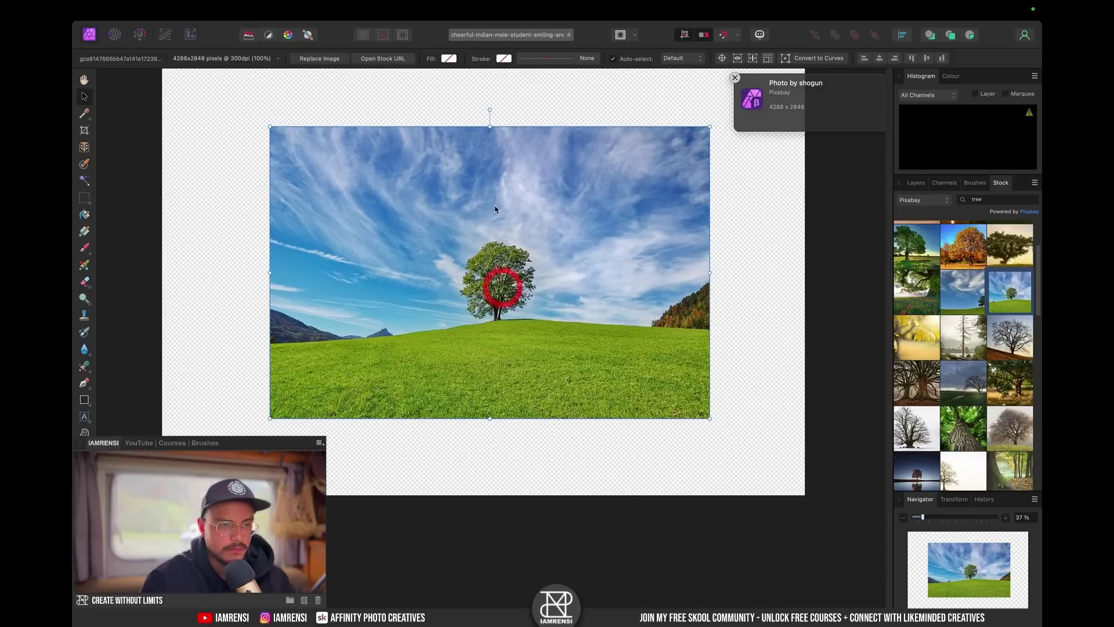
Step: Select the tree photo's subject, mask it, and invert the mask so tree and grass show
key(super+0)
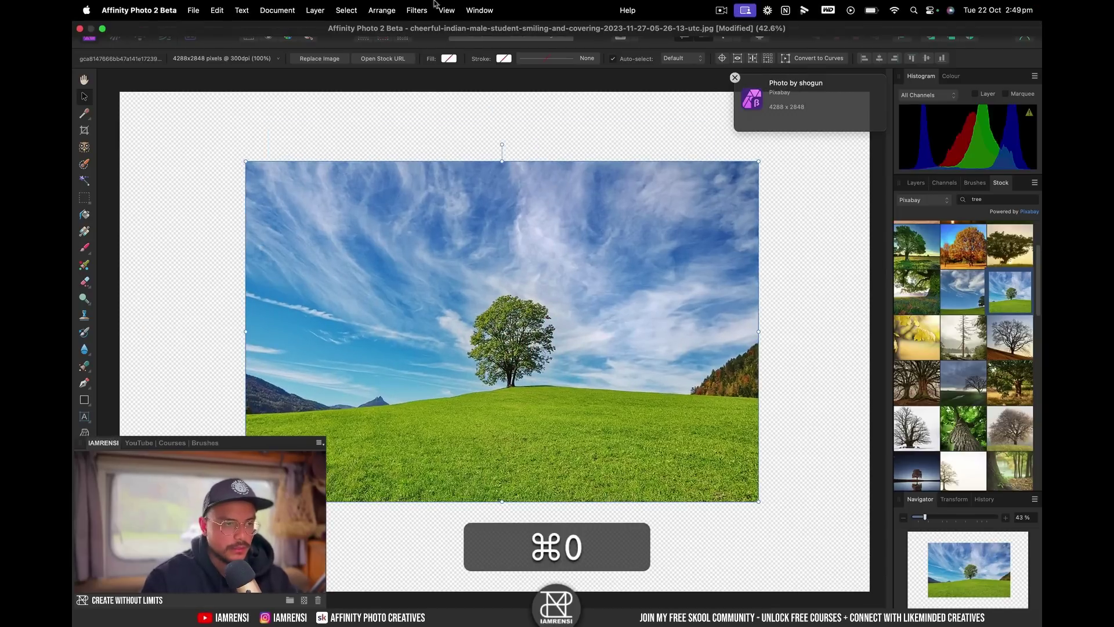
click(346, 9)
click(381, 276)
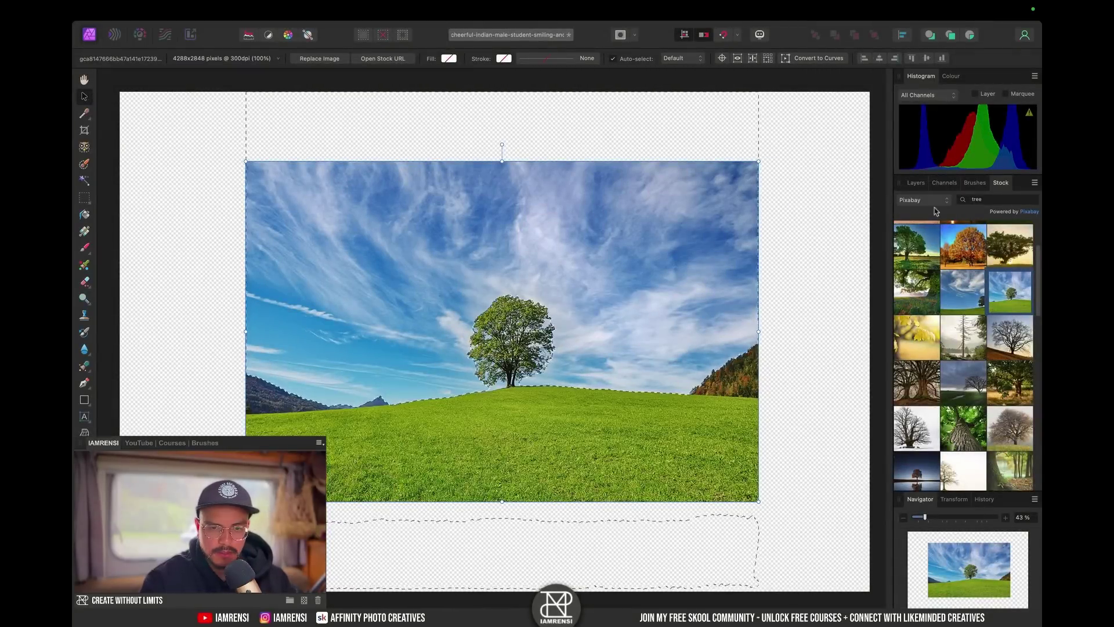
click(915, 182)
click(944, 480)
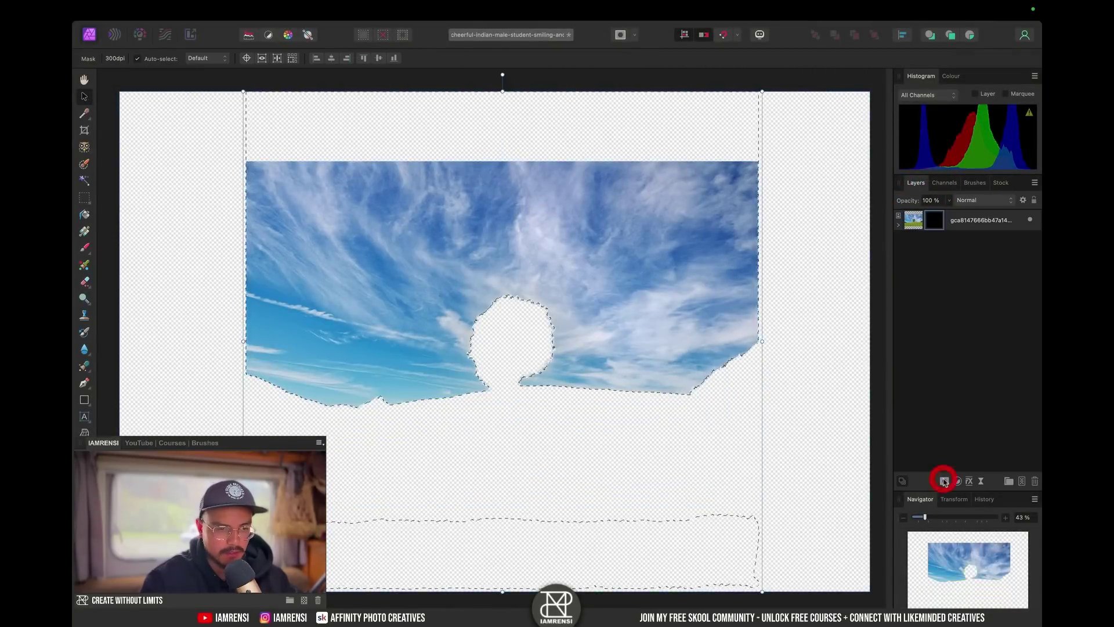
key(super+d)
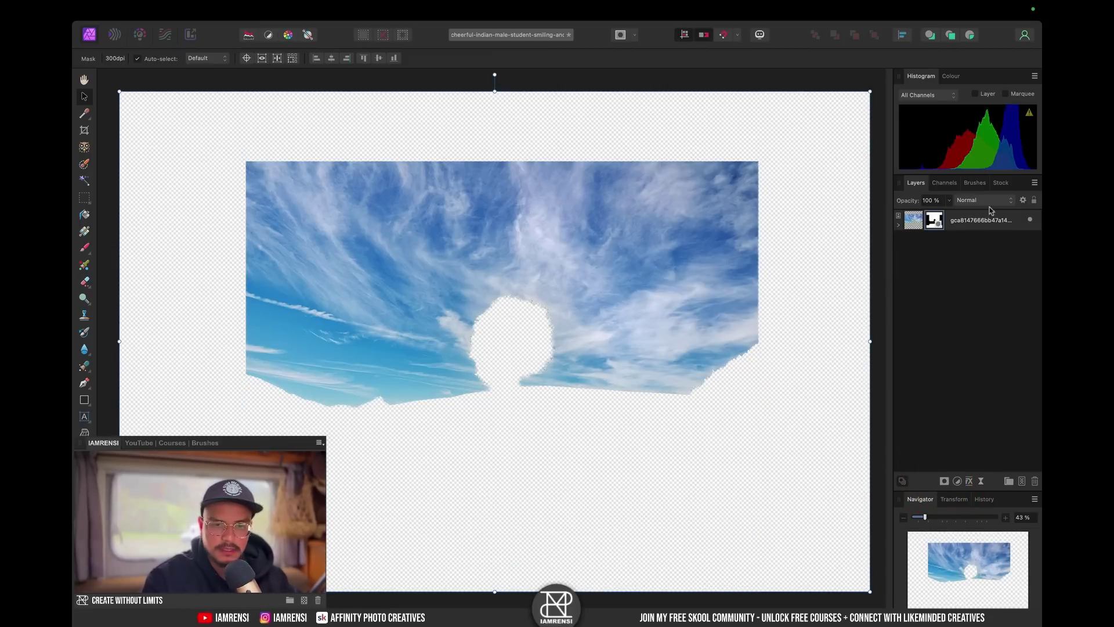
key(super+i)
Step: Inspect the cut-out, then delete the mask and the tree photo layer
scroll(473, 378, up, 1)
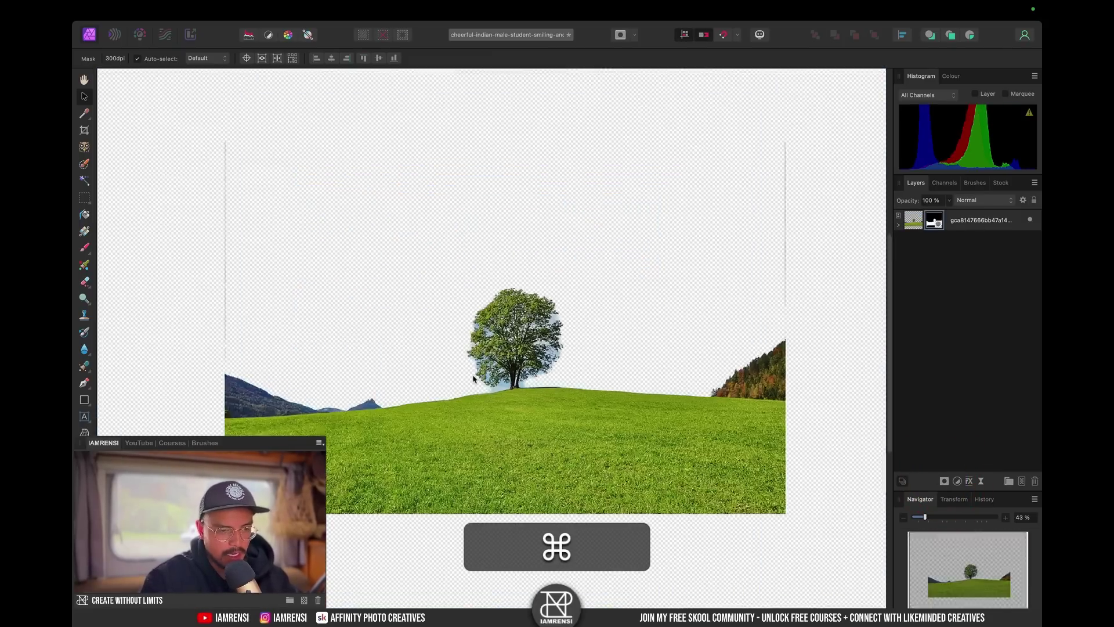
scroll(473, 378, up, 5)
scroll(605, 339, up, 2)
scroll(606, 338, right, 2)
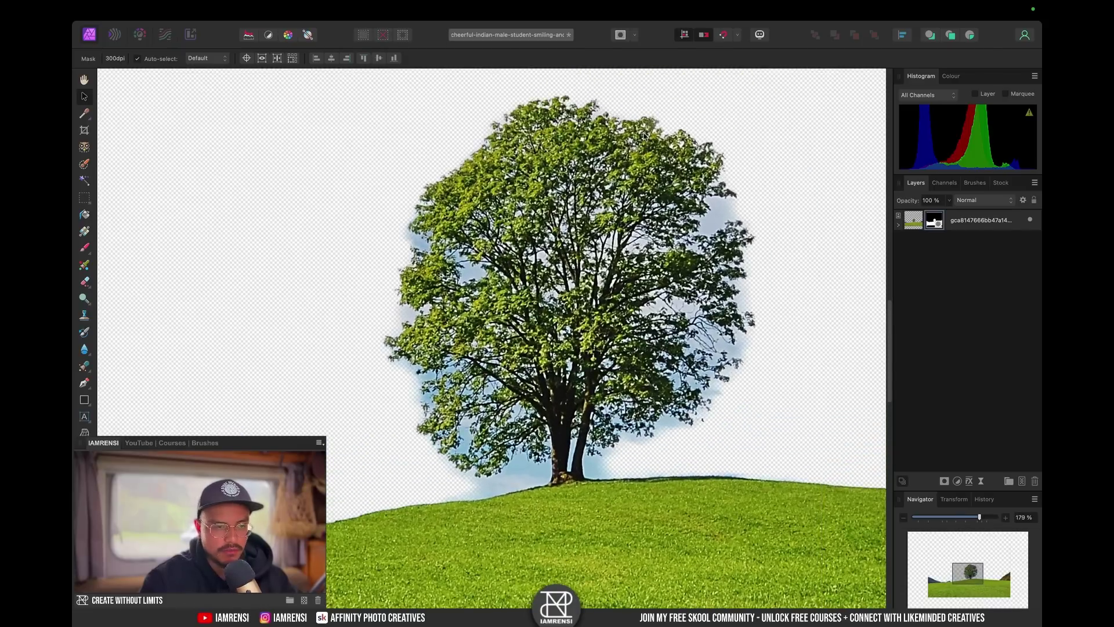
scroll(567, 444, down, 5)
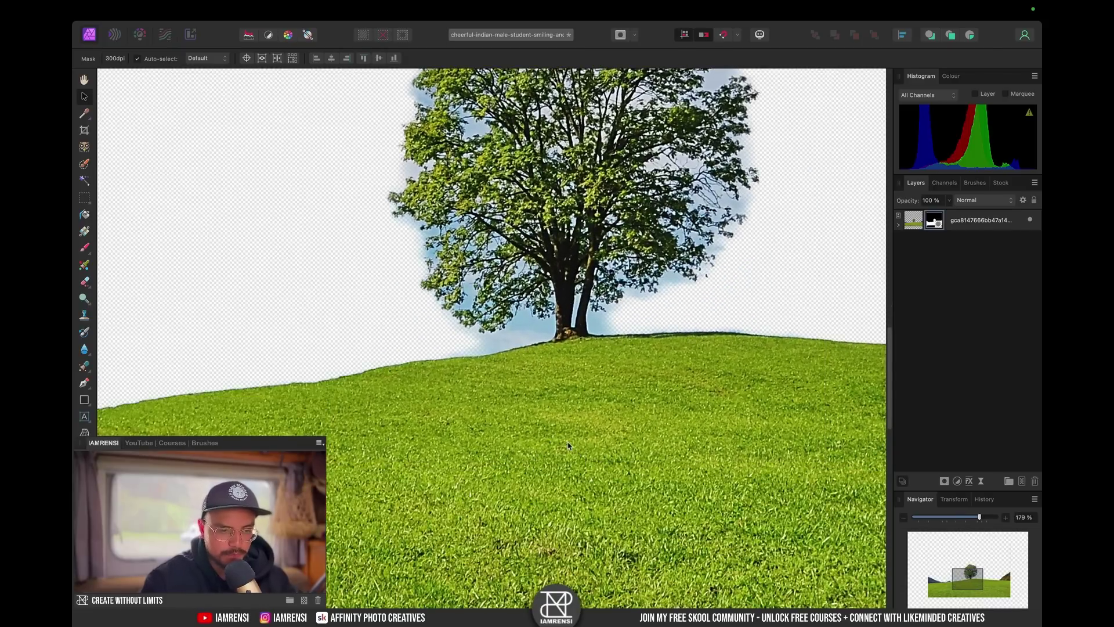
scroll(568, 445, down, 5)
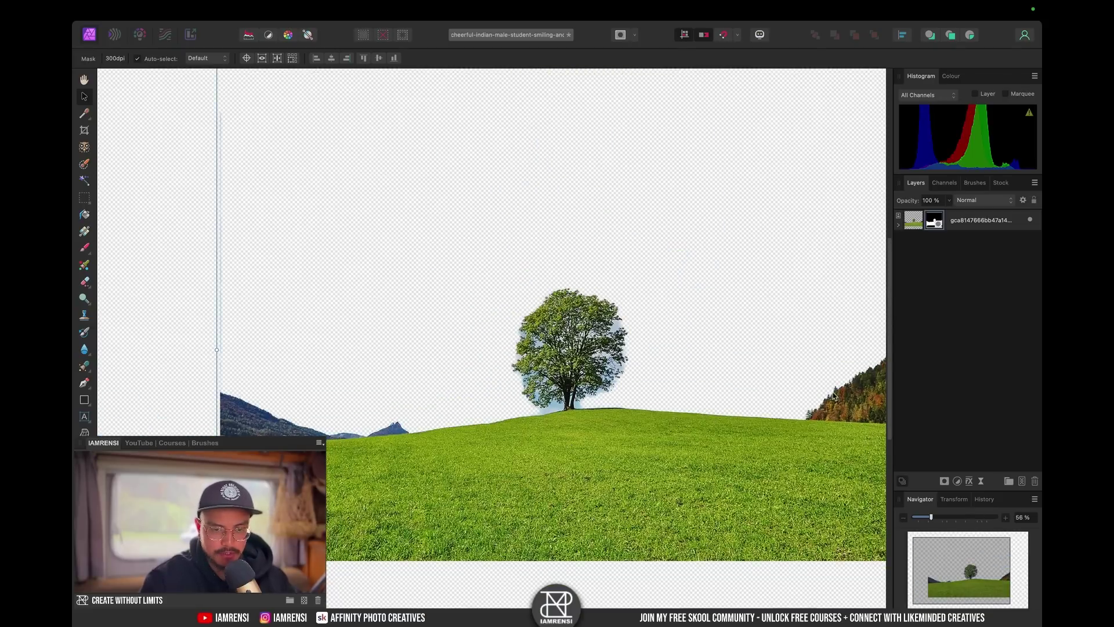
scroll(726, 398, up, 7)
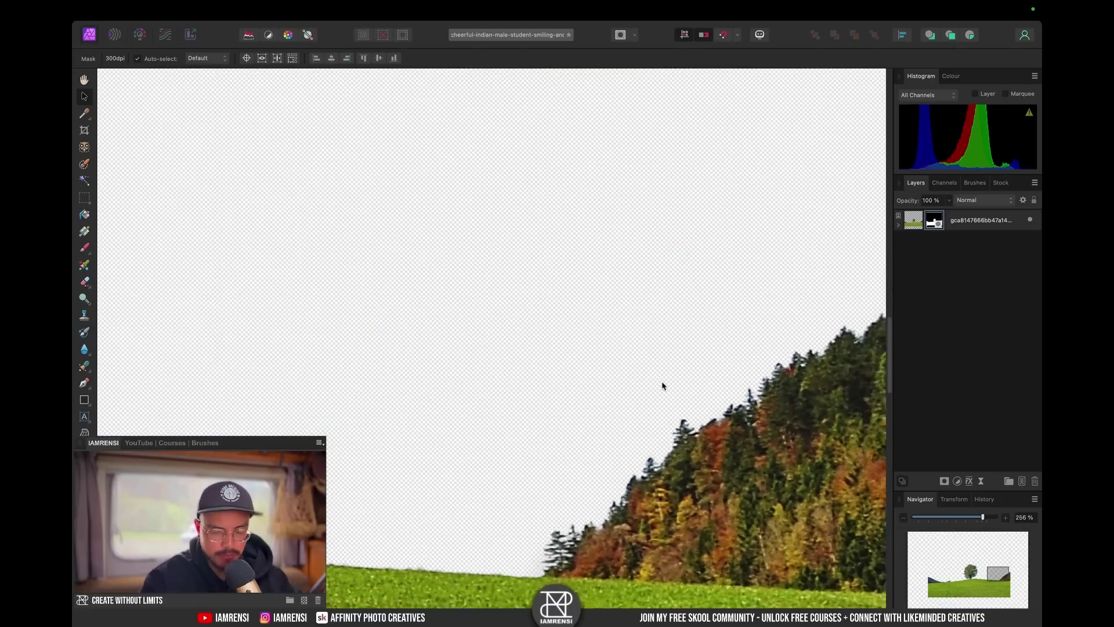
scroll(662, 386, down, 5)
scroll(663, 386, left, 10)
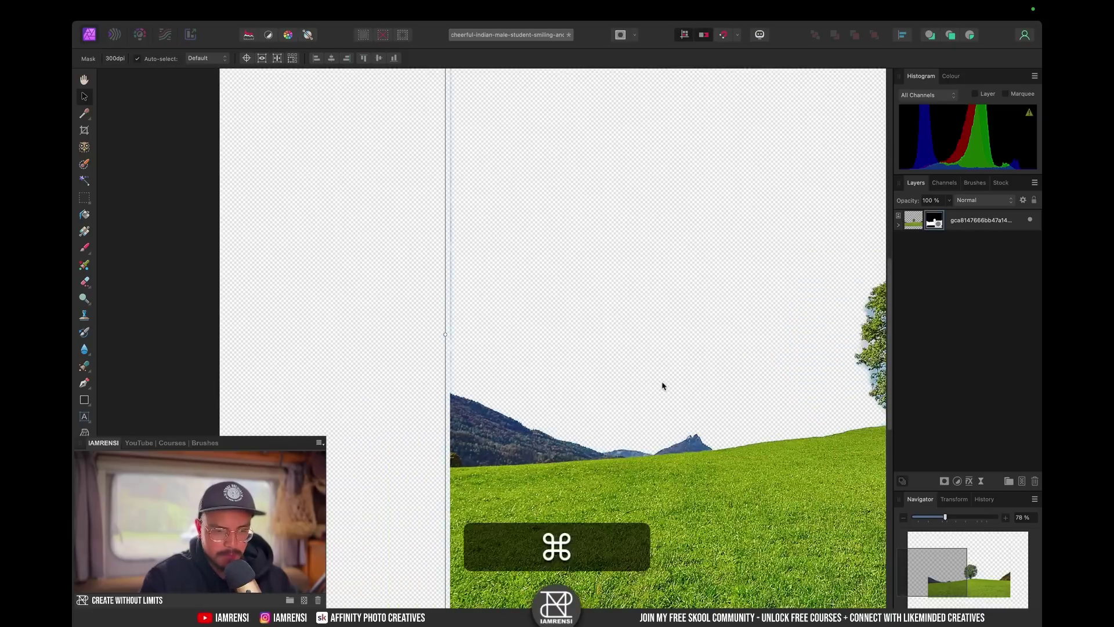
key(super+0)
click(913, 222)
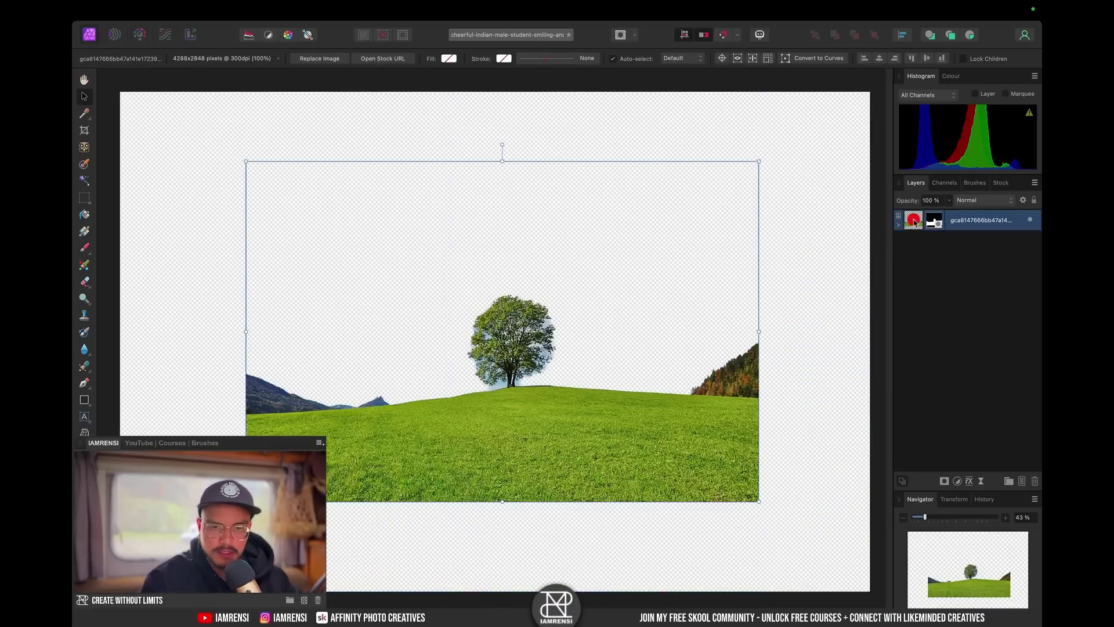
click(936, 221)
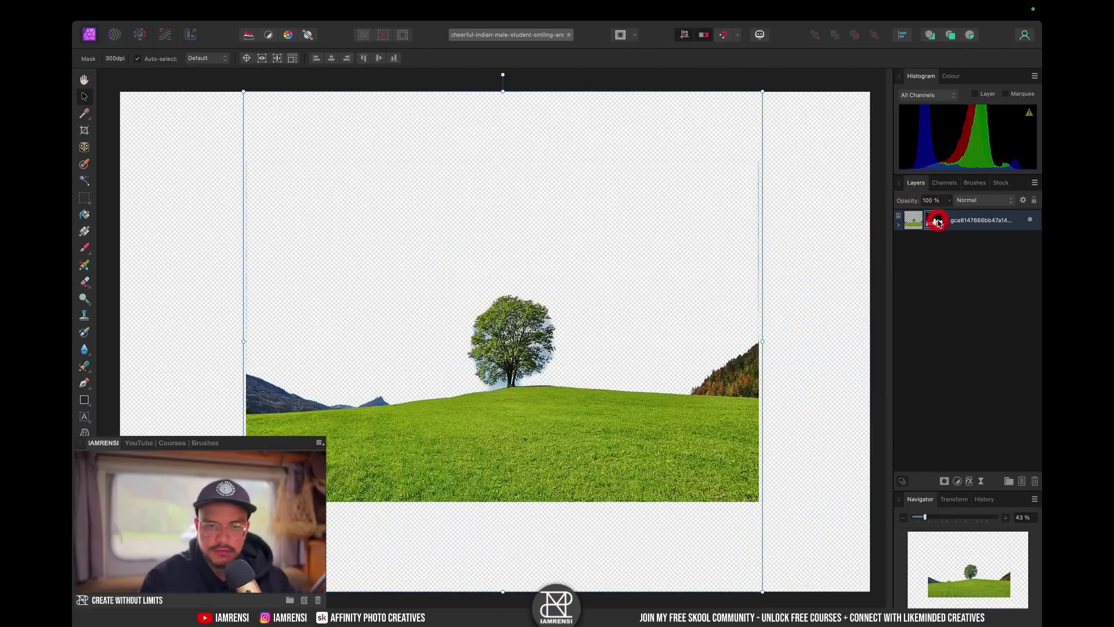
key(BackSpace)
key(BackSpace)
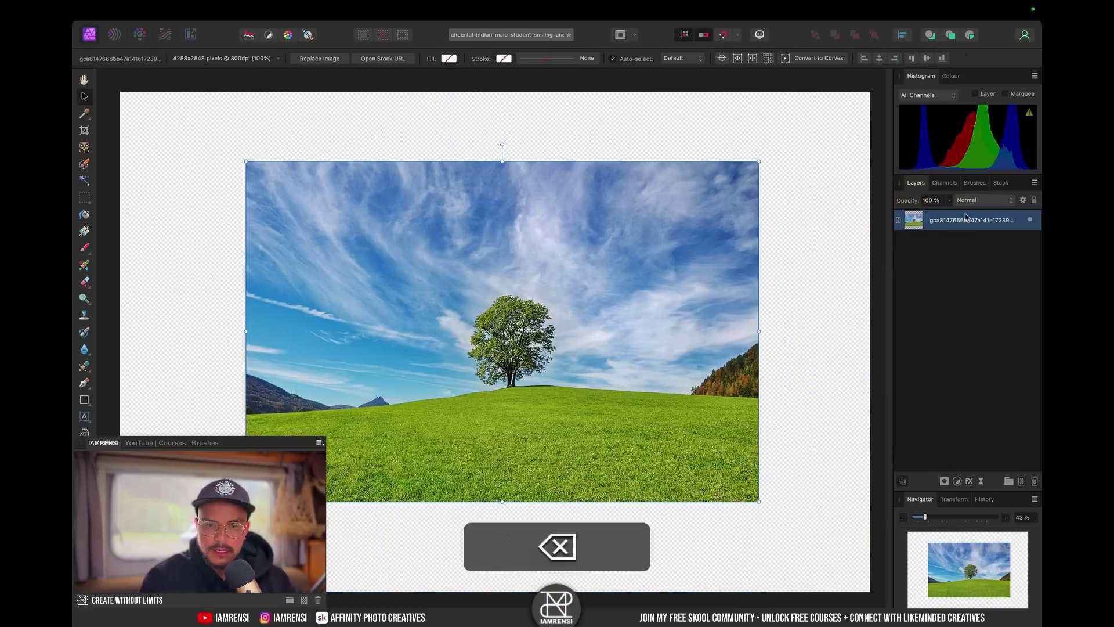
click(1000, 183)
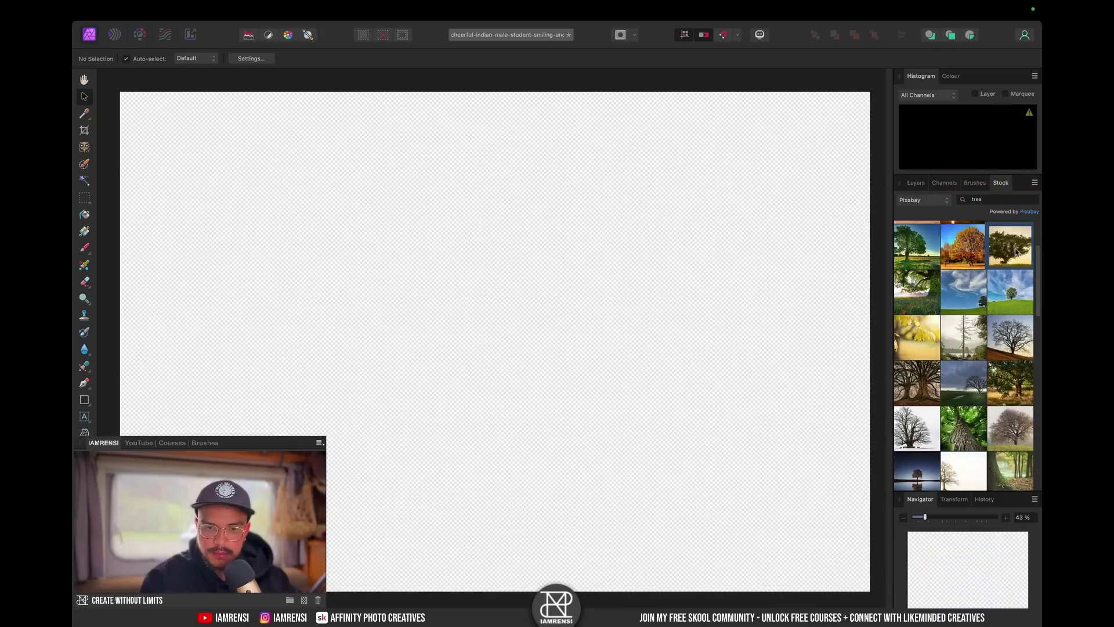
Step: Place the sunset spreading-tree photo from Stock and scale it down on the canvas
click(567, 328)
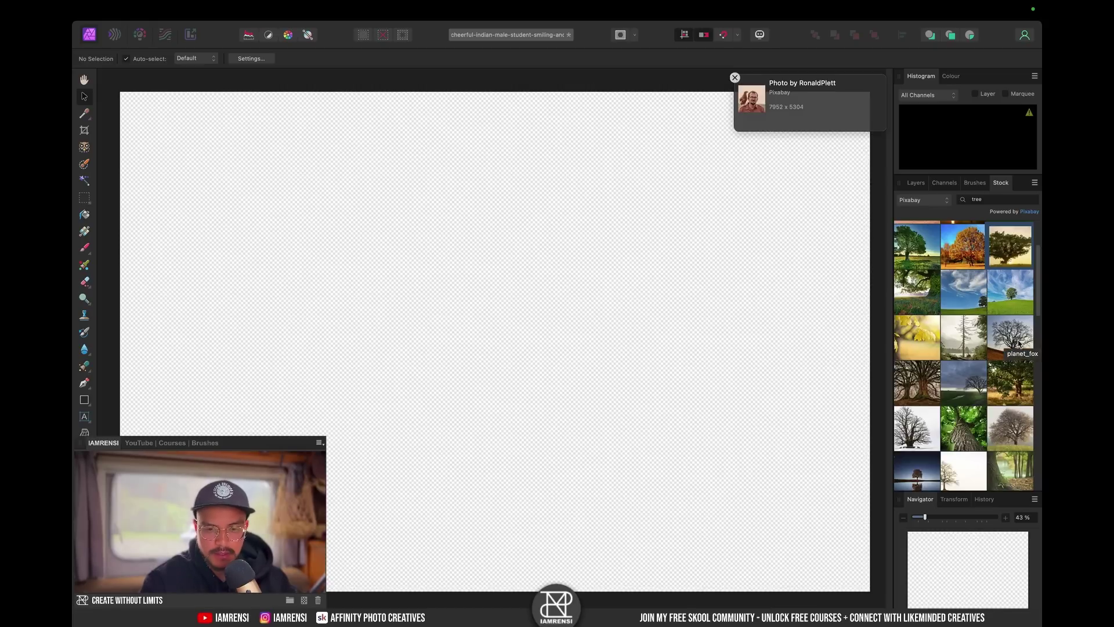
key(super+minus)
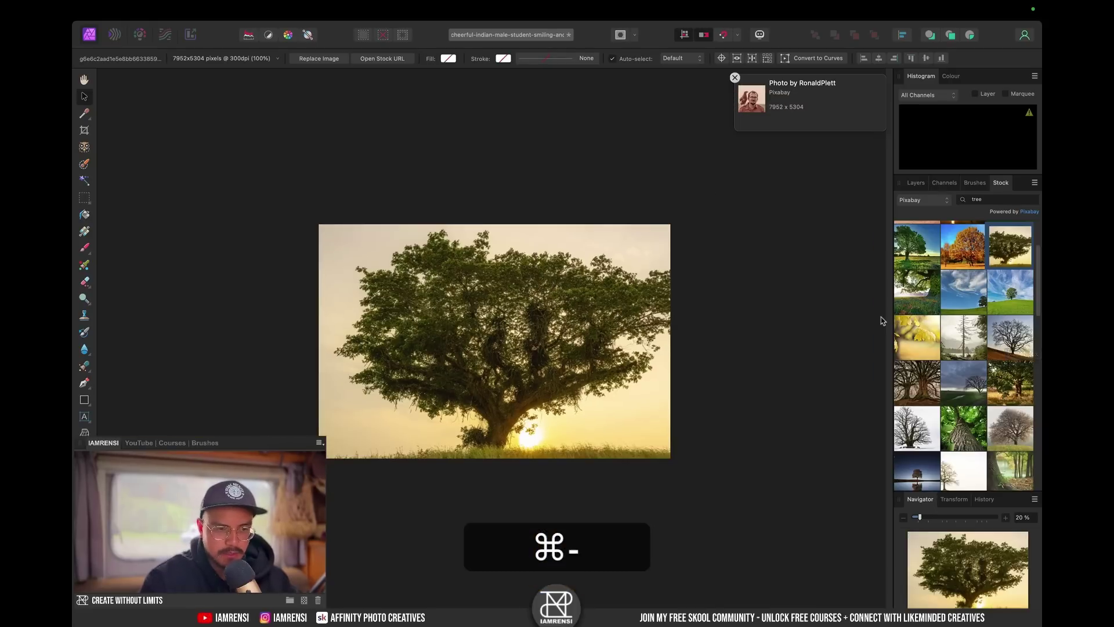
click(916, 183)
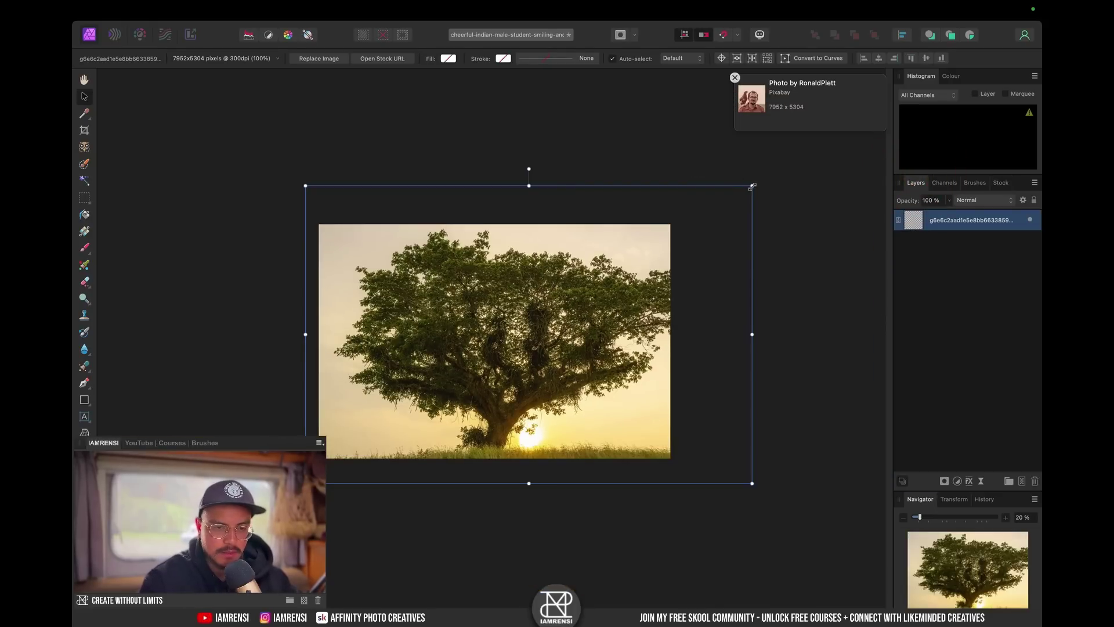
drag(752, 186, 671, 226)
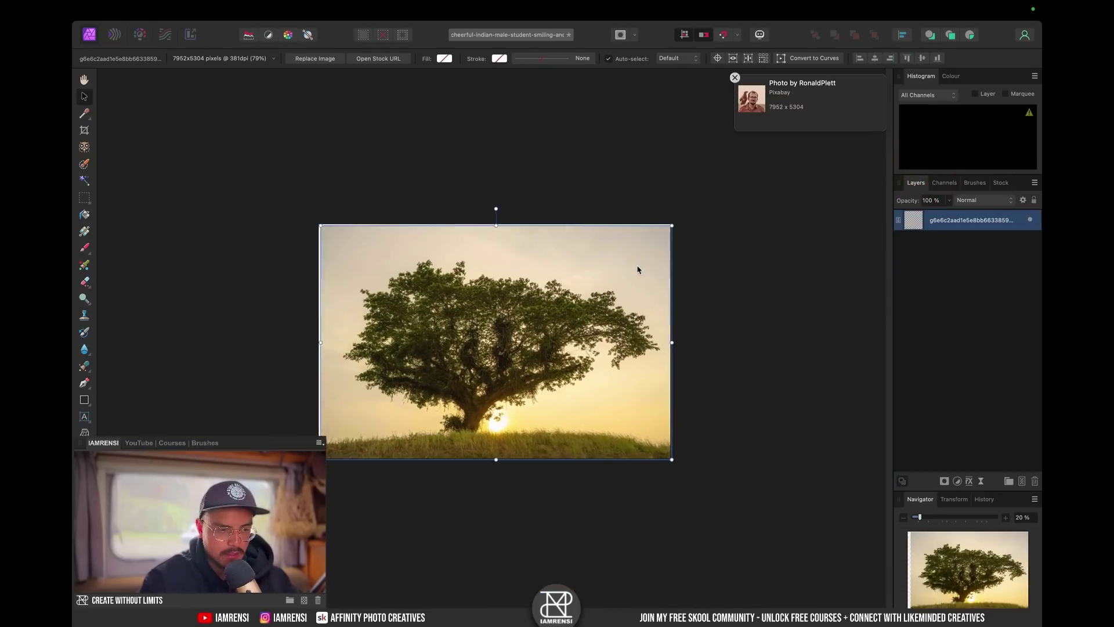
drag(636, 266, 634, 266)
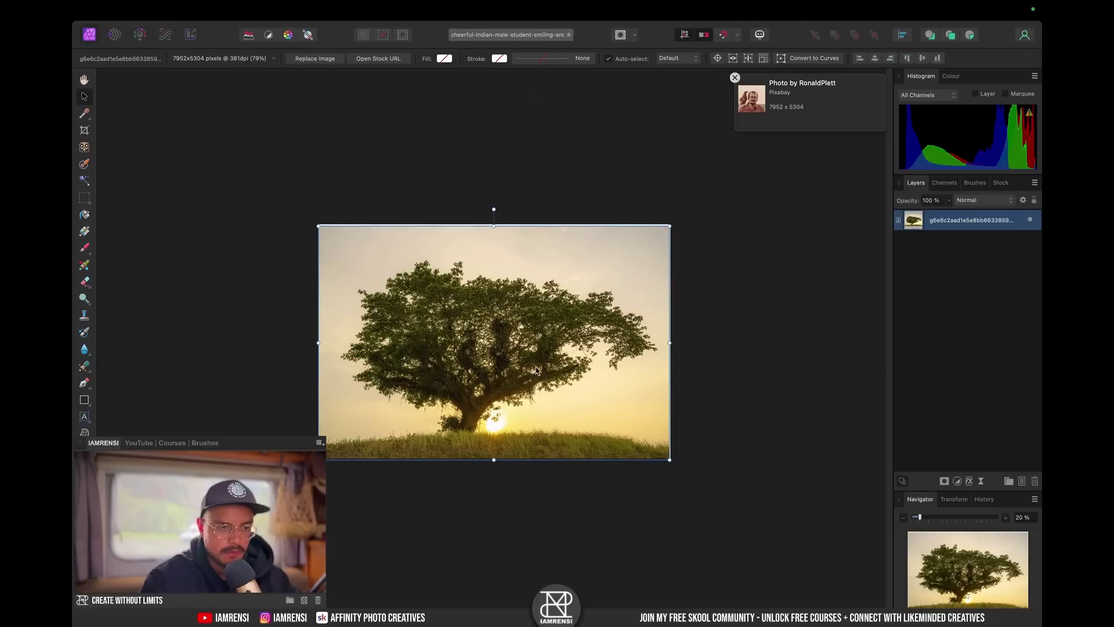
Step: Select the tree as the subject and mask the layer to hide the grass
click(347, 10)
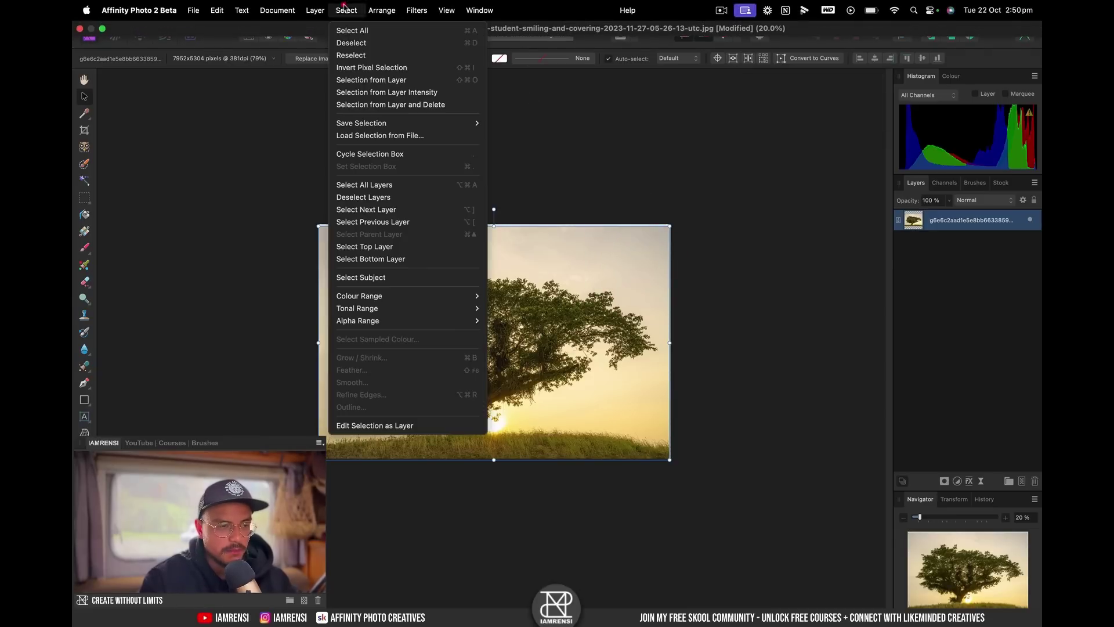
click(376, 277)
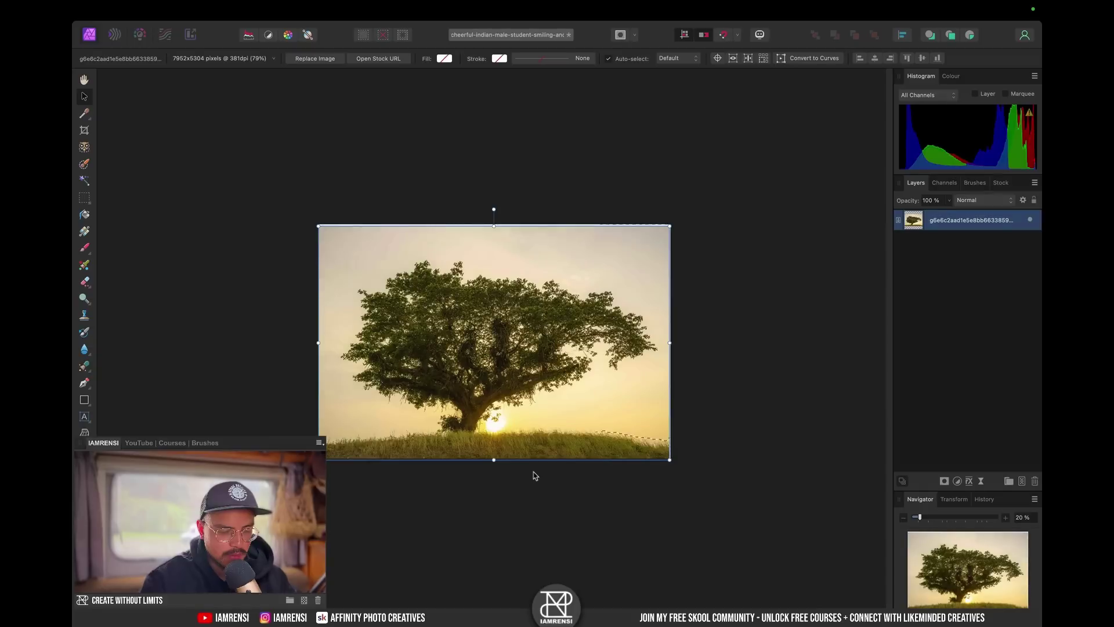
scroll(503, 410, up, 1)
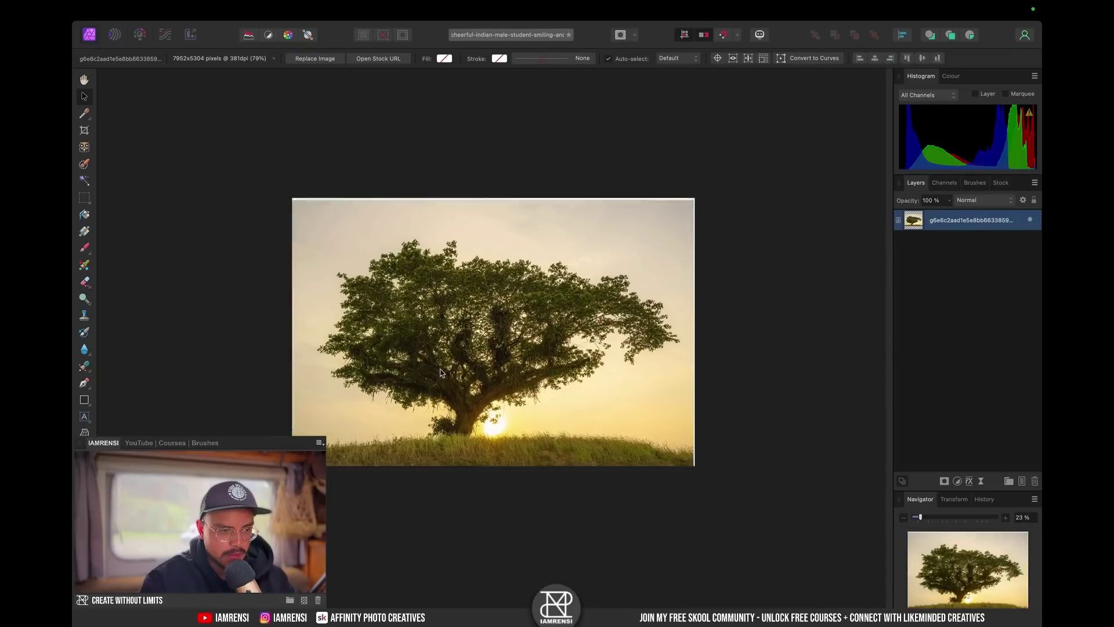
scroll(441, 370, up, 3)
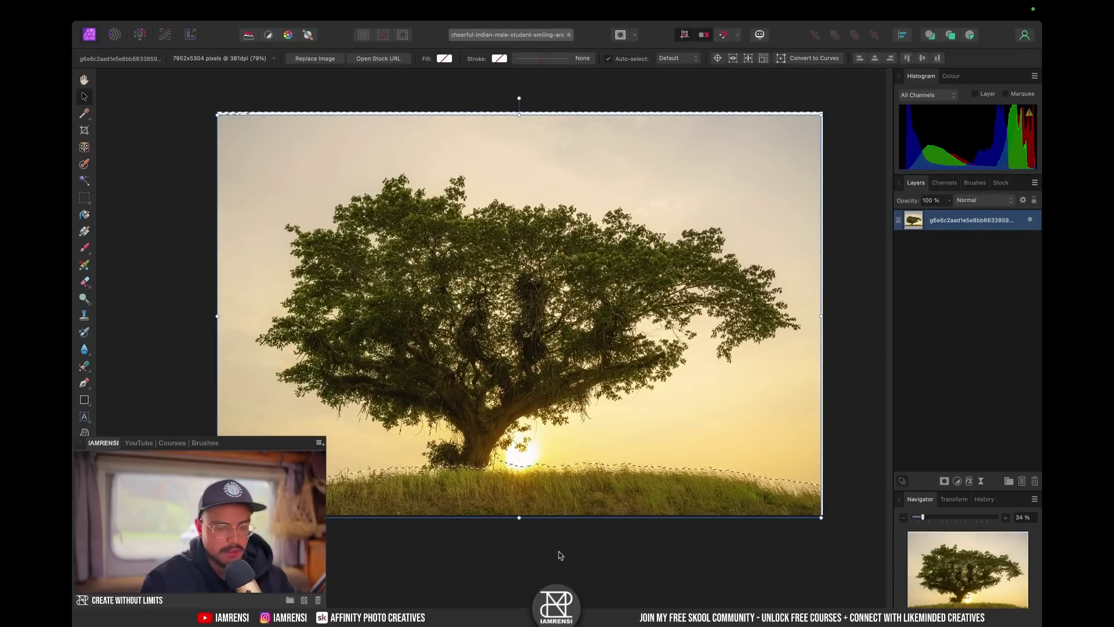
click(944, 481)
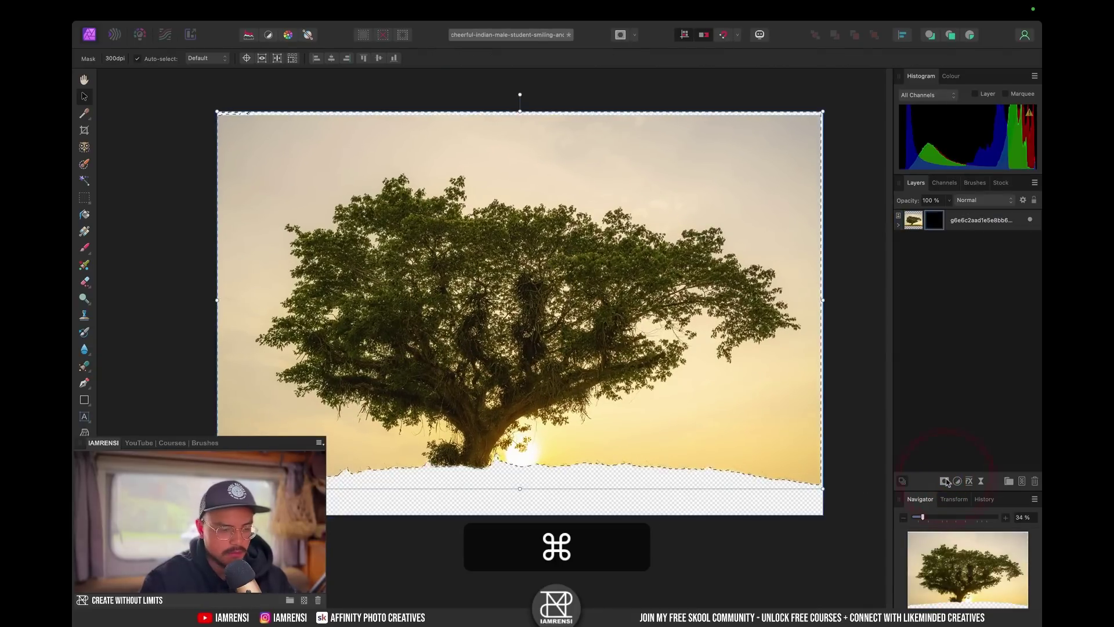
Step: Undo the grass mask and clear the selection
key(super+d)
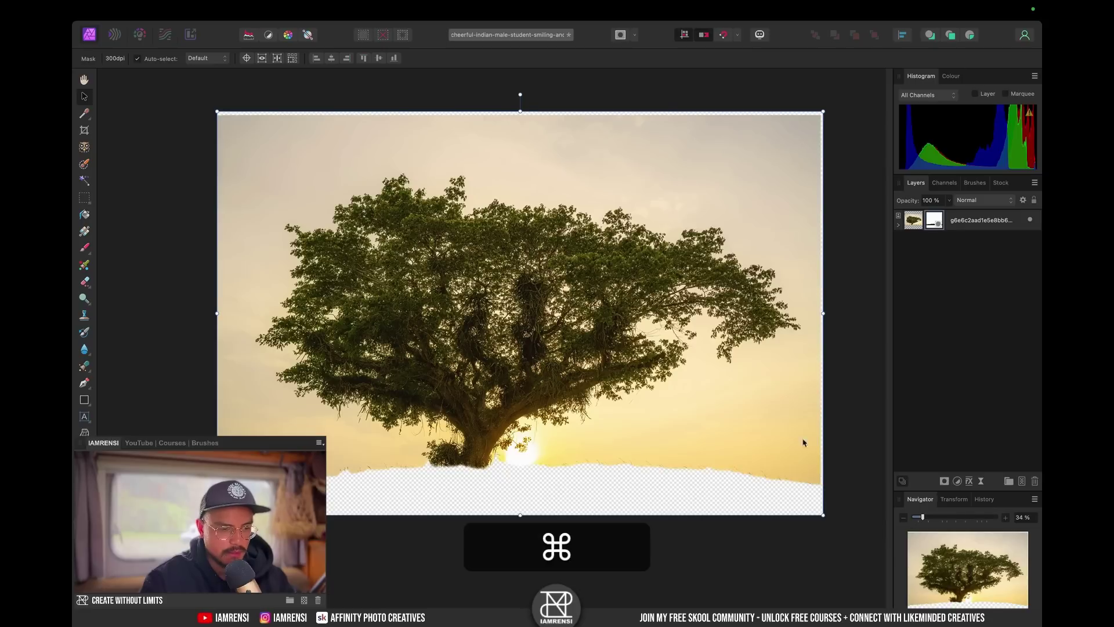
key(super+z)
key(super+z)
key(super+d)
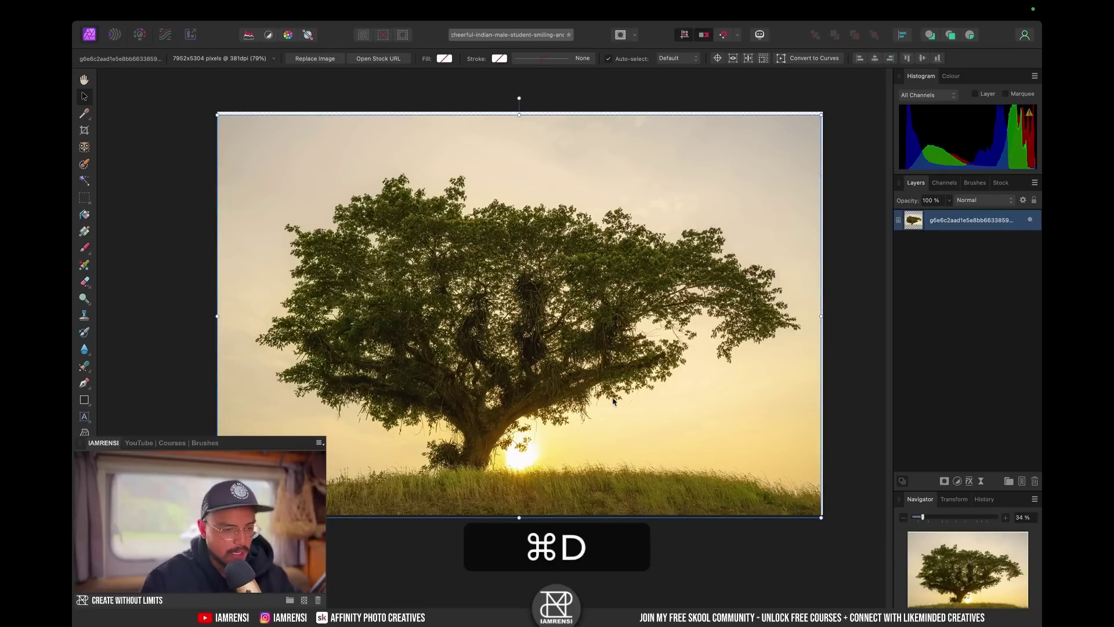
Step: Paint a selection over the tree's canopy and trunk with the Selection Brush, then open Refine
click(85, 148)
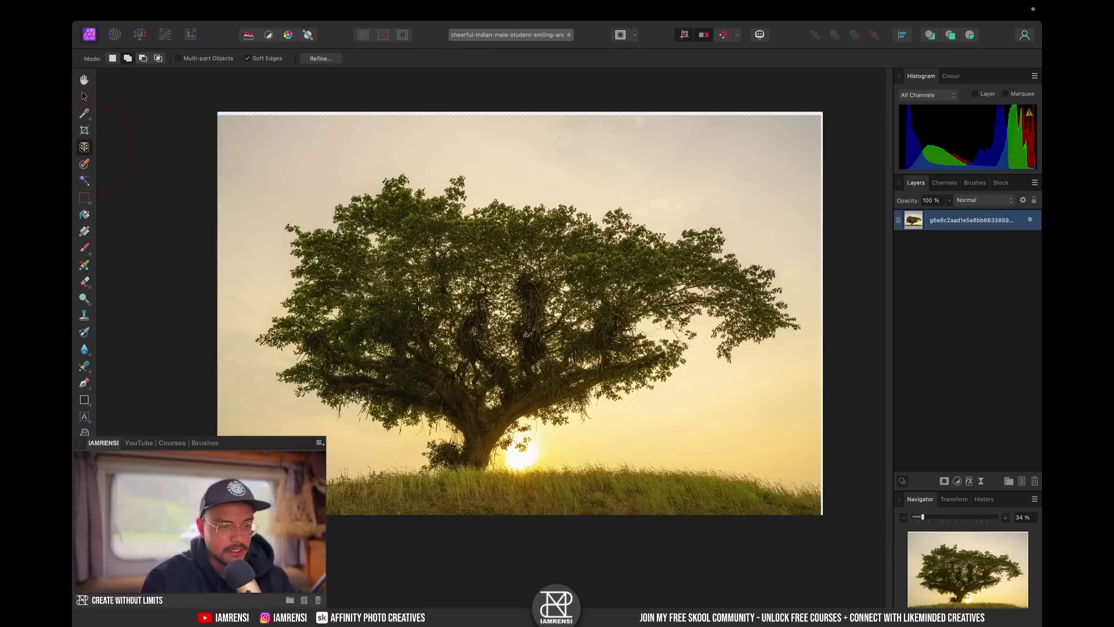
drag(418, 301, 431, 309)
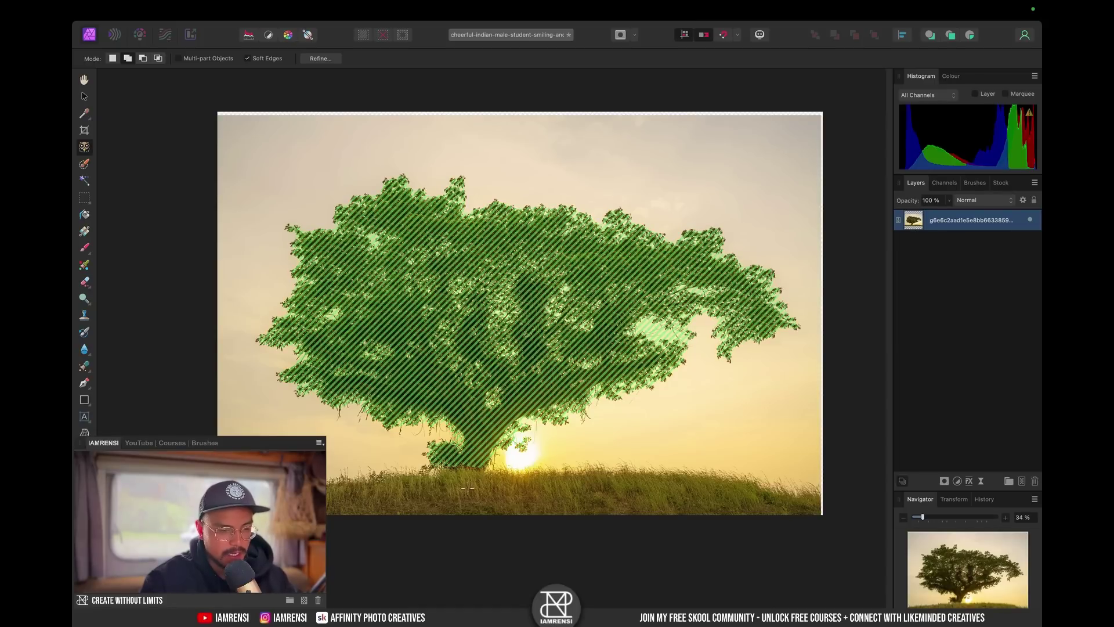
key(super+shift+i)
key(super+z)
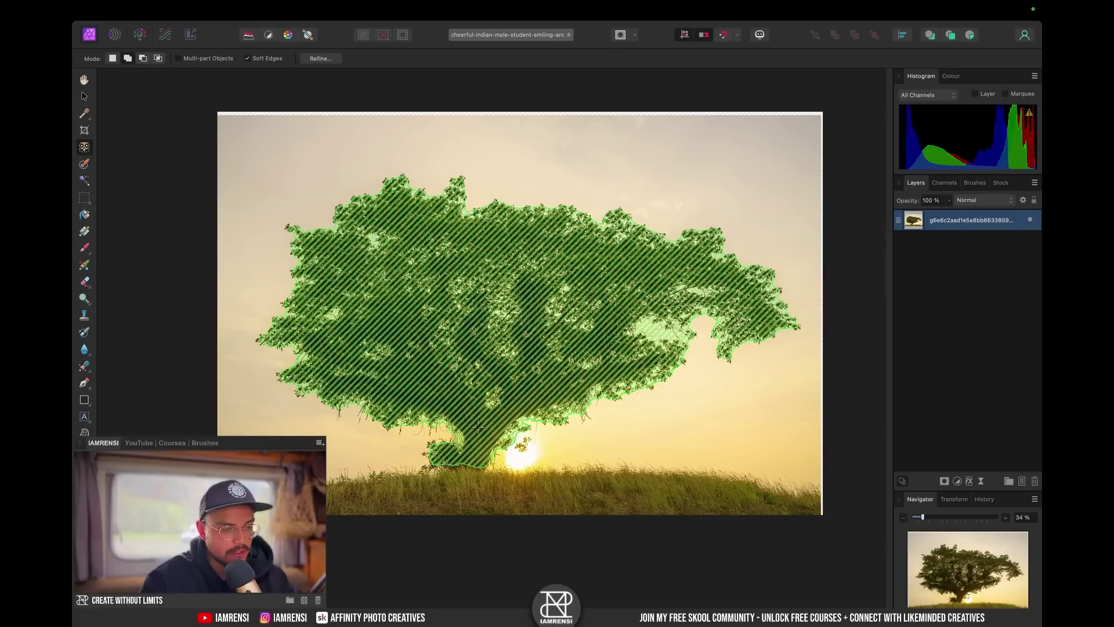
click(492, 238)
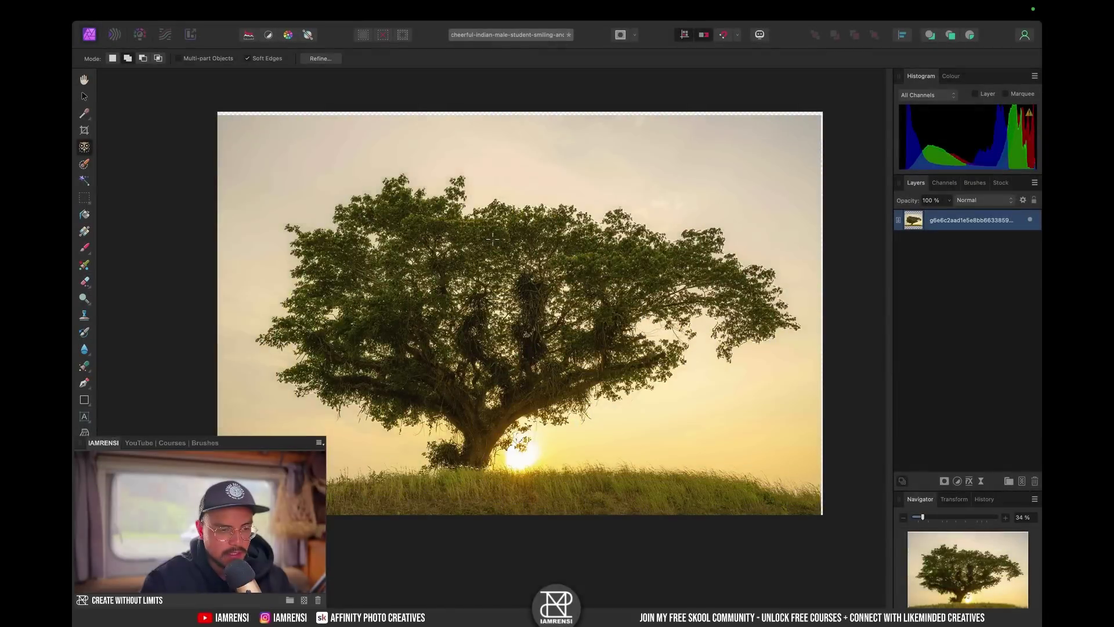
Step: Refine the tree selection's foliage, trunk and branch edges with a 354 px refine brush
click(319, 58)
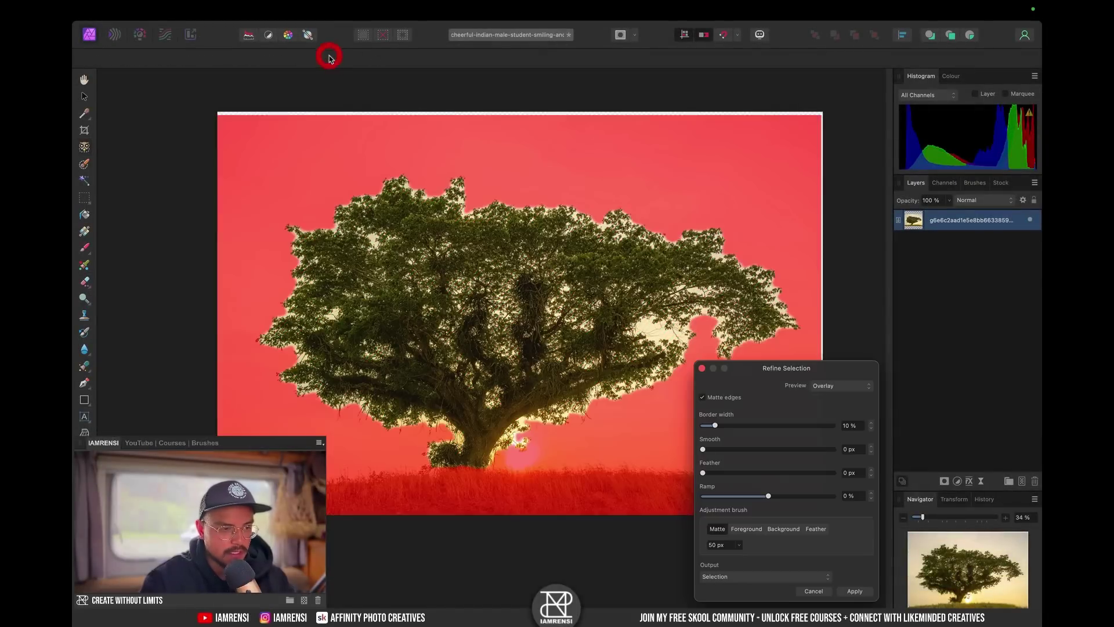
key(])
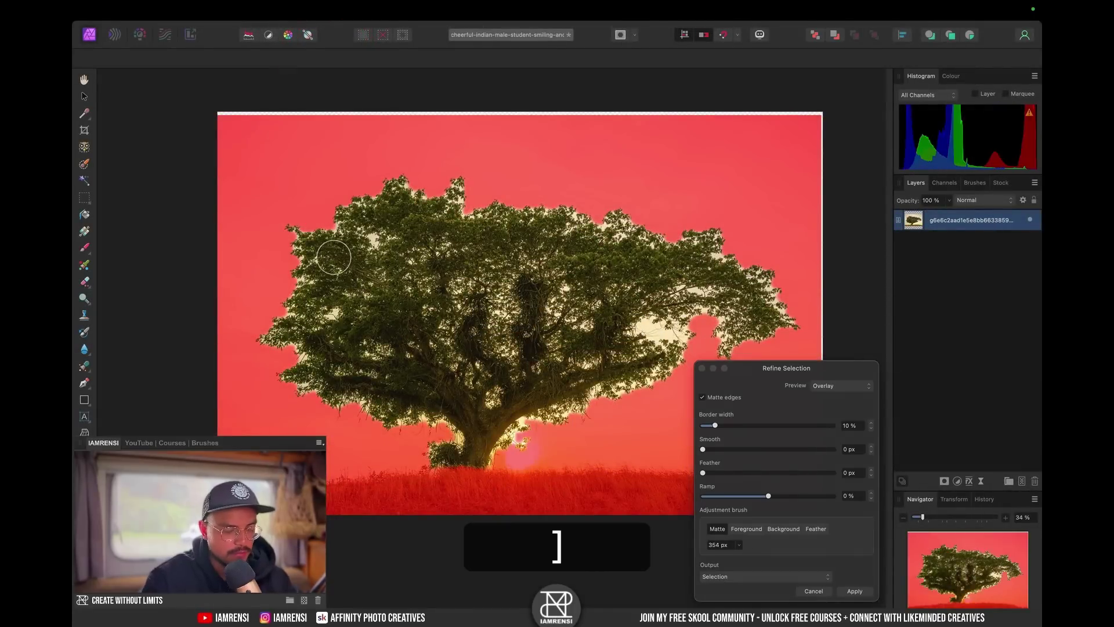
mouse_move(448, 449)
mouse_down()
mouse_move(434, 408)
mouse_move(324, 401)
mouse_move(278, 335)
mouse_move(347, 347)
mouse_move(299, 244)
mouse_move(310, 204)
mouse_move(363, 302)
mouse_move(391, 250)
mouse_move(353, 201)
mouse_move(474, 186)
mouse_move(512, 233)
mouse_move(473, 191)
mouse_move(429, 351)
mouse_move(492, 303)
mouse_move(394, 270)
mouse_up()
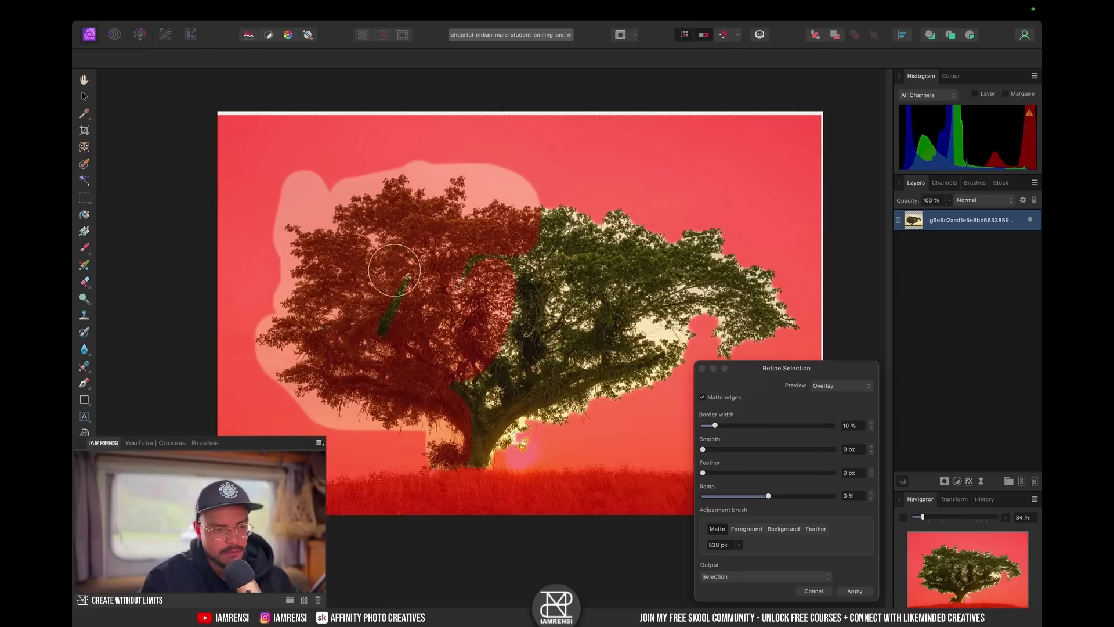
mouse_move(406, 354)
mouse_down()
mouse_move(488, 393)
mouse_move(507, 422)
mouse_move(498, 453)
mouse_move(681, 380)
mouse_move(687, 357)
mouse_move(617, 330)
mouse_move(591, 362)
mouse_move(504, 389)
mouse_move(662, 343)
mouse_move(500, 365)
mouse_move(533, 211)
mouse_move(486, 275)
mouse_move(459, 269)
mouse_move(547, 232)
mouse_move(663, 233)
mouse_move(567, 200)
mouse_move(728, 261)
mouse_move(766, 286)
mouse_move(782, 322)
mouse_move(714, 343)
mouse_move(734, 301)
mouse_move(631, 285)
mouse_move(549, 352)
mouse_move(534, 291)
mouse_move(583, 271)
mouse_up()
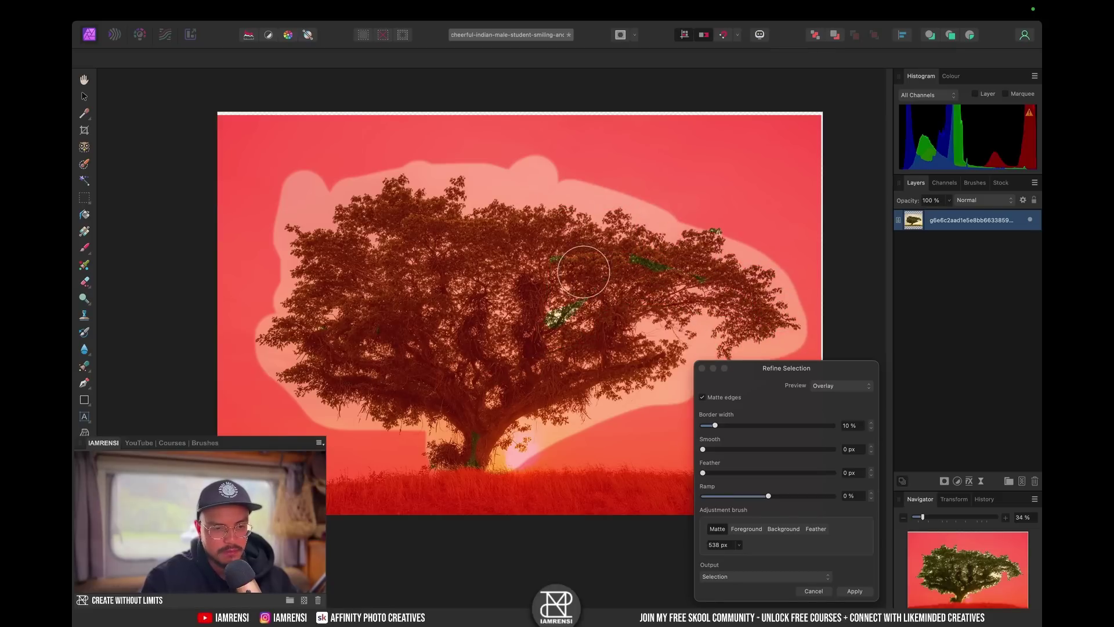
drag(712, 270, 690, 272)
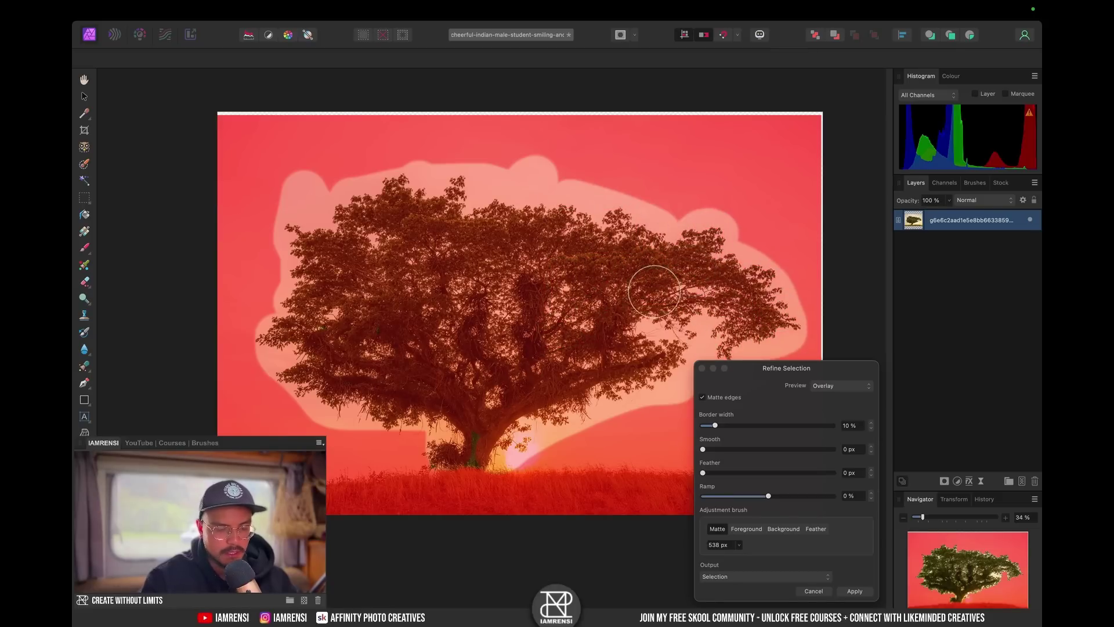
drag(470, 439, 461, 401)
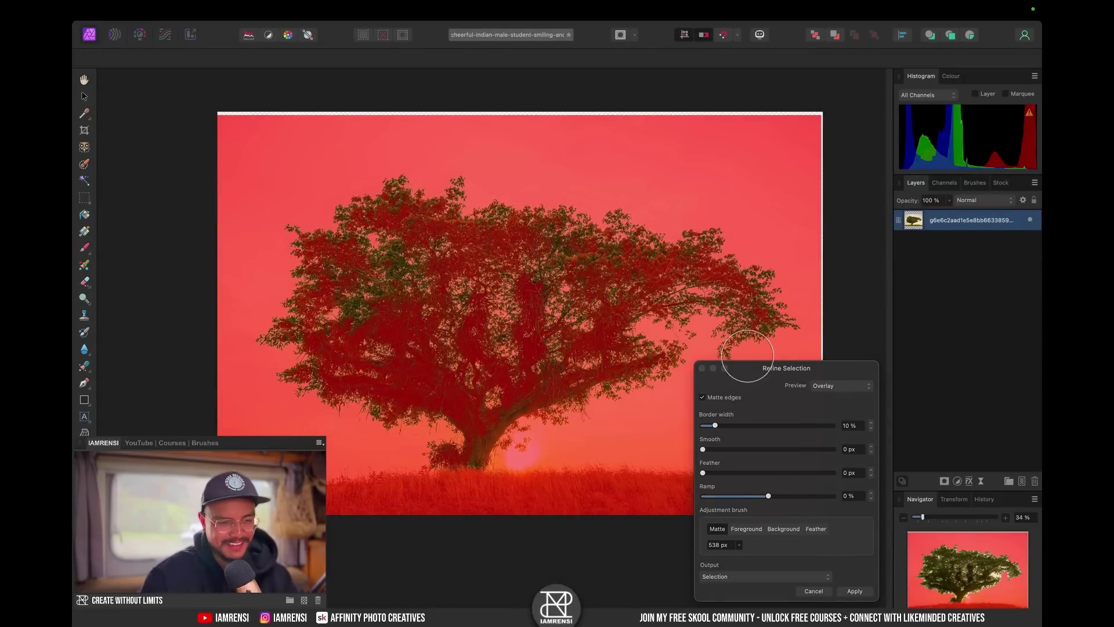
Step: Undo the refinement, close Refine Selection, deselect, and delete the tree image layer
key(super+z)
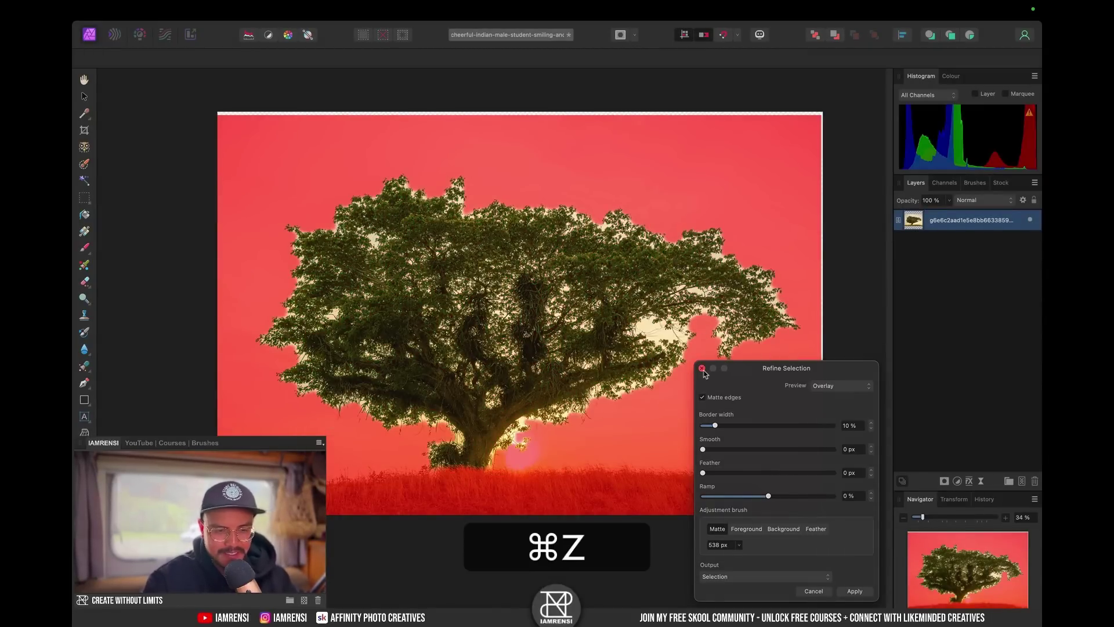
click(702, 368)
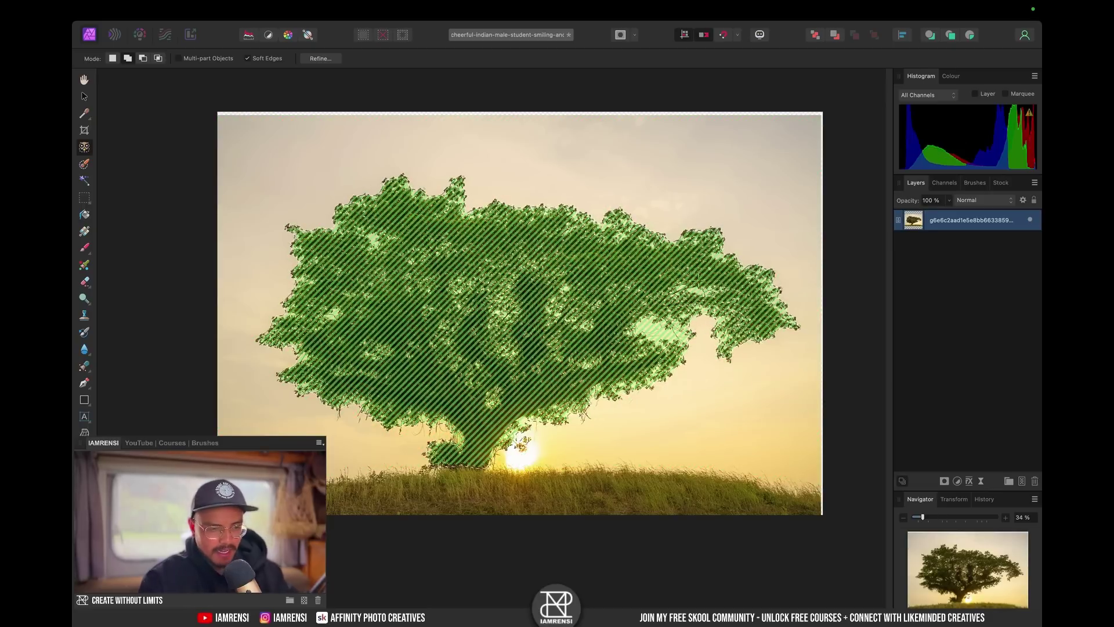
key(super+d)
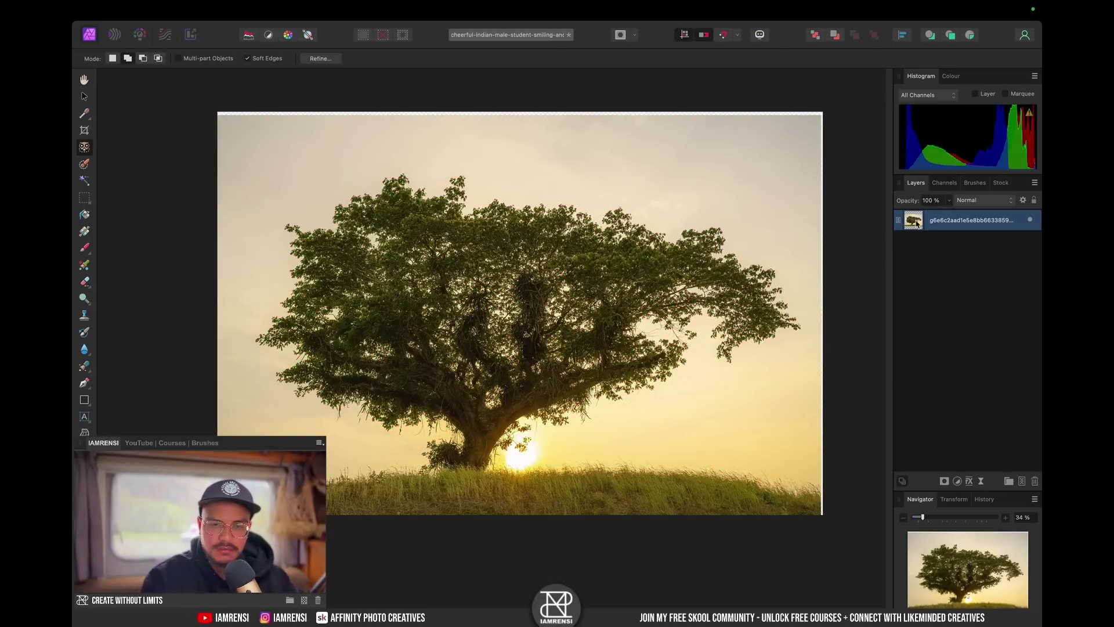
key(BackSpace)
click(977, 183)
Step: Search Pixabay stock for 'car' and drag the red convertible photo onto the canvas
click(944, 182)
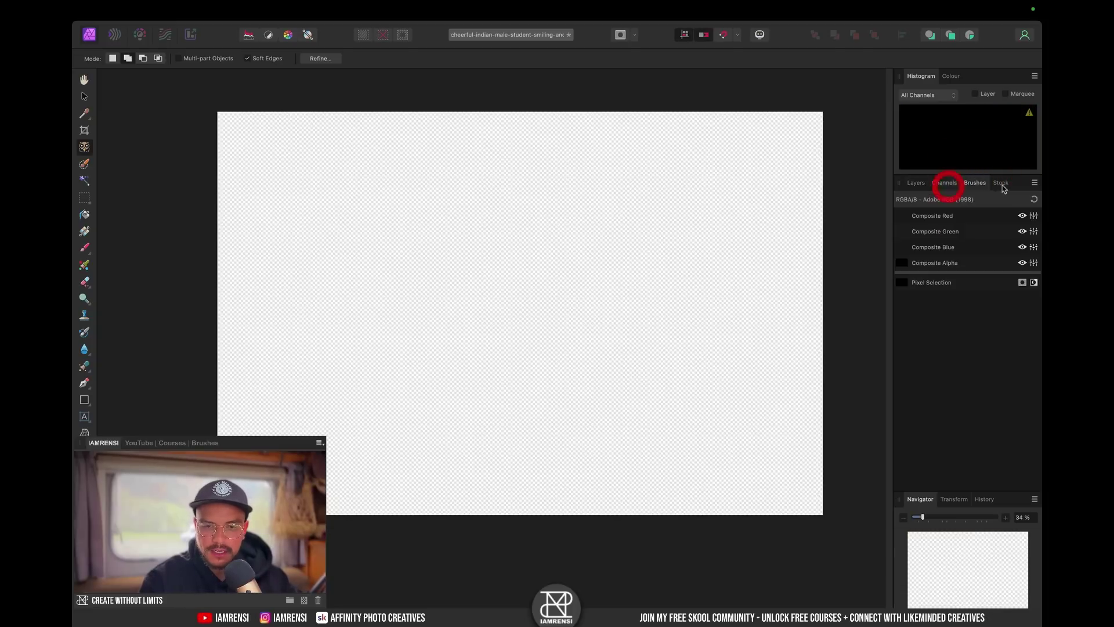
click(1000, 182)
double_click(992, 199)
text(car)
key(Return)
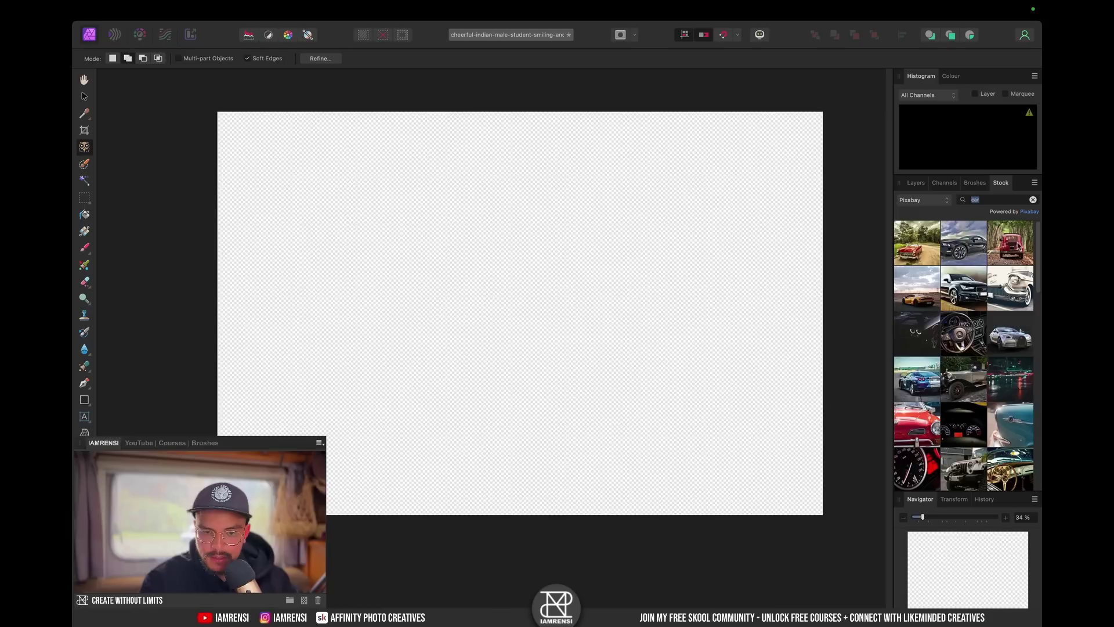
scroll(931, 323, down, 5)
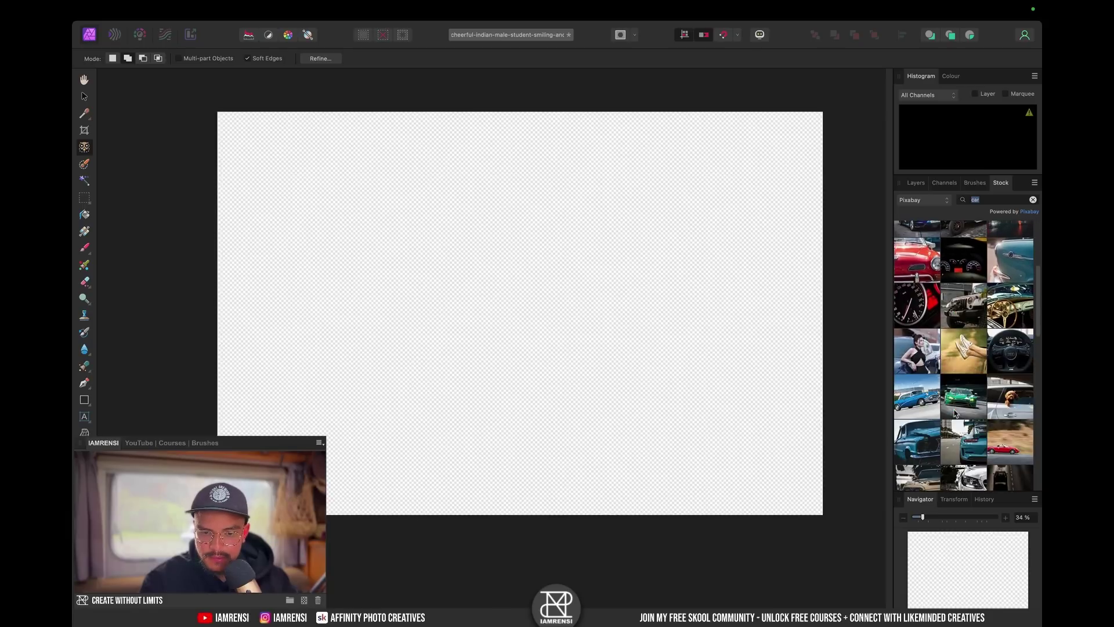
scroll(954, 413, down, 2)
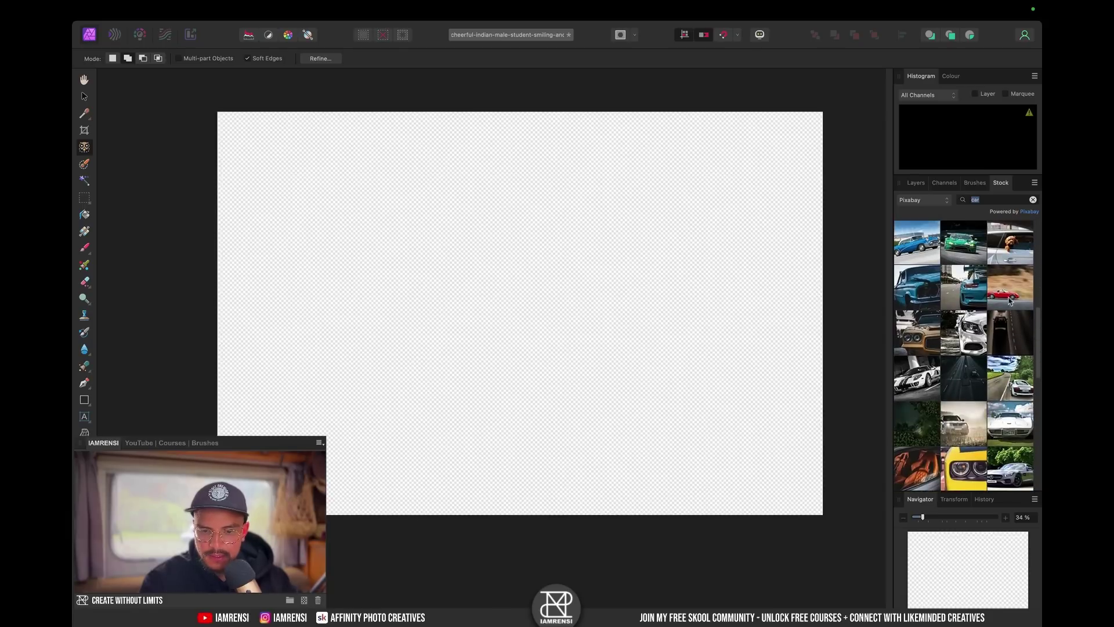
drag(1012, 285, 518, 309)
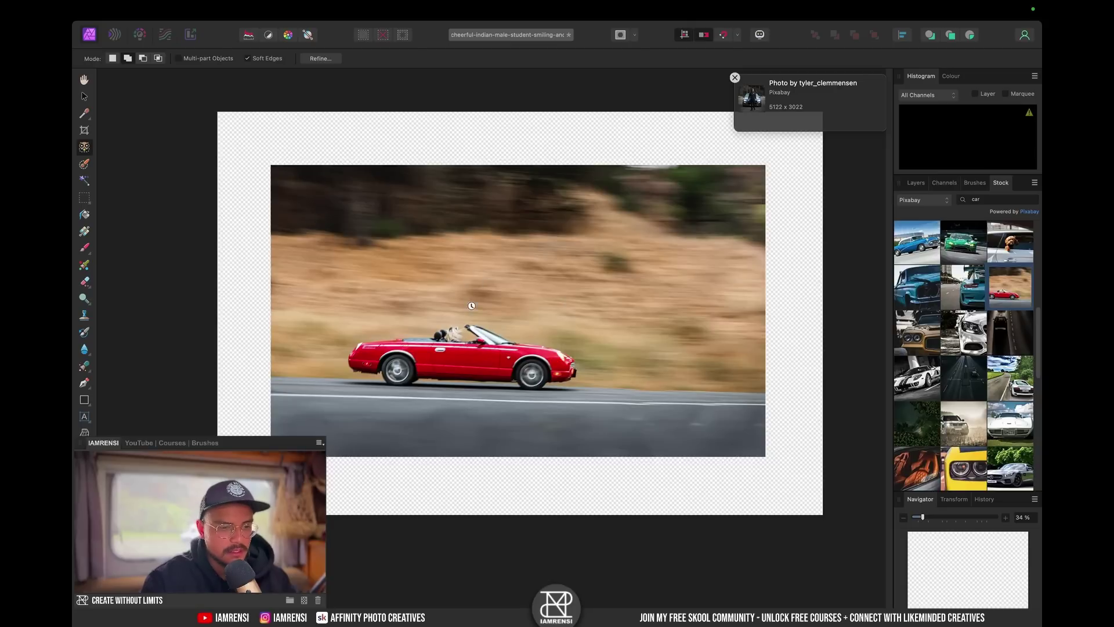
click(347, 10)
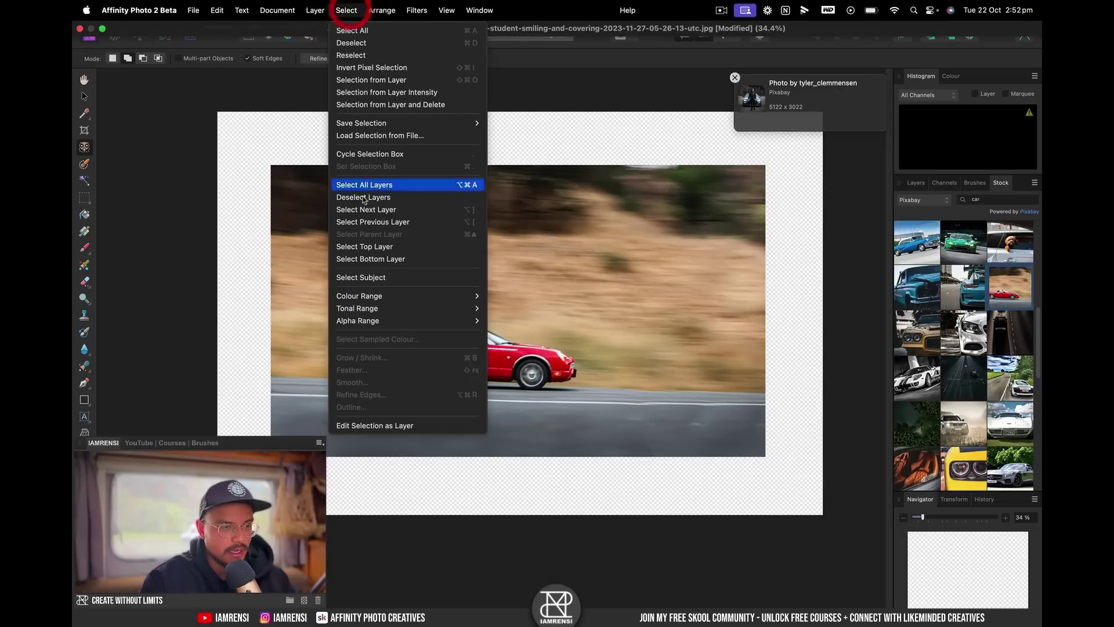
click(372, 277)
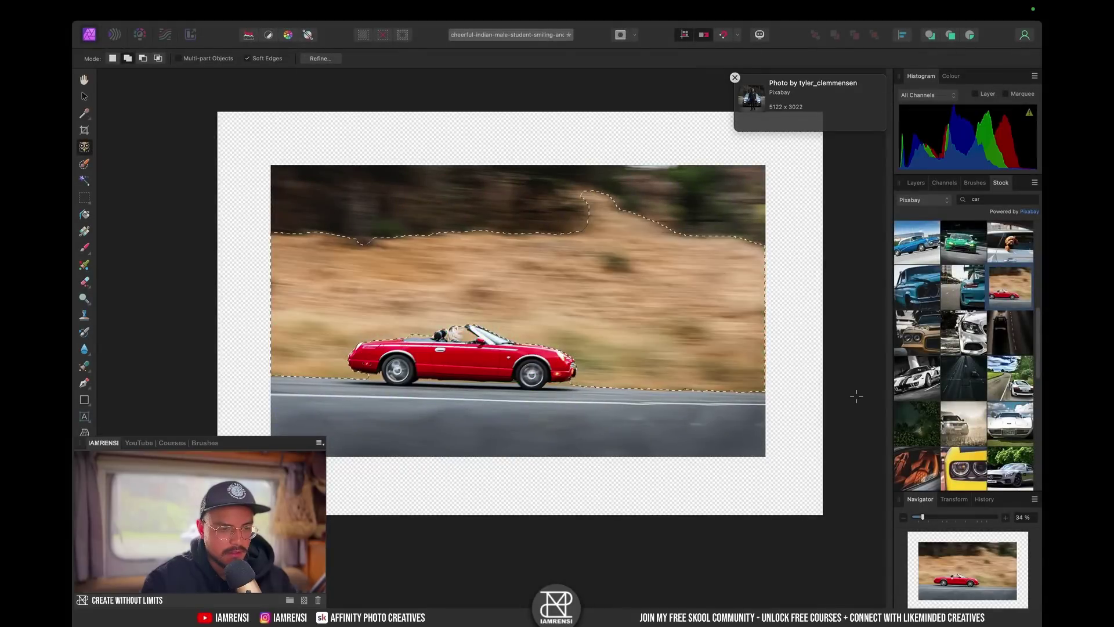
click(915, 182)
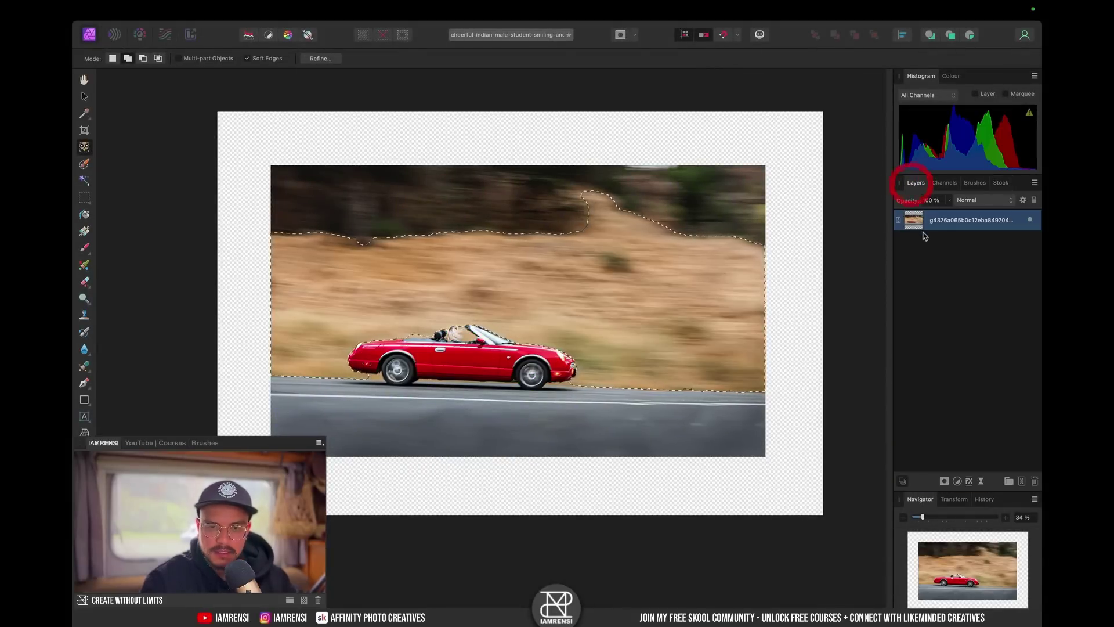
click(944, 481)
key(super+d)
key(super+z)
key(super+z)
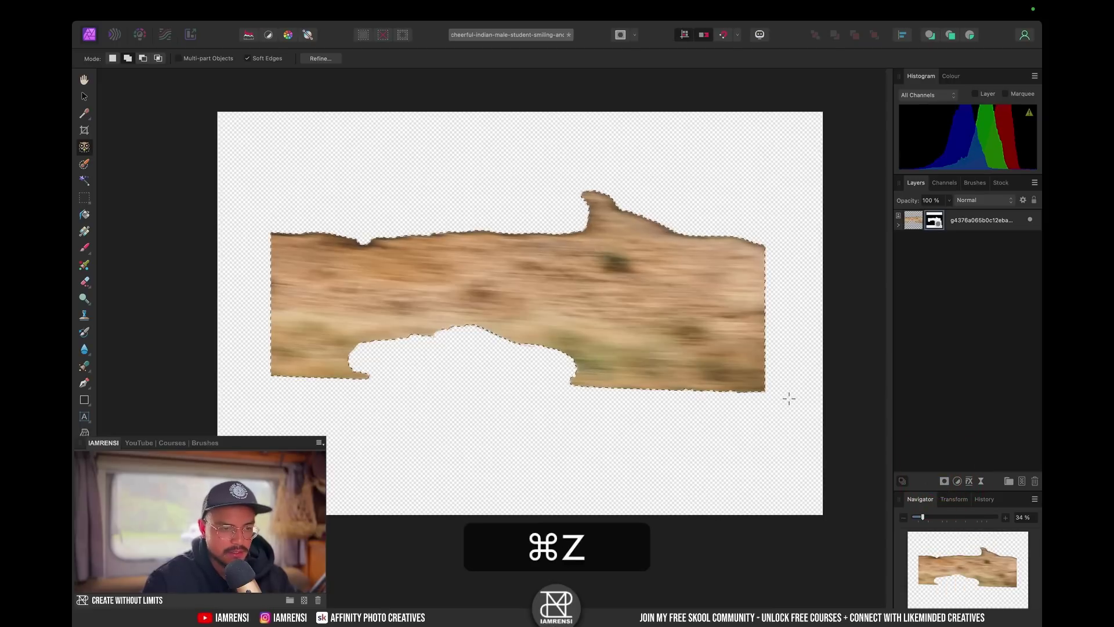
key(super+z)
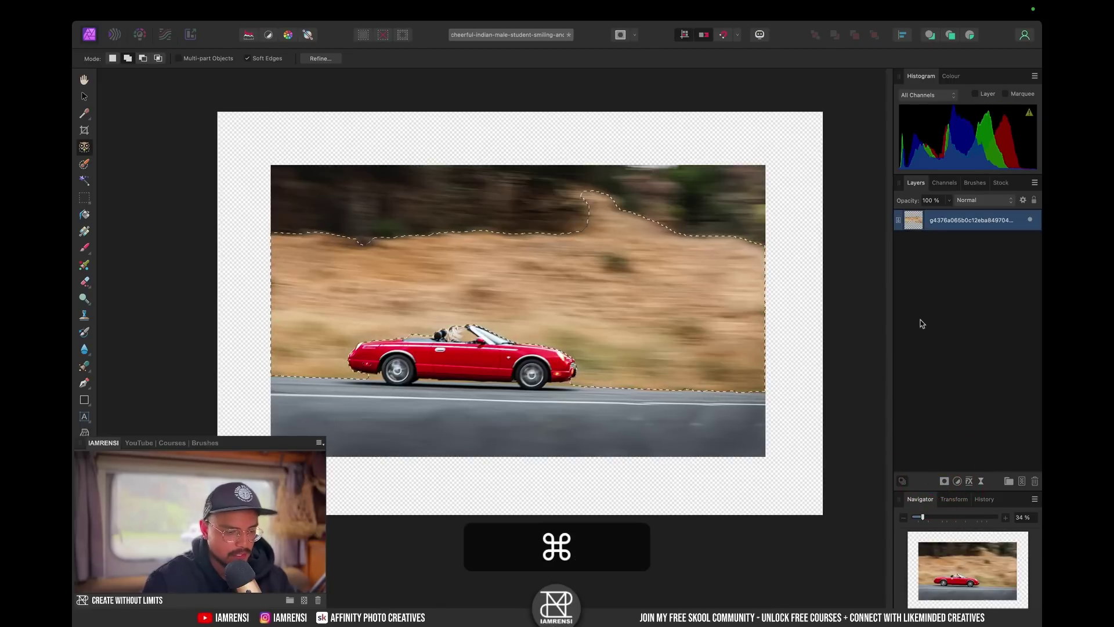
key(super+d)
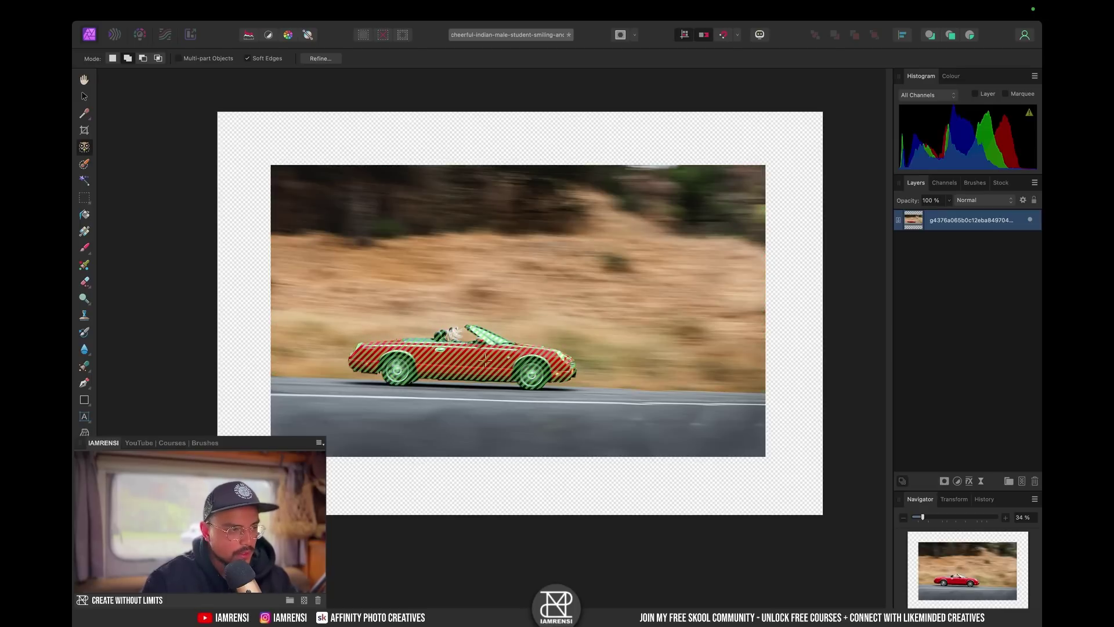
Step: Mask the red car layer from the car selection, deselect, and fit the document in view
scroll(474, 361, up, 5)
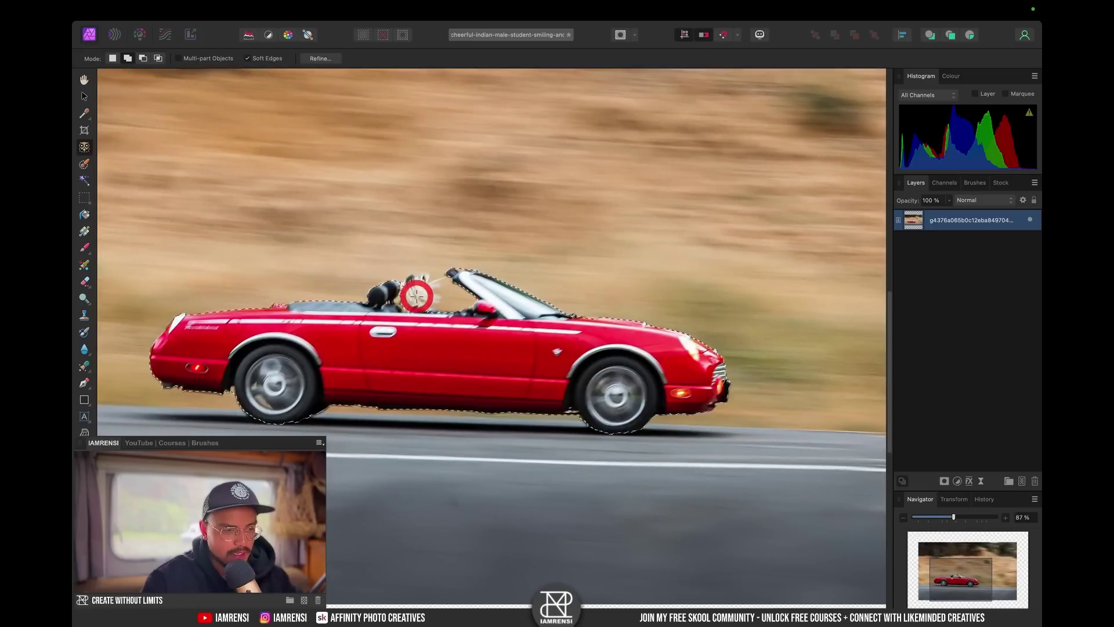
click(428, 295)
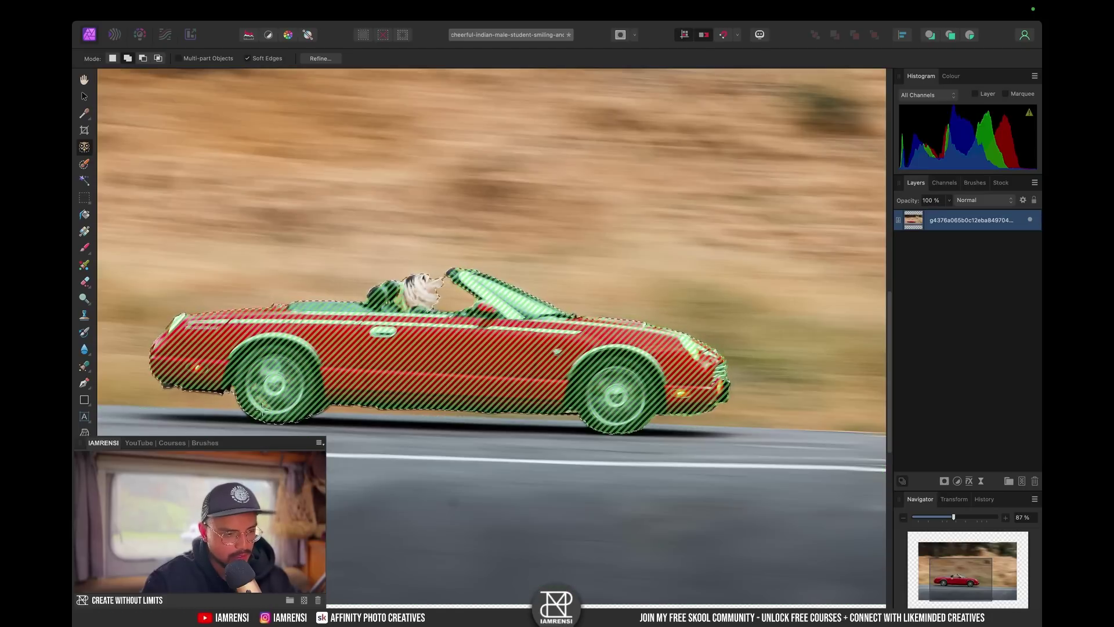
click(943, 481)
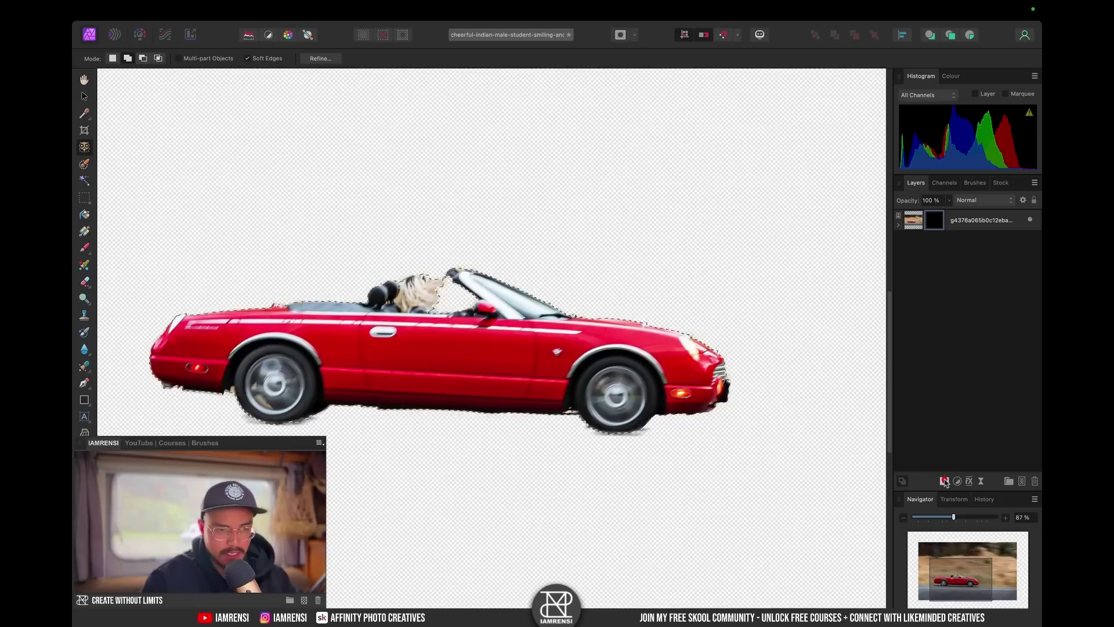
key(super+d)
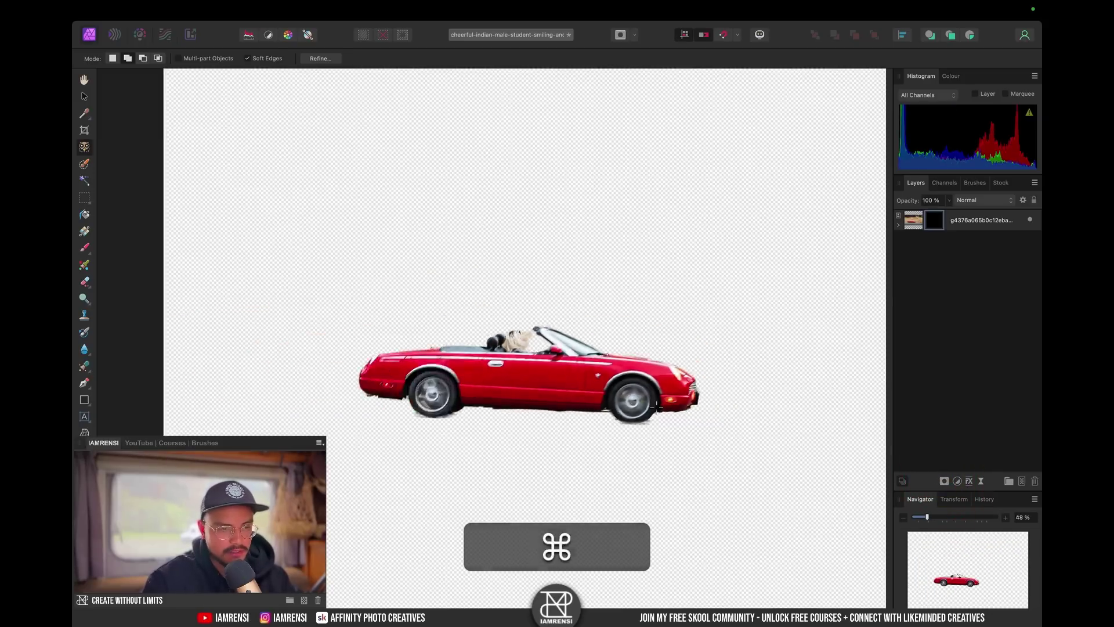
key(super+0)
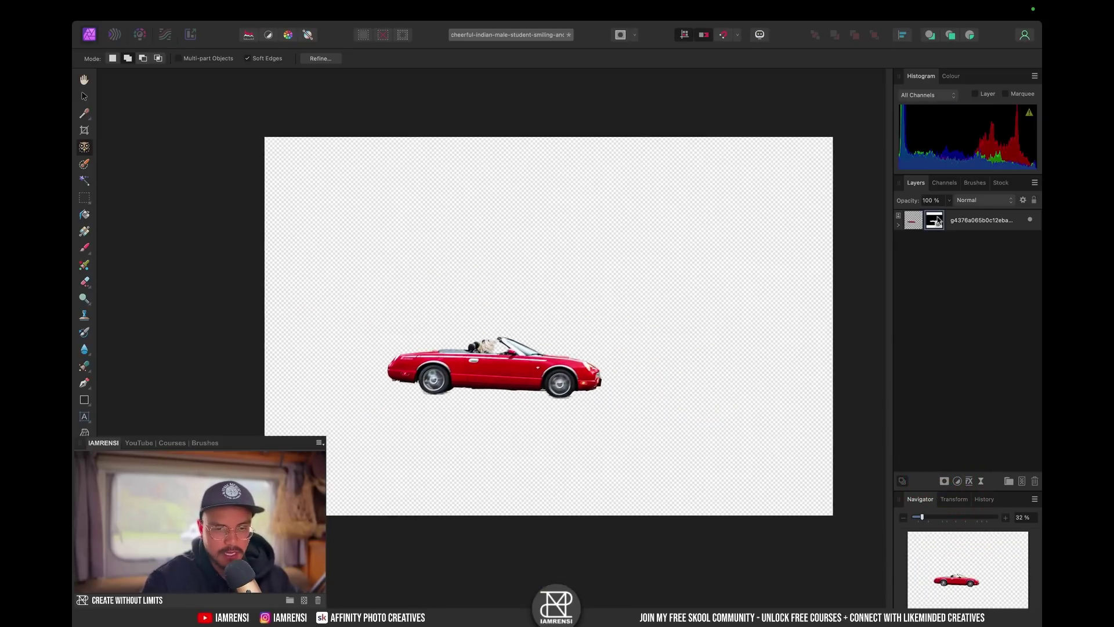
Step: Inspect the car layer's mask on its own at fit-to-window zoom, then return to the normal view
alt+click(938, 221)
scroll(473, 369, up, 6)
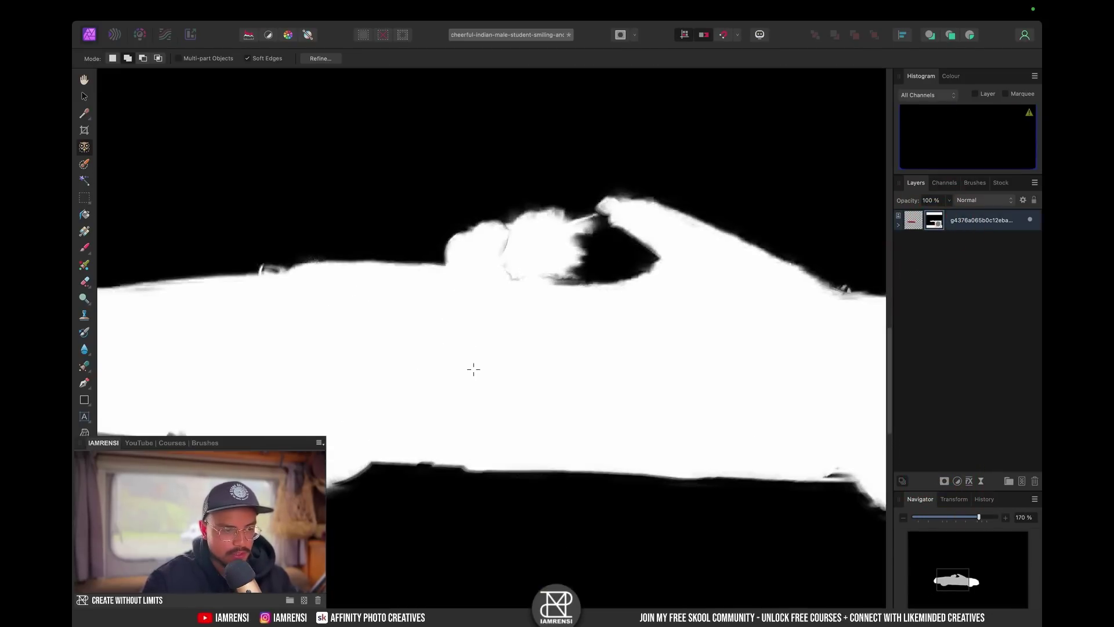
scroll(474, 369, down, 3)
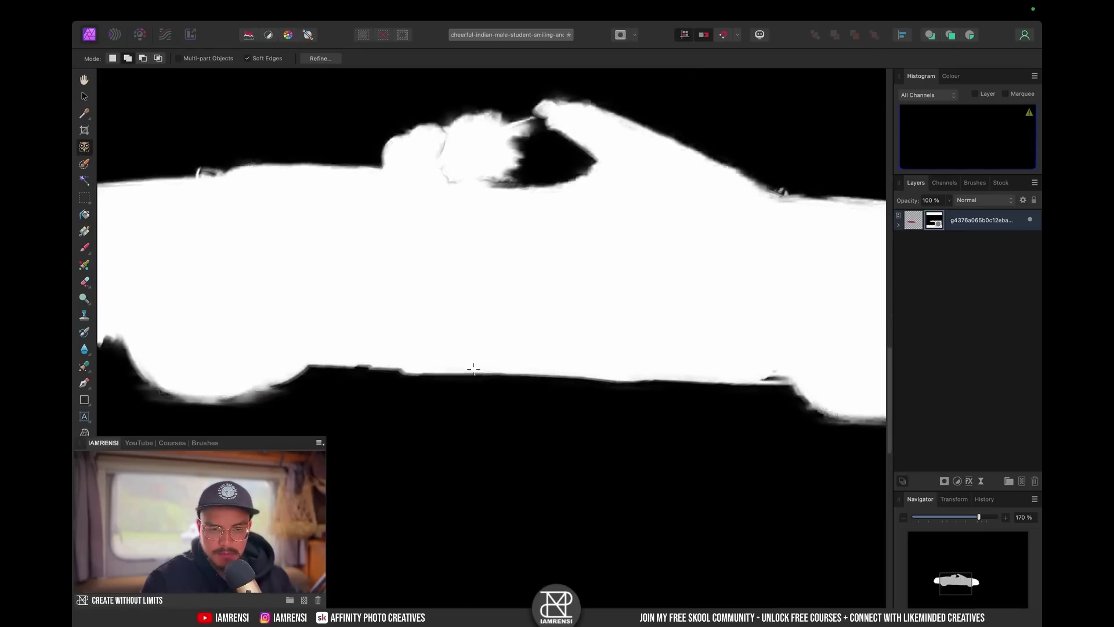
scroll(473, 369, right, 5)
key(super+0)
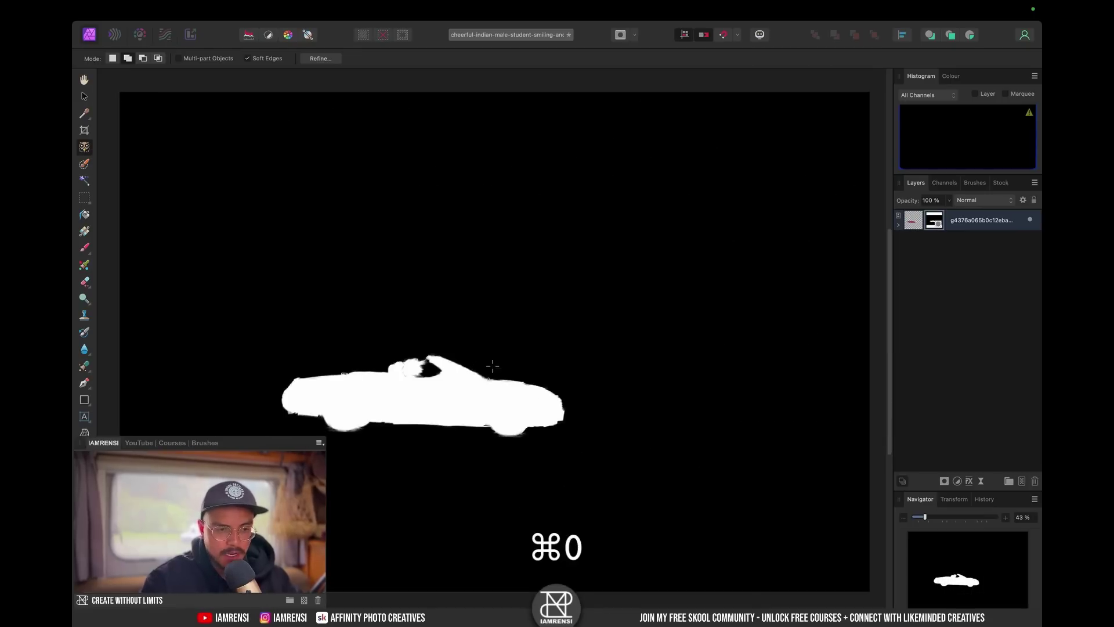
click(963, 278)
Step: Select the red car layer and delete it
click(905, 225)
click(974, 228)
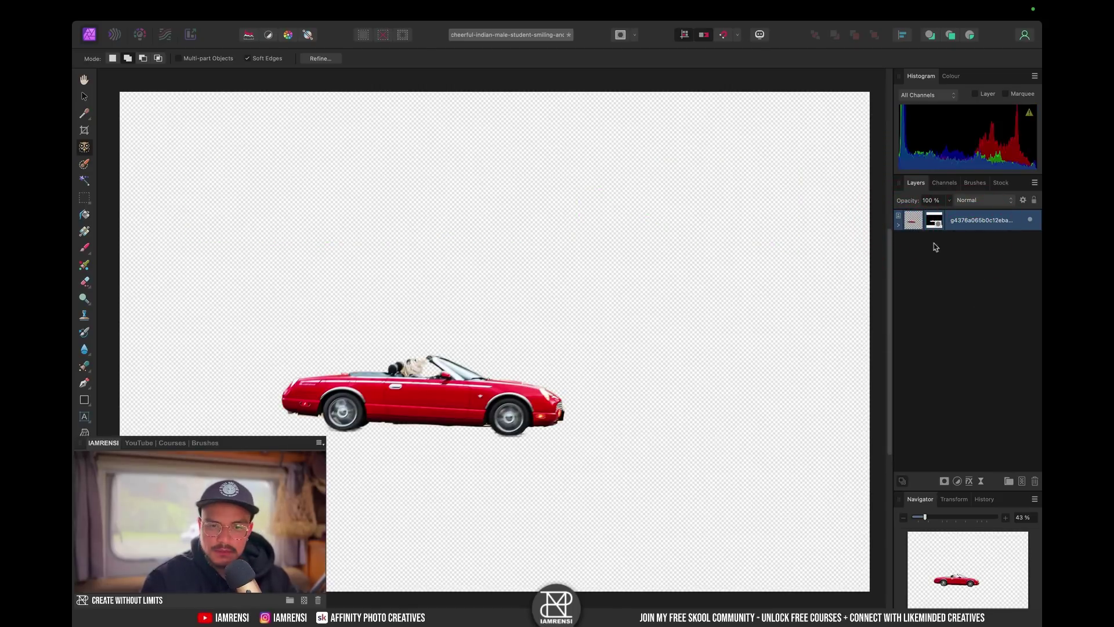
key(BackSpace)
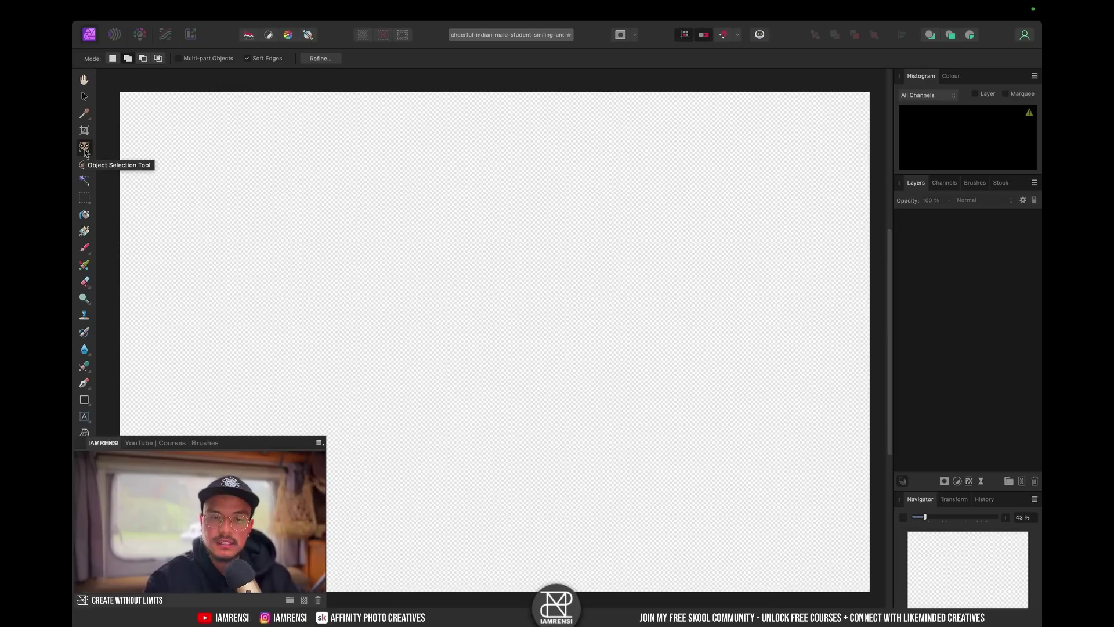
Step: Search the Pixabay stock library for 'model' and drag the white-dress photo onto the canvas
click(1000, 183)
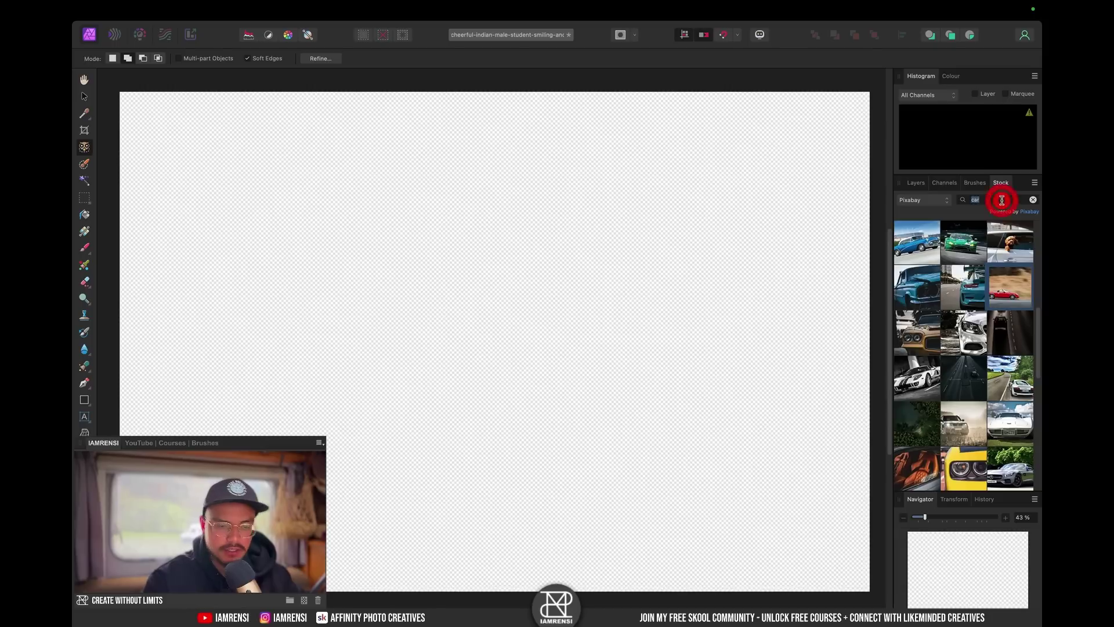
text(model)
key(Return)
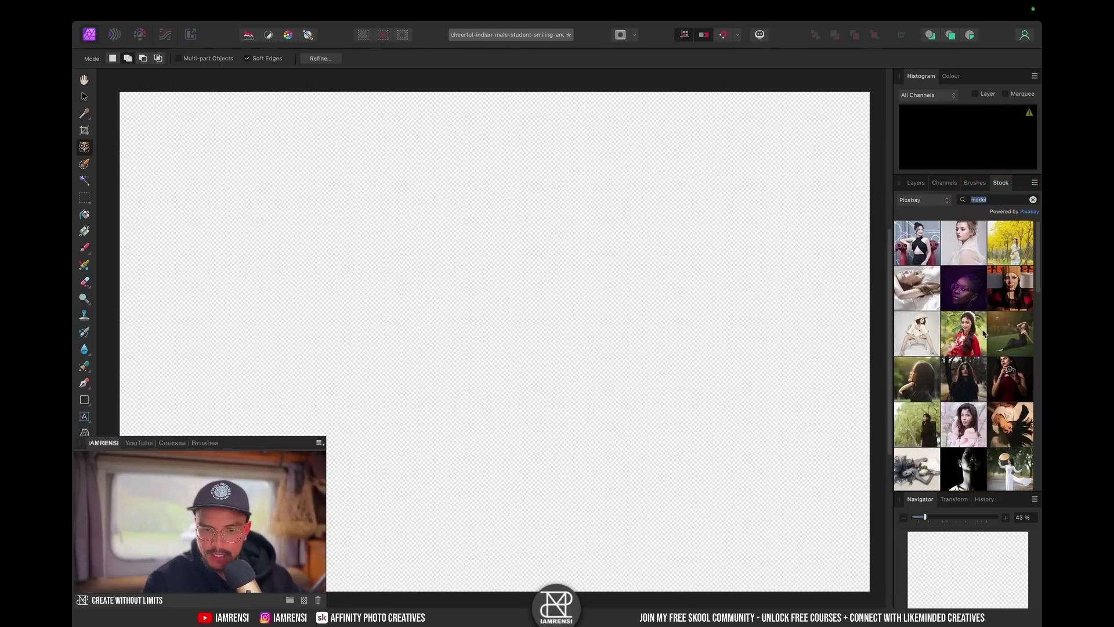
scroll(984, 333, down, 3)
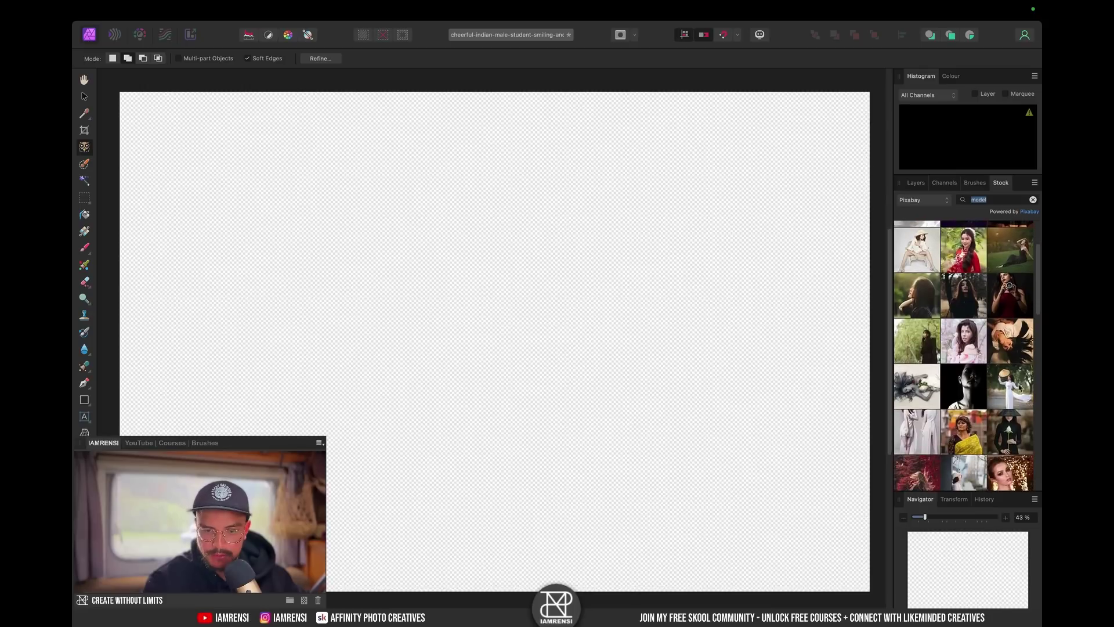
drag(1019, 388, 412, 321)
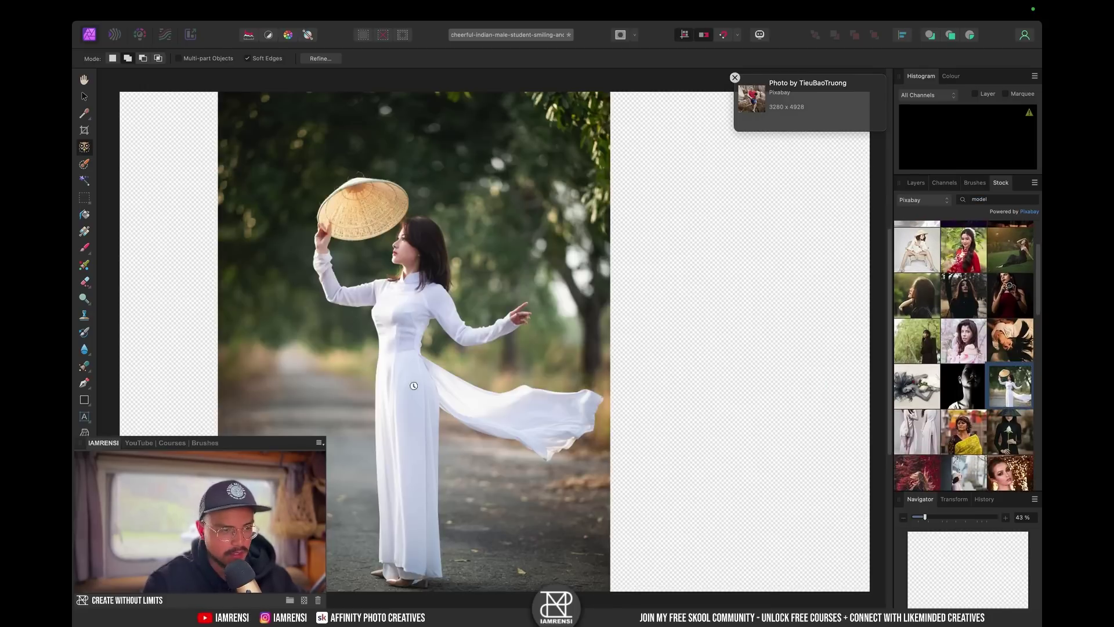
Step: Nudge the placed model photo to the right and fit the document to the window
key(super+minus)
key(v)
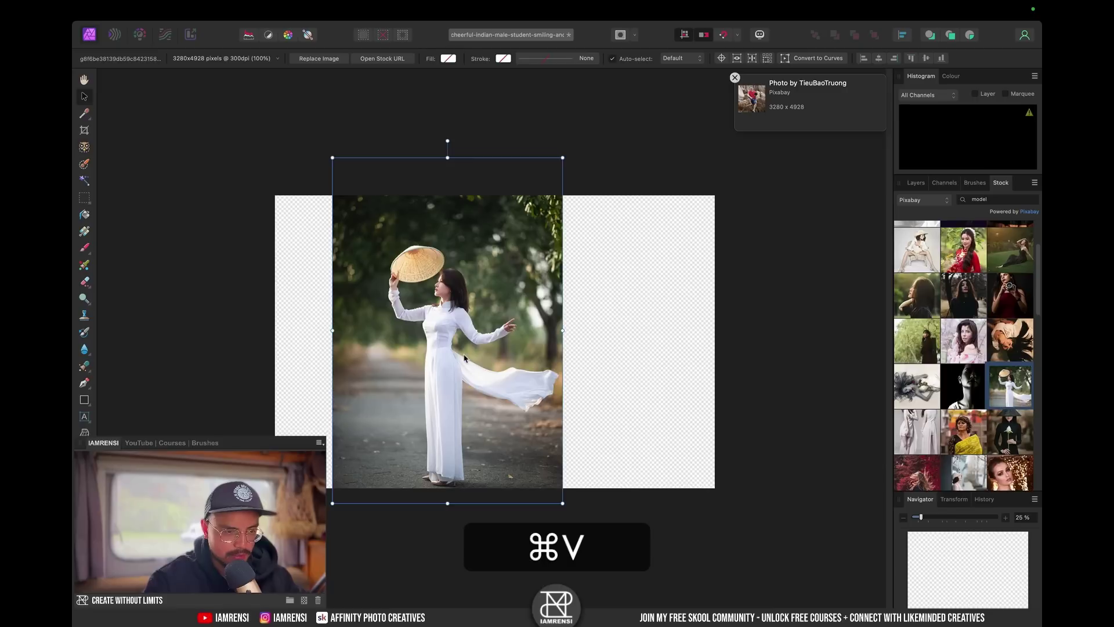
drag(464, 353, 509, 348)
key(super+0)
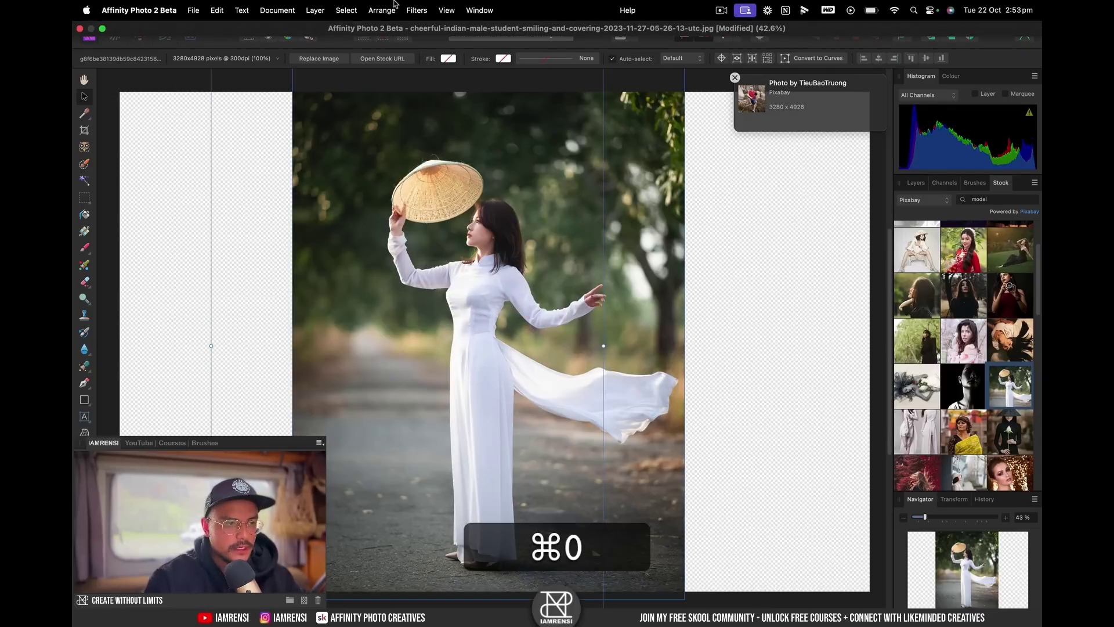
Step: Select the model photo layer and run Select > Select Subject on it
click(351, 12)
click(361, 275)
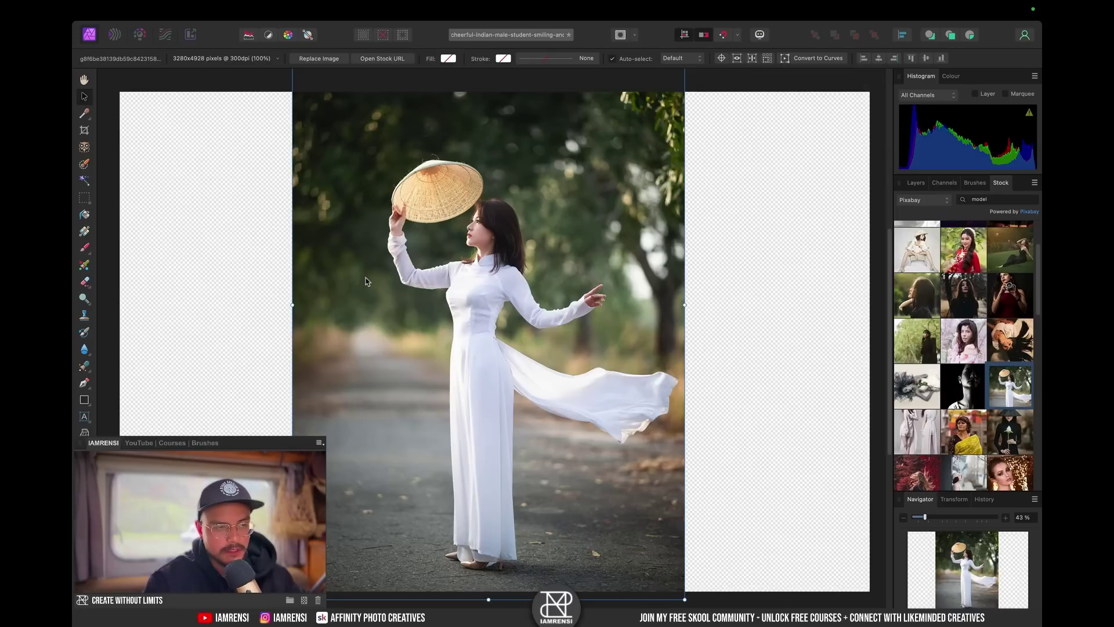
click(919, 181)
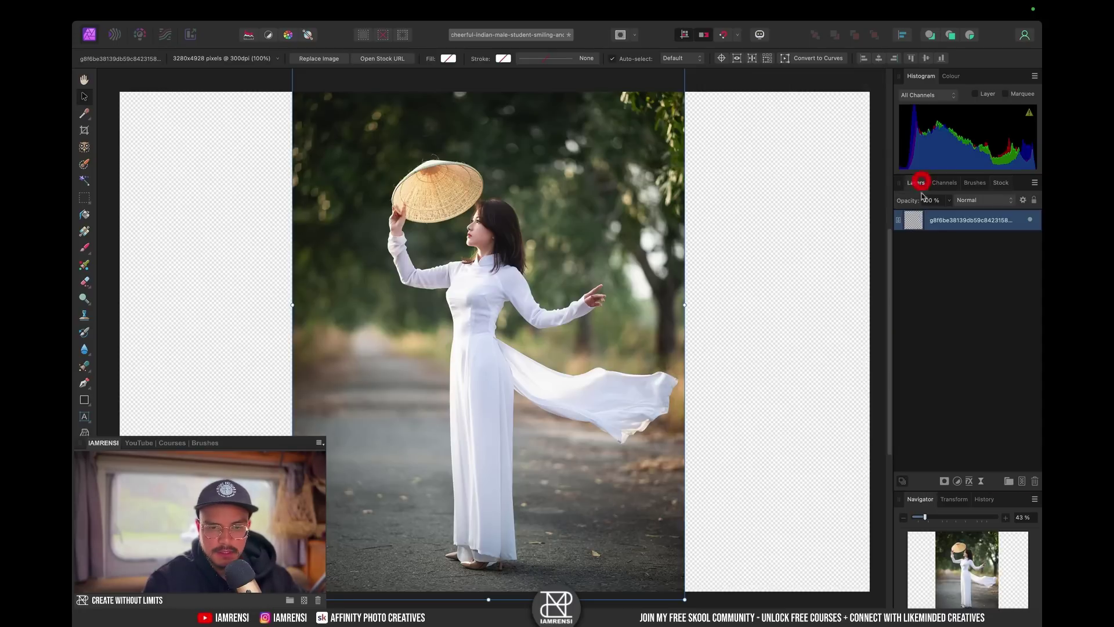
click(938, 223)
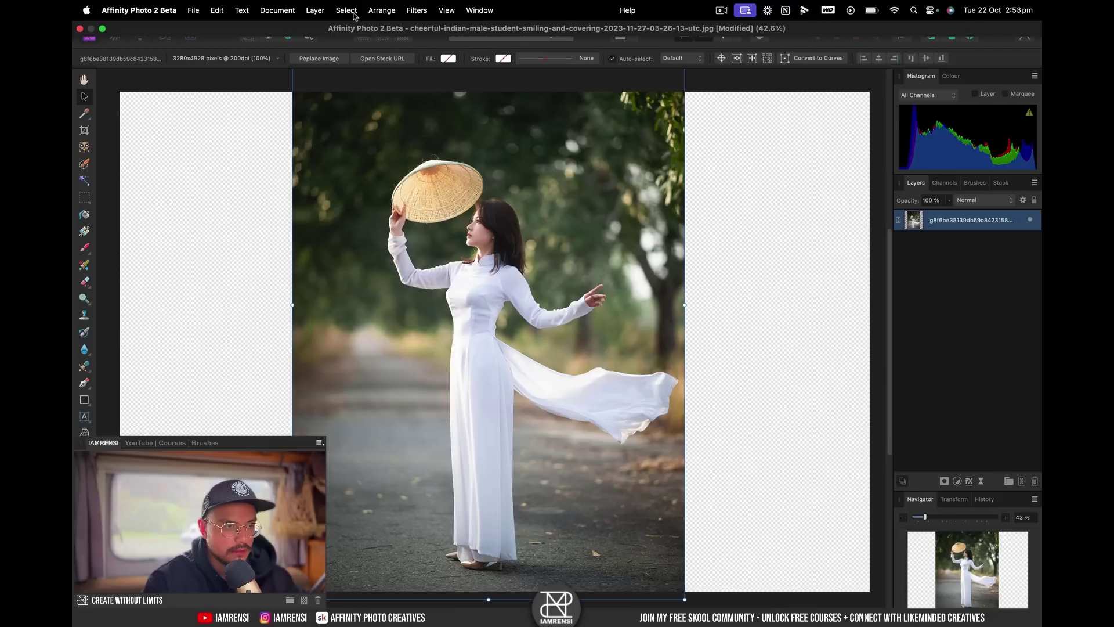
click(347, 10)
click(364, 279)
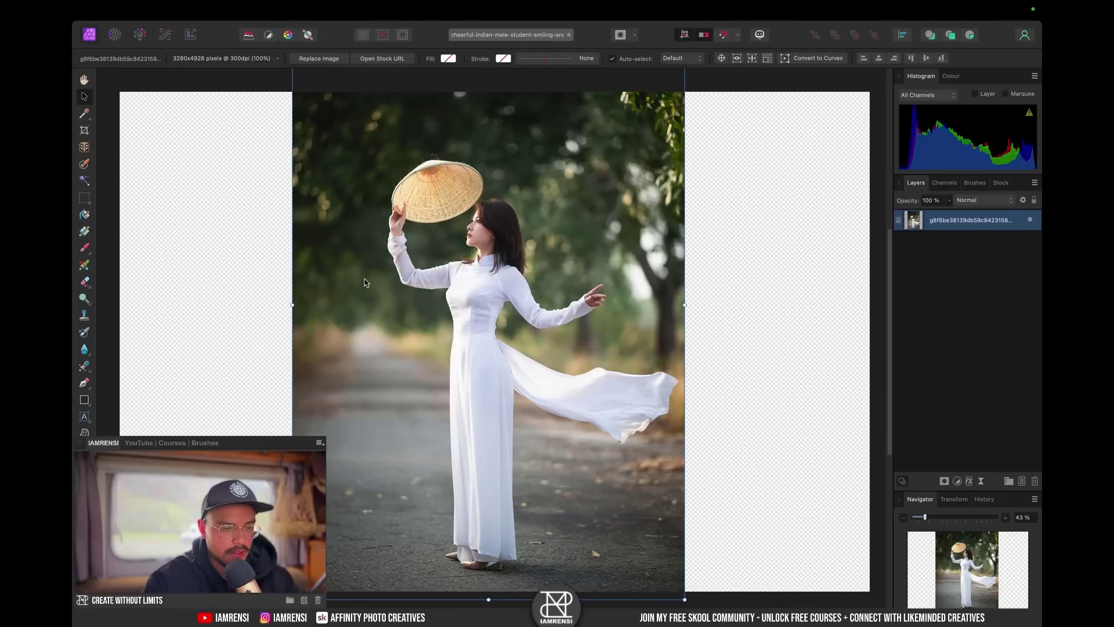
scroll(365, 283, up, 3)
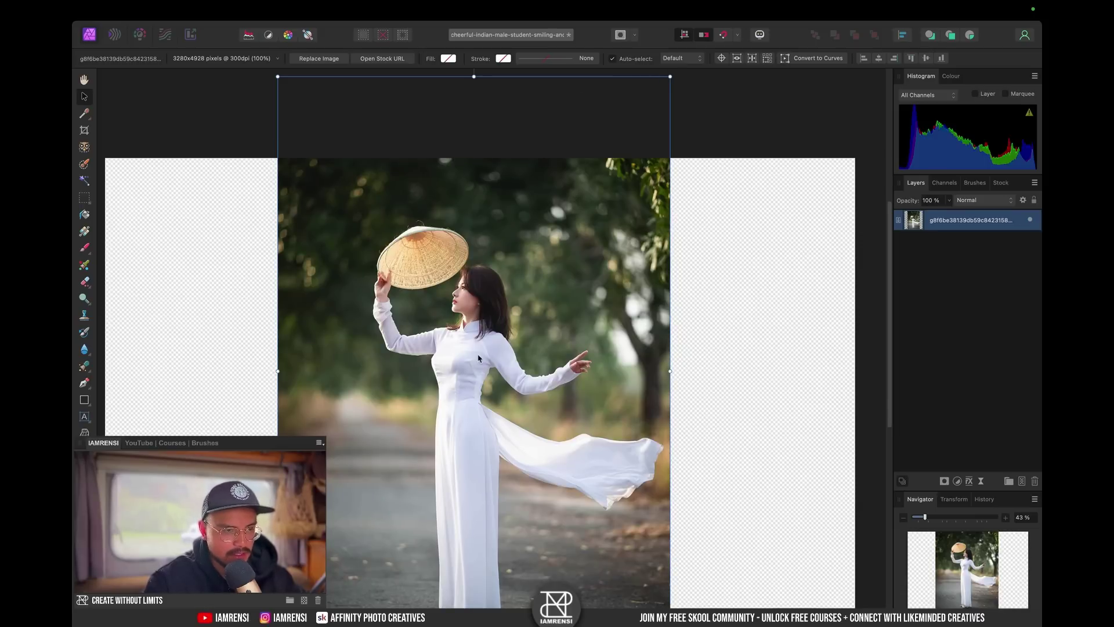
scroll(478, 358, down, 4)
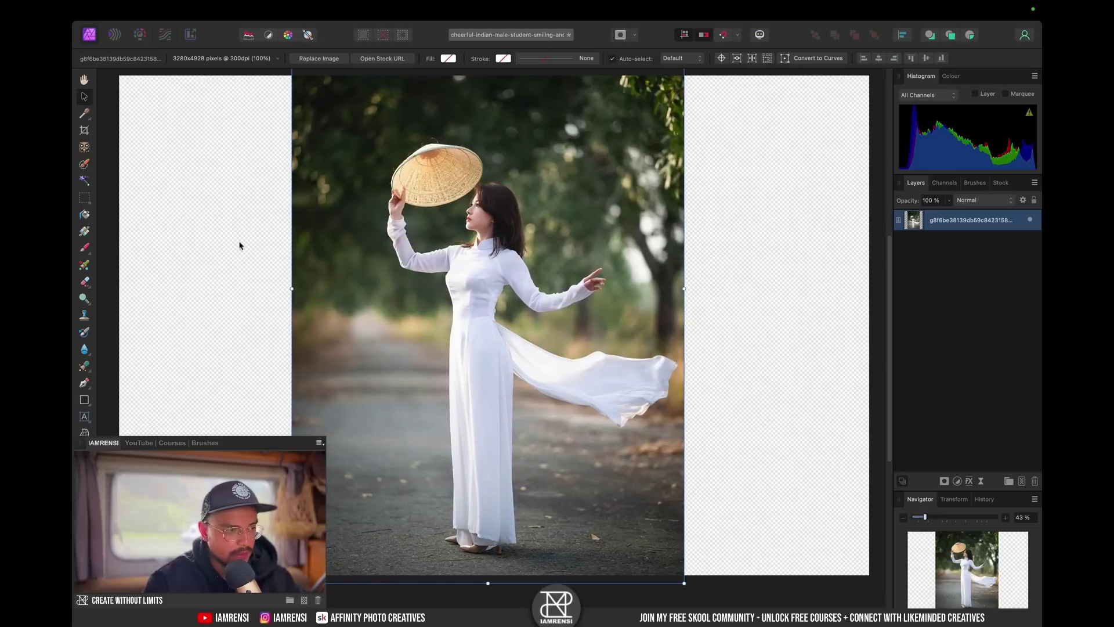
click(85, 197)
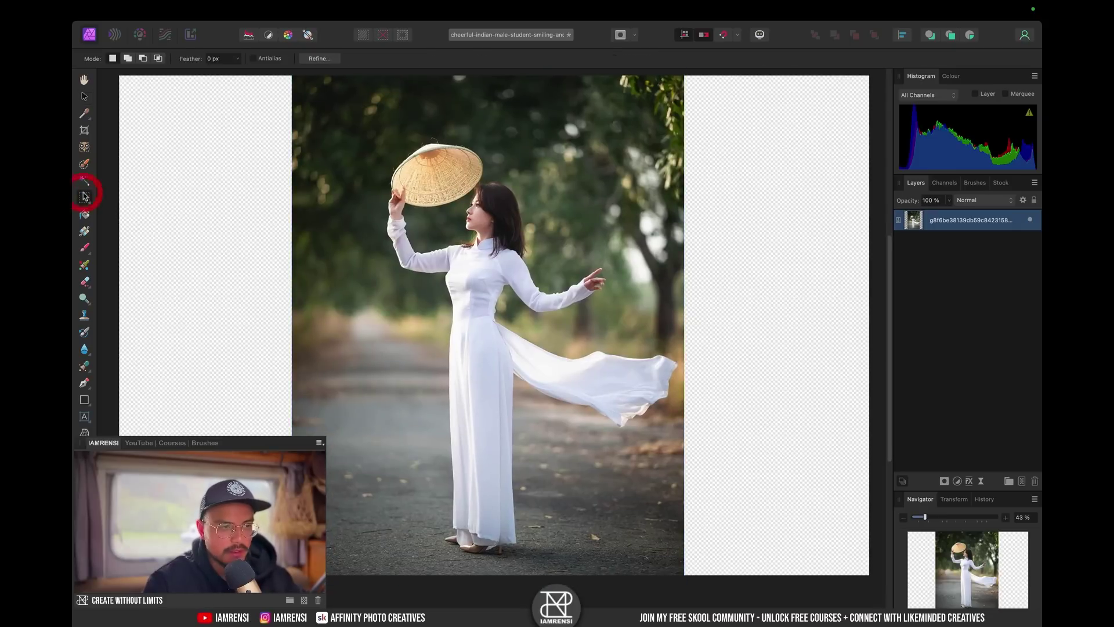
Step: With the Object Selection tool, select the woman's figure and her straw hat
click(84, 148)
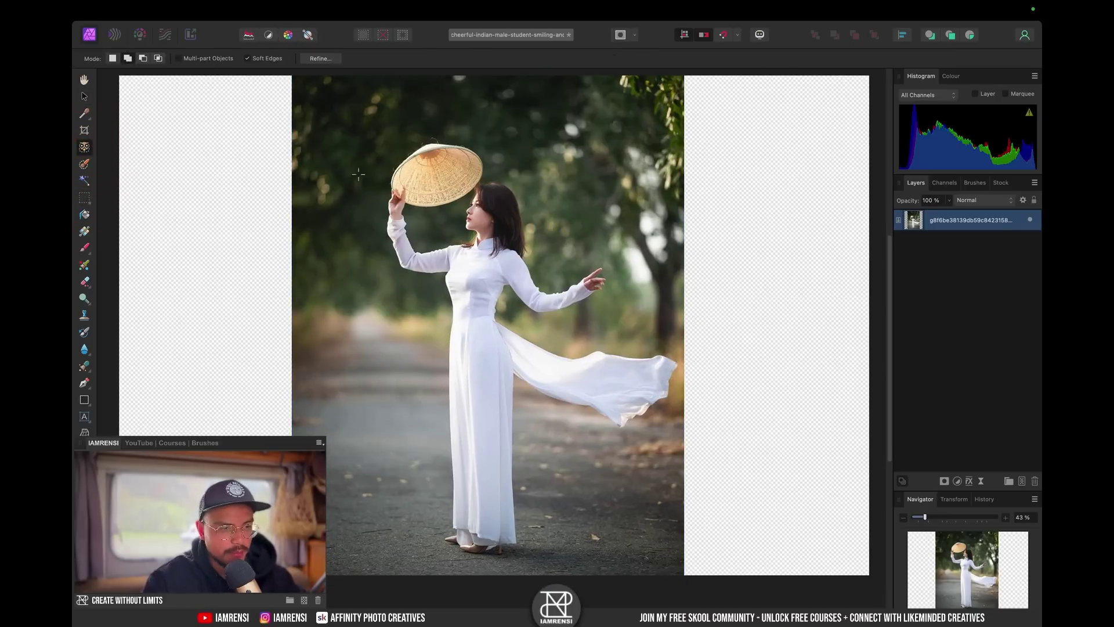
click(398, 239)
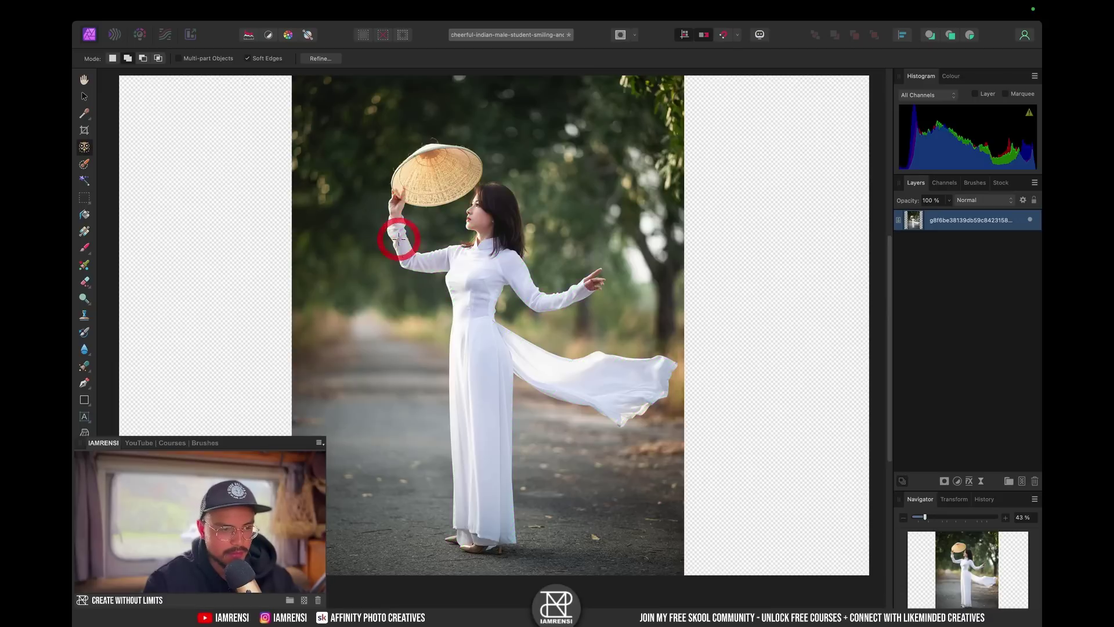
click(445, 184)
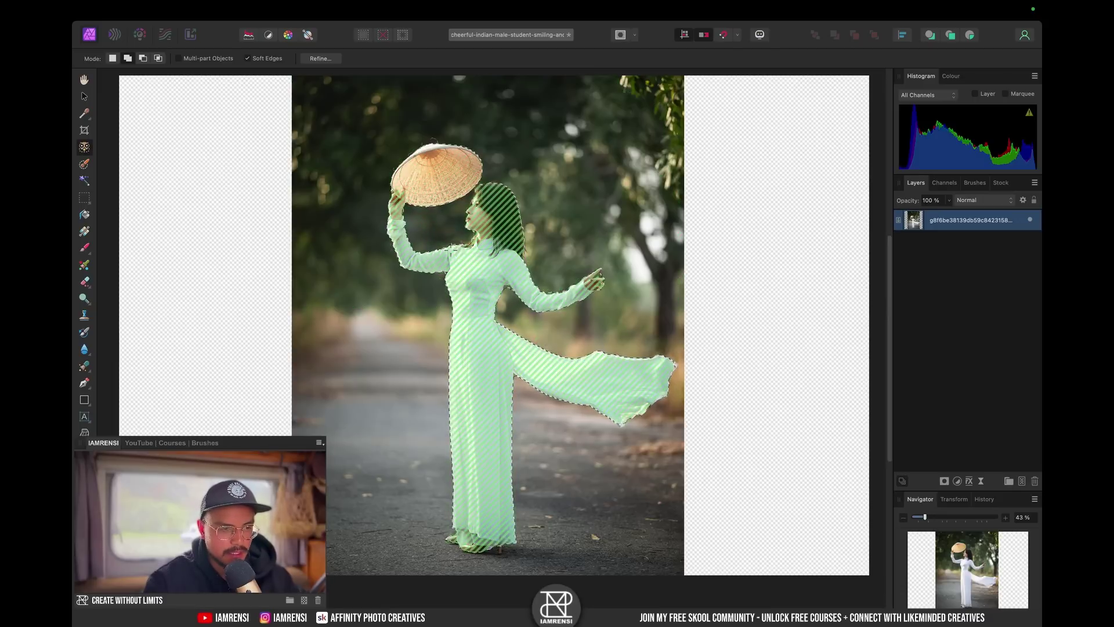
Step: Subtract the background between her raised arm and face, then refine around the raised hand
scroll(406, 206, up, 6)
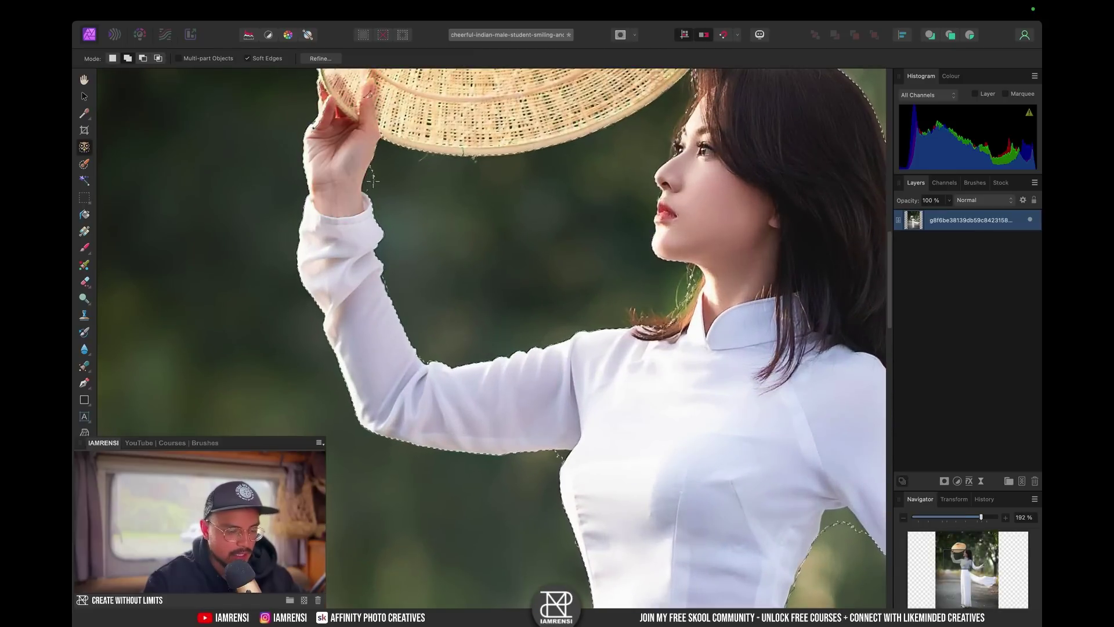
click(142, 58)
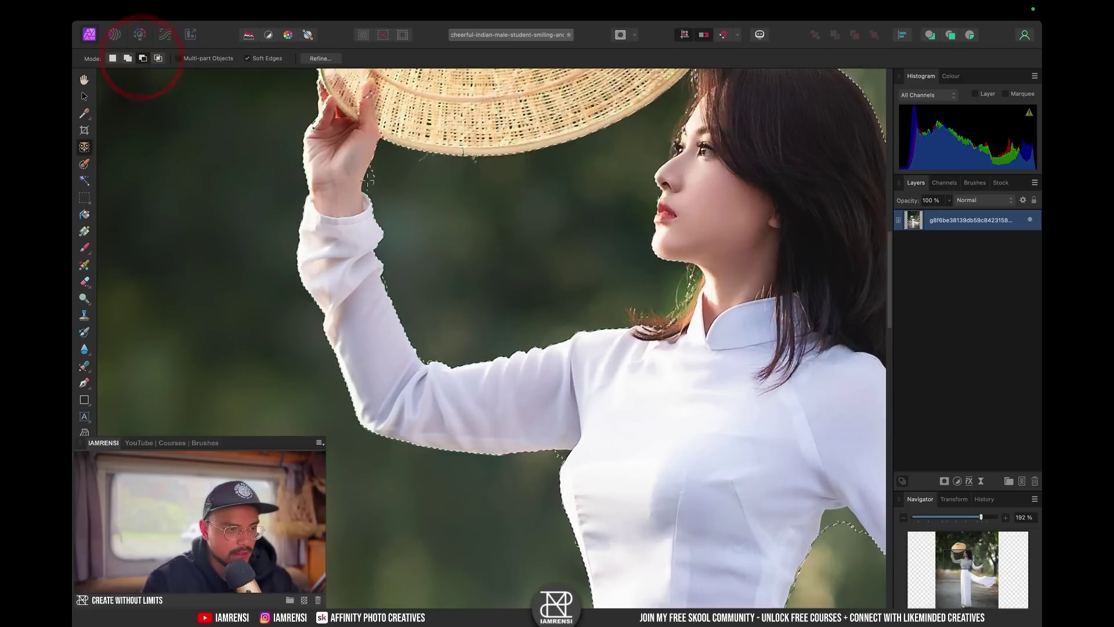
click(398, 187)
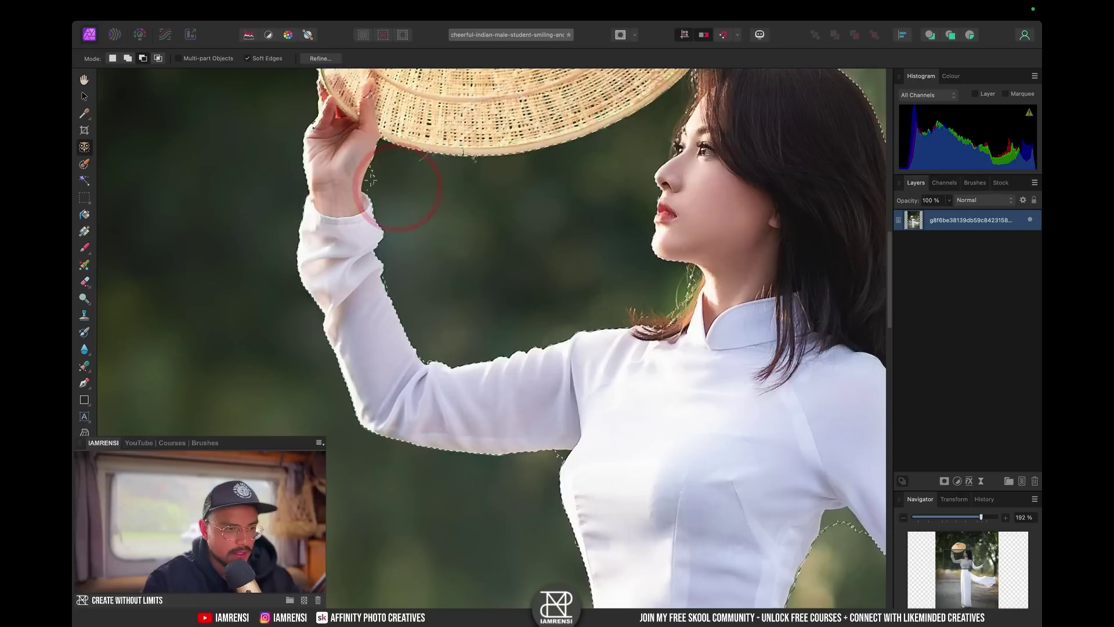
click(128, 58)
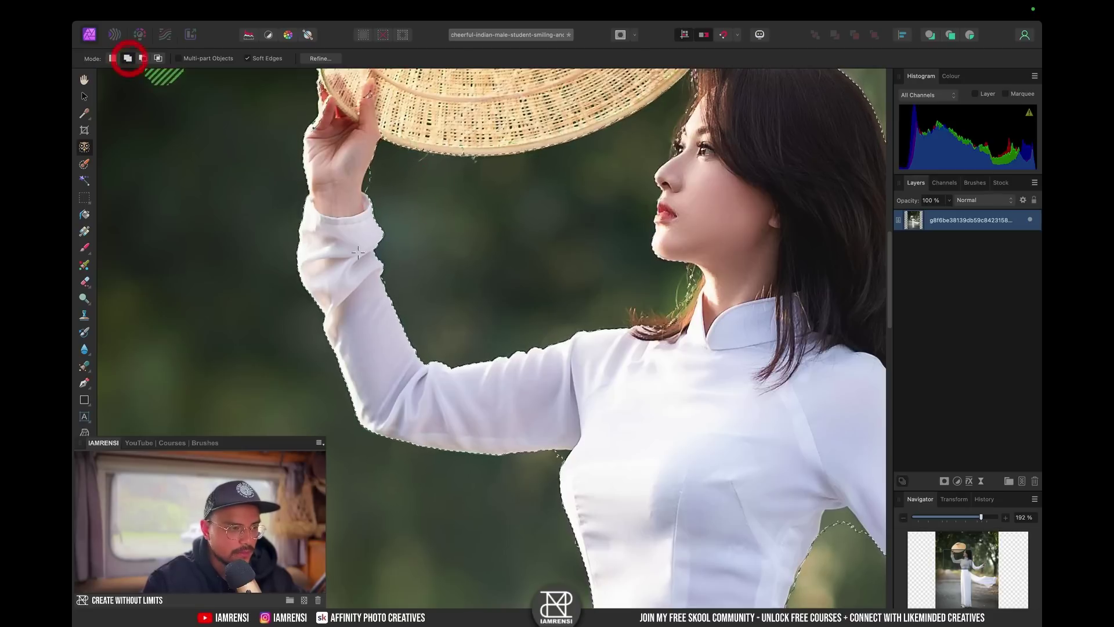
scroll(392, 210, up, 2)
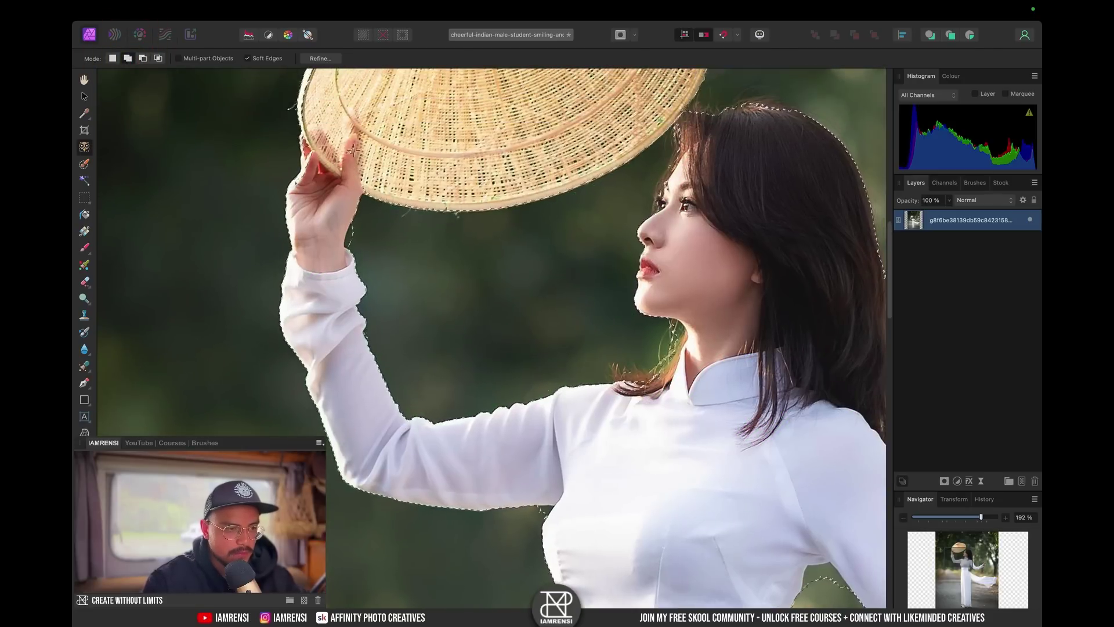
click(347, 152)
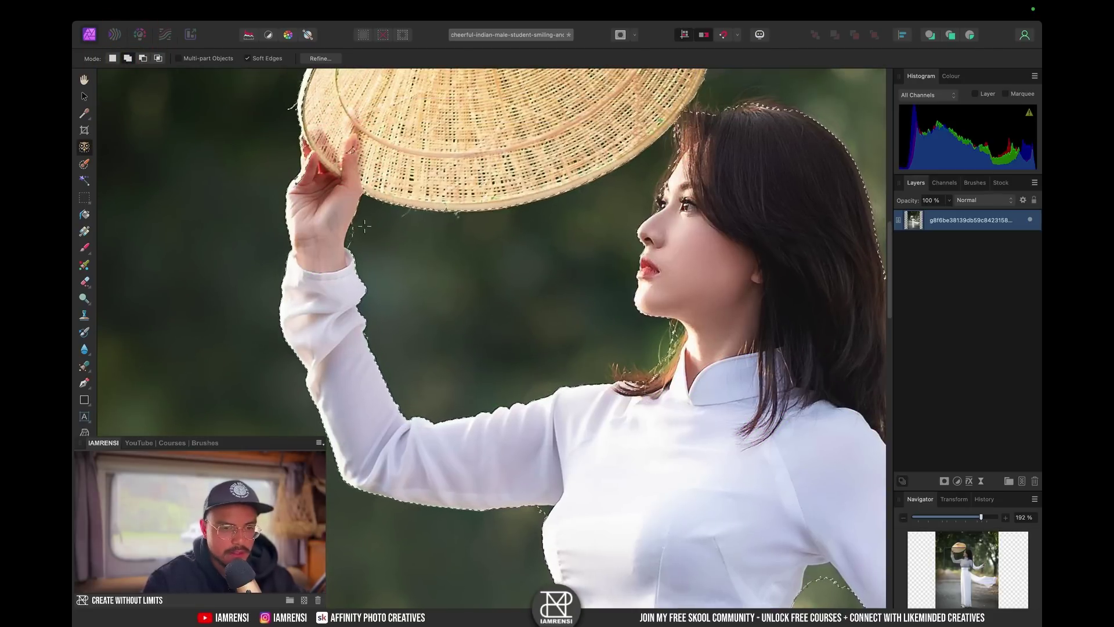
Step: Add the heel of the woman's shoe to the selection
scroll(476, 220, right, 10)
scroll(476, 221, down, 2)
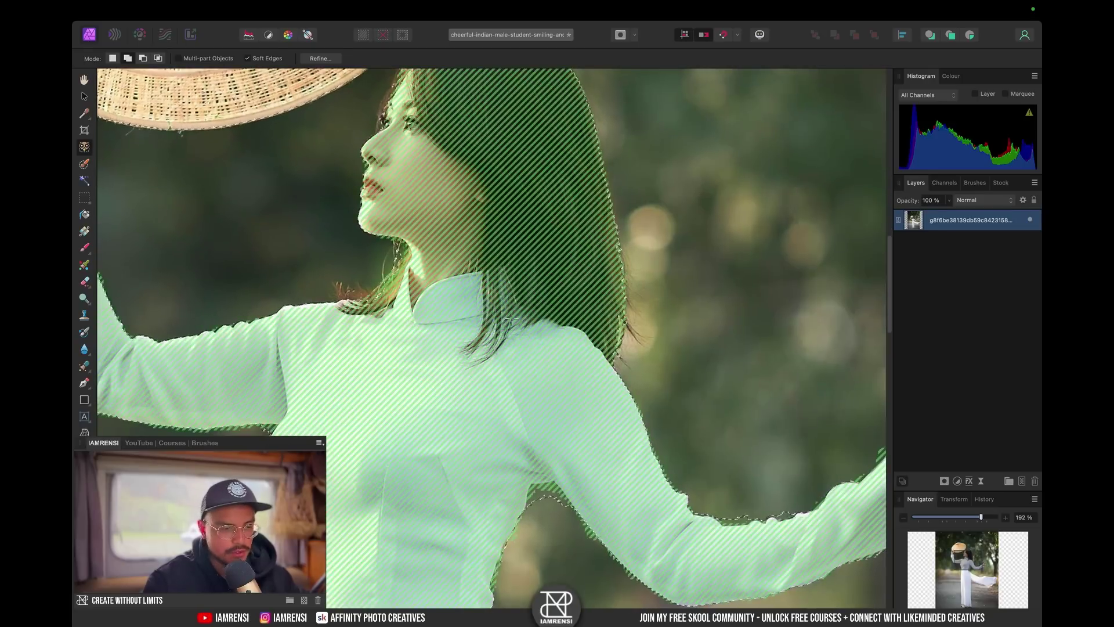
scroll(510, 315, left, 5)
scroll(510, 315, down, 3)
scroll(467, 323, left, 2)
scroll(468, 323, up, 1)
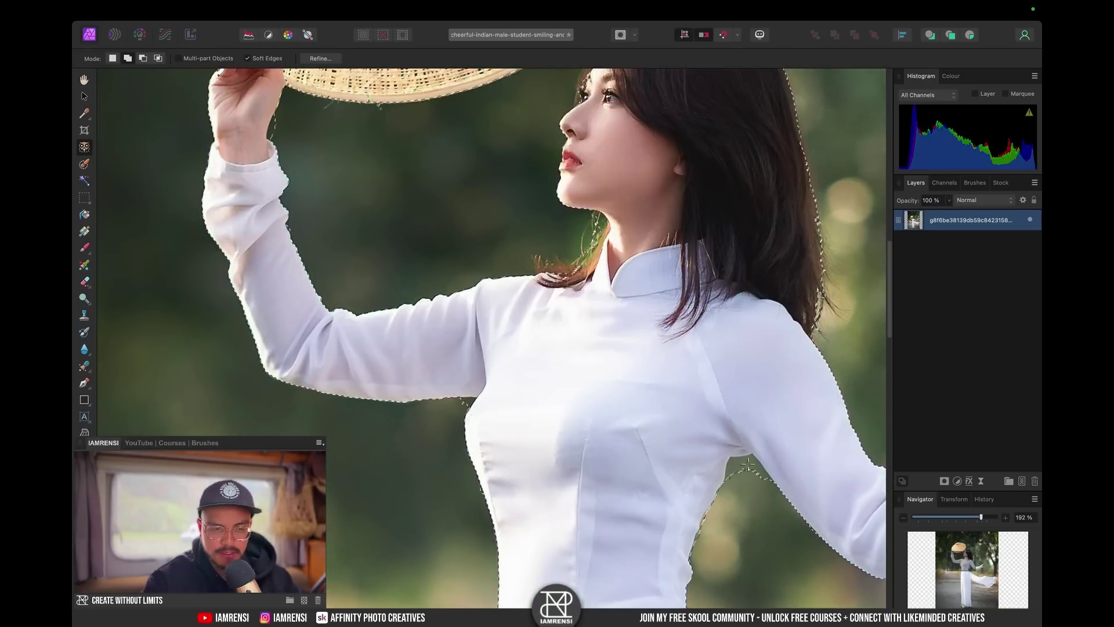
scroll(753, 476, down, 15)
scroll(747, 465, right, 5)
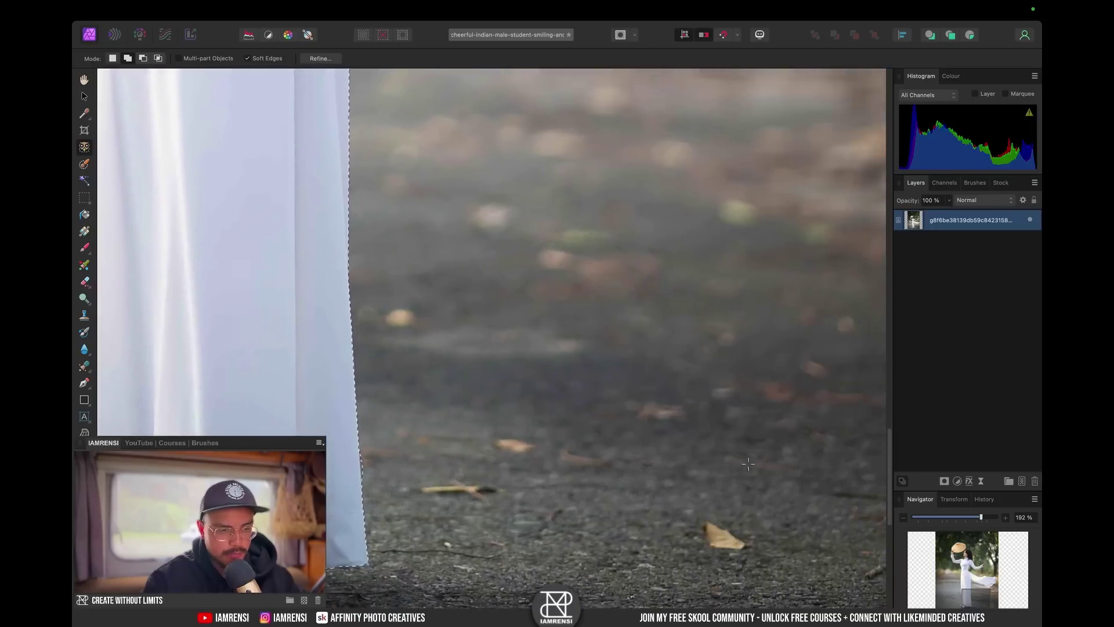
scroll(522, 406, down, 6)
scroll(522, 407, left, 3)
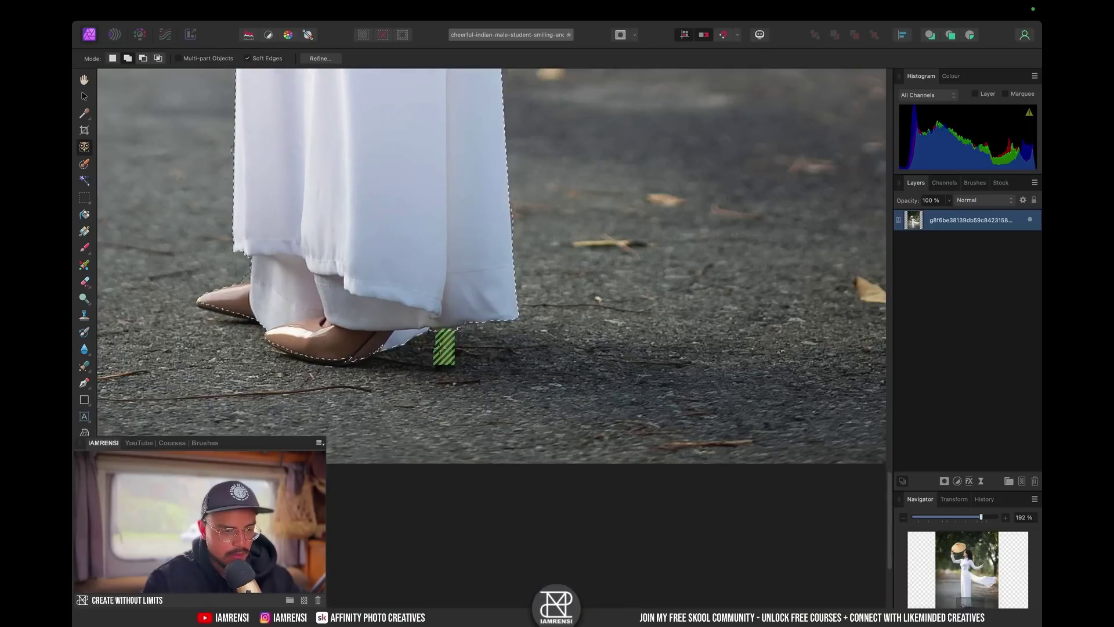
click(439, 348)
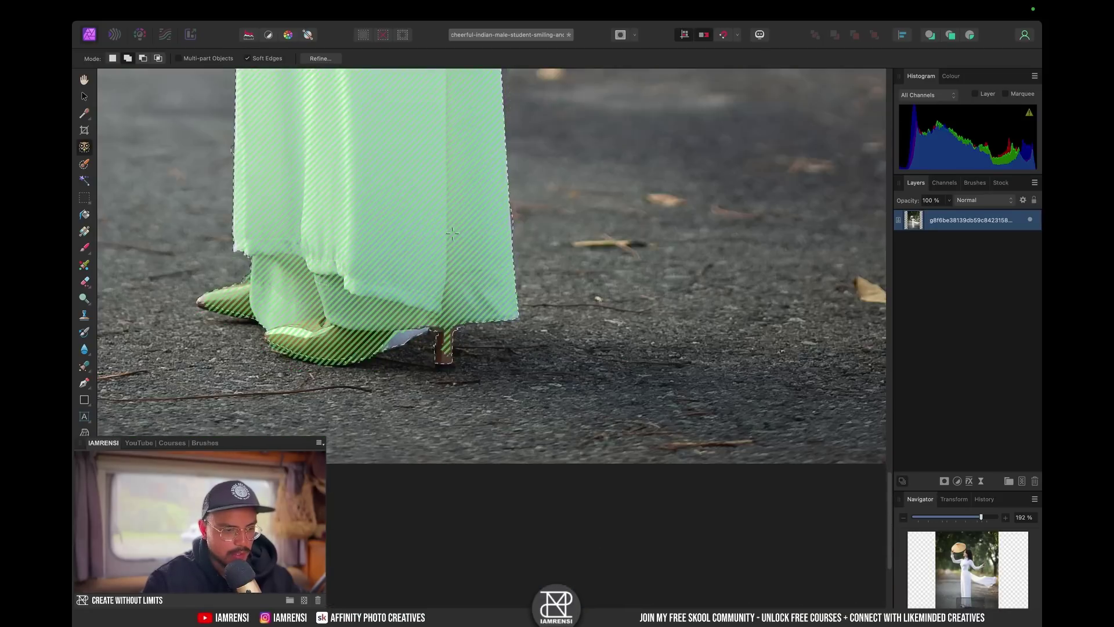
scroll(448, 232, up, 10)
scroll(450, 234, right, 5)
scroll(450, 234, right, 6)
scroll(450, 234, down, 3)
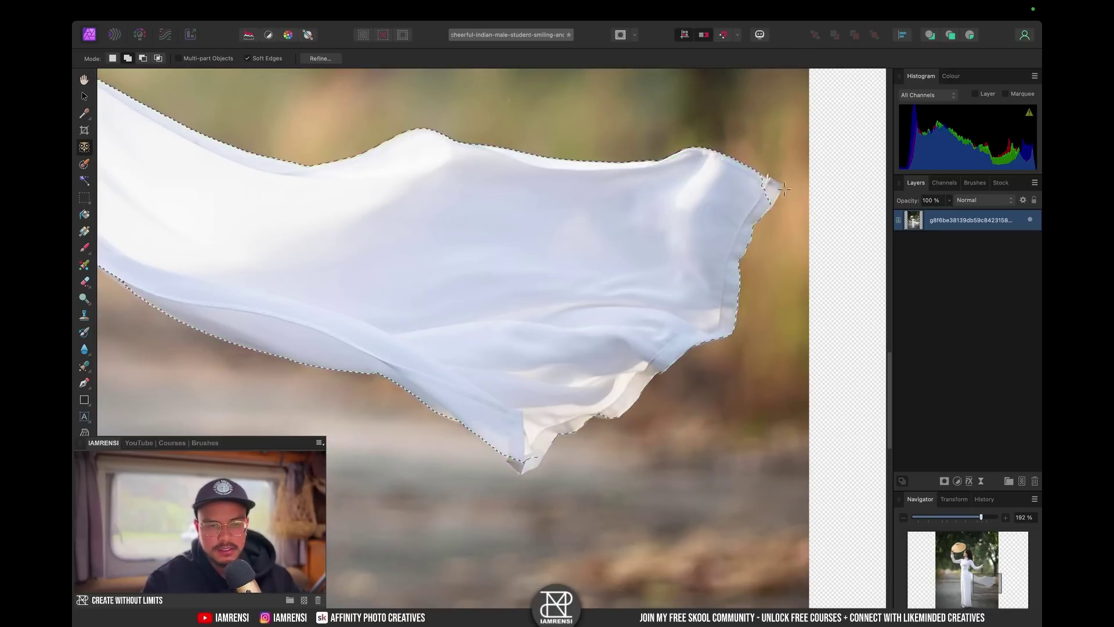
scroll(529, 240, left, 3)
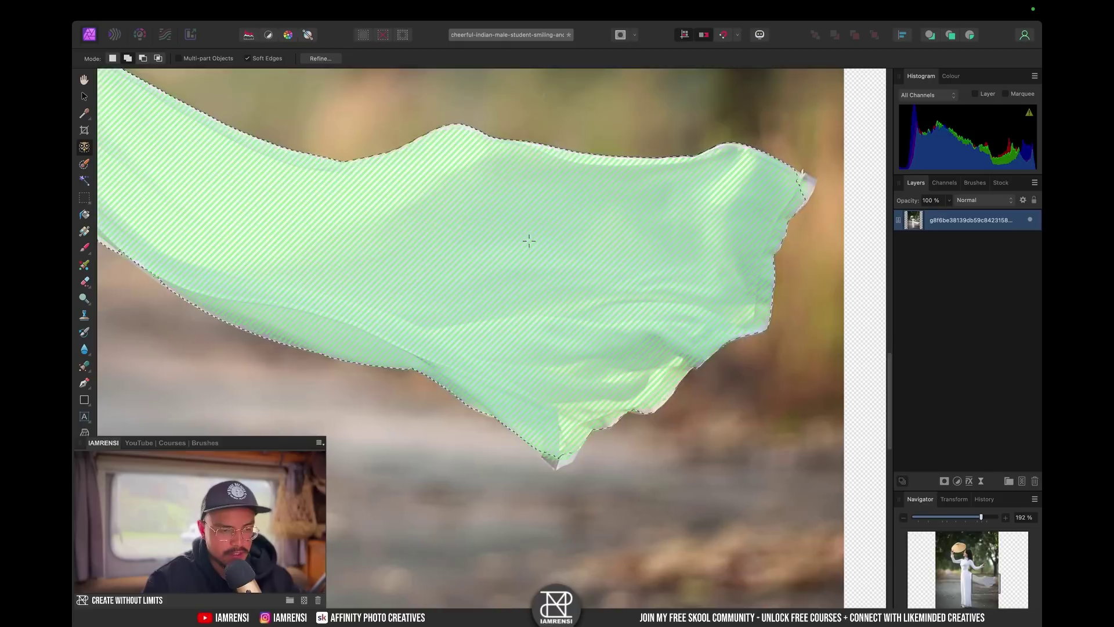
key(super+d)
click(85, 96)
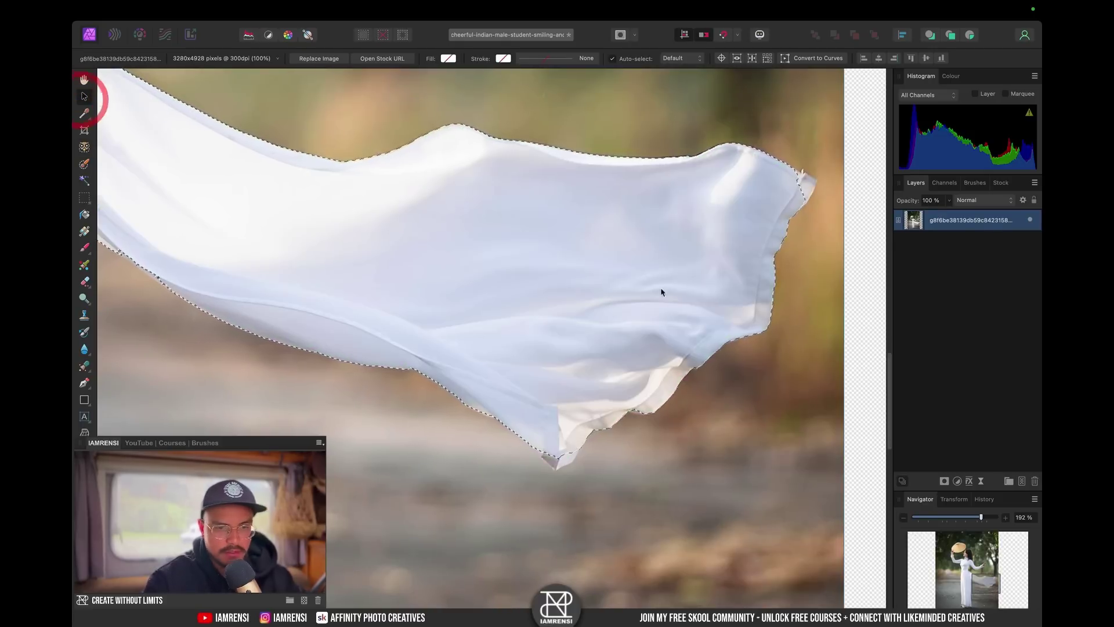
scroll(816, 191, up, 5)
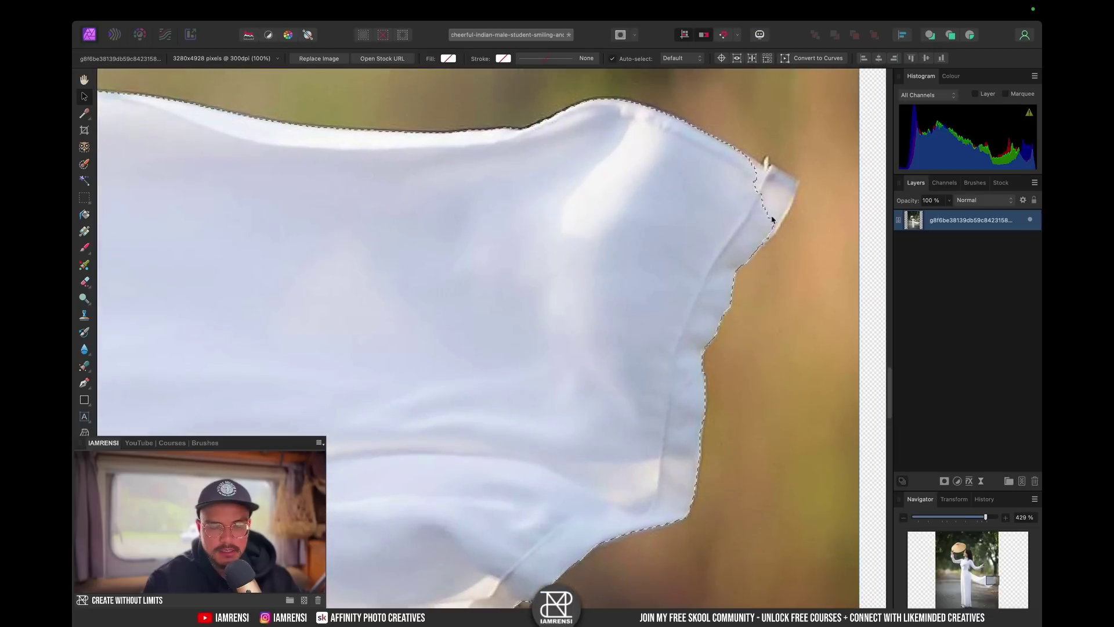
key(super+z)
scroll(771, 218, down, 5)
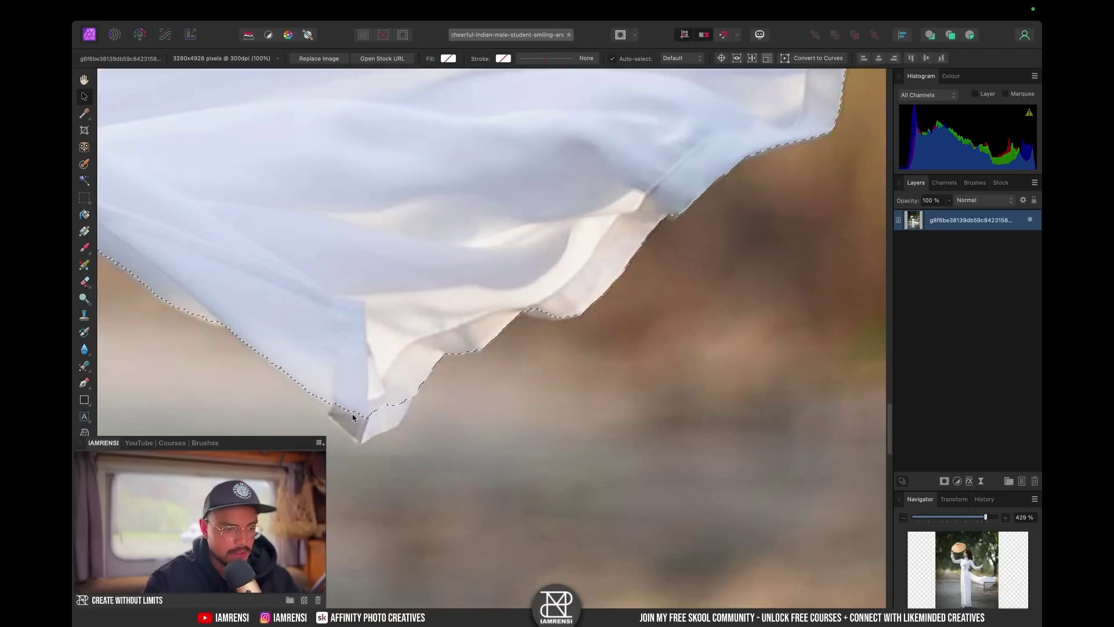
scroll(261, 369, left, 5)
scroll(261, 373, down, 3)
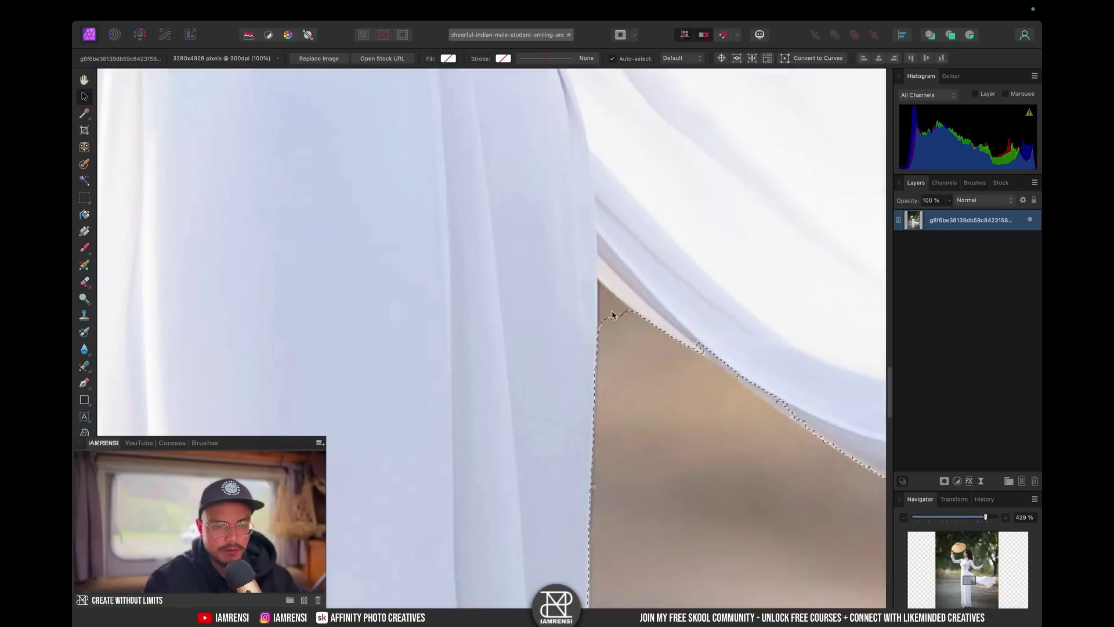
scroll(561, 315, down, 3)
scroll(561, 315, down, 5)
scroll(544, 308, up, 3)
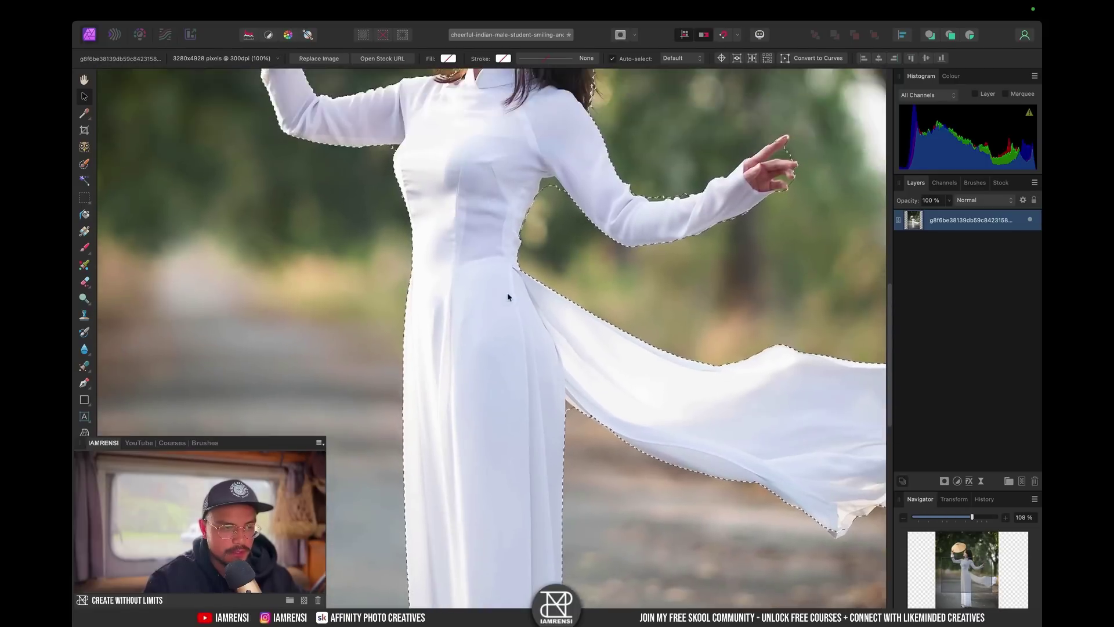
scroll(470, 194, up, 1)
scroll(569, 202, up, 1)
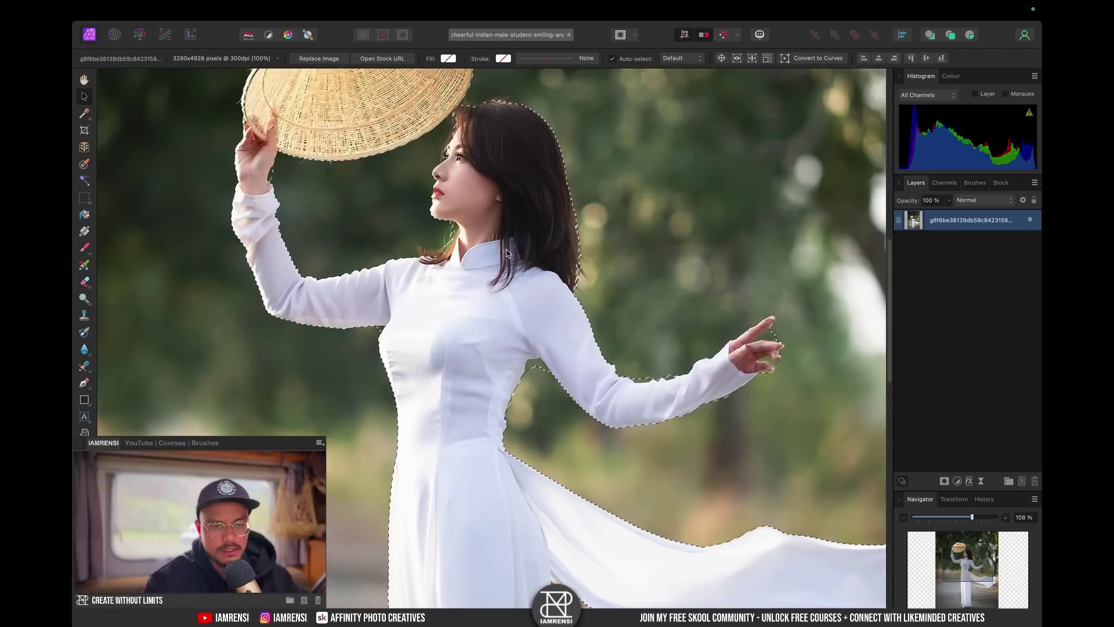
scroll(670, 206, down, 4)
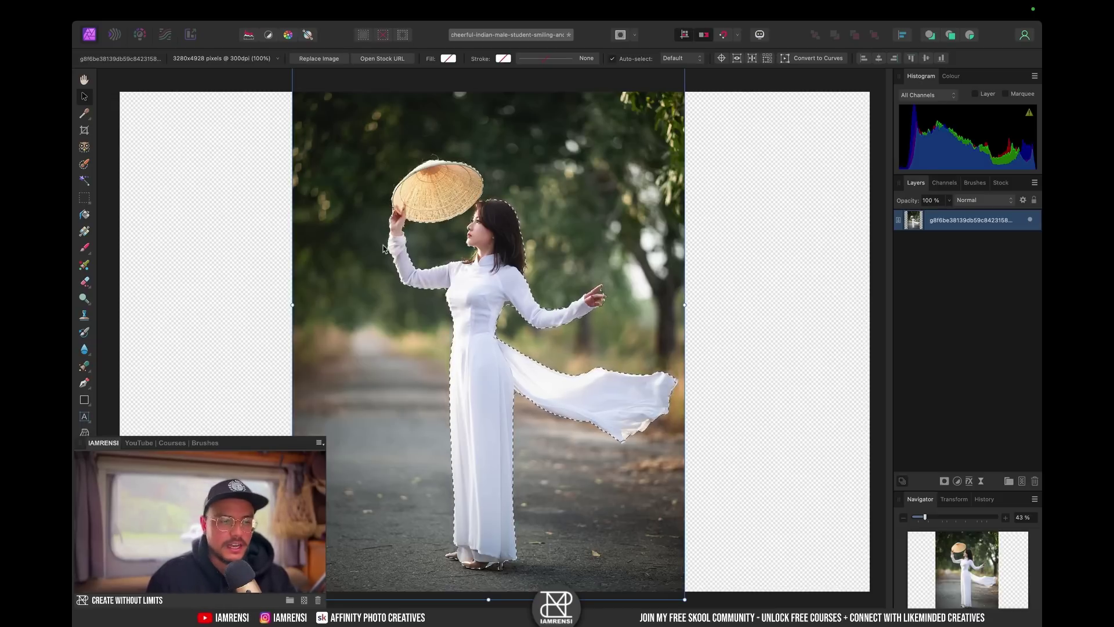
key(super)
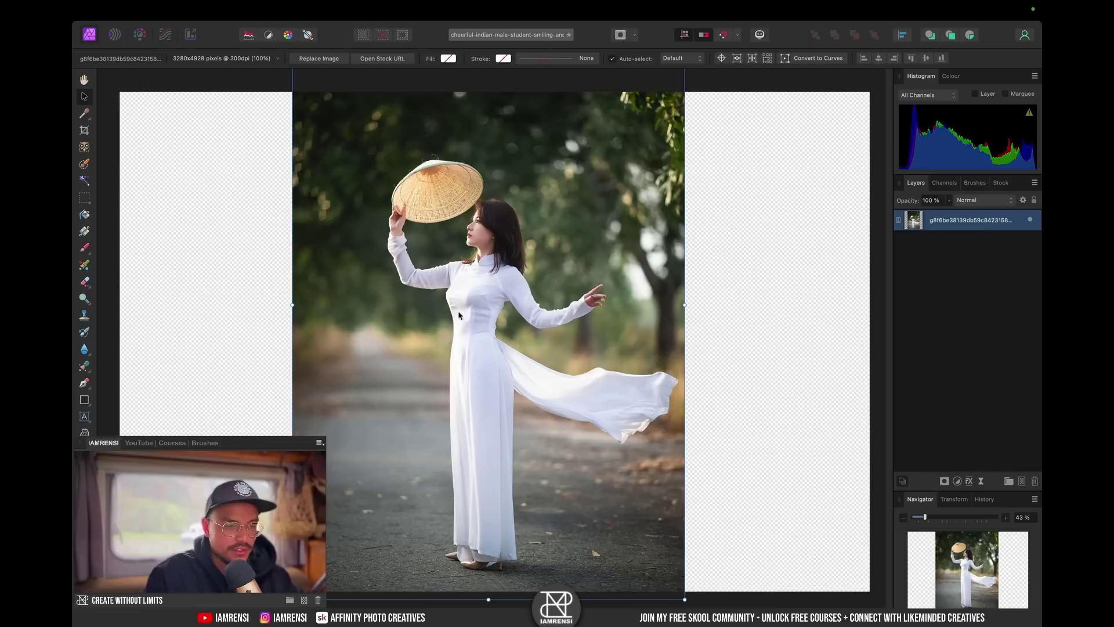
Step: With the Selection Brush, refine the dress and subtract along the hat's lower rim
click(84, 165)
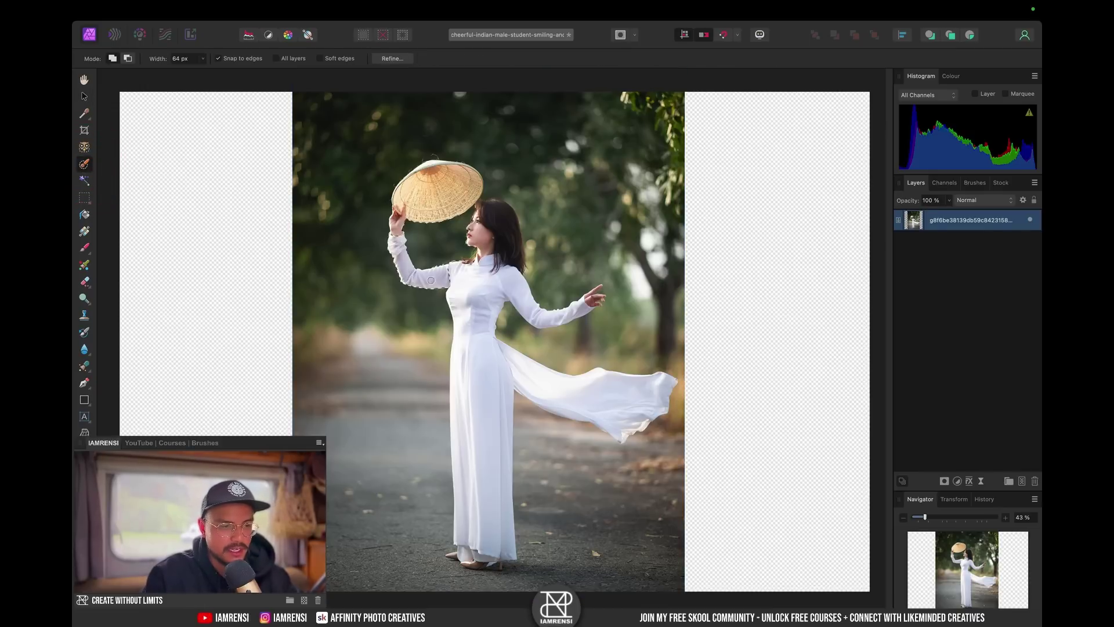
click(474, 408)
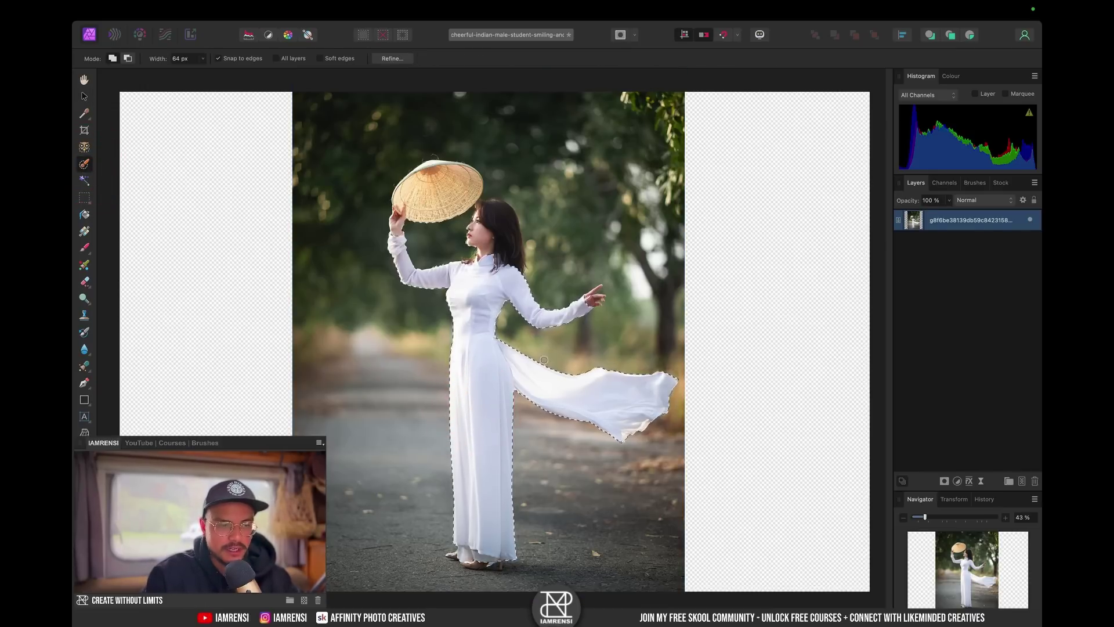
scroll(461, 293, up, 5)
mouse_move(390, 134)
mouse_down()
mouse_move(406, 289)
mouse_move(342, 216)
mouse_move(402, 234)
mouse_move(414, 153)
mouse_move(395, 183)
mouse_move(324, 184)
mouse_move(408, 193)
mouse_move(348, 206)
mouse_up()
key(alt)
scroll(348, 206, up, 5)
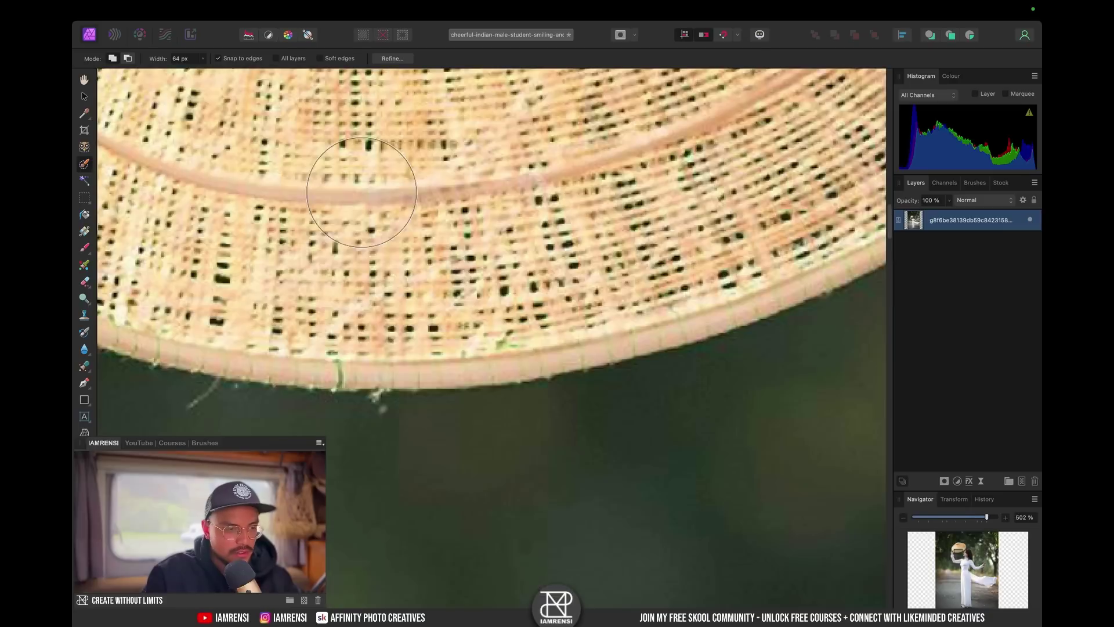
mouse_move(460, 308)
mouse_down()
mouse_move(582, 295)
mouse_move(457, 298)
mouse_move(368, 329)
mouse_move(705, 319)
mouse_up()
Step: Clear the selection and reselect the woman using Select > Select Subject
key(cmd+0)
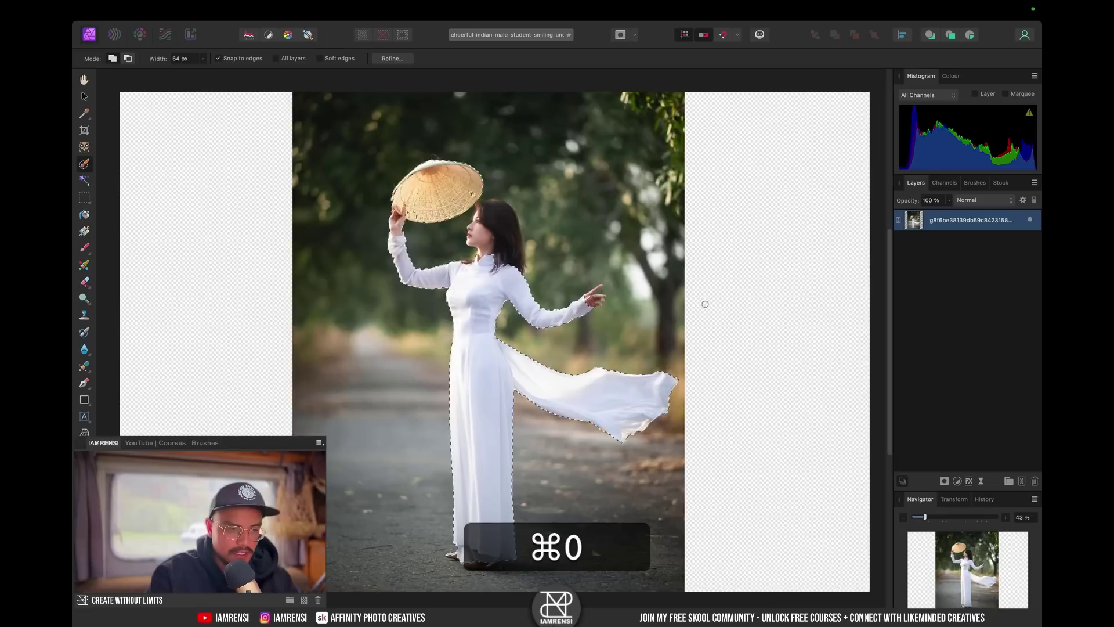
key(w)
key(cmd+d)
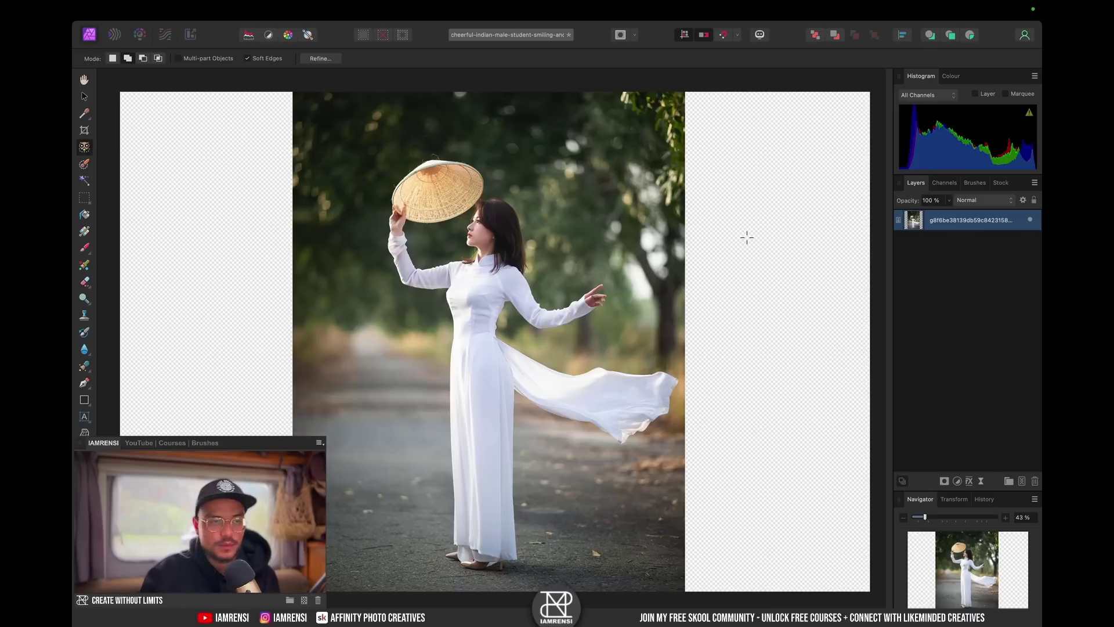
click(346, 9)
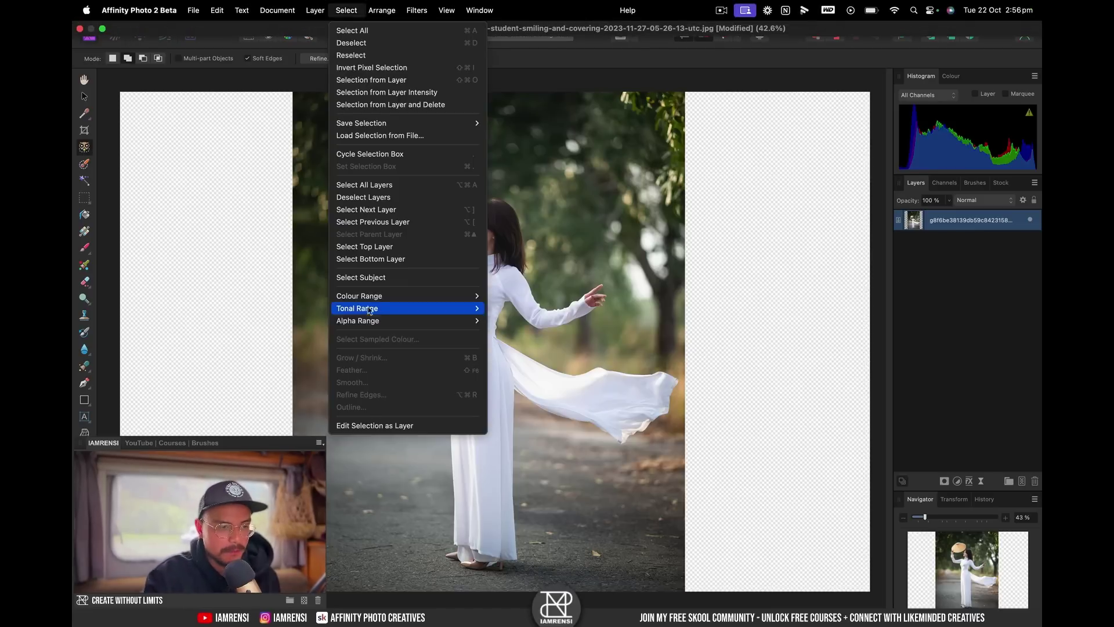
click(377, 277)
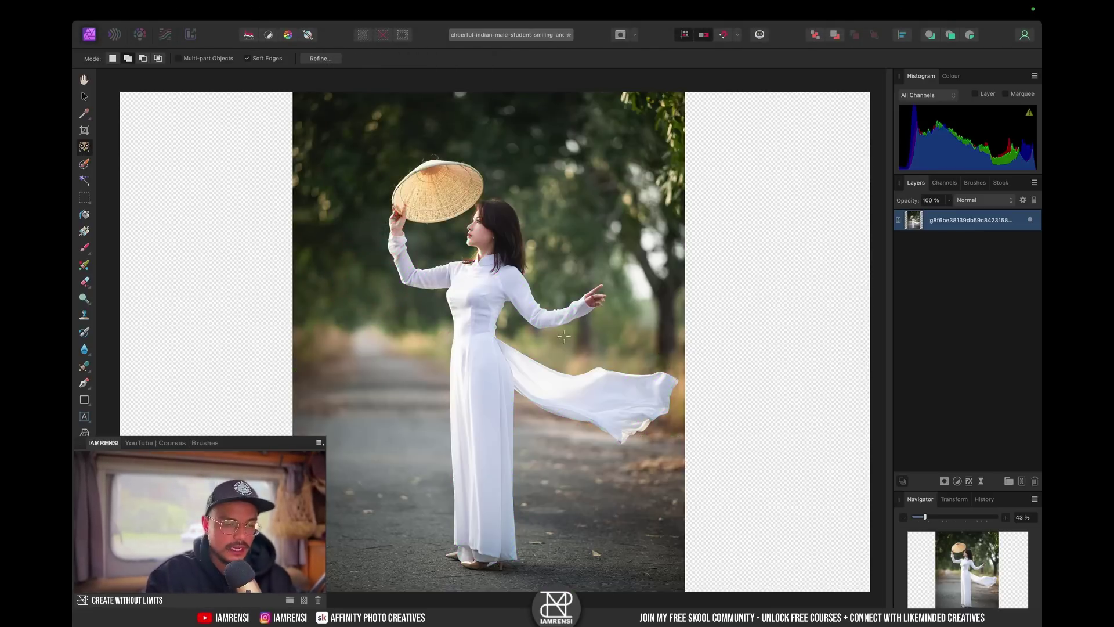